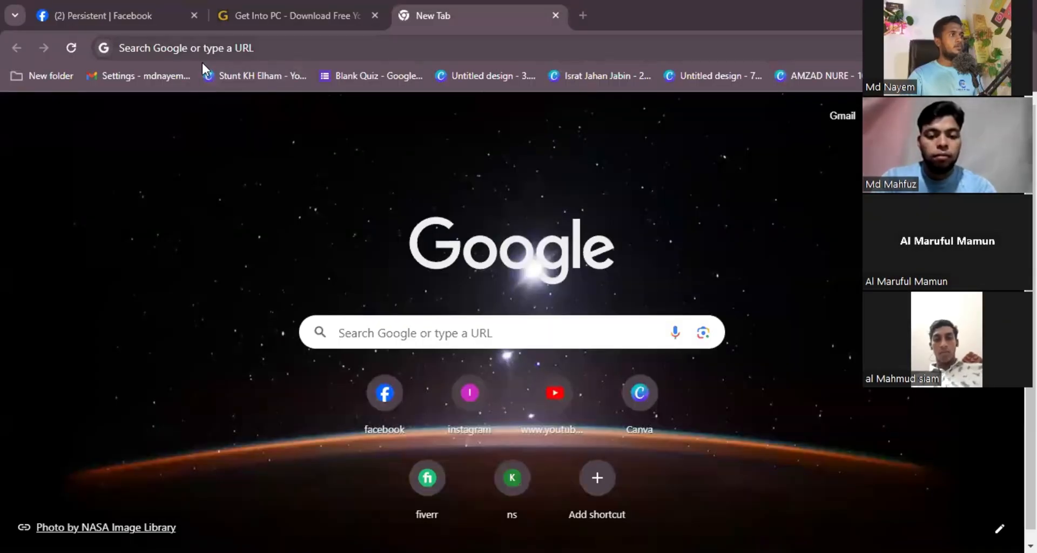
Search Google for "get into pc" and open the Get Into PC website at getintopc.com from the results
{"action": "left_click", "coordinate": [224, 63]}
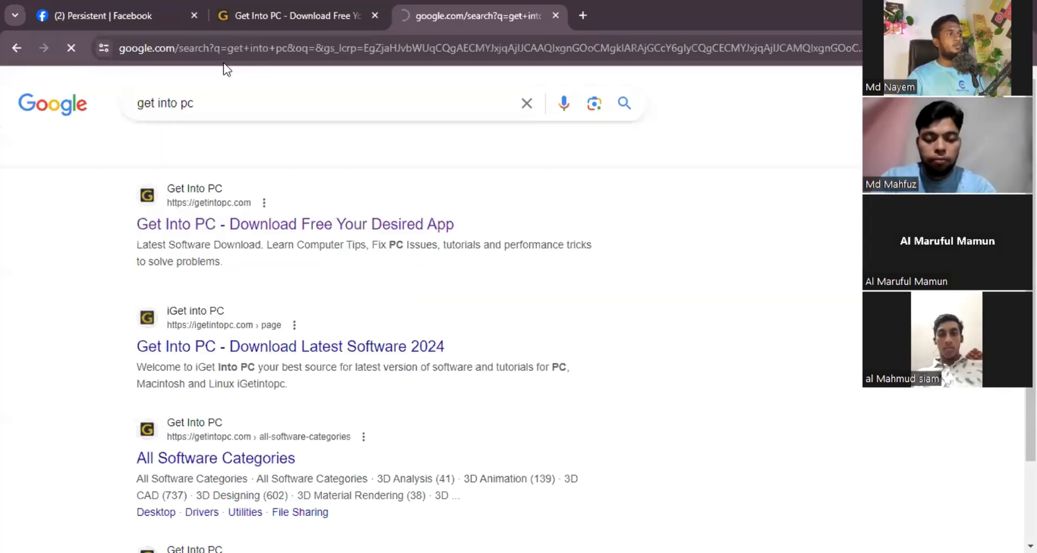
{"action": "left_click", "coordinate": [290, 220]}
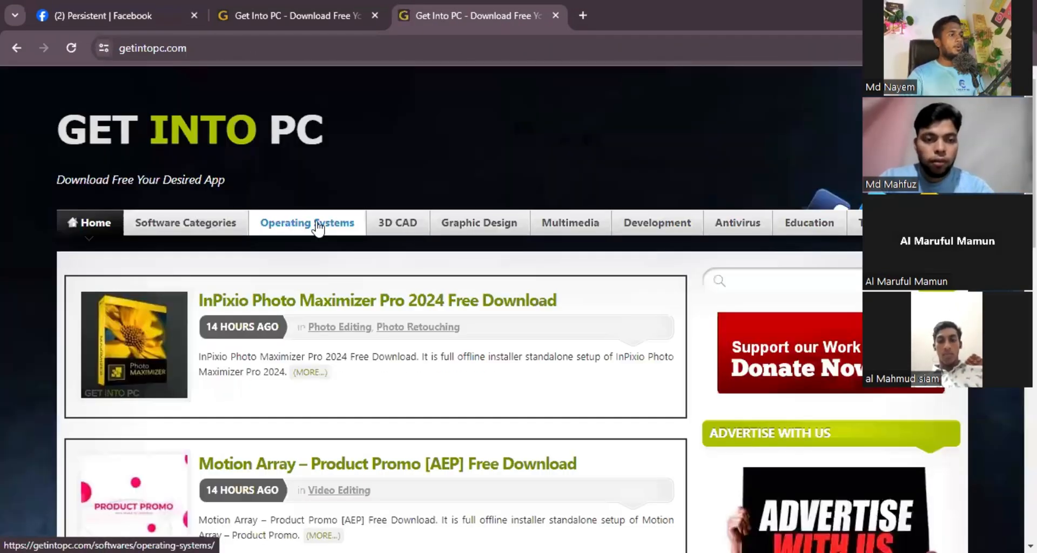
{"action": "key", "text": "alt+Left"}
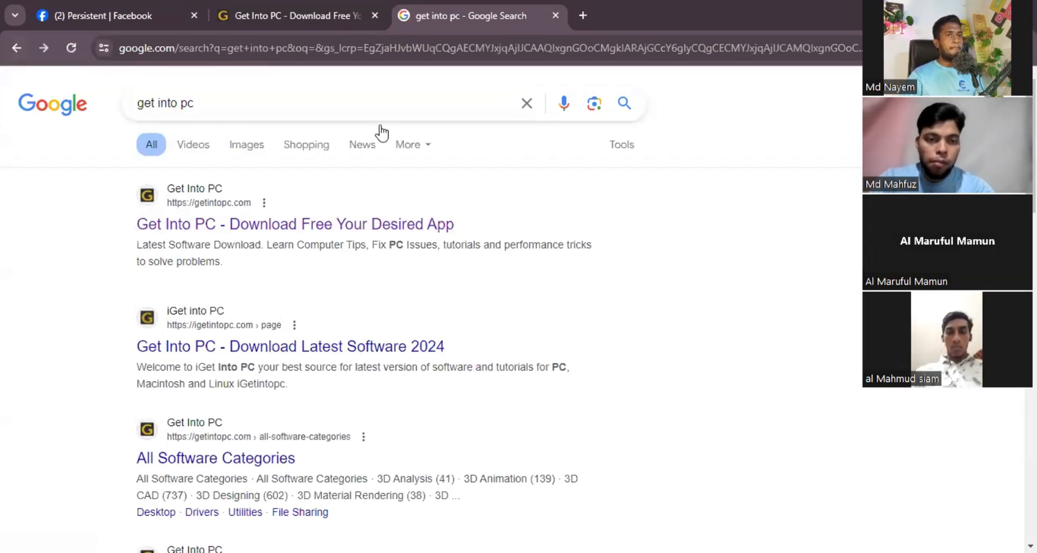
{"action": "left_click", "coordinate": [348, 226]}
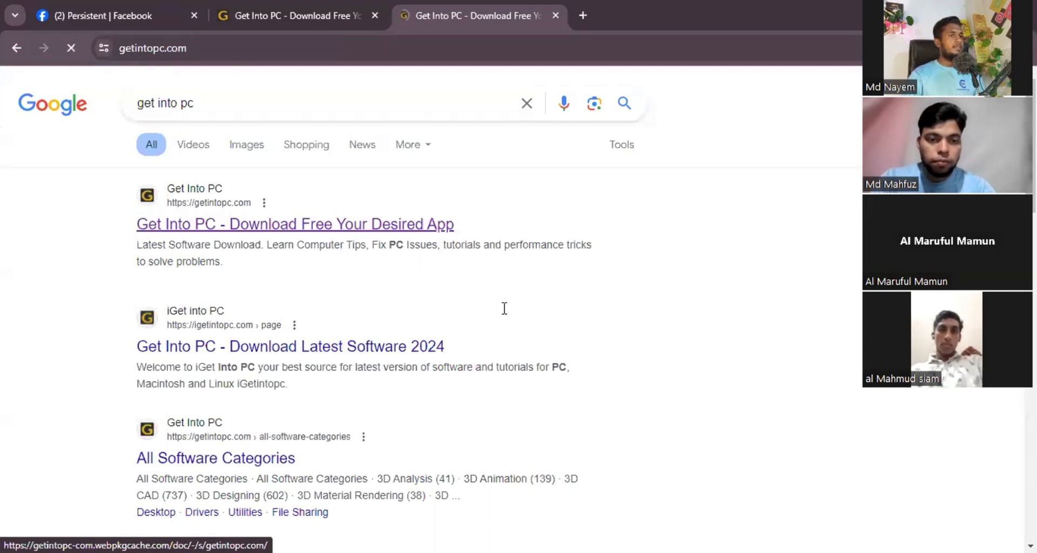
{"action": "scroll", "coordinate": [533, 298], "scroll_direction": "up", "scroll_amount": 15}
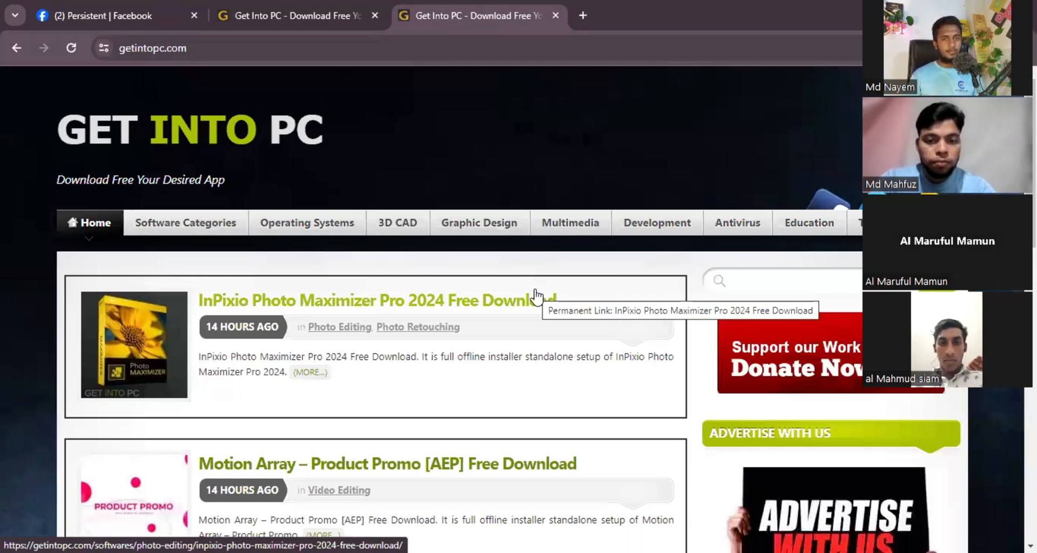
Search the Get Into PC website for "photoshop cc 2014"
{"action": "left_click", "coordinate": [761, 285]}
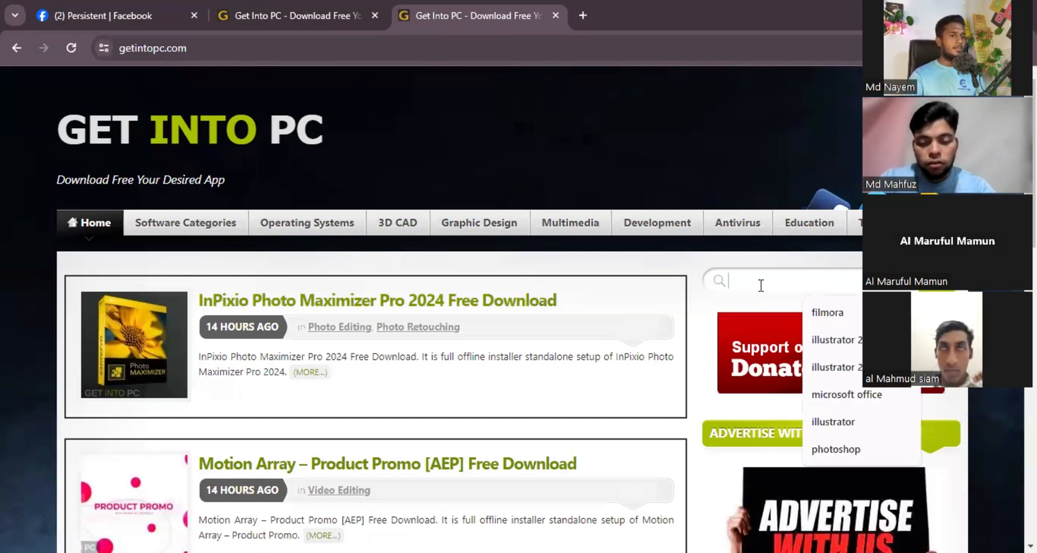
{"action": "type", "text": "oto"}
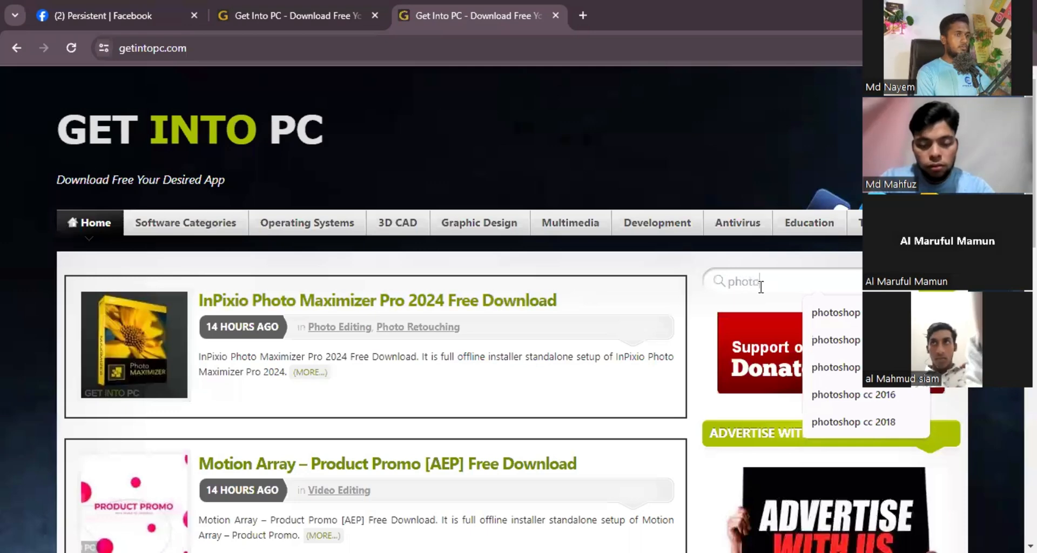
{"action": "type", "text": "shop"}
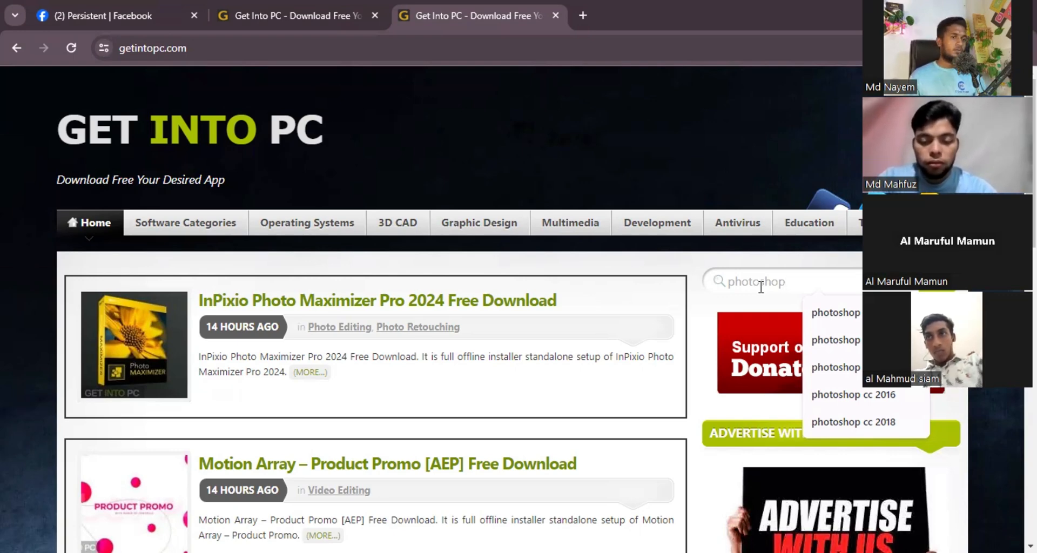
{"action": "type", "text": "cc "}
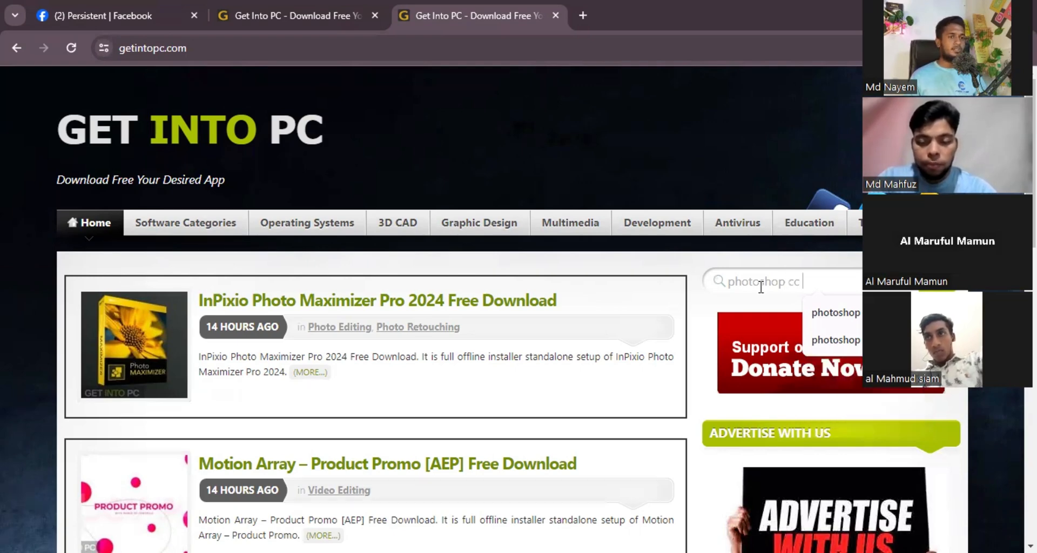
{"action": "type", "text": "20114"}
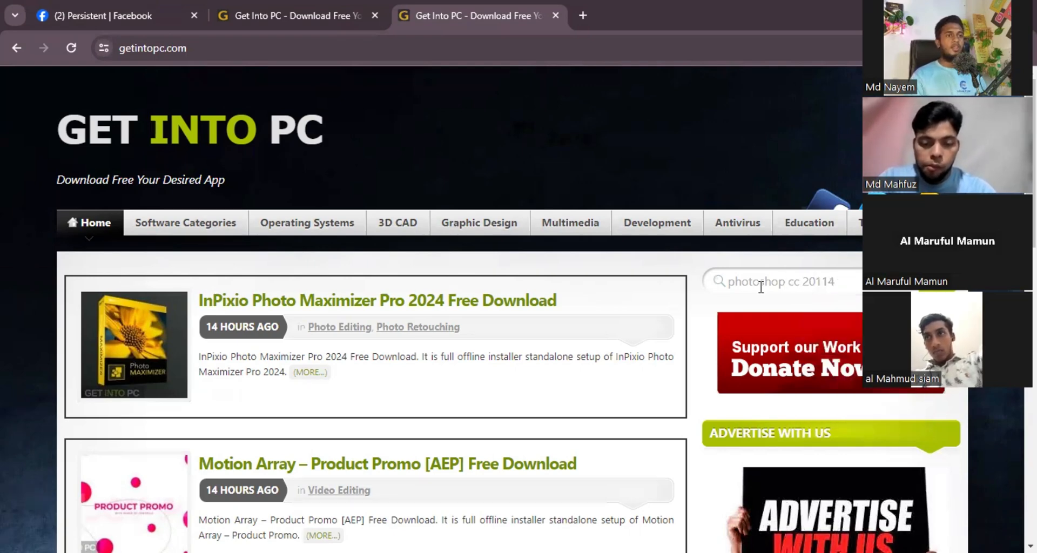
{"action": "key", "text": "BackSpace"}
{"action": "key", "text": "BackSpace"}
{"action": "type", "text": "4"}
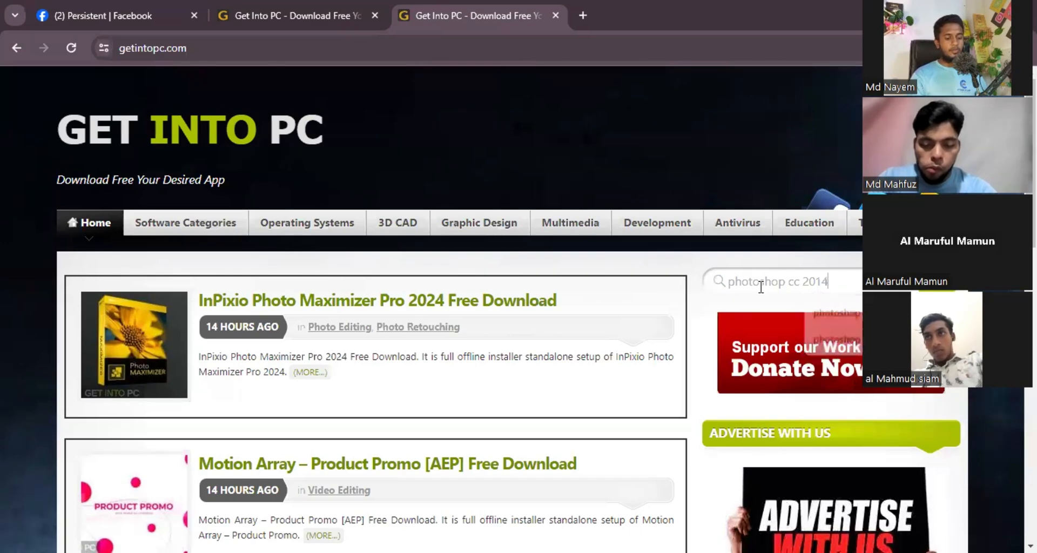
{"action": "key", "text": "Return"}
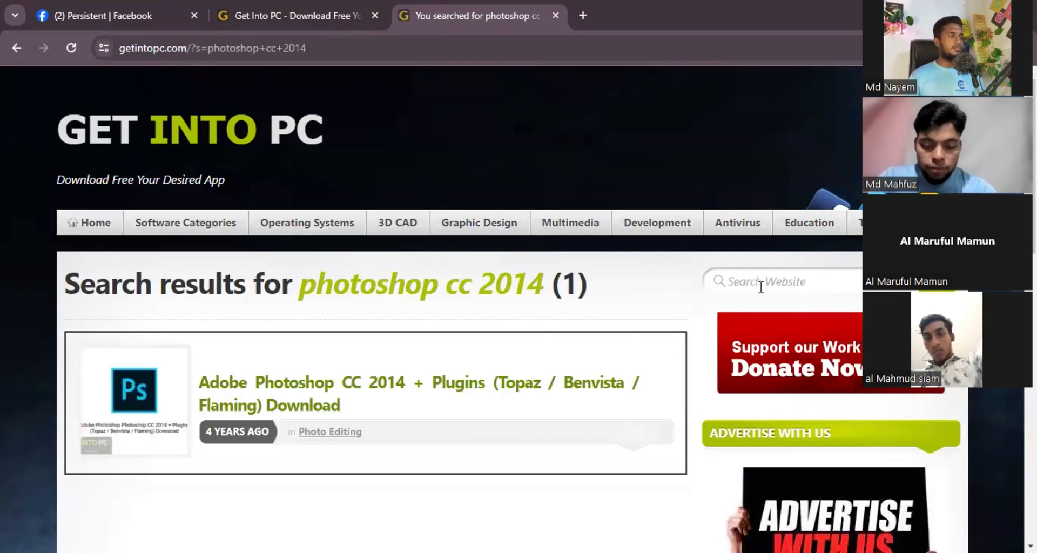
Open the Adobe Photoshop CC 2014 + Plugins result and examine its download section, including the portable download and its archive password
{"action": "scroll", "coordinate": [342, 303], "scroll_direction": "down", "scroll_amount": 1}
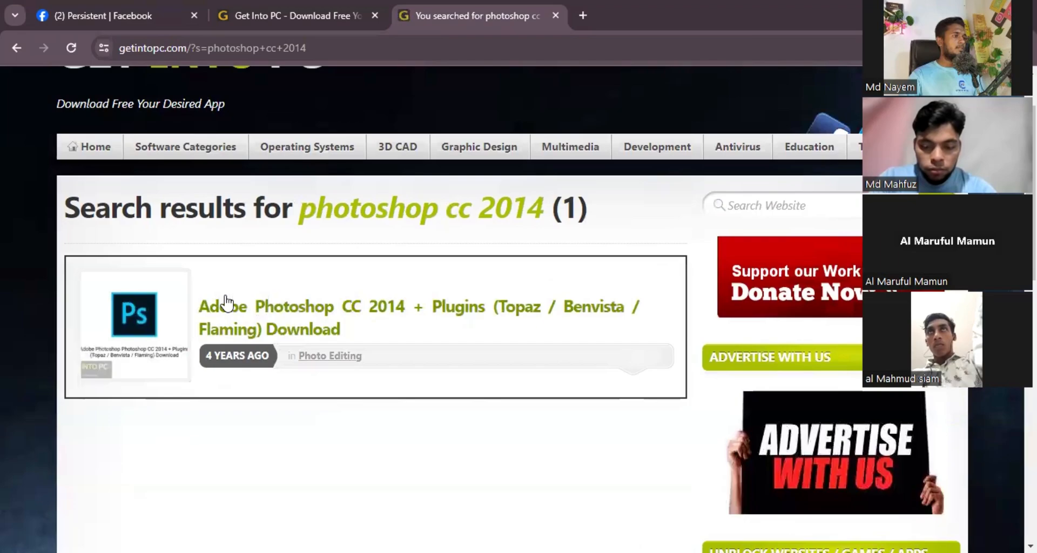
{"action": "left_click", "coordinate": [291, 302]}
{"action": "scroll", "coordinate": [309, 330], "scroll_direction": "down", "scroll_amount": 15}
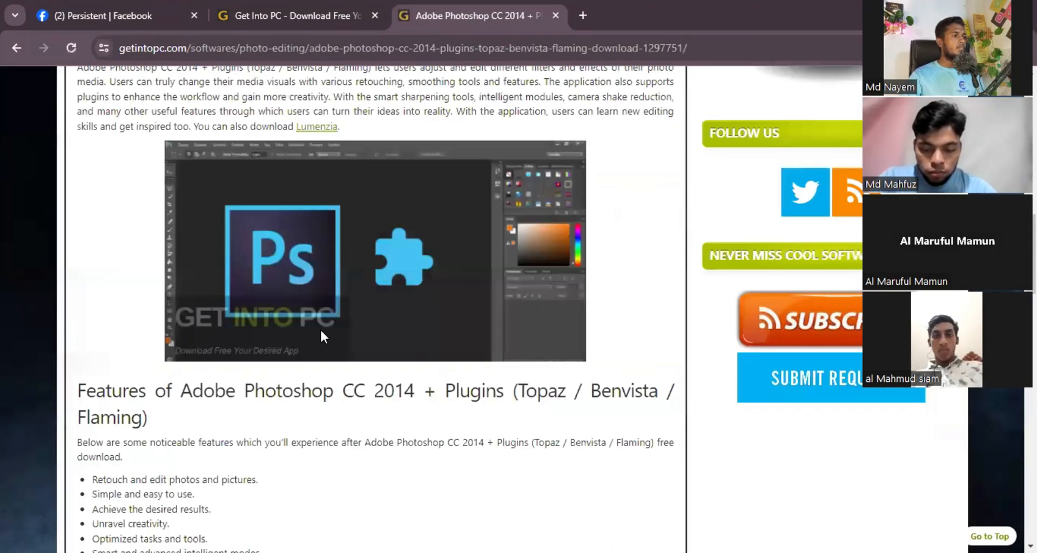
{"action": "scroll", "coordinate": [344, 346], "scroll_direction": "down", "scroll_amount": 15}
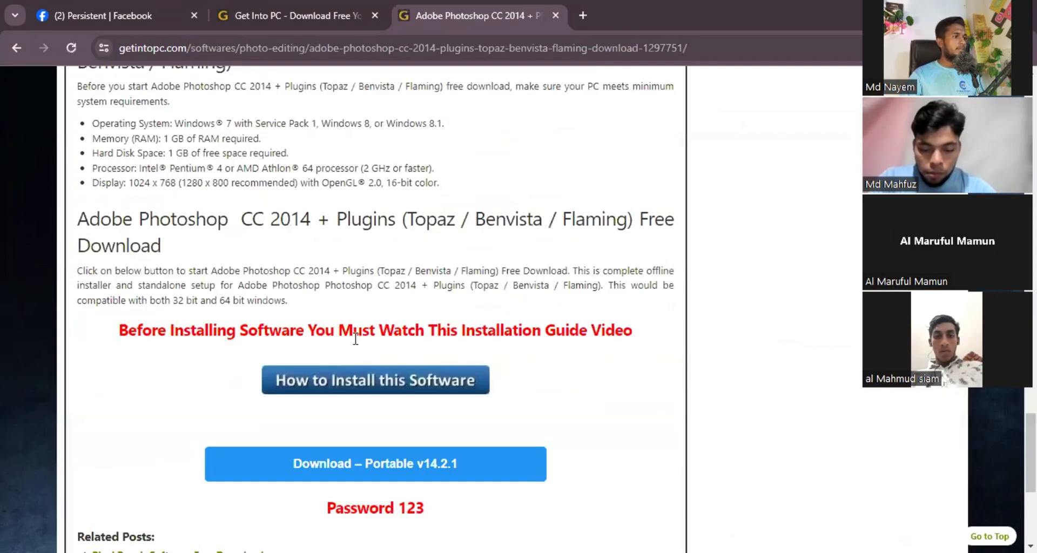
{"action": "scroll", "coordinate": [302, 390], "scroll_direction": "down", "scroll_amount": 3}
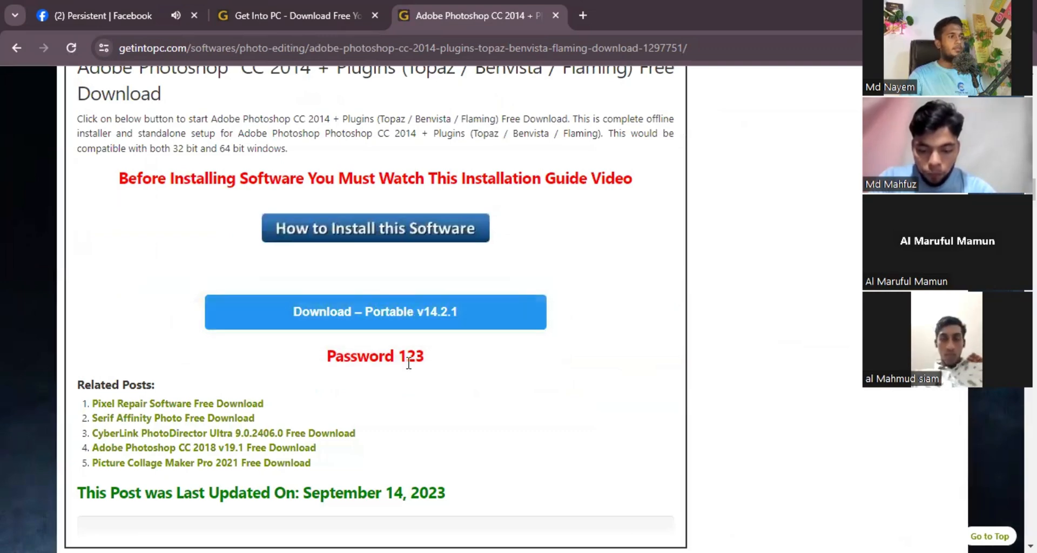
{"action": "scroll", "coordinate": [346, 356], "scroll_direction": "down", "scroll_amount": 6}
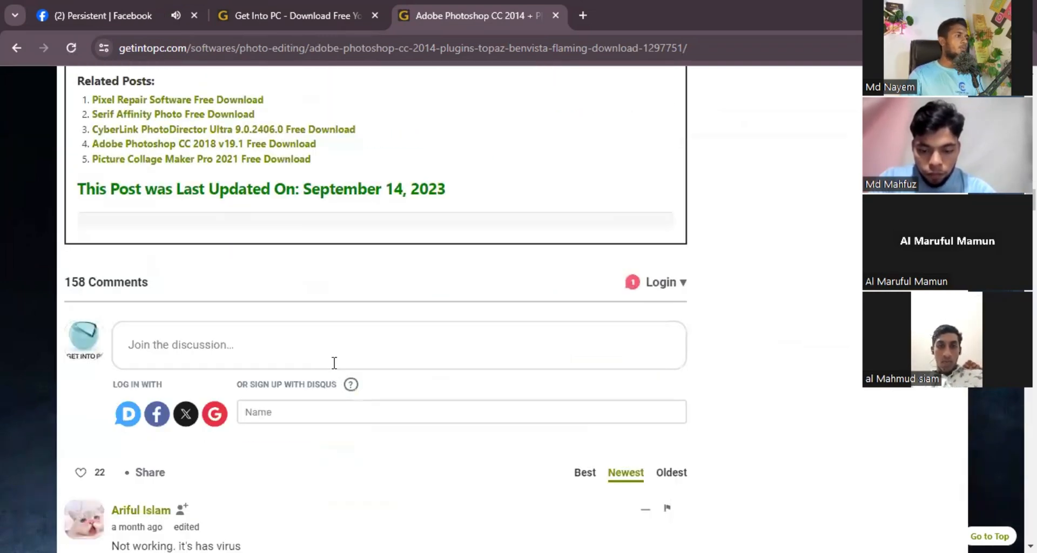
{"action": "scroll", "coordinate": [333, 361], "scroll_direction": "up", "scroll_amount": 4}
{"action": "scroll", "coordinate": [416, 294], "scroll_direction": "down", "scroll_amount": 2}
{"action": "scroll", "coordinate": [412, 289], "scroll_direction": "up", "scroll_amount": 2}
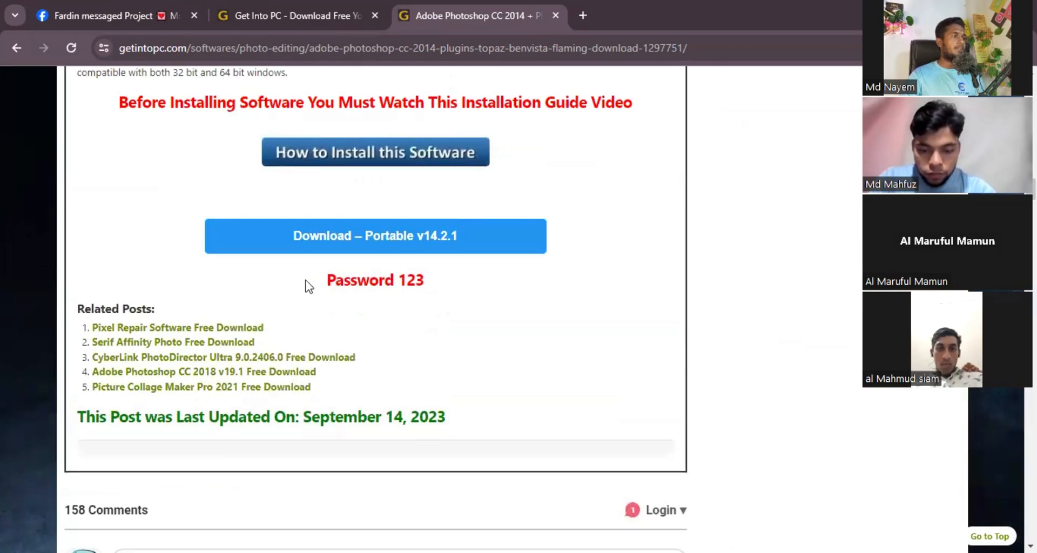
{"action": "left_click_drag", "start_coordinate": [306, 285], "coordinate": [398, 281]}
{"action": "left_click", "coordinate": [408, 281]}
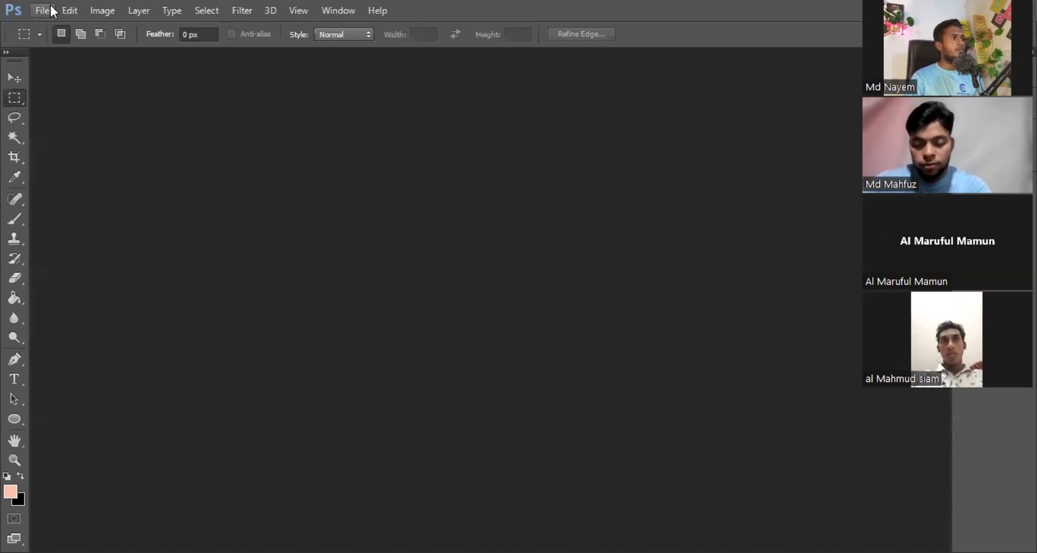
Switch to Photoshop and compare the options of the Move, Rectangular Marquee, Lasso, Magic Wand, Crop, Eyedropper and Brush tools, ending on Move
{"action": "key", "text": "v"}
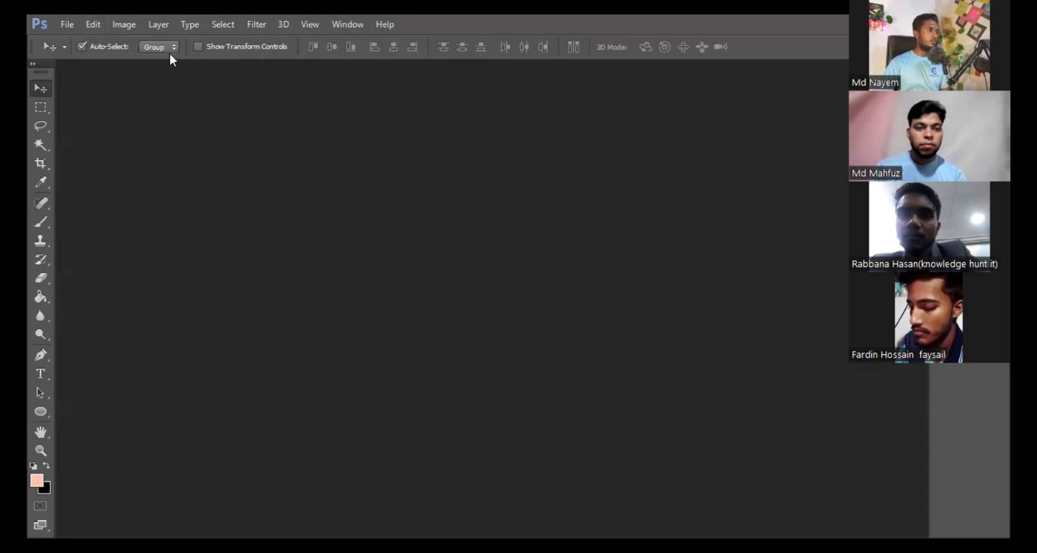
{"action": "key", "text": "m"}
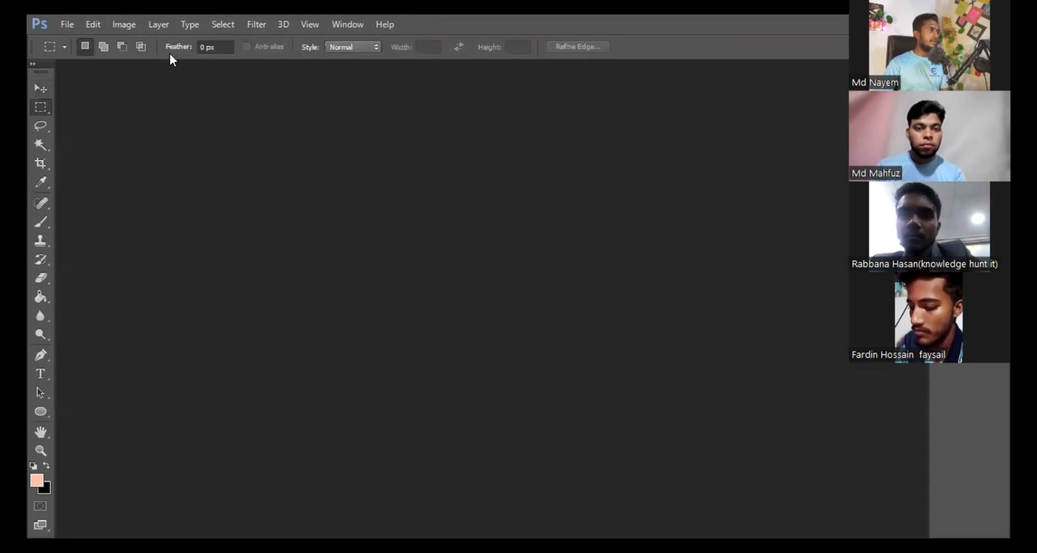
{"action": "left_click", "coordinate": [39, 126]}
{"action": "left_click", "coordinate": [41, 144]}
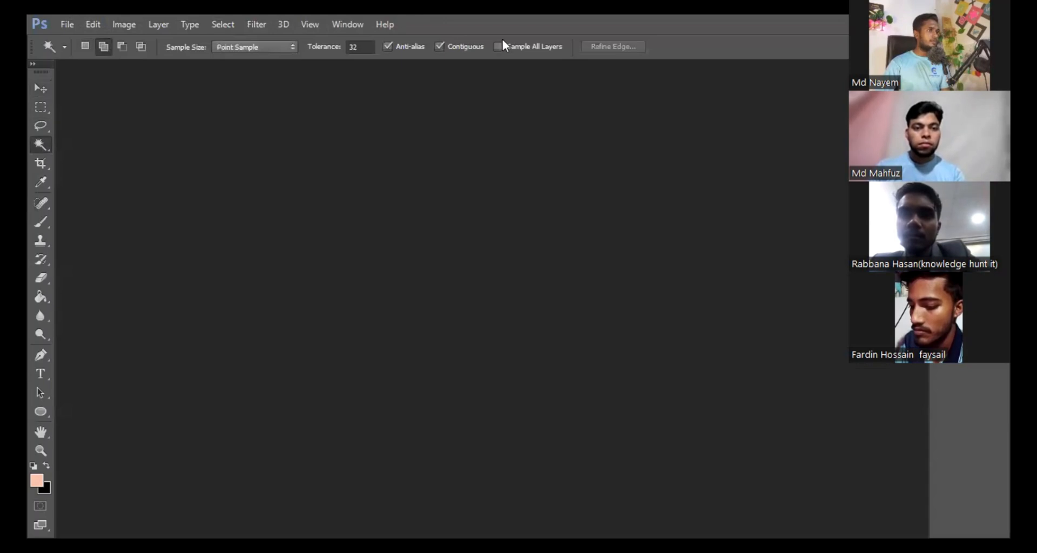
{"action": "left_click", "coordinate": [37, 170]}
{"action": "left_click", "coordinate": [38, 182]}
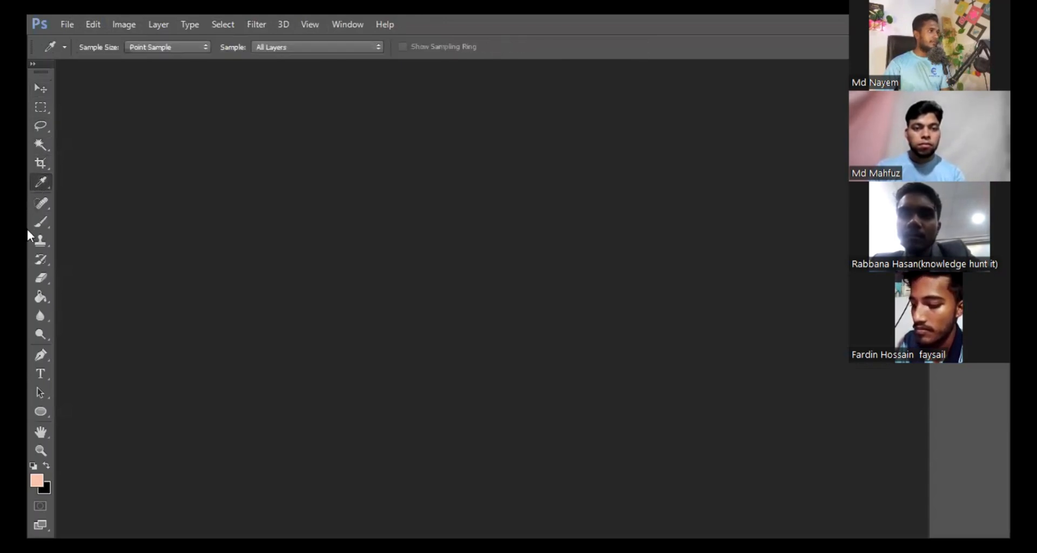
{"action": "left_click", "coordinate": [38, 221]}
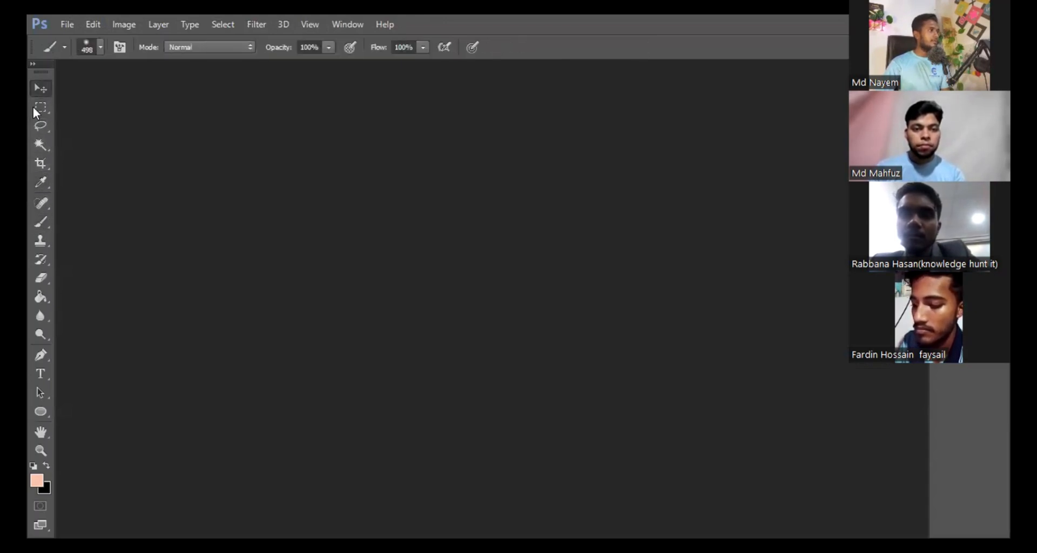
{"action": "left_click", "coordinate": [40, 88]}
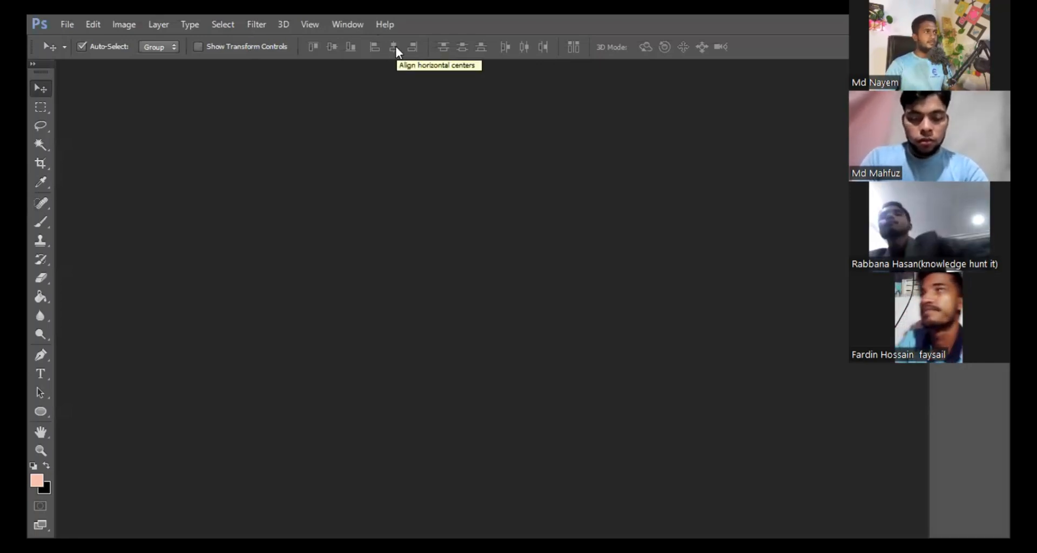
Hide the tool options bar and show it again
{"action": "left_click", "coordinate": [363, 29]}
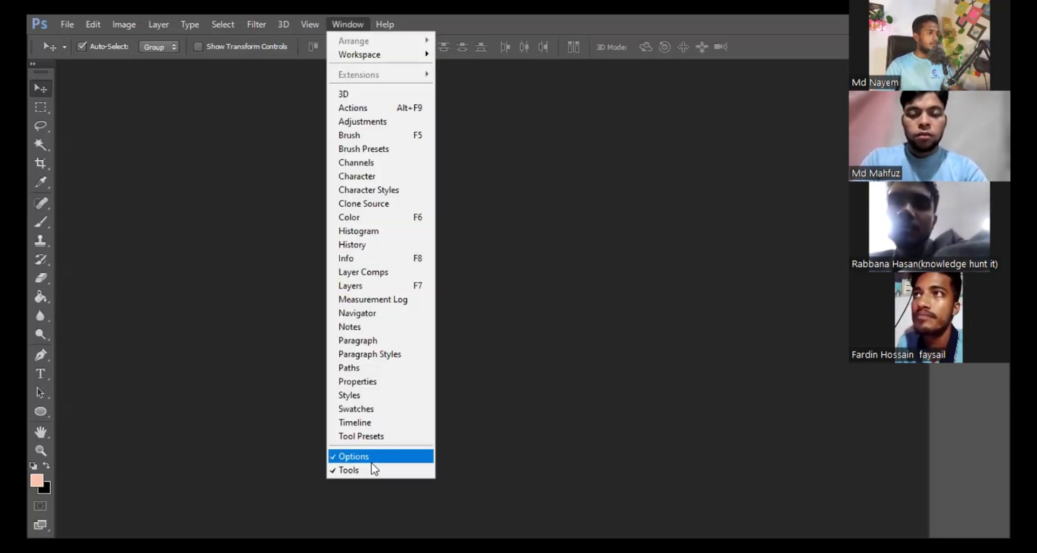
{"action": "left_click", "coordinate": [372, 460]}
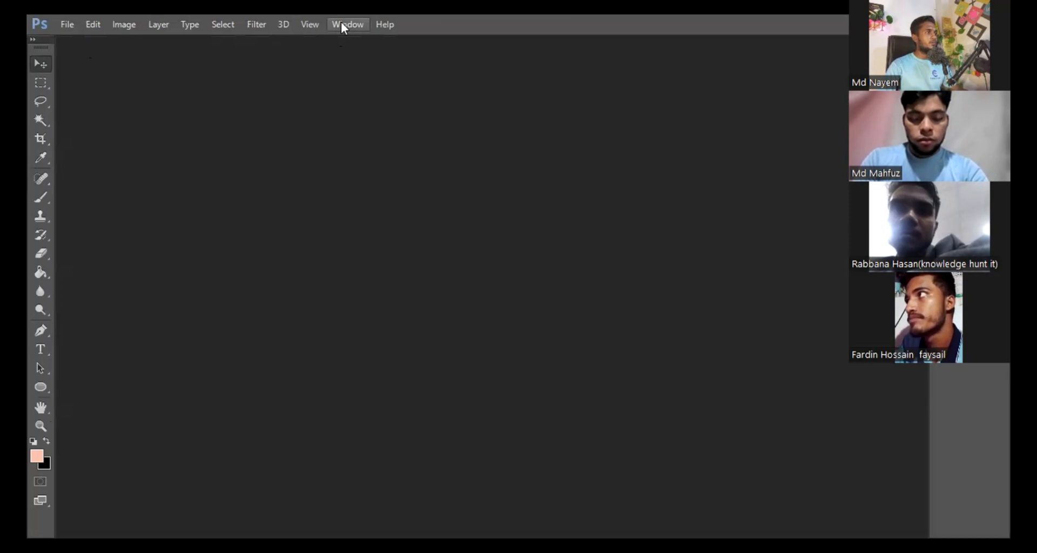
{"action": "key", "text": "alt+w"}
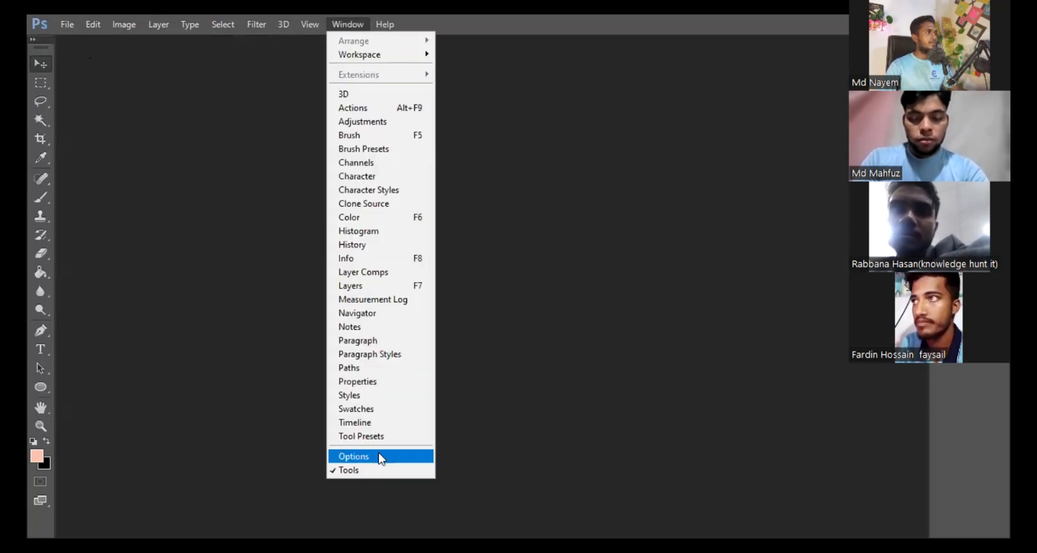
{"action": "left_click", "coordinate": [381, 457]}
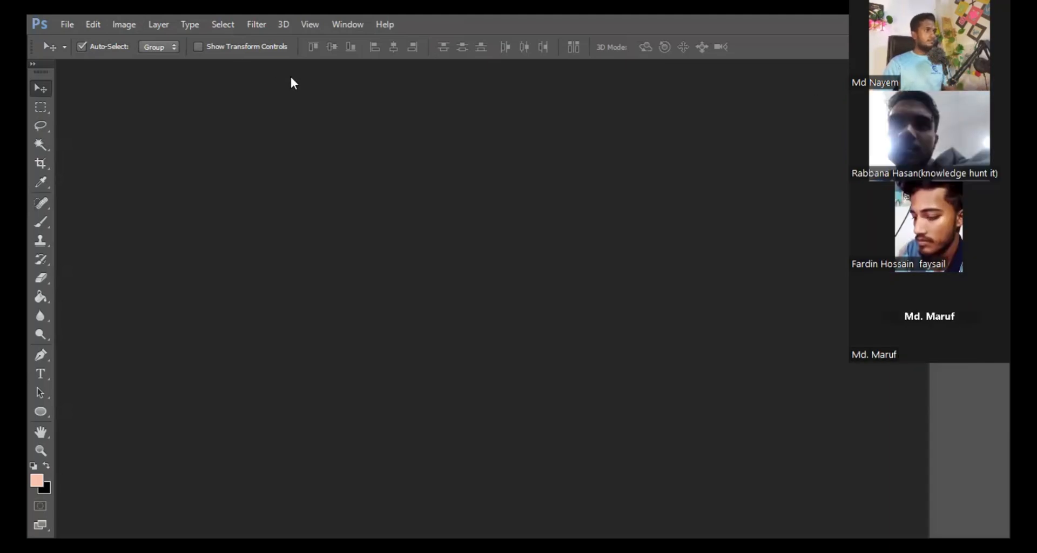
{"action": "left_click", "coordinate": [68, 23]}
{"action": "left_click", "coordinate": [87, 56]}
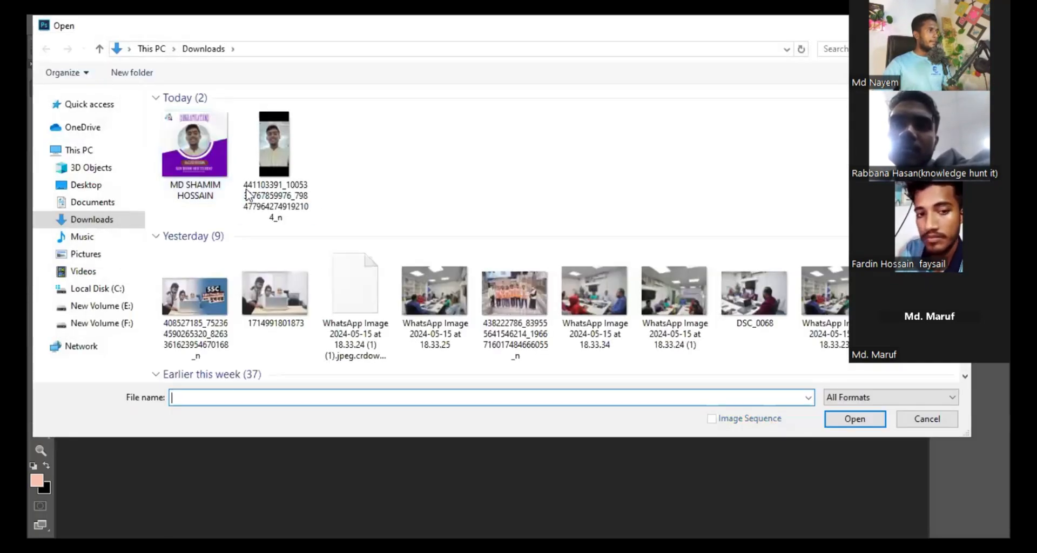
{"action": "scroll", "coordinate": [409, 183], "scroll_direction": "down", "scroll_amount": 2}
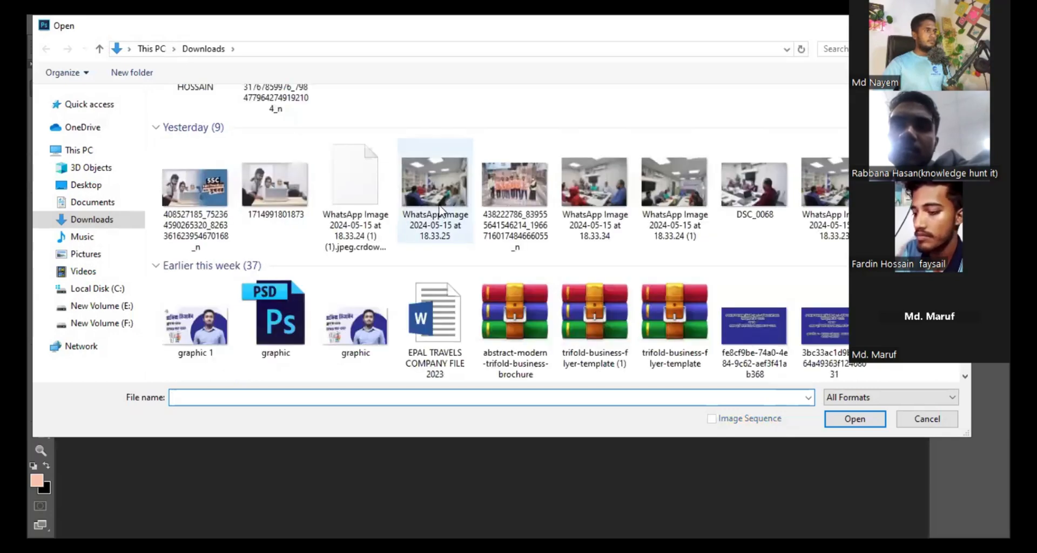
{"action": "left_click", "coordinate": [440, 211]}
{"action": "left_click", "coordinate": [618, 209], "text": "shift"}
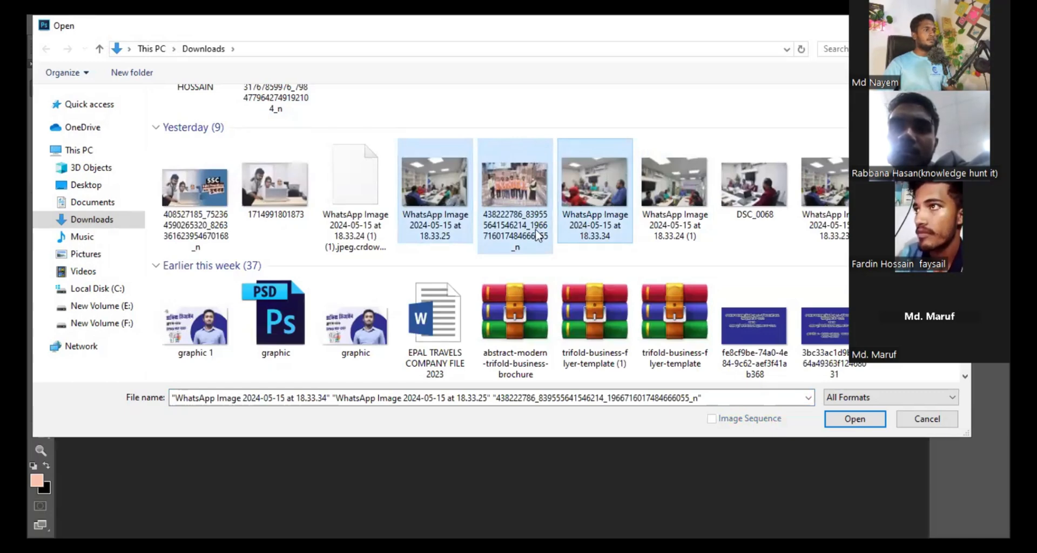
Open graphic.jpg, qrchimpX1024.png and pngimg.com - world_map_PNG31.png together from the Downloads folder
{"action": "left_click", "coordinate": [83, 63]}
{"action": "scroll", "coordinate": [452, 250], "scroll_direction": "down", "scroll_amount": 2}
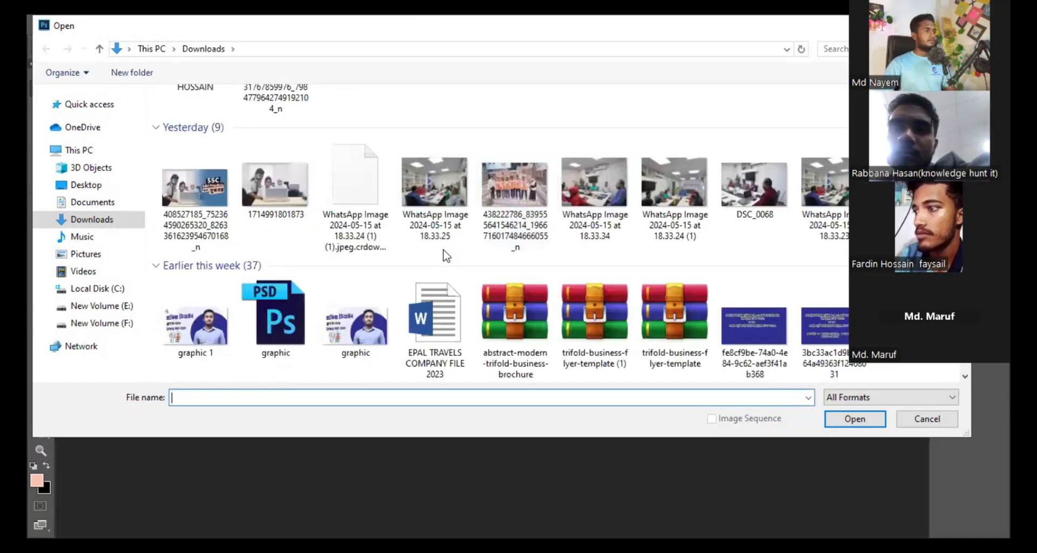
{"action": "left_click", "coordinate": [351, 220]}
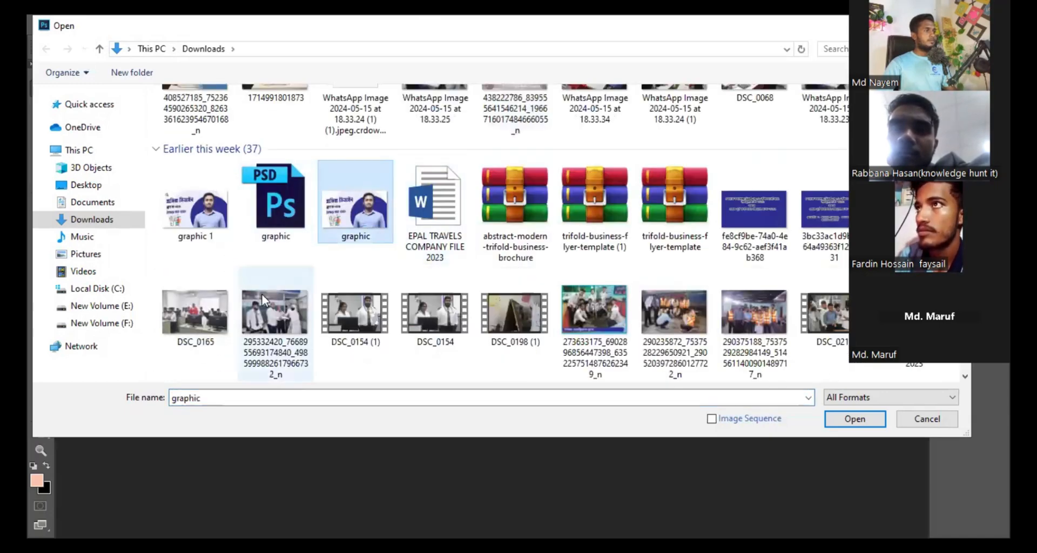
{"action": "left_click", "coordinate": [513, 312], "text": "ctrl"}
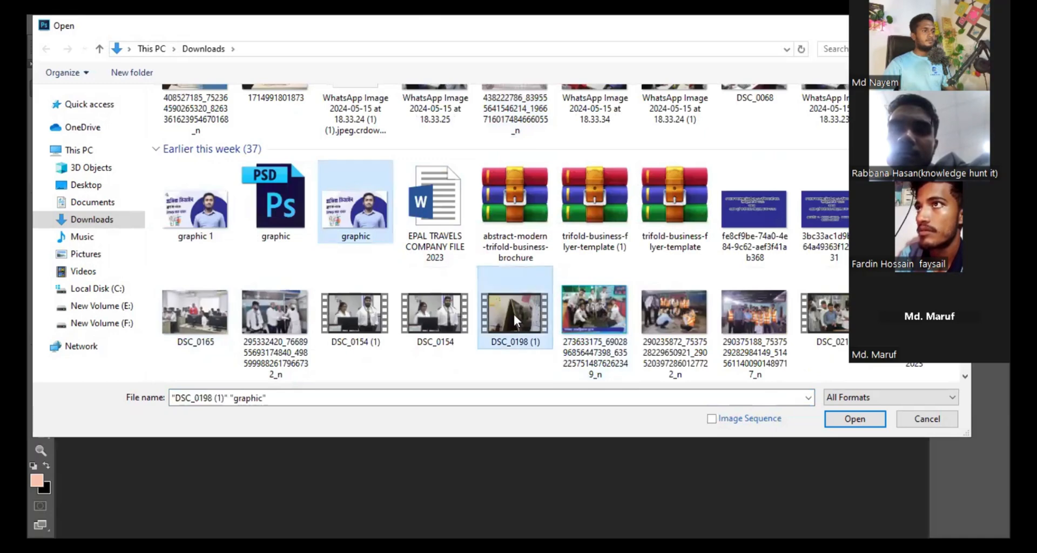
{"action": "left_click", "coordinate": [504, 316], "text": "ctrl"}
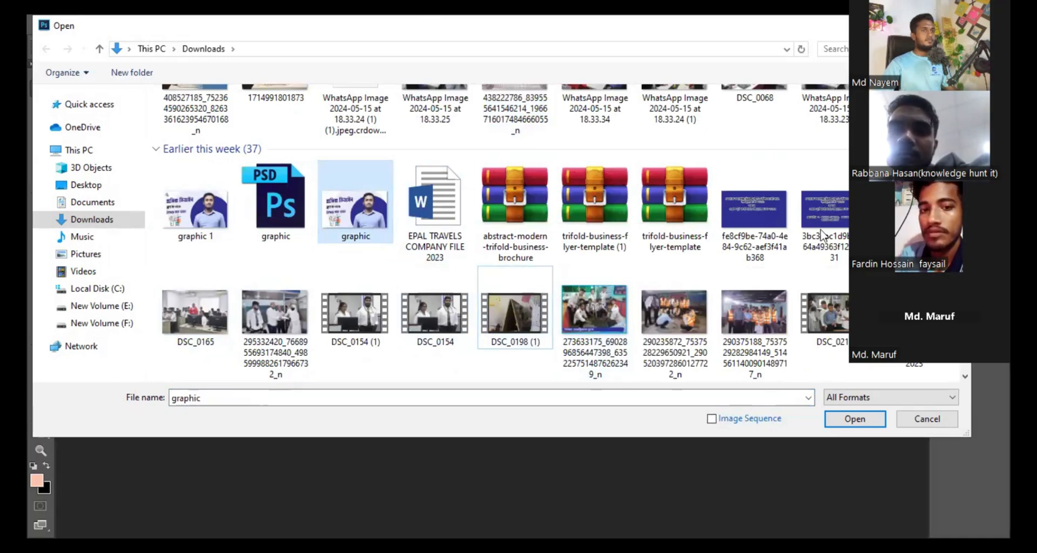
{"action": "scroll", "coordinate": [826, 248], "scroll_direction": "down", "scroll_amount": 5}
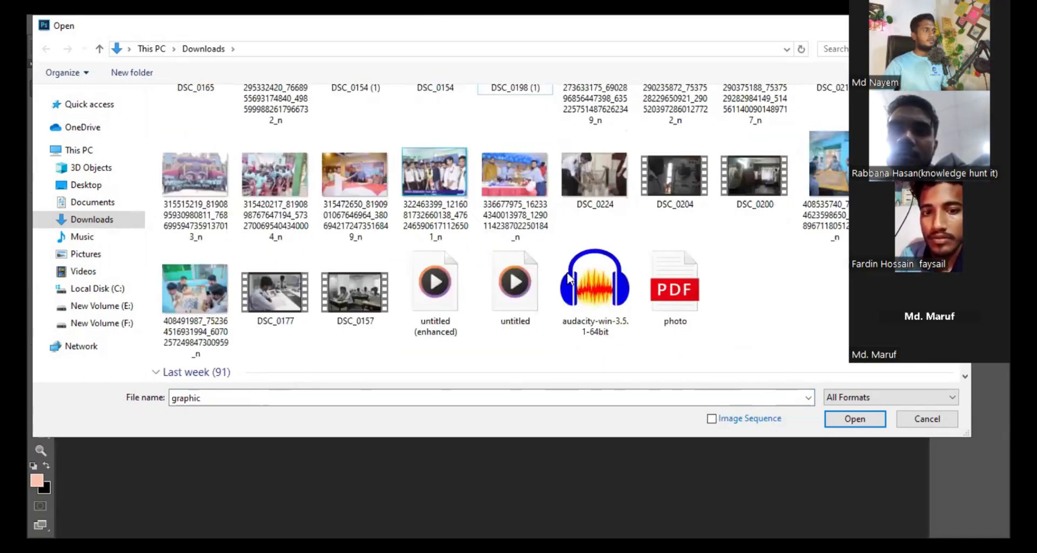
{"action": "scroll", "coordinate": [567, 278], "scroll_direction": "down", "scroll_amount": 5}
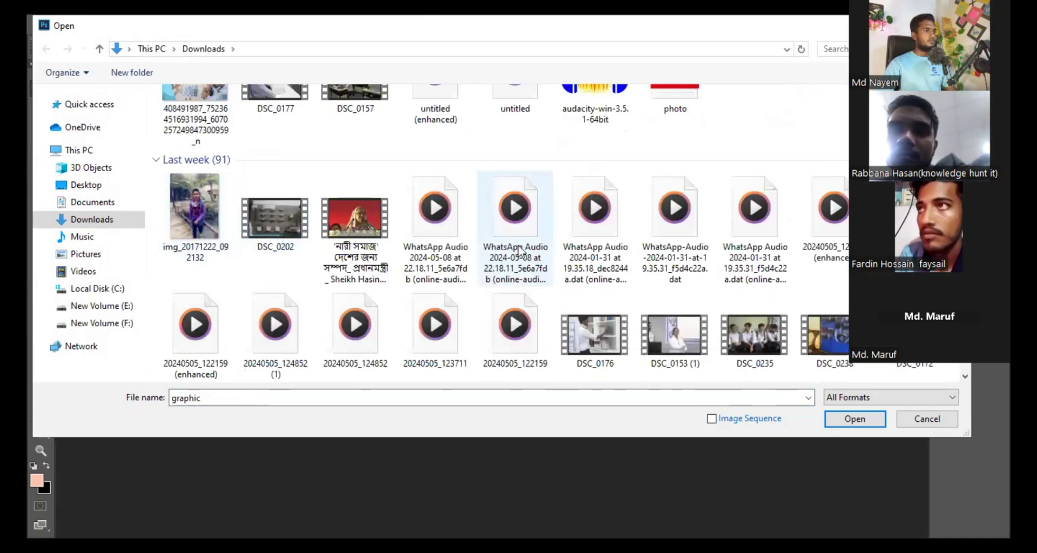
{"action": "scroll", "coordinate": [535, 259], "scroll_direction": "down", "scroll_amount": 5}
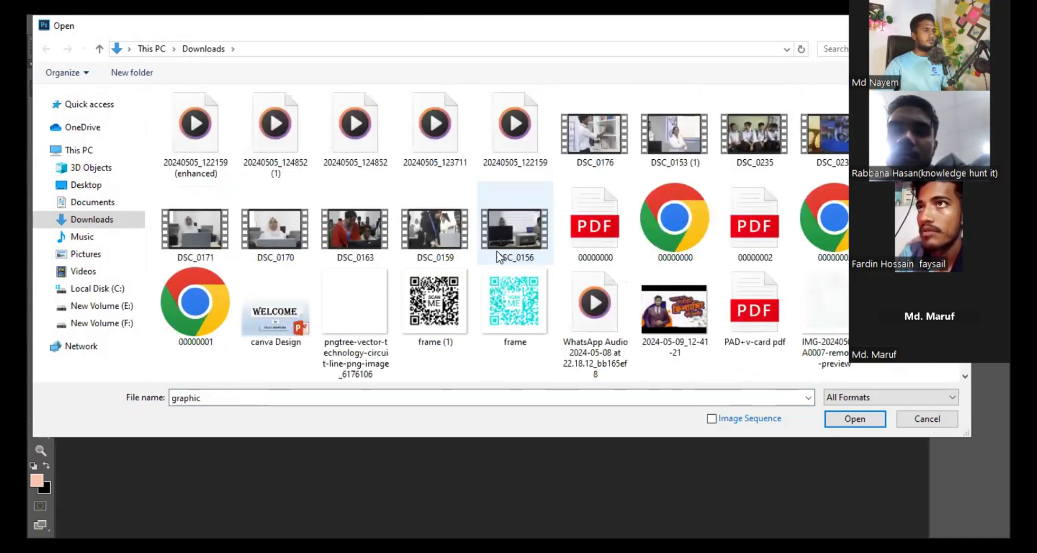
{"action": "scroll", "coordinate": [502, 257], "scroll_direction": "down", "scroll_amount": 3}
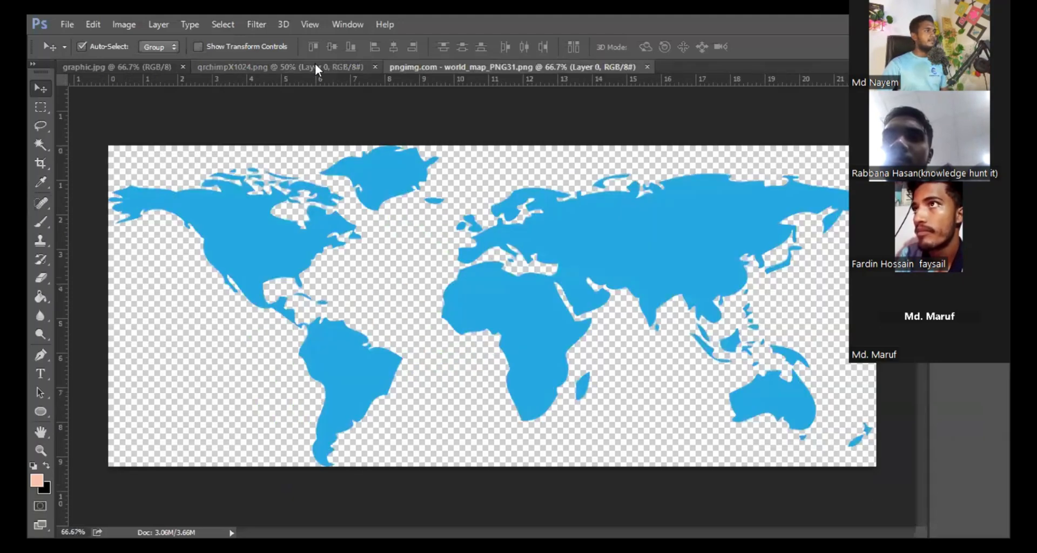
Switch back and forth between the three open documents to view each image, ending on qrchimpX1024.png
{"action": "left_click", "coordinate": [317, 66]}
{"action": "left_click", "coordinate": [156, 68]}
{"action": "left_click", "coordinate": [236, 67]}
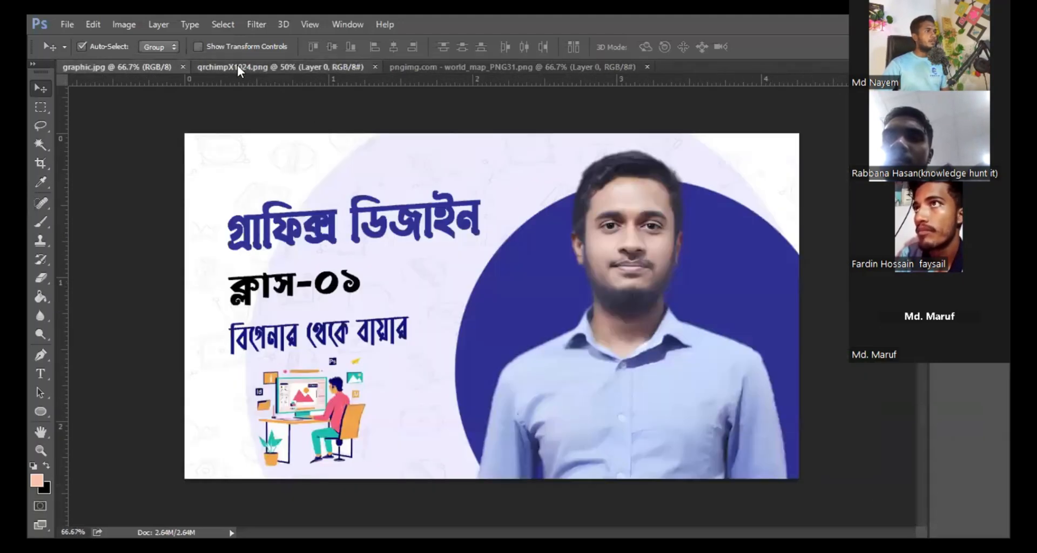
{"action": "left_click", "coordinate": [400, 68]}
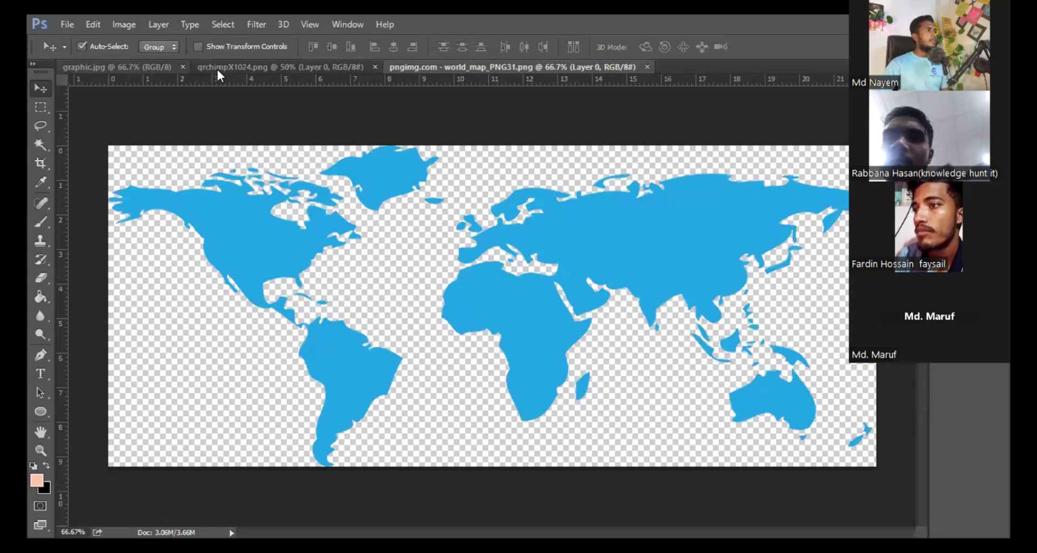
{"action": "left_click", "coordinate": [162, 68]}
{"action": "left_click", "coordinate": [227, 67]}
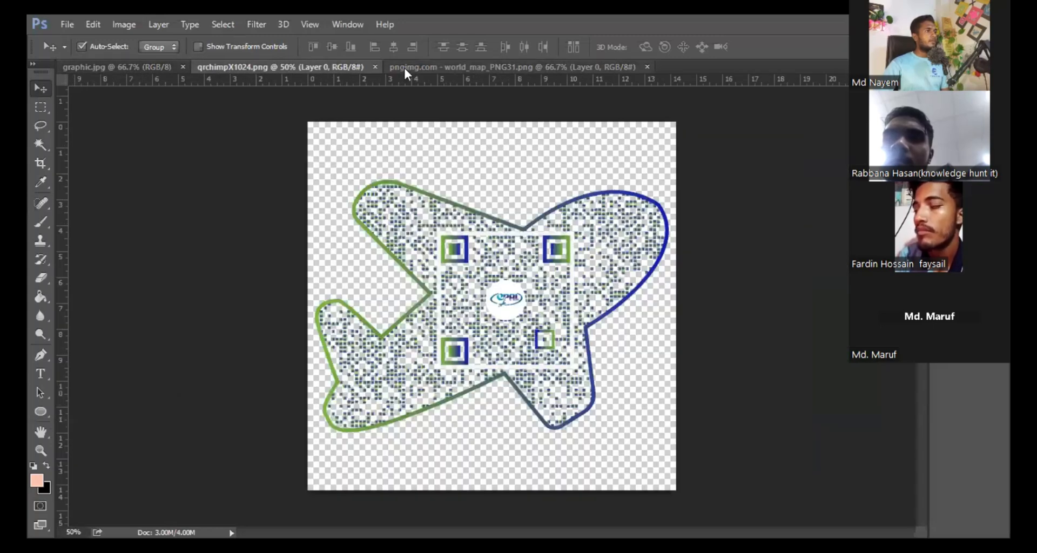
{"action": "left_click", "coordinate": [403, 66]}
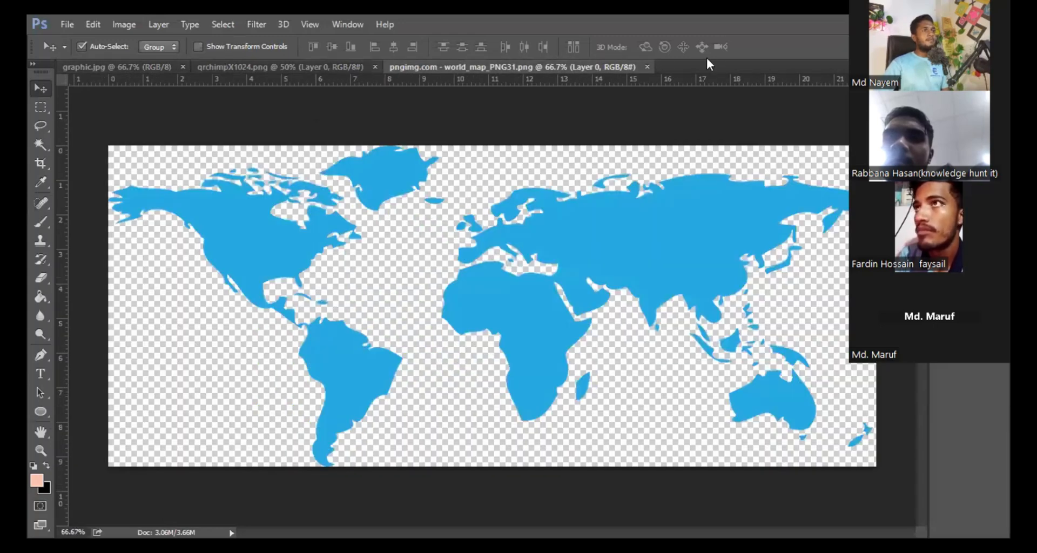
{"action": "left_click", "coordinate": [101, 59]}
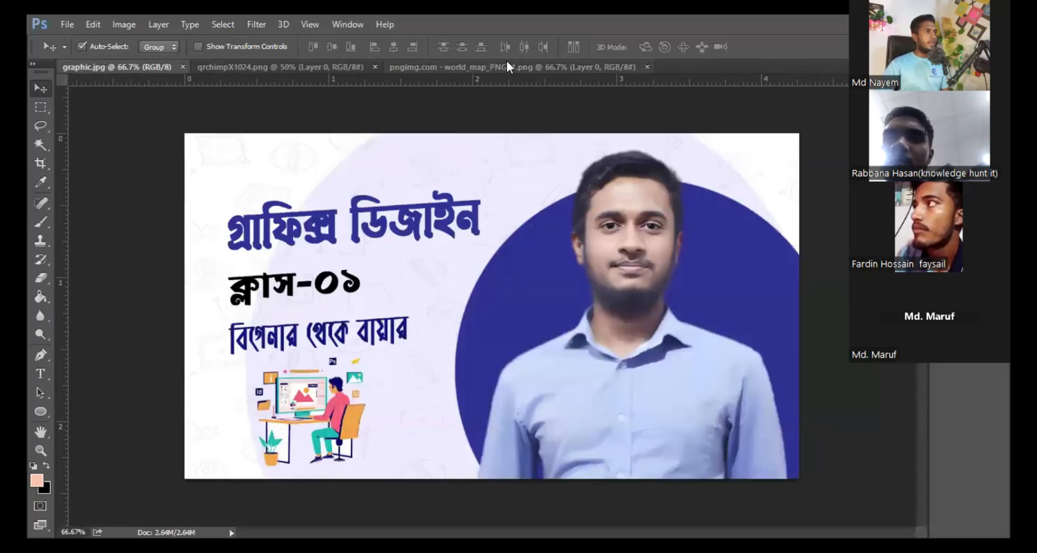
{"action": "left_click", "coordinate": [308, 64]}
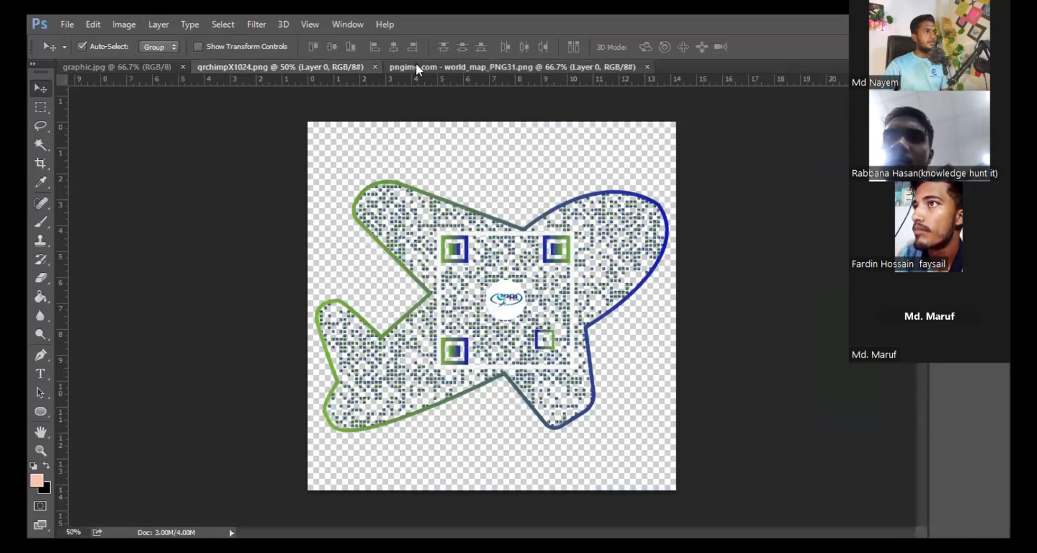
{"action": "left_click", "coordinate": [416, 63]}
{"action": "left_click", "coordinate": [298, 64]}
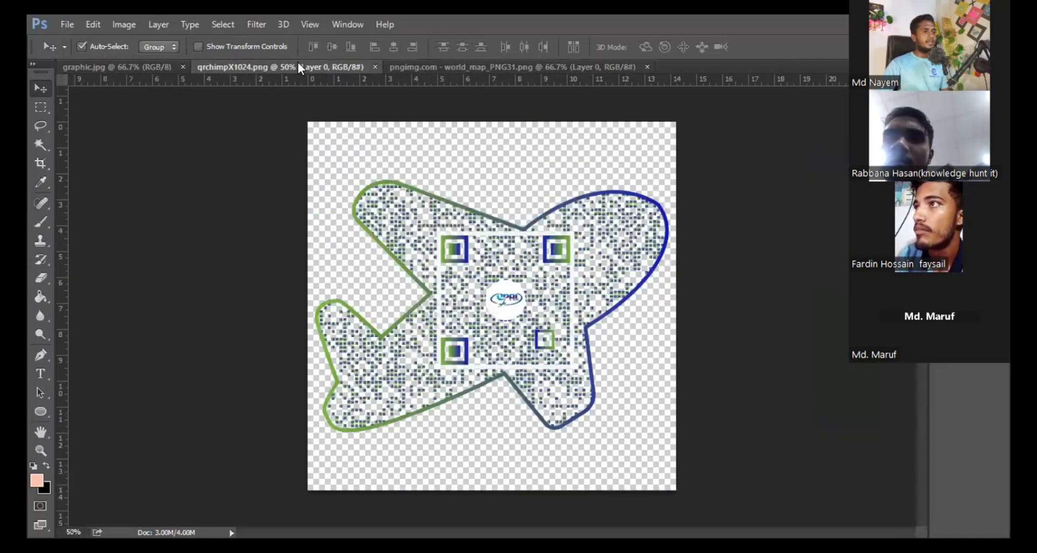
{"action": "left_click", "coordinate": [159, 66]}
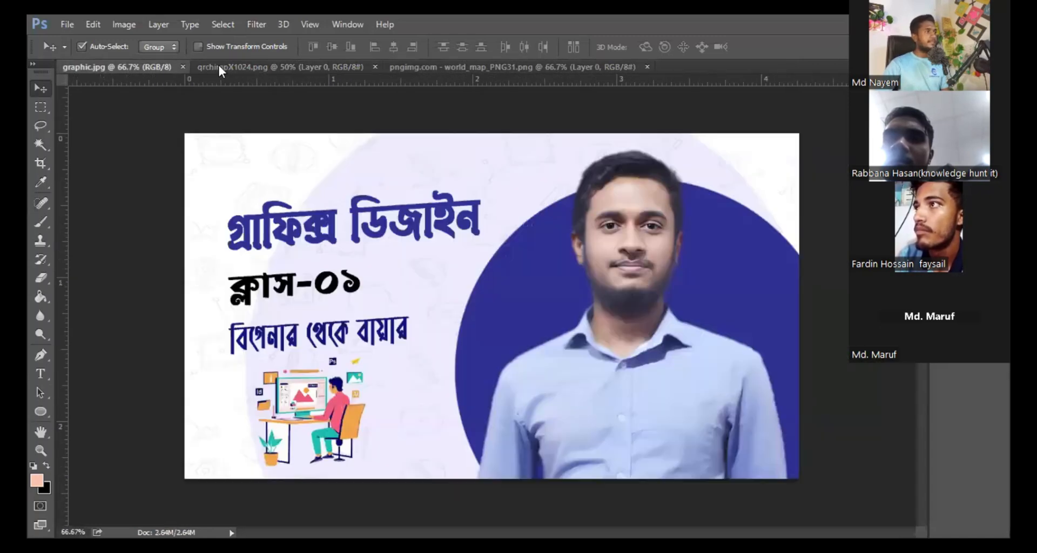
{"action": "left_click", "coordinate": [220, 67]}
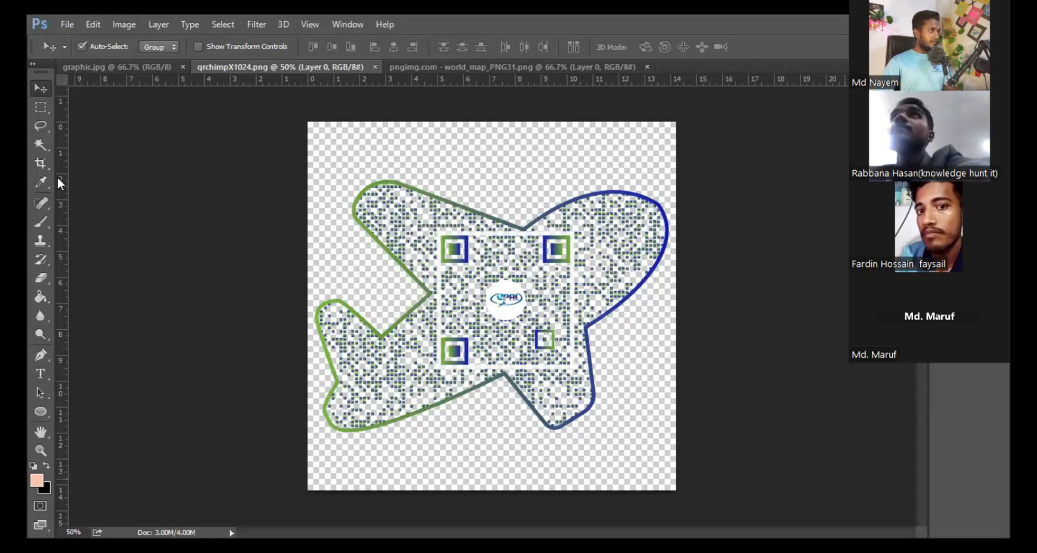
Compare the options of the Rectangular Marquee, Move, Lasso, Magic Wand, Crop, Eyedropper and Spot Healing Brush tools, ending on Spot Healing Brush
{"action": "left_click", "coordinate": [40, 107]}
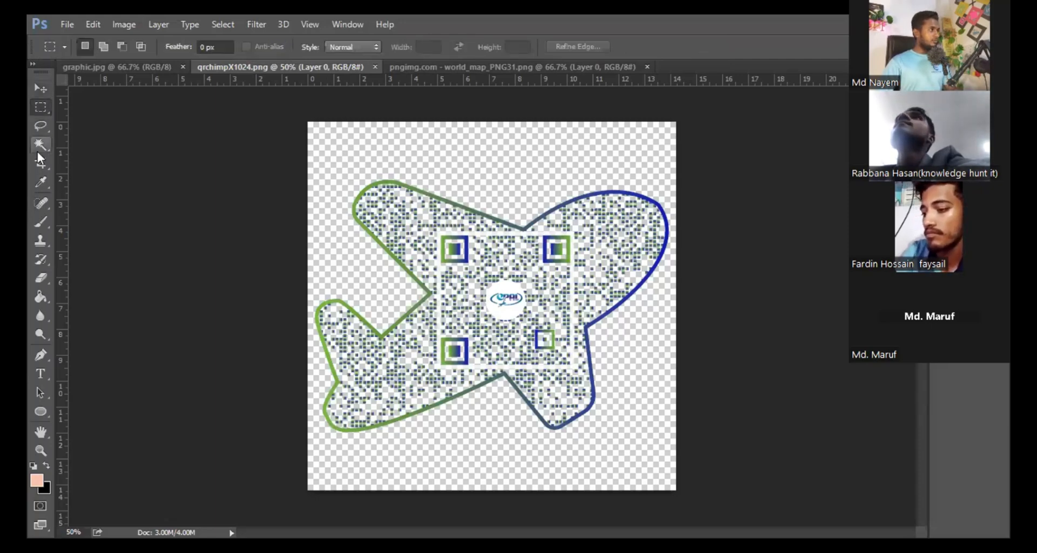
{"action": "left_click", "coordinate": [40, 88]}
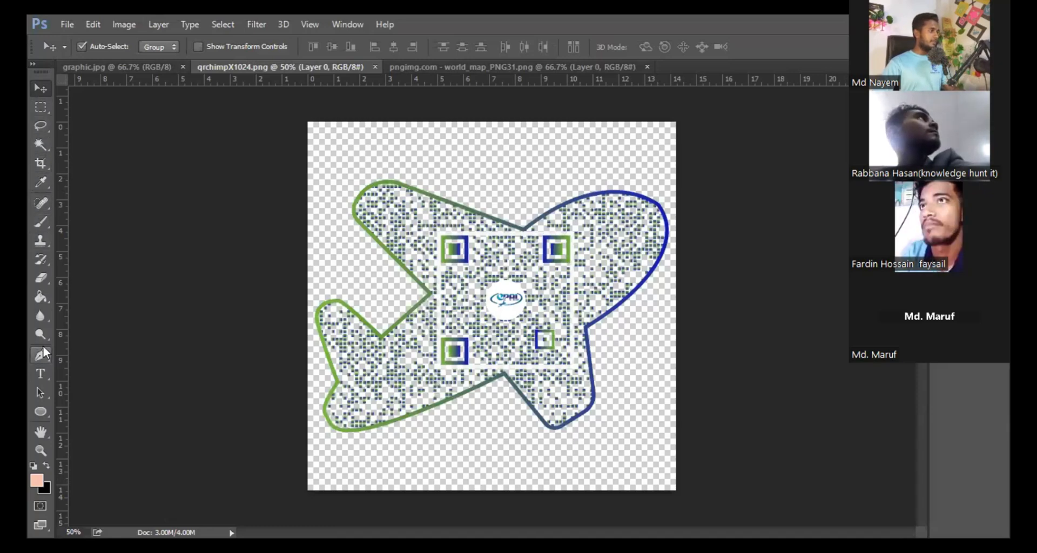
{"action": "left_click", "coordinate": [38, 108]}
{"action": "left_click", "coordinate": [42, 126]}
{"action": "left_click", "coordinate": [42, 144]}
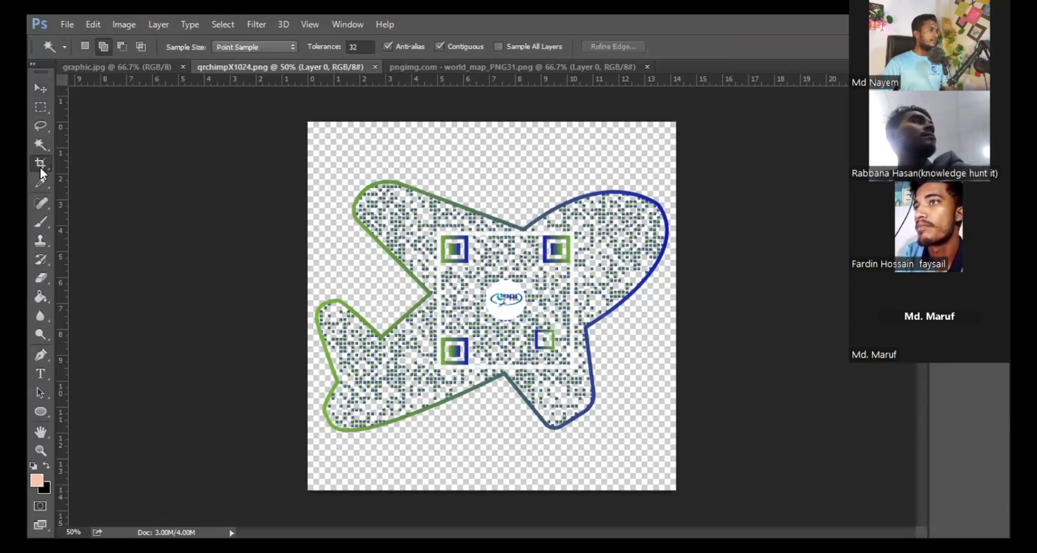
{"action": "left_click", "coordinate": [40, 165]}
{"action": "left_click", "coordinate": [41, 184]}
{"action": "left_click", "coordinate": [41, 203]}
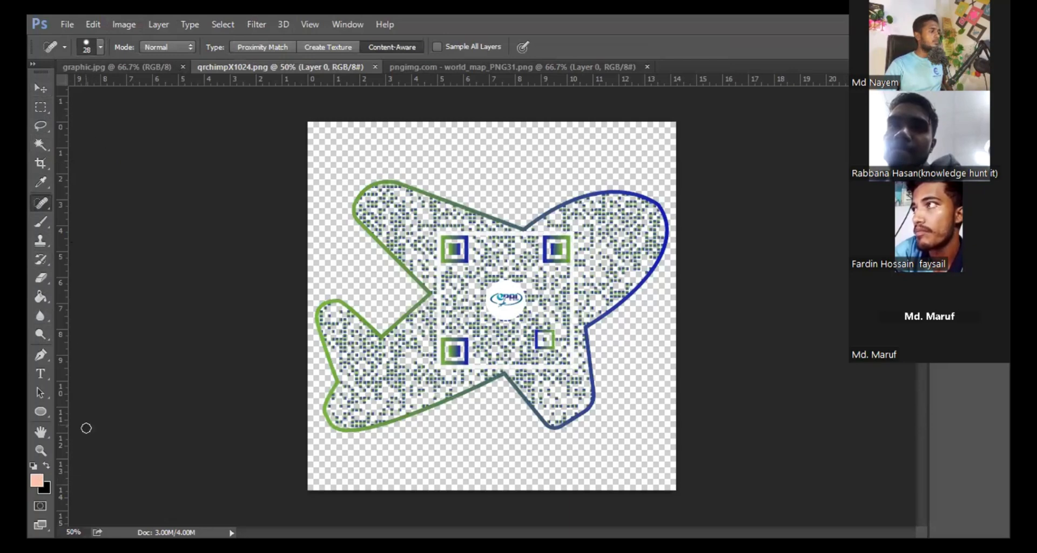
Switch to Full Screen Mode With Menu Bar, decline Full Screen Mode and return to Standard Screen Mode
{"action": "key", "text": "f"}
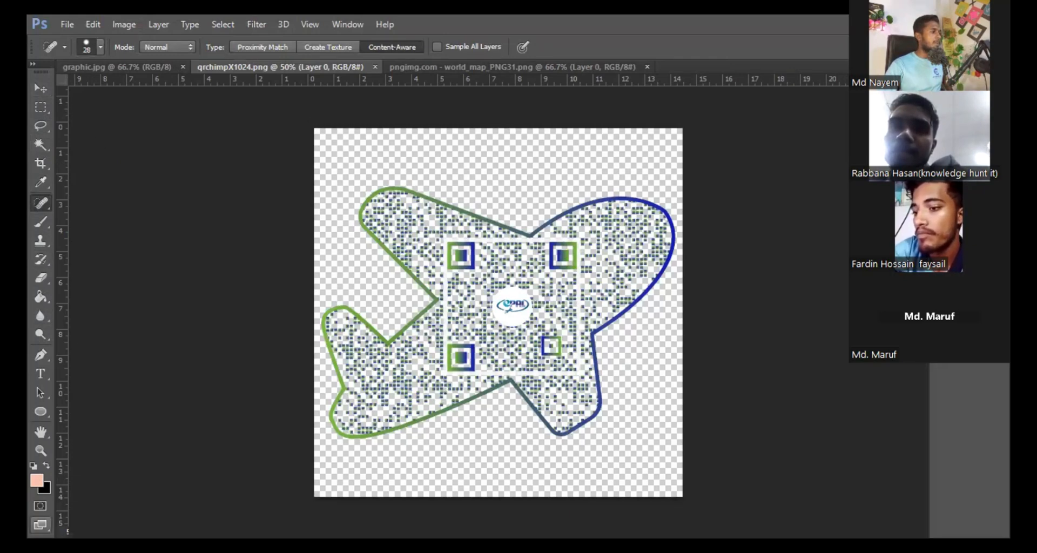
{"action": "key", "text": "f"}
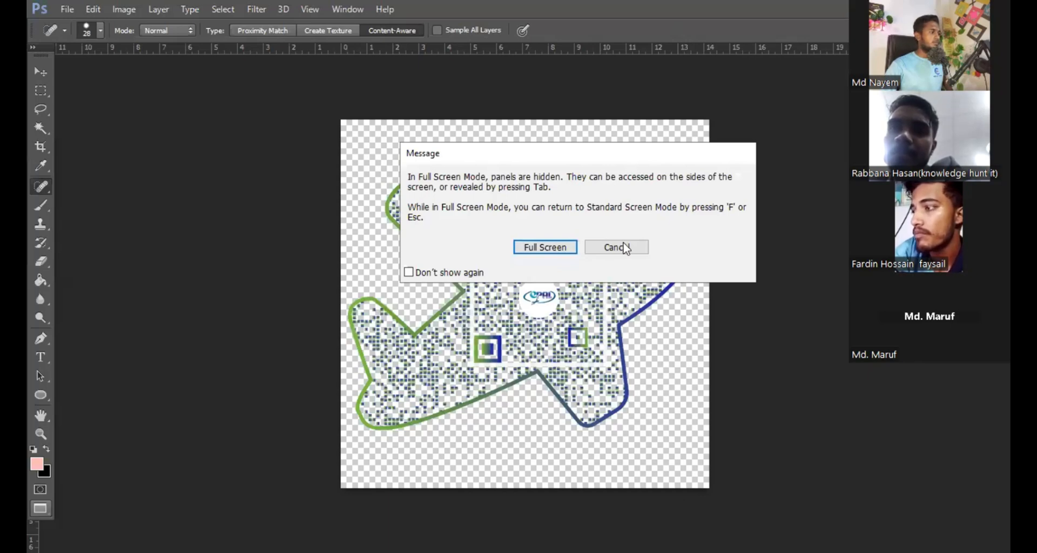
{"action": "left_click", "coordinate": [605, 246]}
{"action": "left_click_drag", "start_coordinate": [49, 507], "coordinate": [51, 503]}
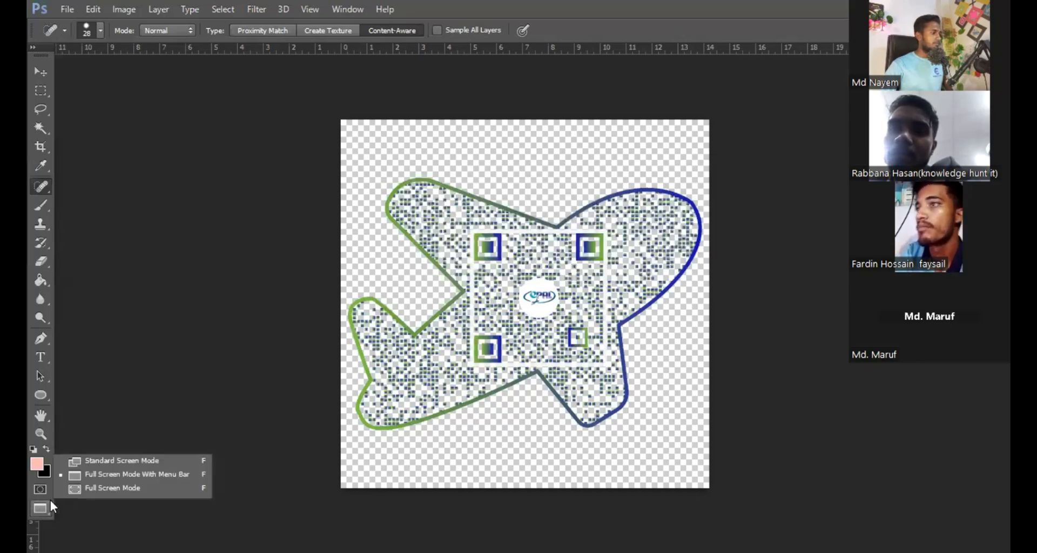
{"action": "left_click", "coordinate": [100, 464]}
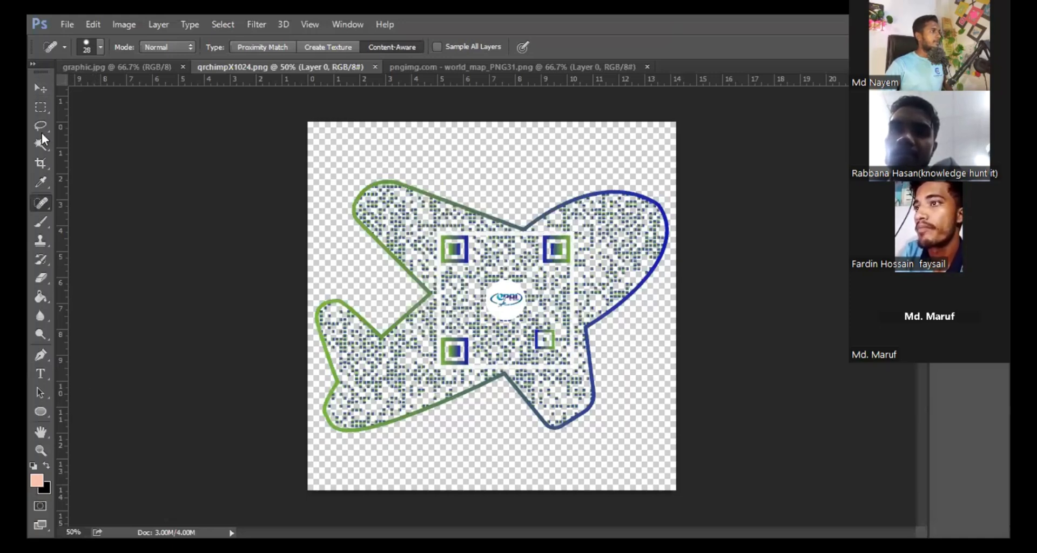
Expand the toolbox to two columns and collapse it back to a single column
{"action": "left_click", "coordinate": [33, 64]}
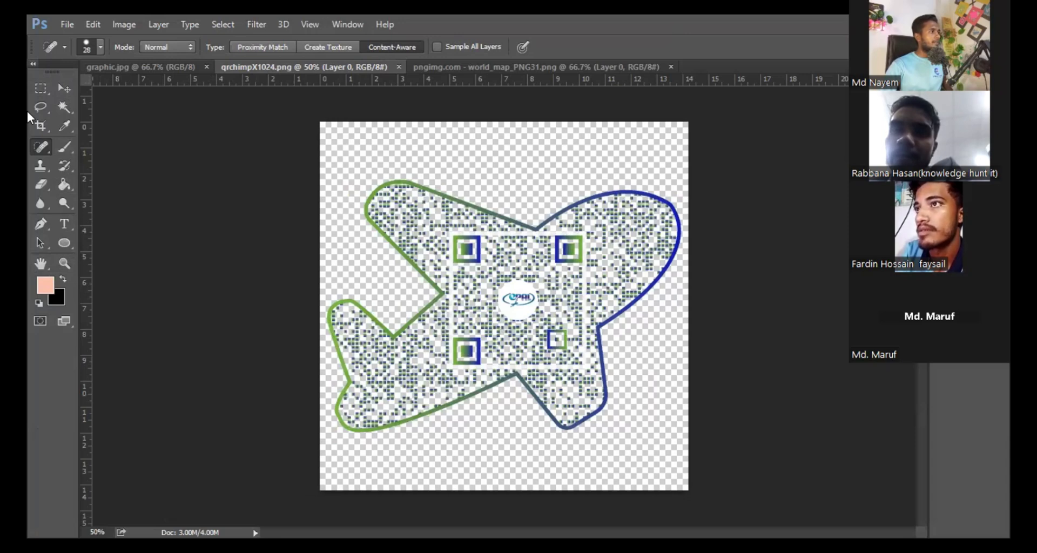
{"action": "left_click", "coordinate": [33, 63]}
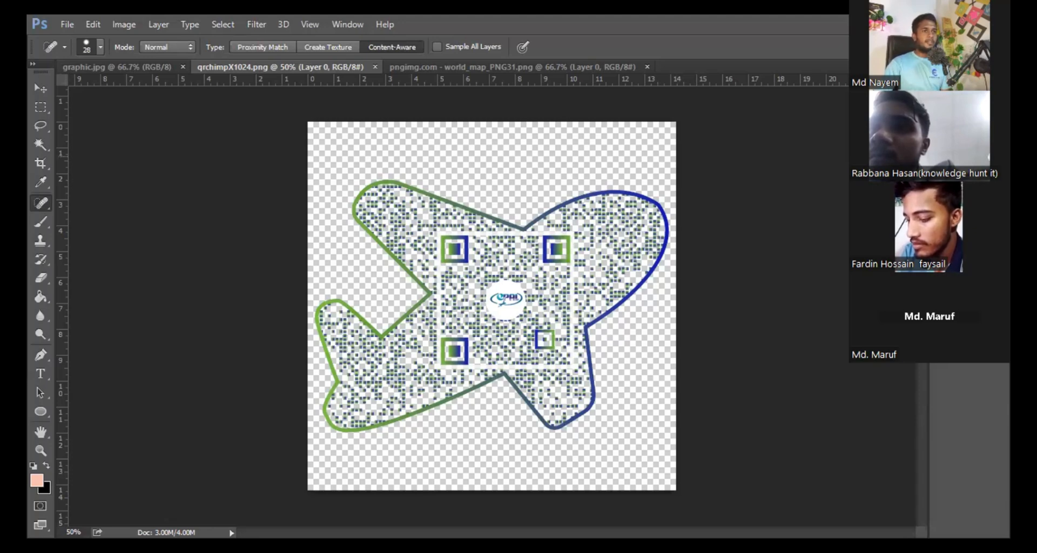
Show and hide the Layers panel several times, leaving it hidden
{"action": "key", "text": "F7"}
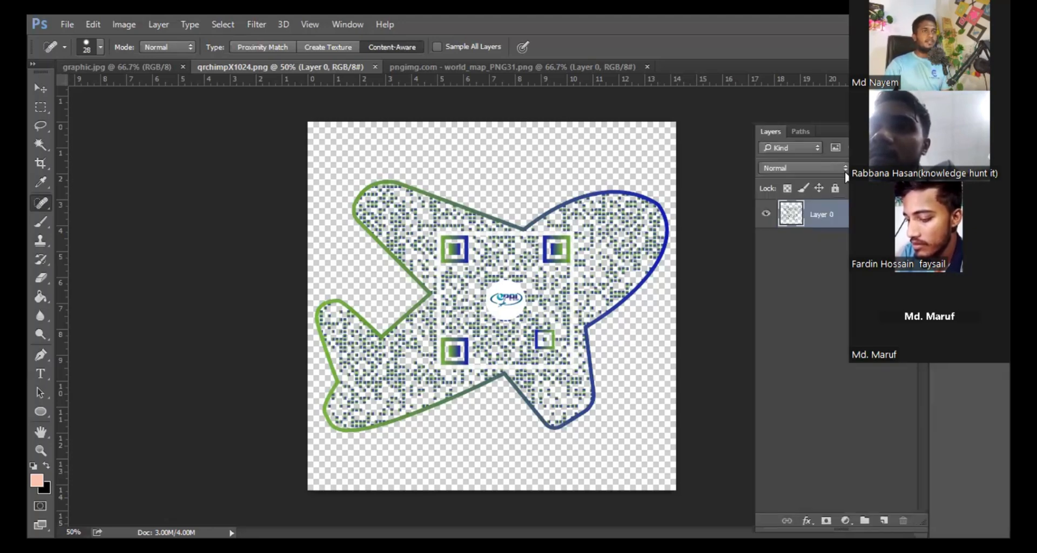
{"action": "key", "text": "F7"}
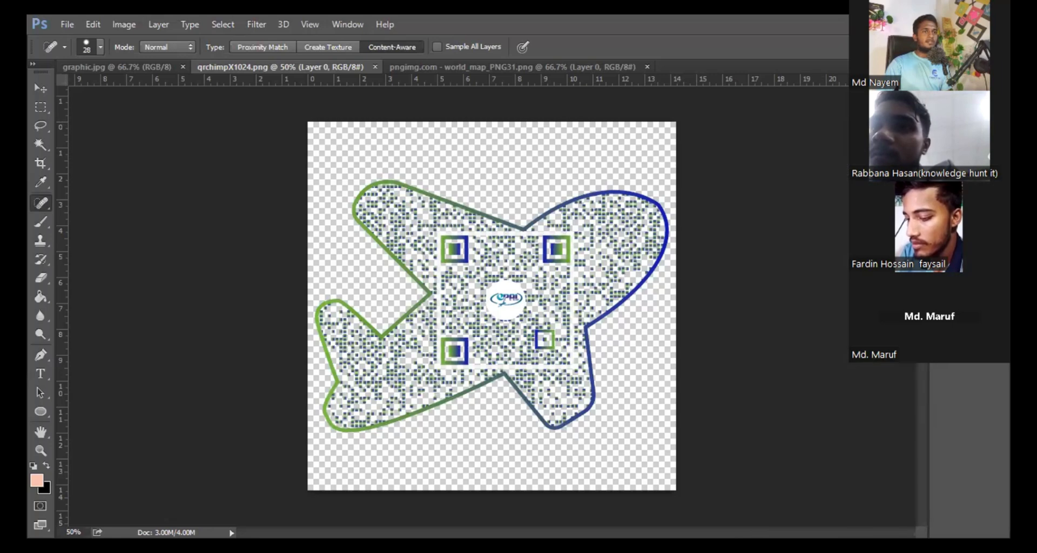
{"action": "key", "text": "F7"}
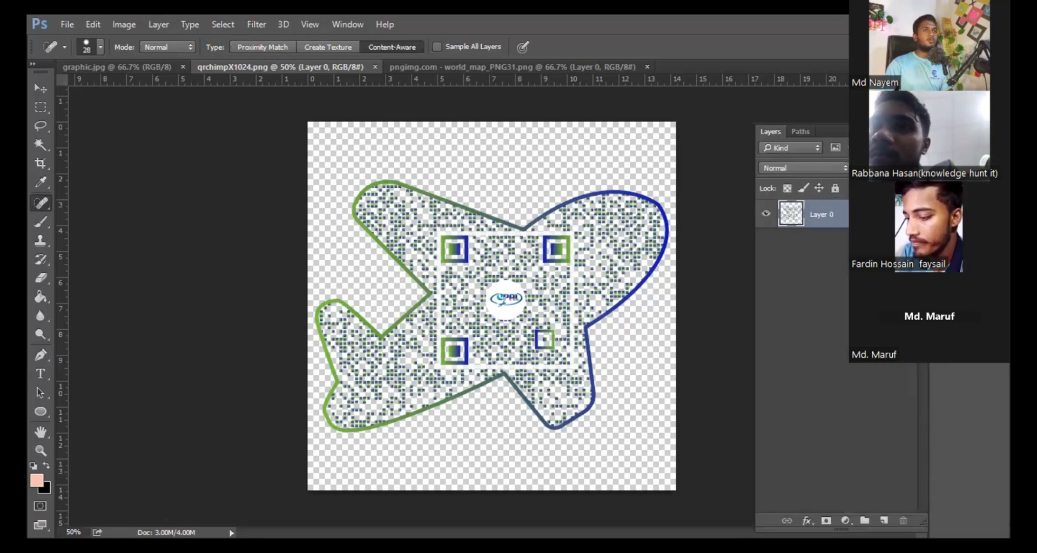
{"action": "left_click", "coordinate": [628, 163]}
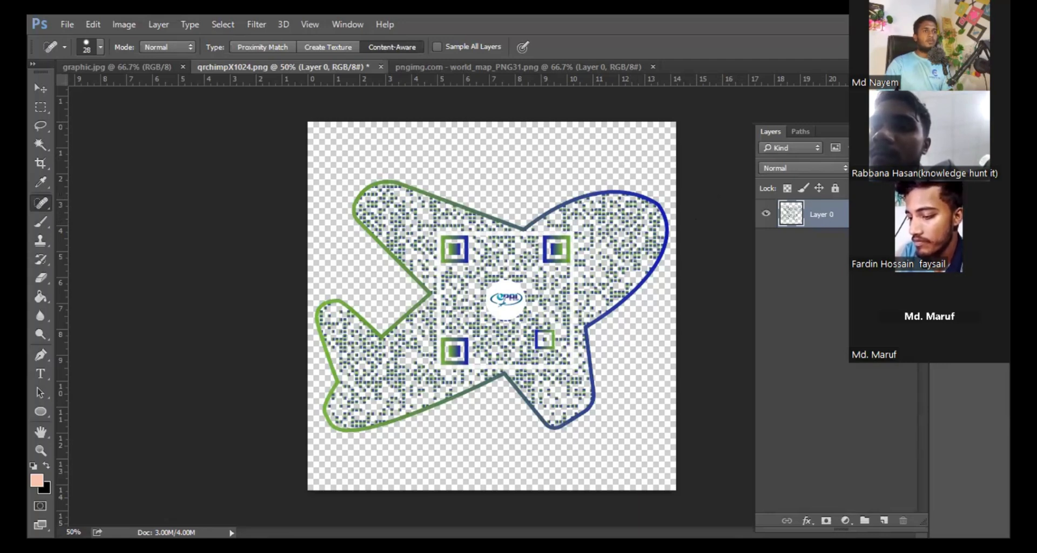
{"action": "key", "text": "F7"}
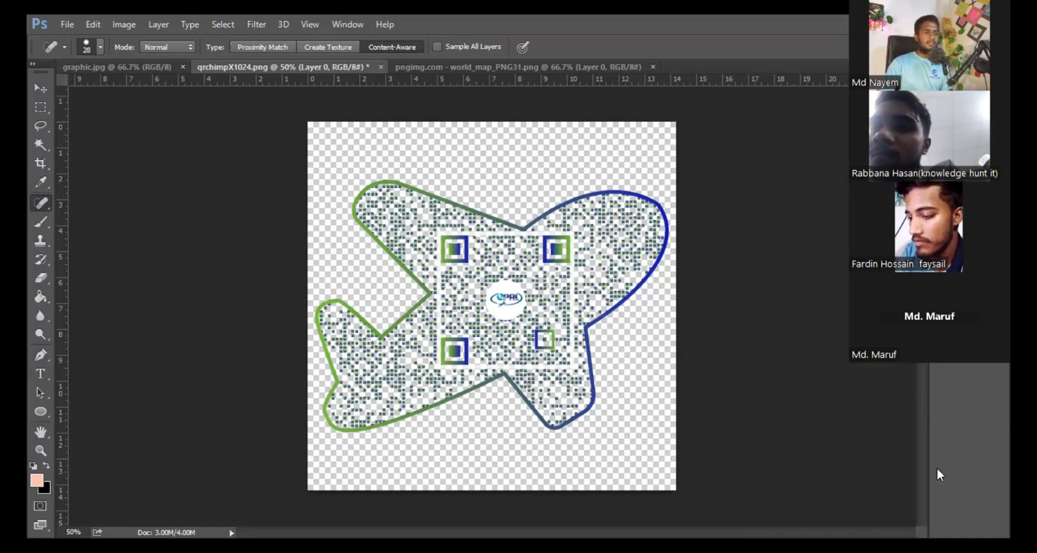
{"action": "key", "text": "F7"}
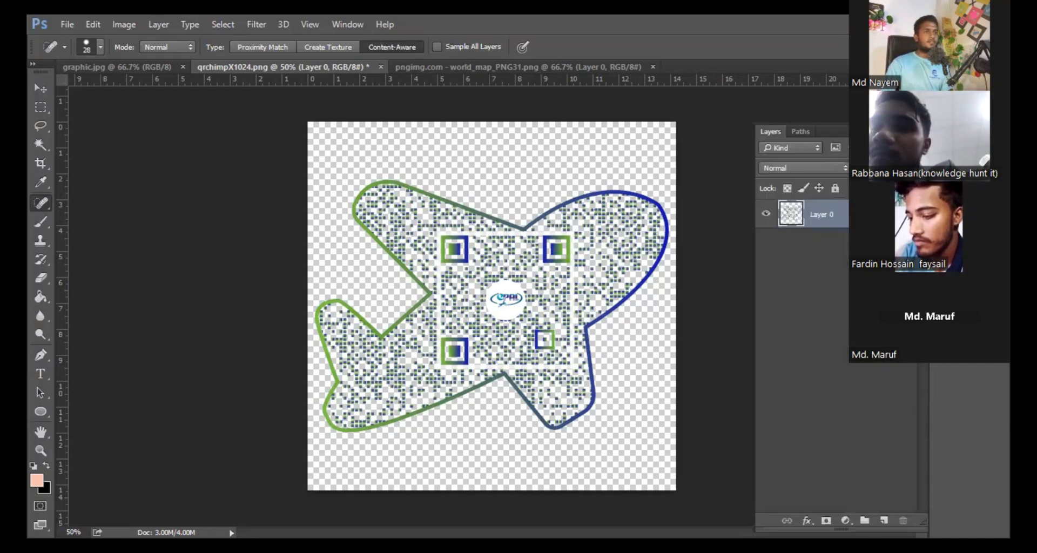
{"action": "key", "text": "F7"}
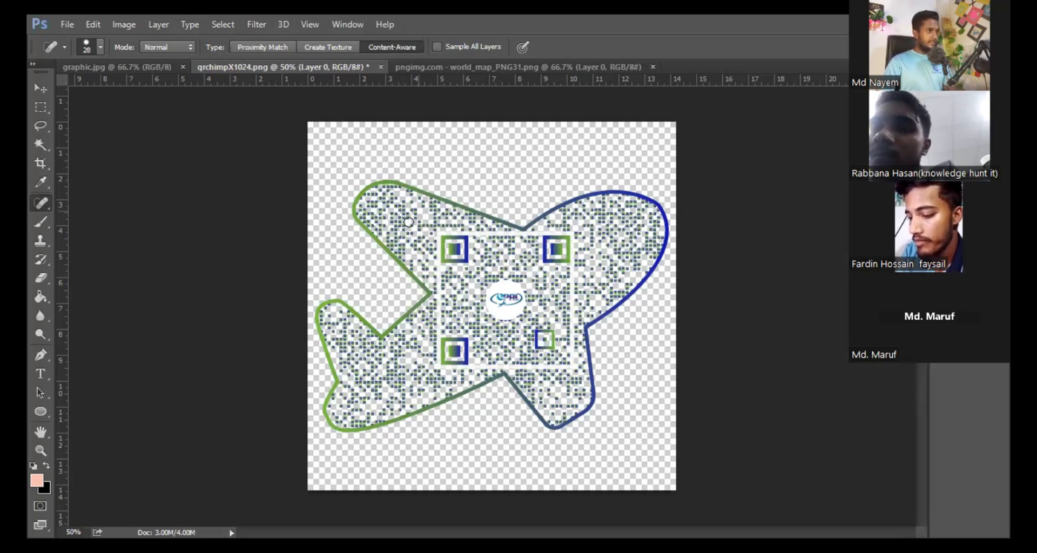
View the world map document with the Move tool active and switch to the graphic.jpg document
{"action": "left_click", "coordinate": [477, 70]}
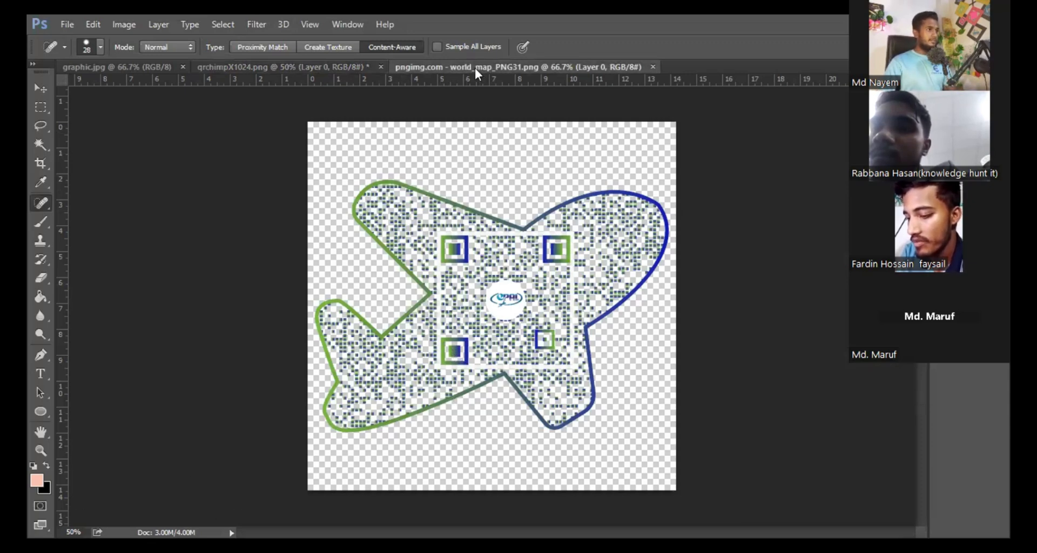
{"action": "key", "text": "v"}
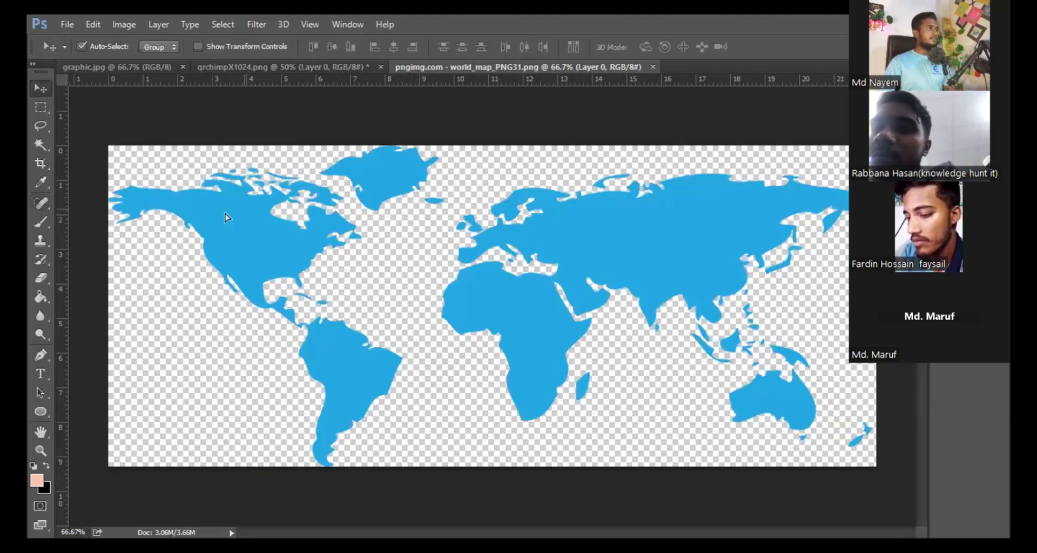
{"action": "key", "text": "ctrl+Tab"}
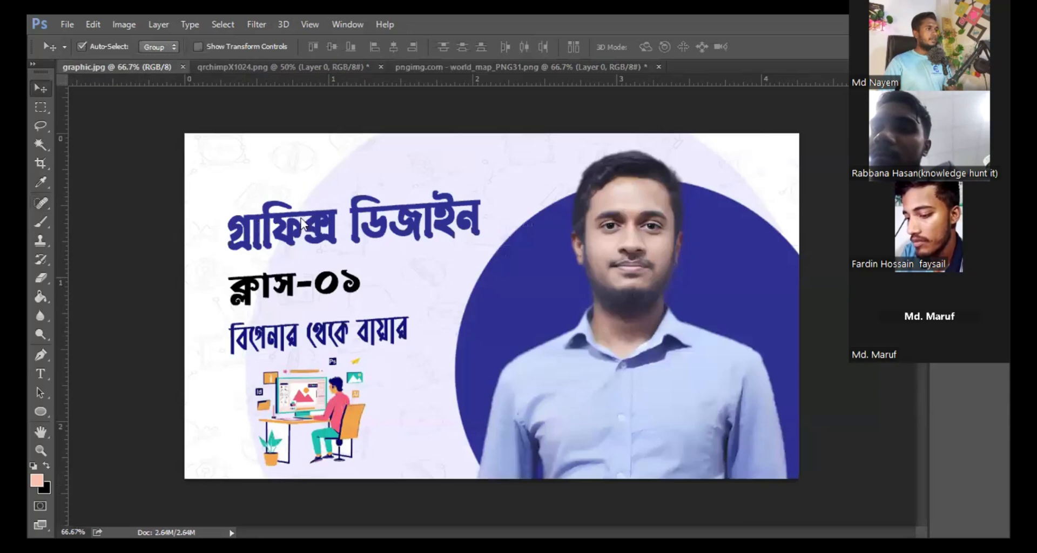
{"action": "left_click", "coordinate": [484, 230]}
{"action": "left_click", "coordinate": [513, 228]}
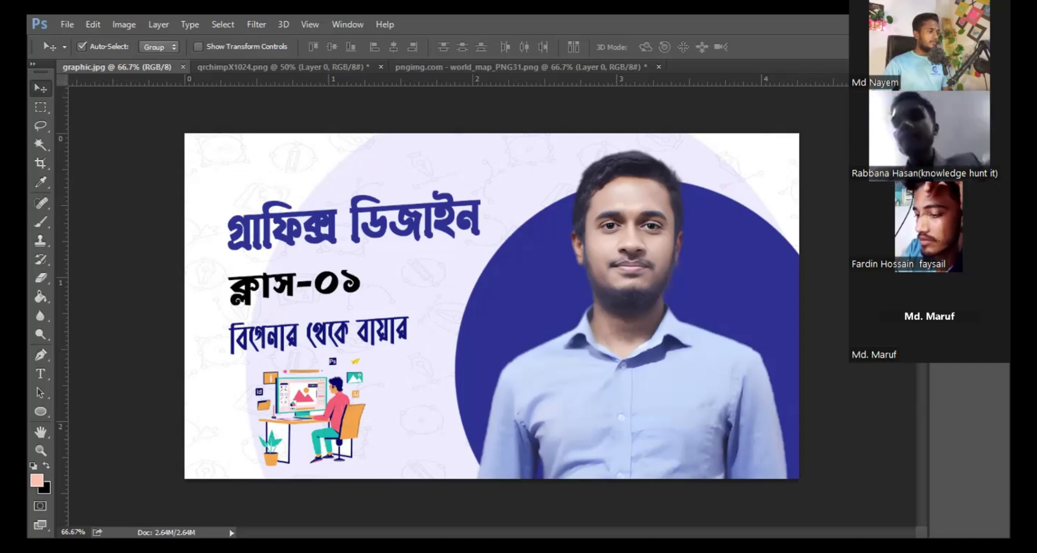
Examine the zoom level value of graphic.jpg by selecting it without entering a new one
{"action": "left_click_drag", "start_coordinate": [78, 532], "coordinate": [88, 531]}
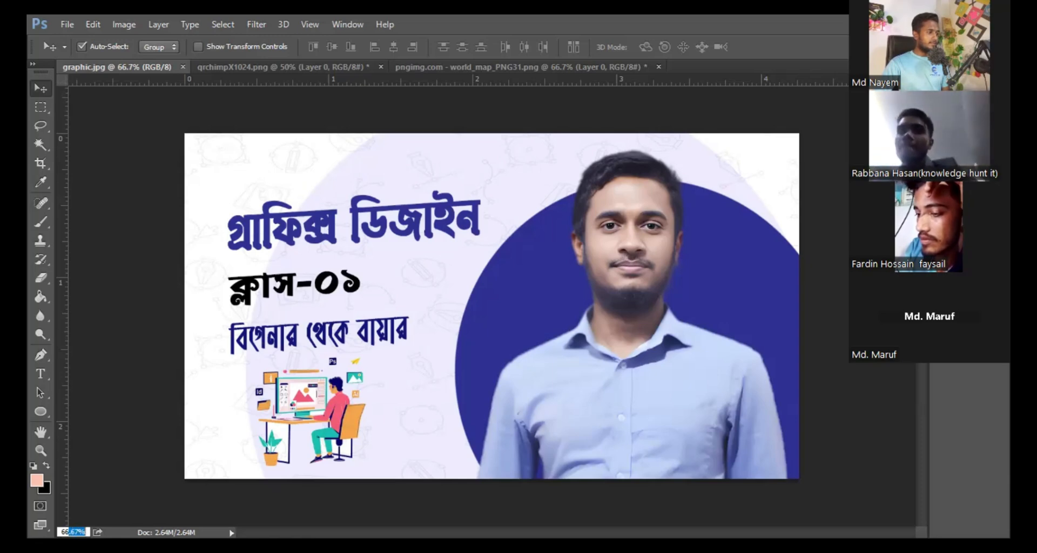
{"action": "left_click", "coordinate": [87, 531]}
{"action": "left_click", "coordinate": [105, 532]}
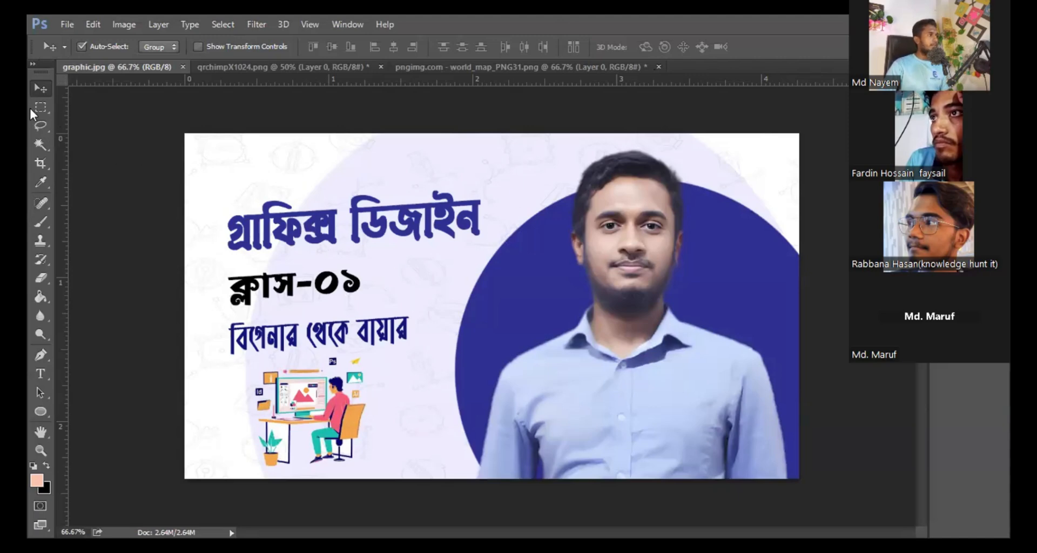
{"action": "key", "text": "Return"}
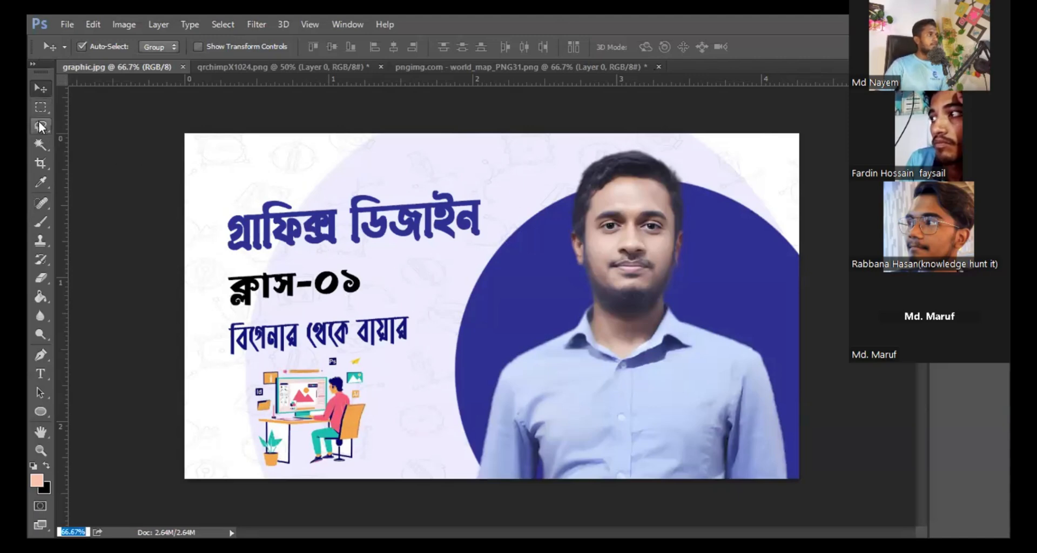
Activate the Lasso tool, try its Add to Selection and Intersect with Selection modes, and return to New Selection
{"action": "left_click", "coordinate": [40, 126]}
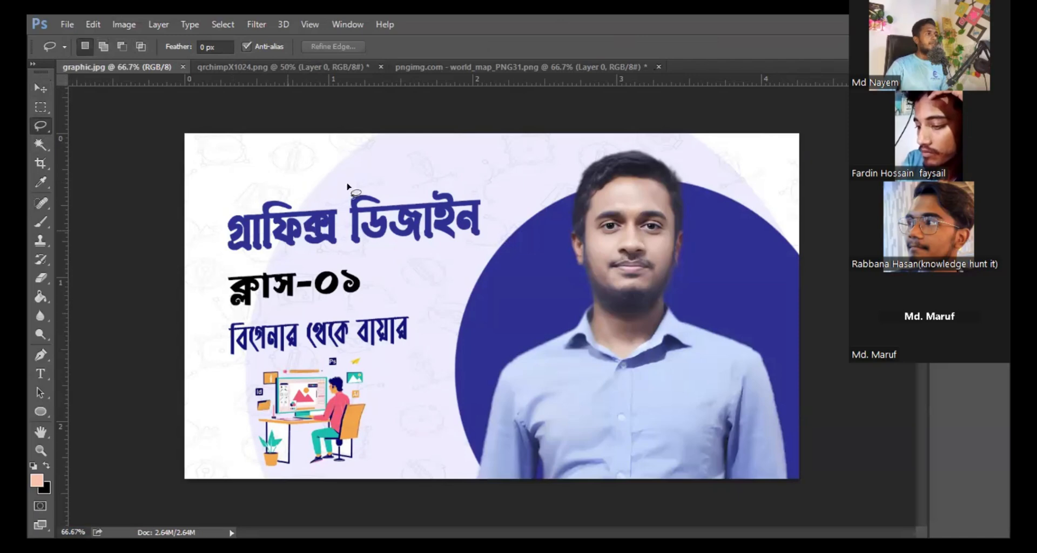
{"action": "left_click", "coordinate": [109, 48]}
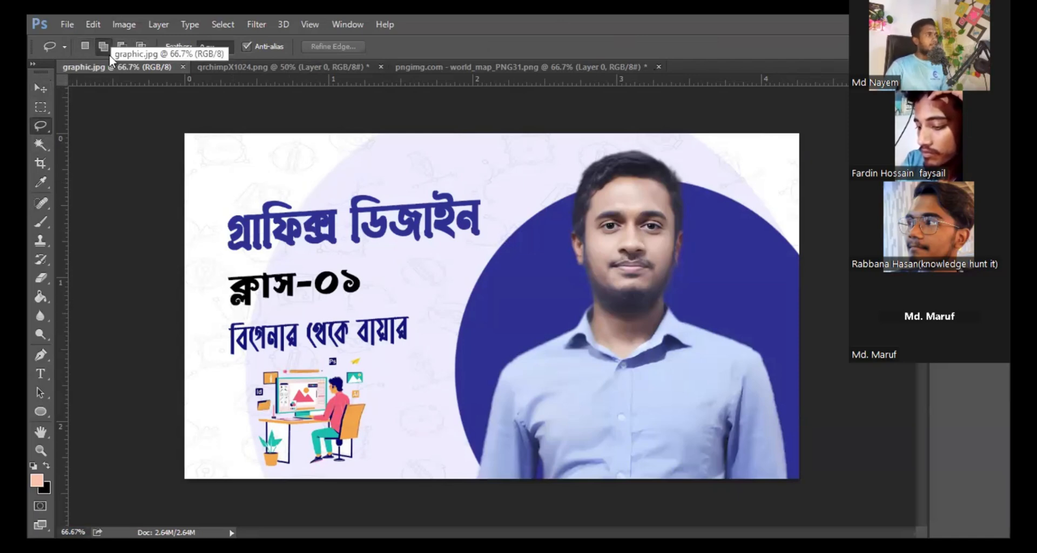
{"action": "left_click", "coordinate": [140, 48]}
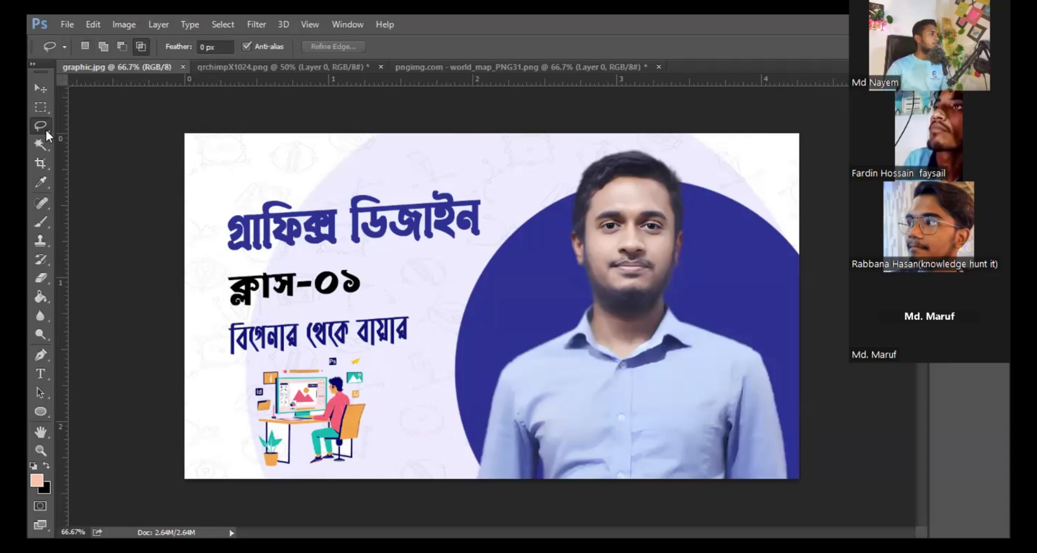
{"action": "left_click", "coordinate": [81, 40]}
{"action": "left_click", "coordinate": [136, 48]}
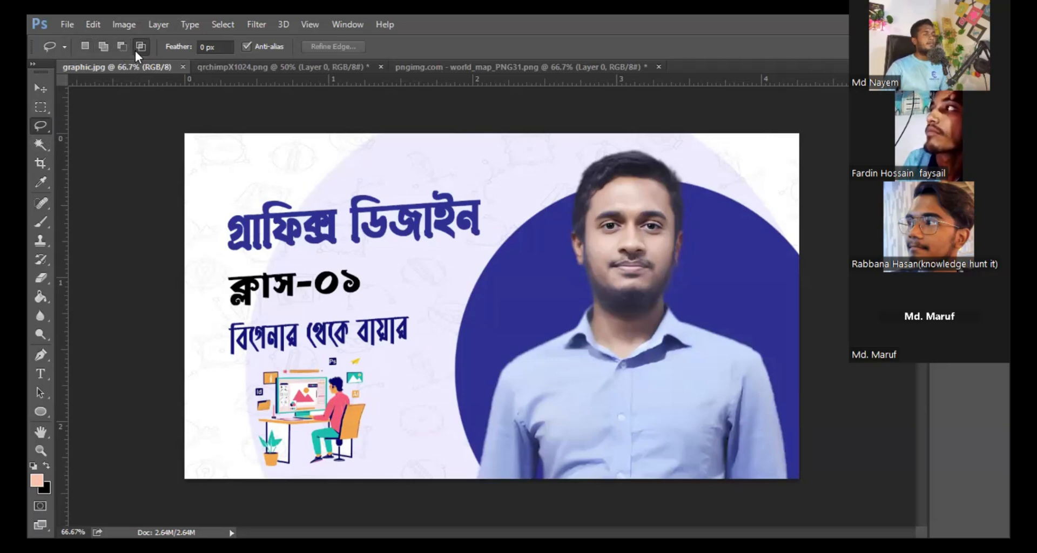
{"action": "left_click", "coordinate": [81, 46]}
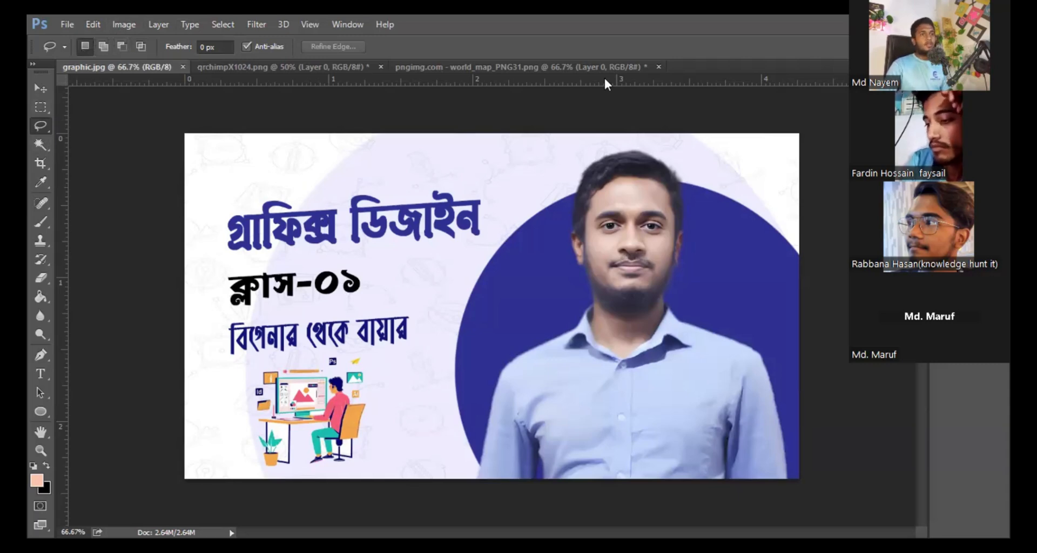
Convert the Background of graphic.jpg into a regular layer and add three empty layers above it
{"action": "left_click", "coordinate": [953, 136]}
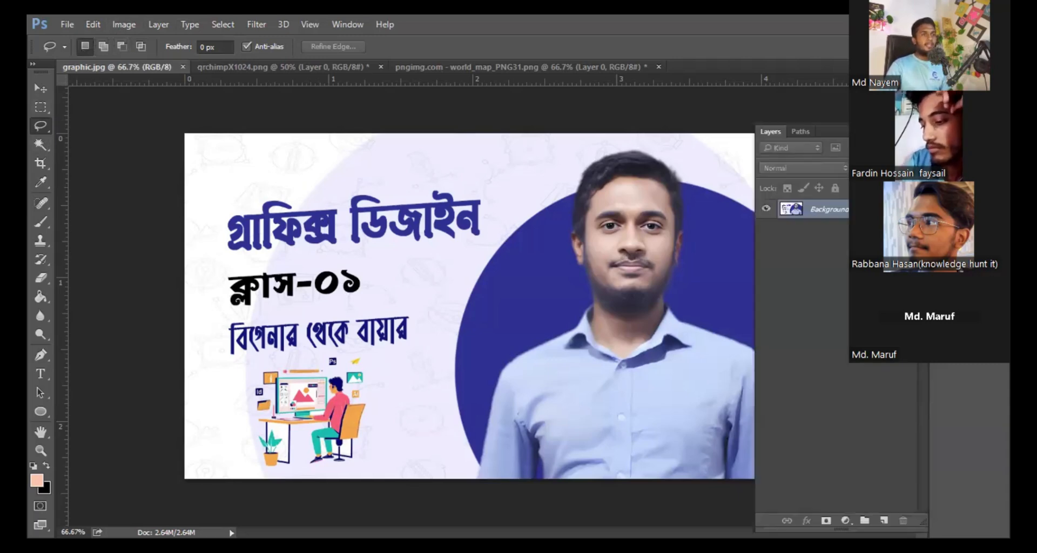
{"action": "double_click", "coordinate": [885, 208]}
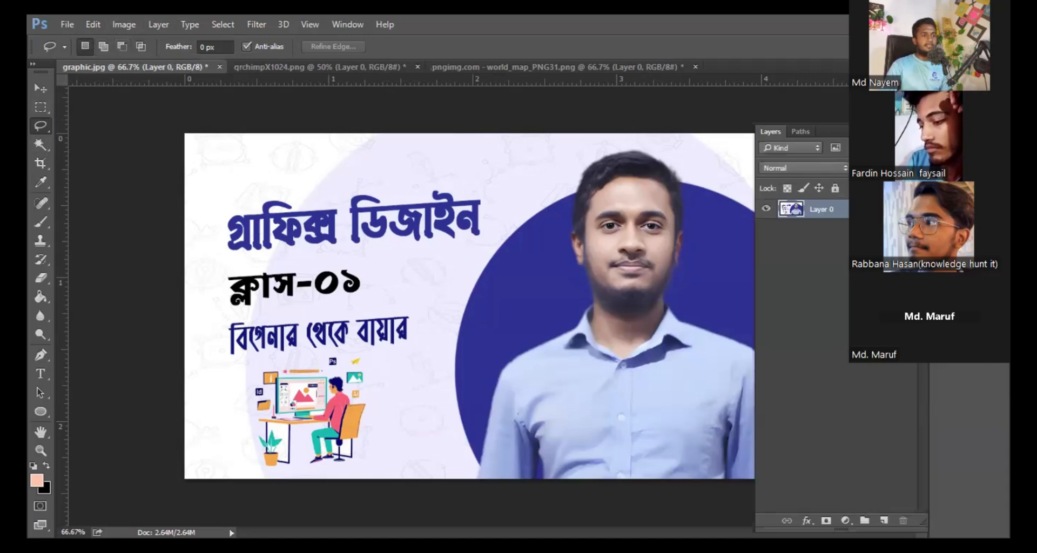
{"action": "left_click", "coordinate": [883, 520]}
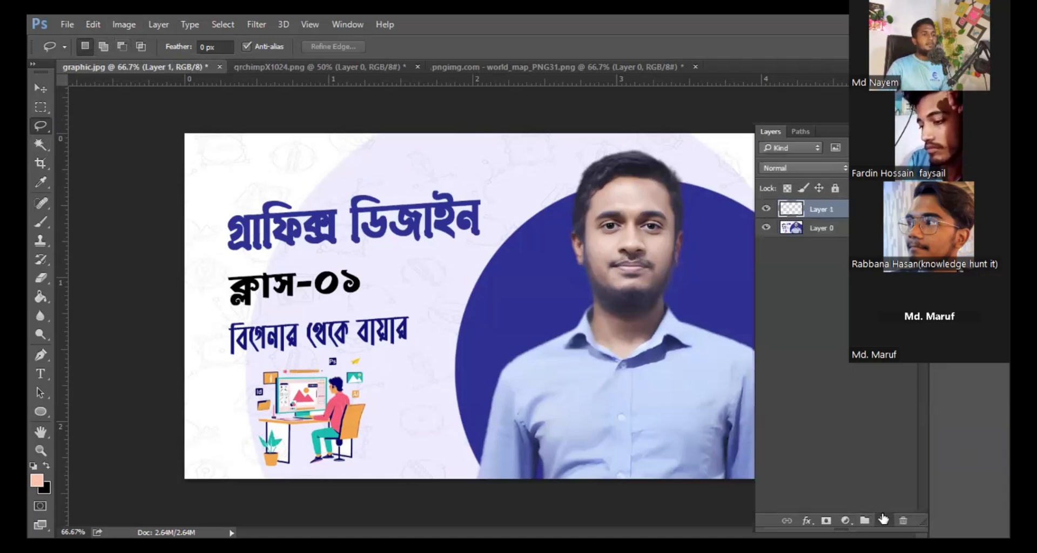
{"action": "left_click", "coordinate": [883, 520]}
{"action": "left_click", "coordinate": [883, 520]}
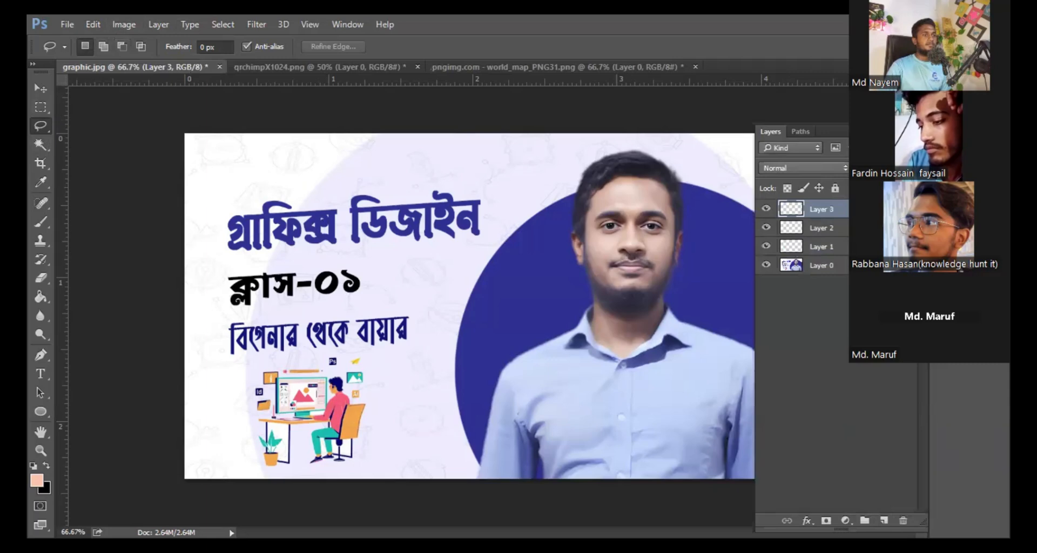
Reorder the empty layers to Layer 1, Layer 2 and Layer 3 from top down, and select Layer 0
{"action": "left_click_drag", "start_coordinate": [864, 209], "coordinate": [864, 256]}
{"action": "left_click_drag", "start_coordinate": [864, 209], "coordinate": [864, 237]}
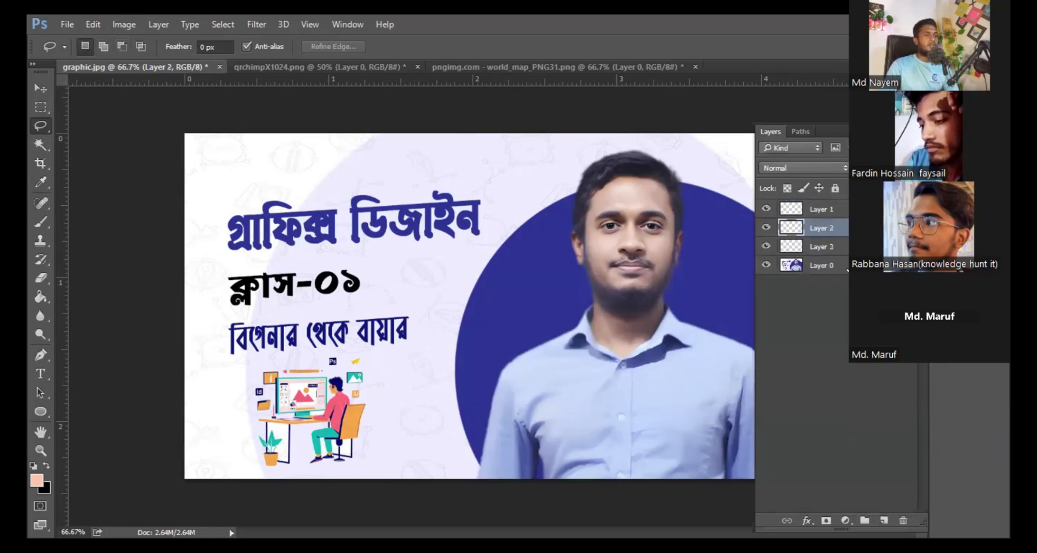
{"action": "left_click", "coordinate": [850, 264]}
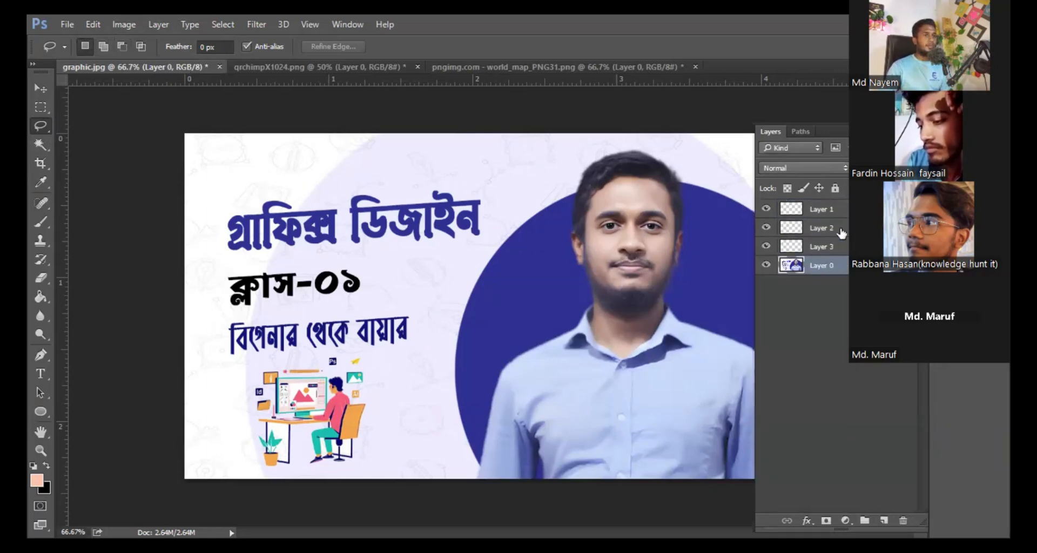
Paint a peach stroke on Layer 1 over the start of the heading with a 96 px brush
{"action": "left_click", "coordinate": [837, 209]}
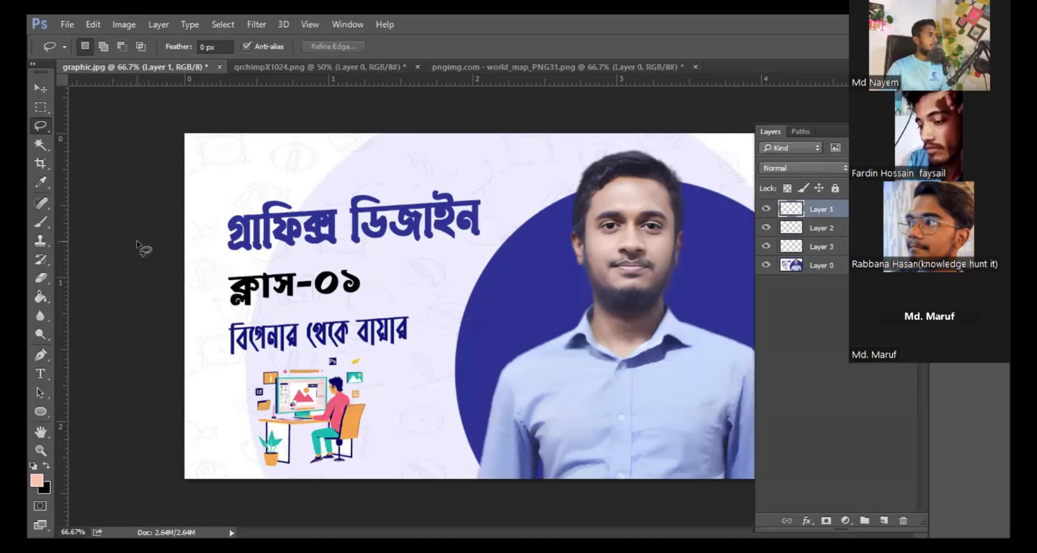
{"action": "left_click", "coordinate": [41, 225]}
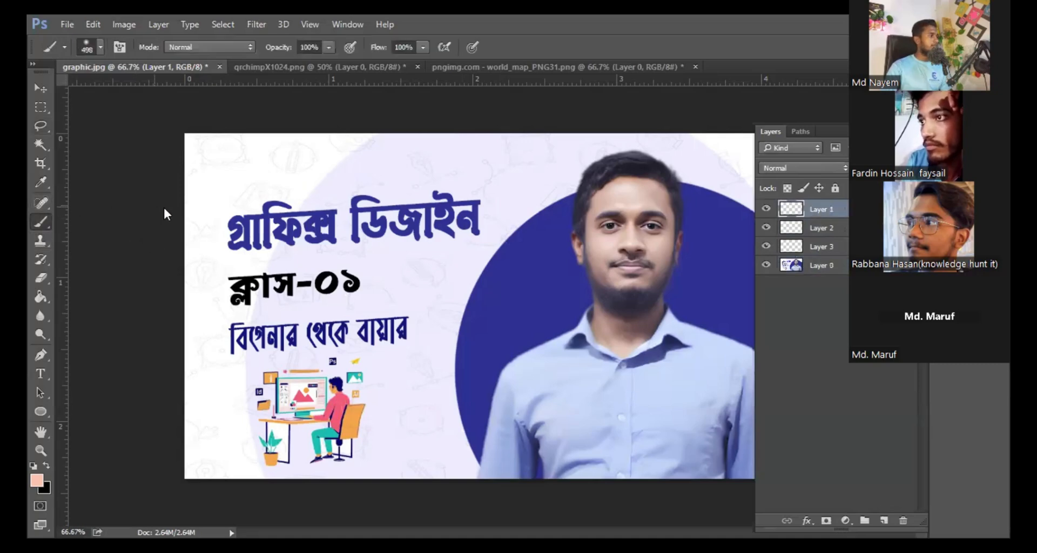
{"action": "right_click", "coordinate": [302, 273]}
{"action": "left_click_drag", "start_coordinate": [430, 303], "coordinate": [421, 302]}
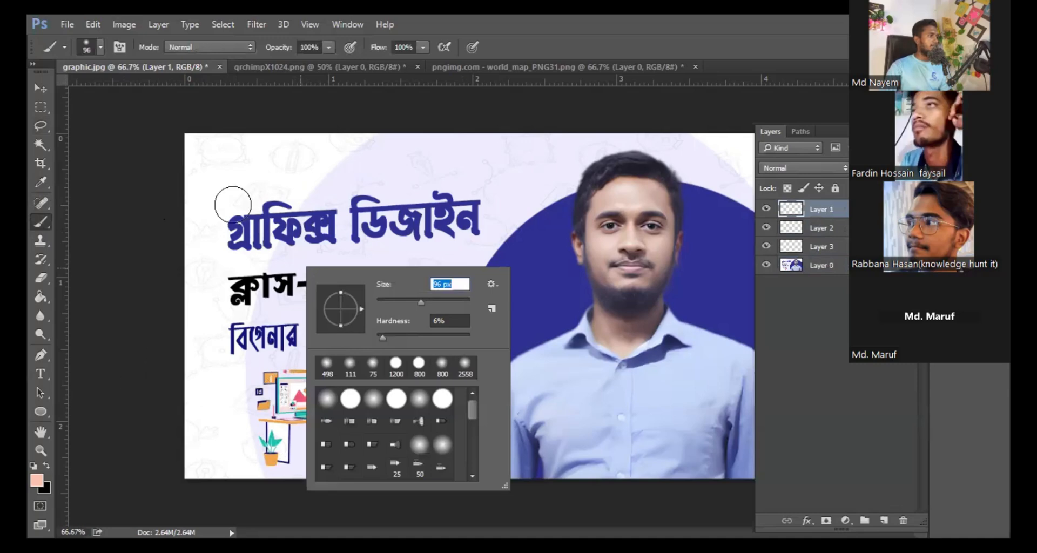
{"action": "mouse_move", "coordinate": [227, 197]}
{"action": "left_mouse_down"}
{"action": "mouse_move", "coordinate": [318, 195]}
{"action": "mouse_move", "coordinate": [242, 200]}
{"action": "mouse_move", "coordinate": [290, 201]}
{"action": "mouse_move", "coordinate": [251, 207]}
{"action": "mouse_move", "coordinate": [299, 216]}
{"action": "left_mouse_up"}
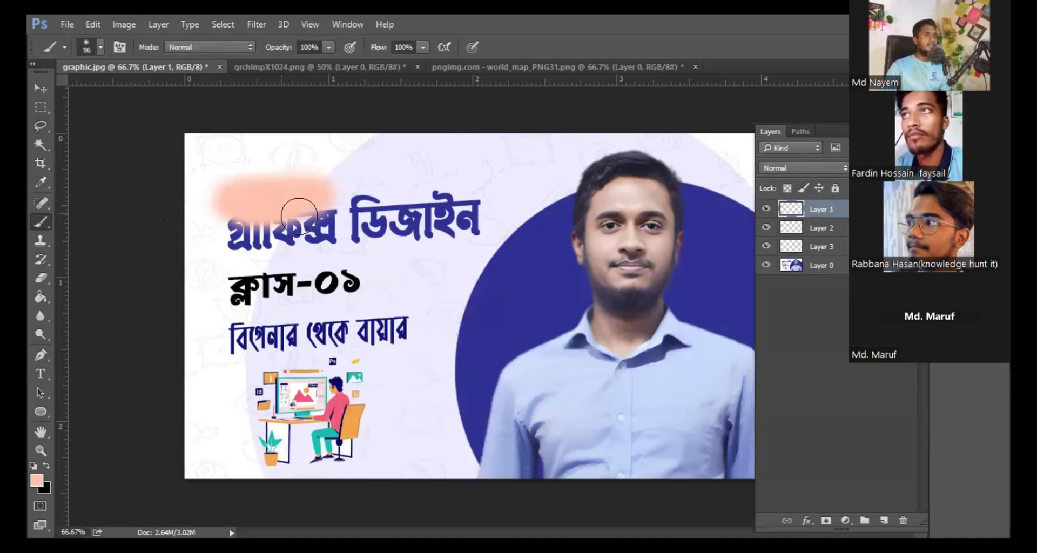
Set the foreground colour to orange fe5921 and paint a diagonal stroke on Layer 2 across the middle text lines
{"action": "left_click", "coordinate": [843, 228]}
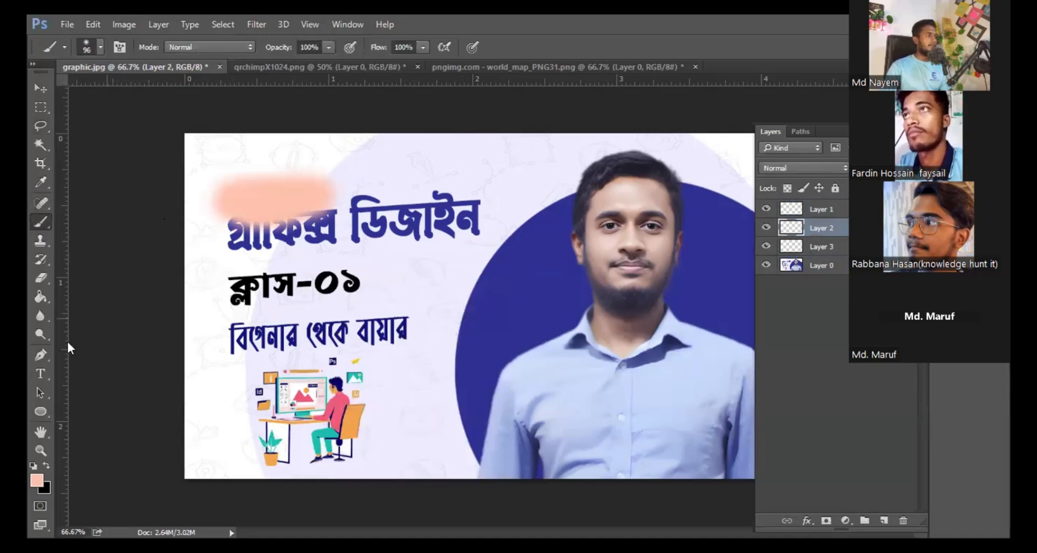
{"action": "left_click", "coordinate": [36, 479]}
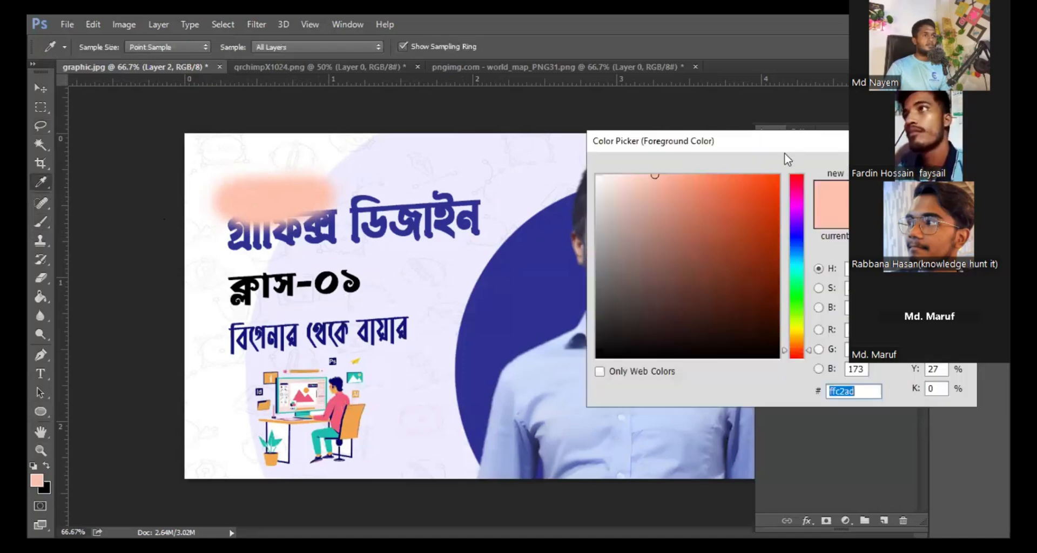
{"action": "left_click", "coordinate": [755, 176]}
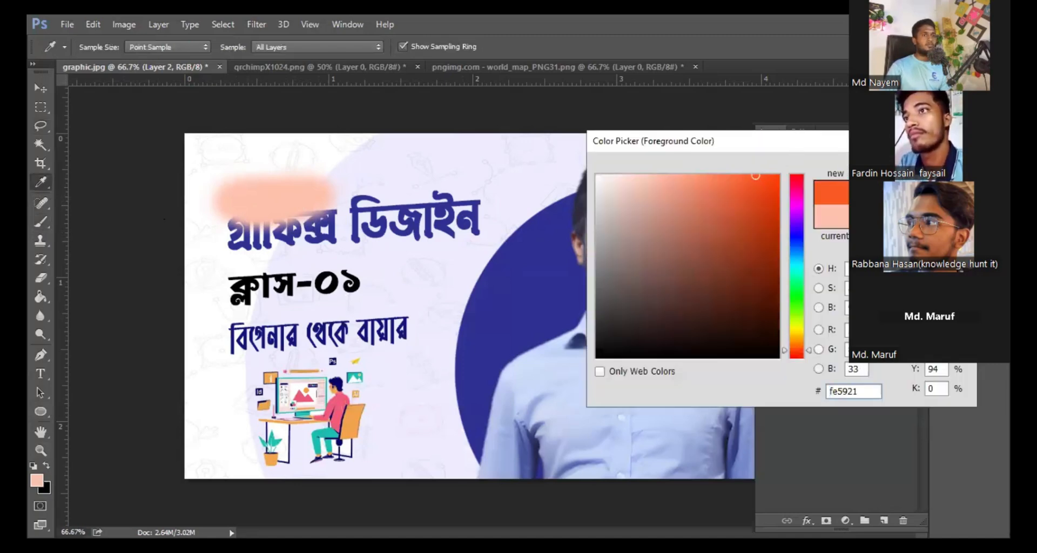
{"action": "left_click", "coordinate": [933, 166]}
{"action": "left_click_drag", "start_coordinate": [331, 308], "coordinate": [283, 317]}
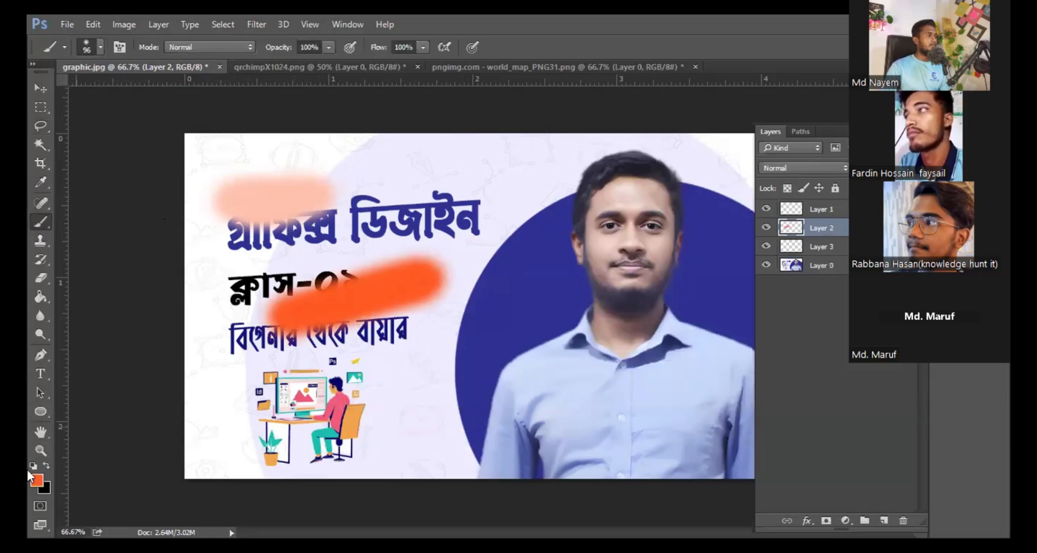
Swap the foreground and background colours and paint a black diagonal stroke on Layer 3 beside the man's shoulder
{"action": "left_click", "coordinate": [45, 466]}
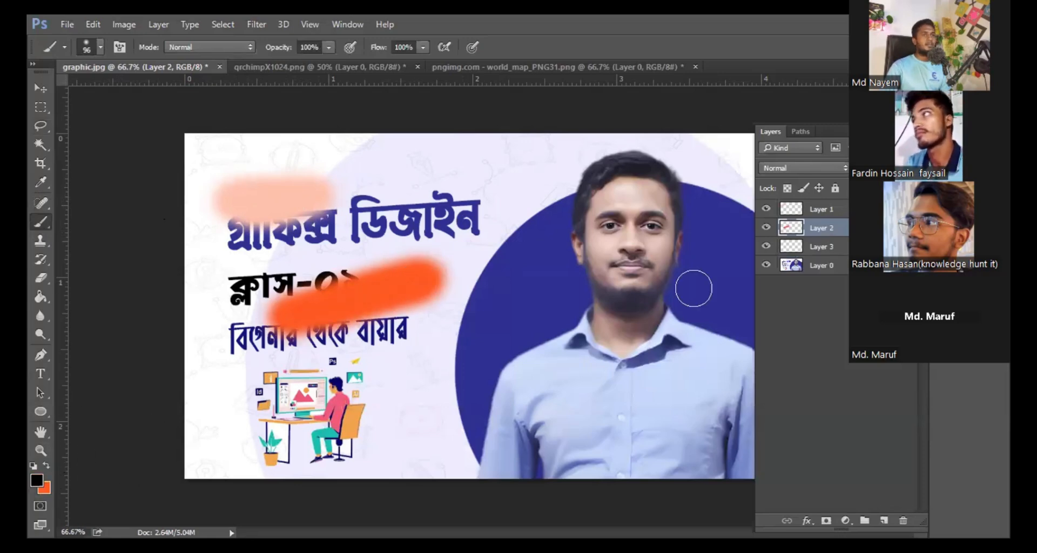
{"action": "left_click", "coordinate": [811, 249]}
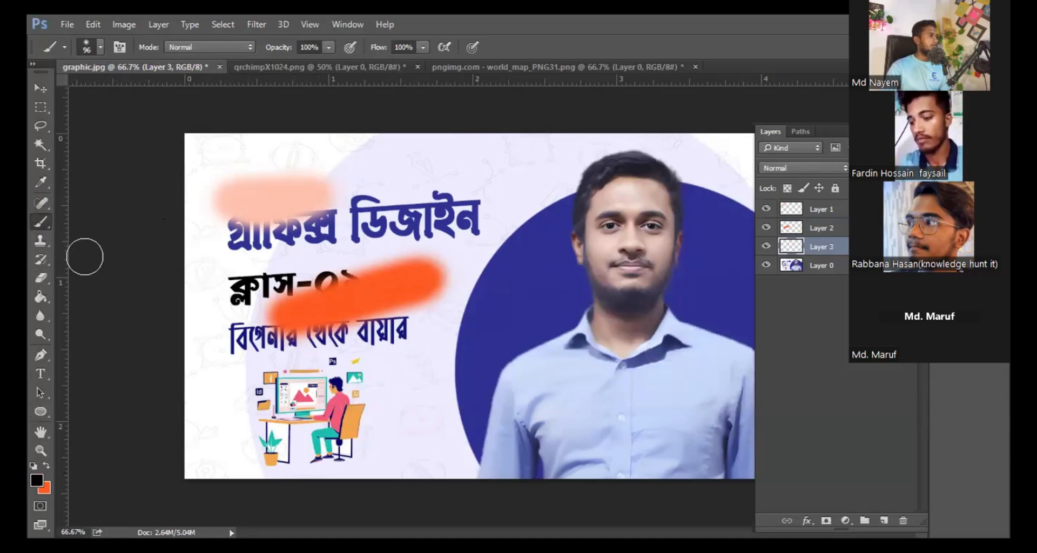
{"action": "left_click", "coordinate": [476, 324]}
{"action": "mouse_move", "coordinate": [475, 324]}
{"action": "left_mouse_down"}
{"action": "mouse_move", "coordinate": [478, 335]}
{"action": "mouse_move", "coordinate": [444, 354]}
{"action": "left_mouse_up"}
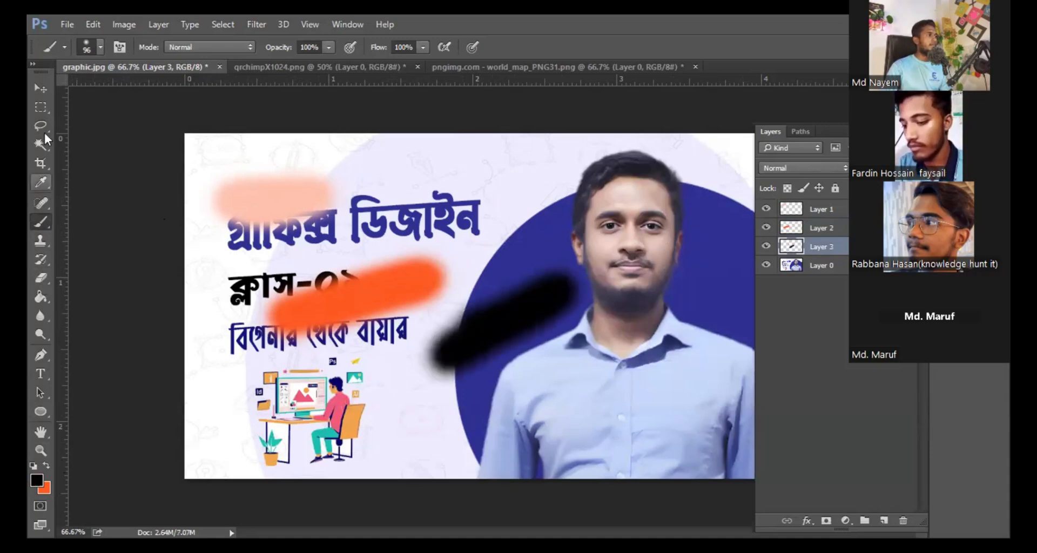
Turn off Auto-Select for the Move tool and move Layer 3's black stroke down and slightly left
{"action": "key", "text": "v"}
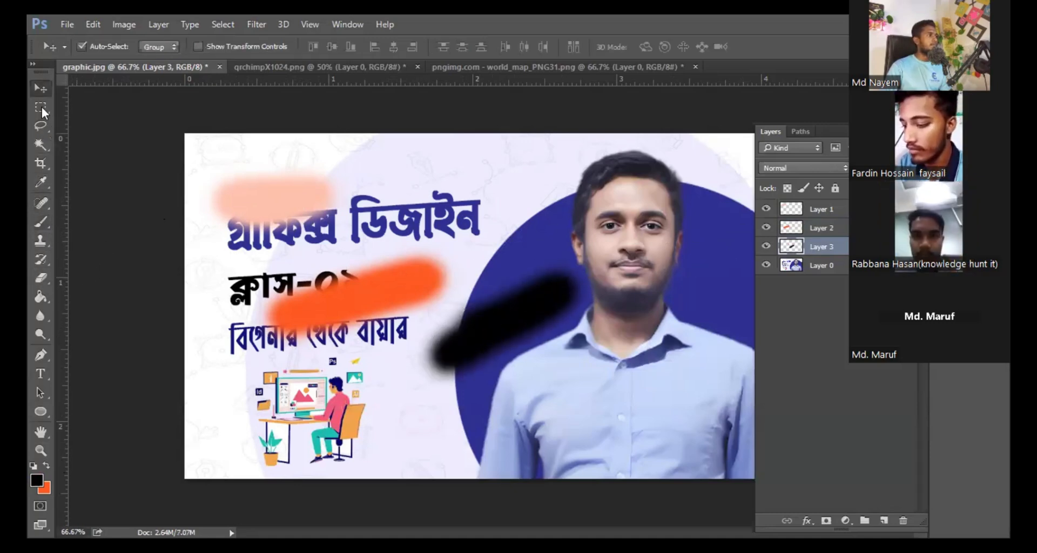
{"action": "left_click", "coordinate": [81, 46]}
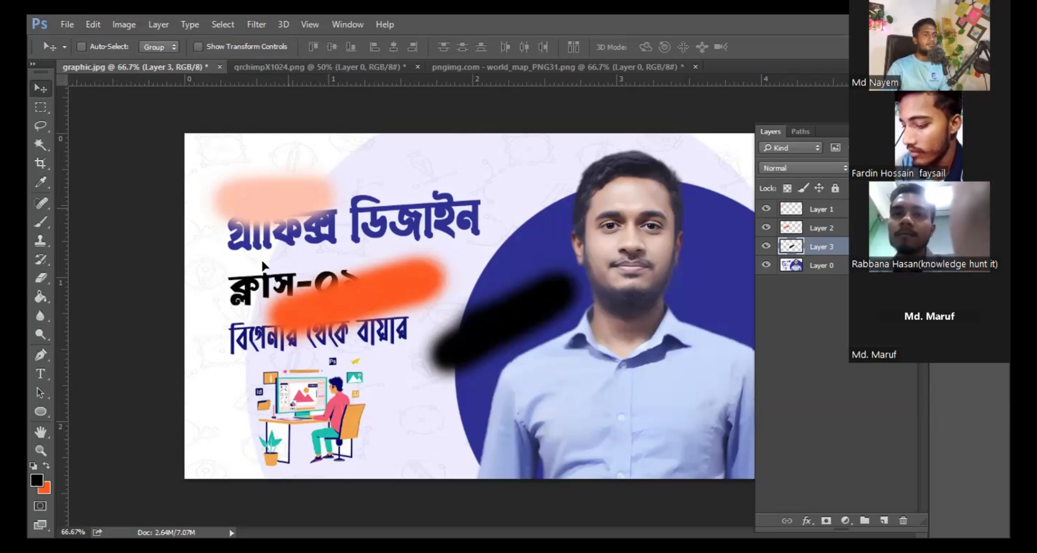
{"action": "left_click_drag", "start_coordinate": [288, 209], "coordinate": [268, 259]}
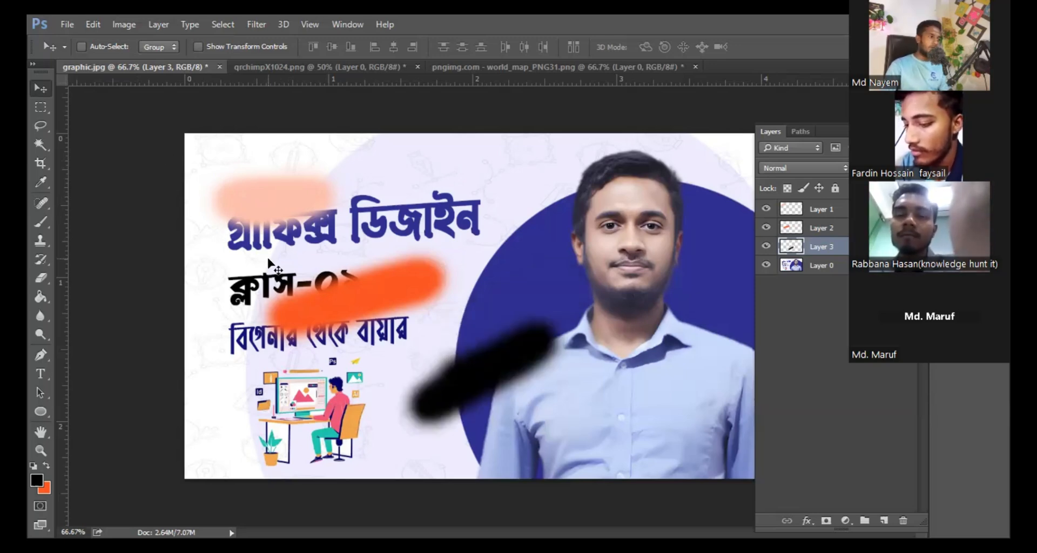
Move the orange stroke on Layer 2 slightly up and to the right, and select Layer 1
{"action": "left_click", "coordinate": [822, 232]}
{"action": "left_click", "coordinate": [828, 249]}
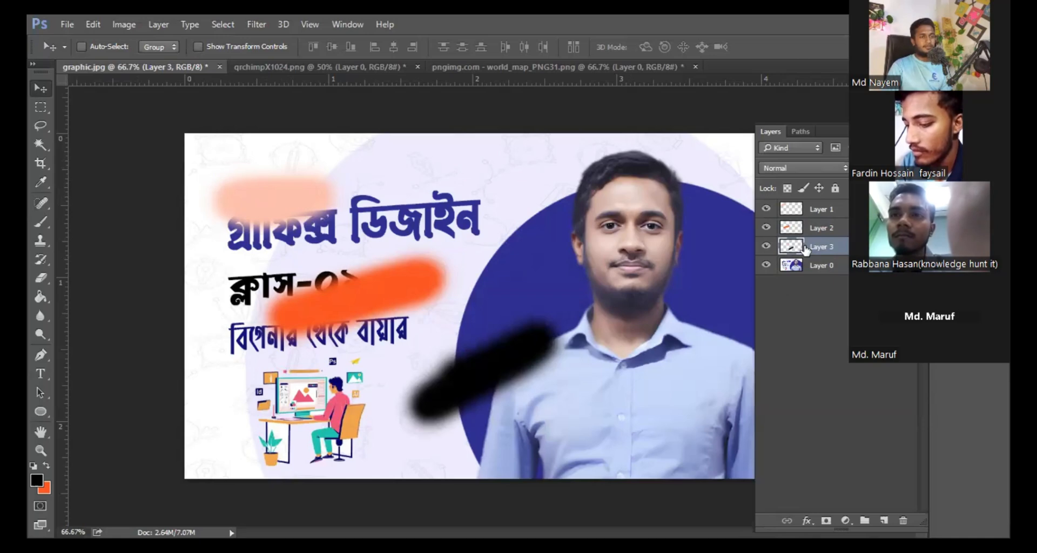
{"action": "left_click", "coordinate": [814, 231]}
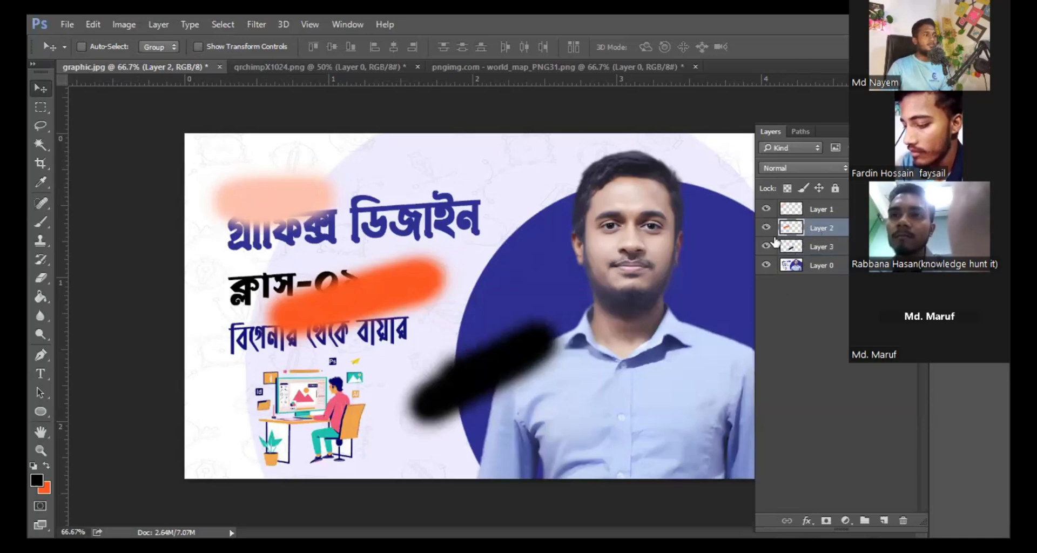
{"action": "mouse_move", "coordinate": [348, 286]}
{"action": "left_mouse_down"}
{"action": "mouse_move", "coordinate": [390, 299]}
{"action": "mouse_move", "coordinate": [312, 266]}
{"action": "mouse_move", "coordinate": [355, 279]}
{"action": "left_mouse_up"}
{"action": "left_click", "coordinate": [841, 209]}
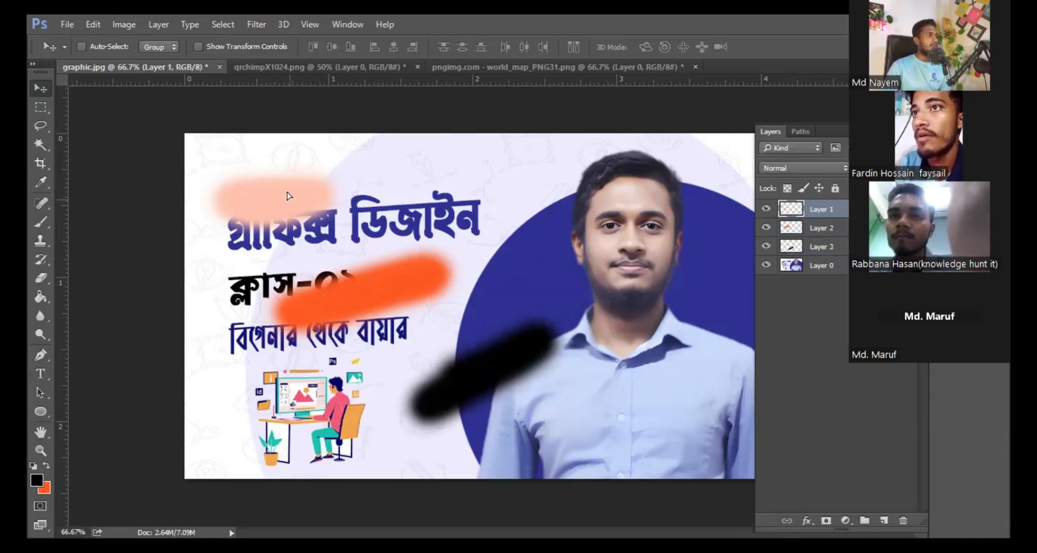
Nudge the pale stroke on Layer 1 slightly upward above the heading, and turn on Auto-Select for the Move tool
{"action": "left_click_drag", "start_coordinate": [294, 196], "coordinate": [285, 193]}
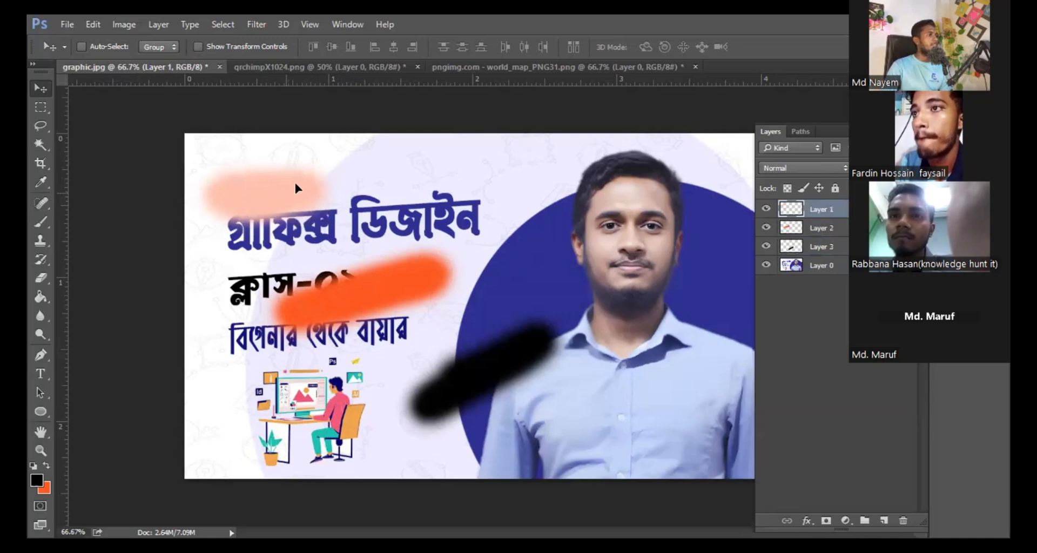
{"action": "left_click_drag", "start_coordinate": [294, 180], "coordinate": [304, 174]}
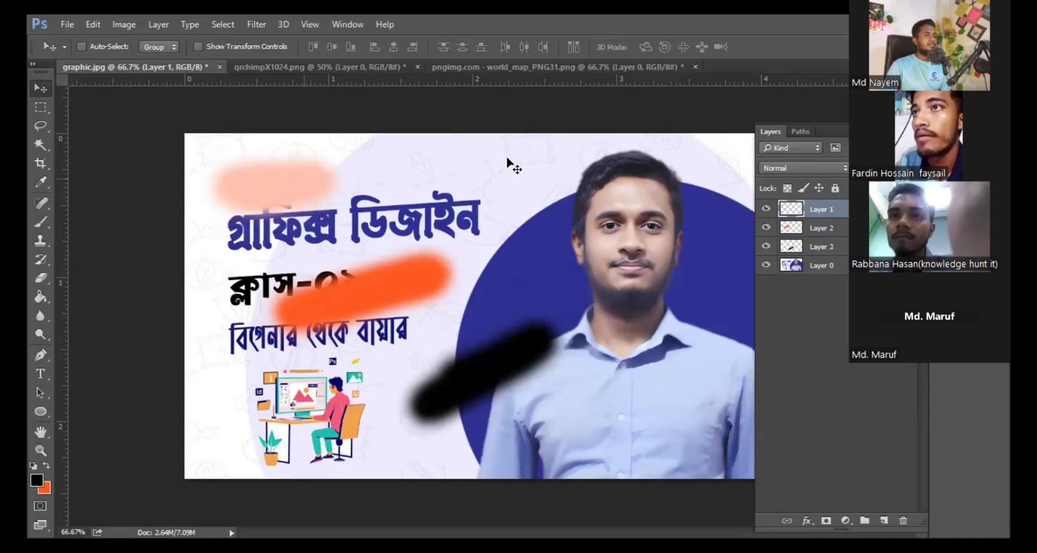
{"action": "left_click", "coordinate": [82, 46]}
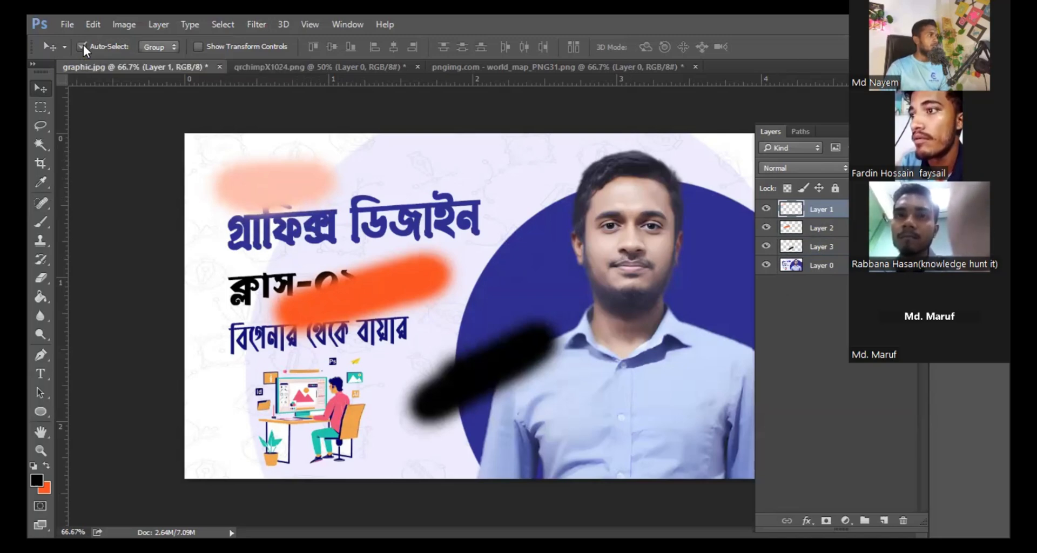
Using Auto-Select, move the black stroke up toward the man's chin, the orange stroke slightly up, and the pale stroke slightly right
{"action": "left_click", "coordinate": [378, 285]}
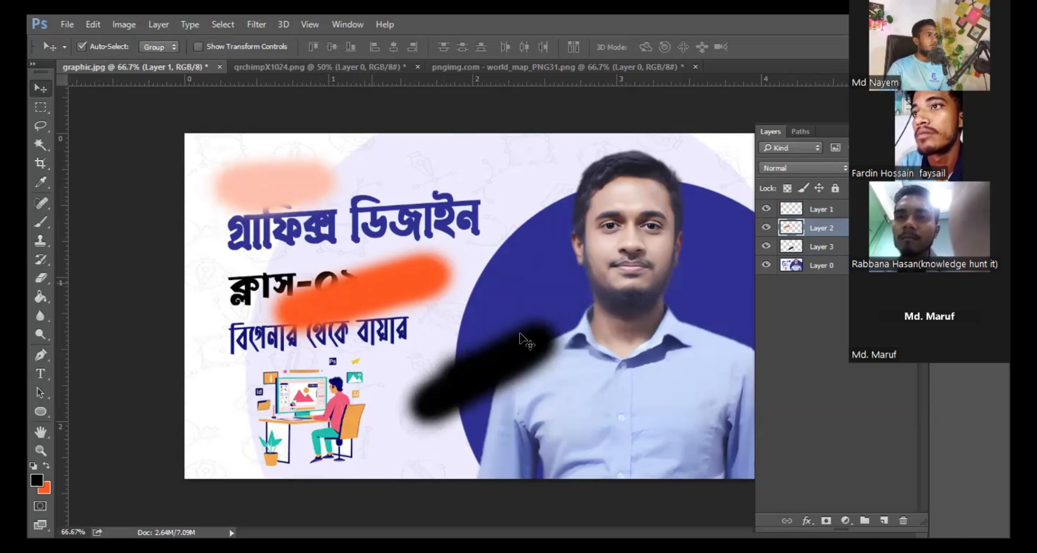
{"action": "left_click_drag", "start_coordinate": [521, 341], "coordinate": [570, 298]}
{"action": "left_click_drag", "start_coordinate": [372, 286], "coordinate": [386, 255]}
{"action": "left_click", "coordinate": [283, 177]}
{"action": "left_click_drag", "start_coordinate": [283, 181], "coordinate": [303, 176]}
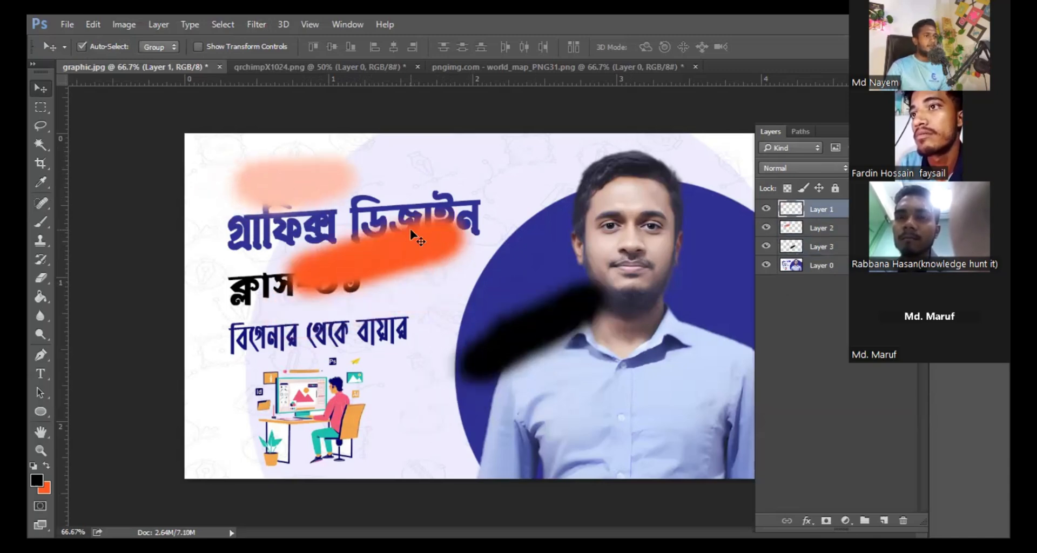
Shift the orange, black and pale strokes slightly further to the right by picking them directly on the canvas
{"action": "left_click", "coordinate": [425, 249]}
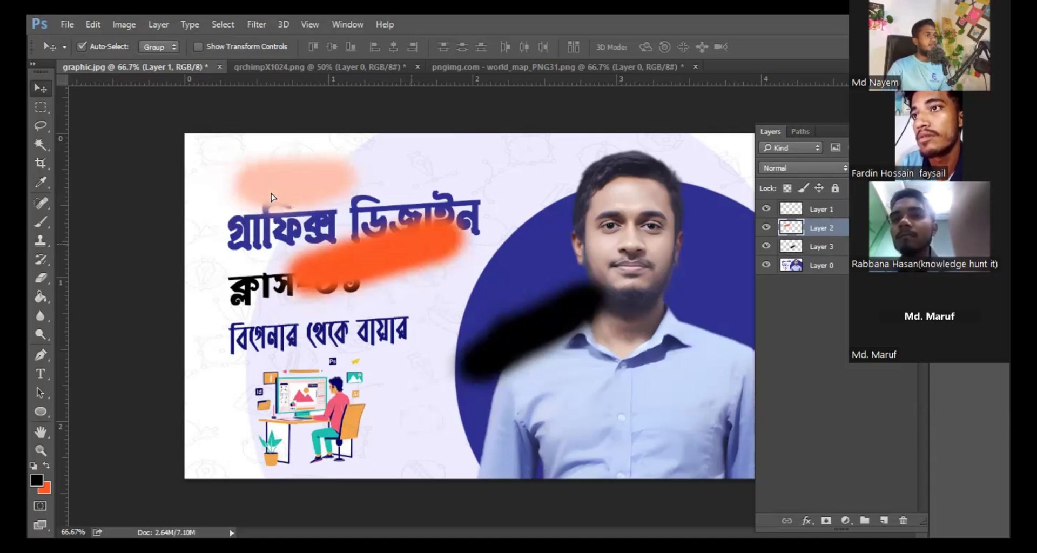
{"action": "key", "text": "ctrl+alt+z"}
{"action": "key", "text": "ctrl+alt+z"}
{"action": "key", "text": "ctrl+alt+z"}
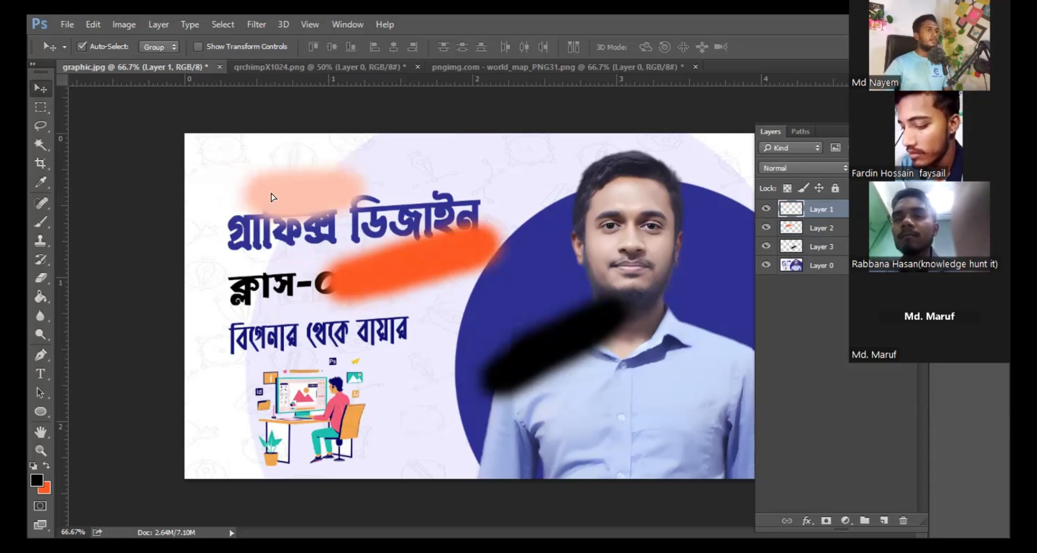
Select Layer 2, Layer 3 and Layer 2 again to show choosing layers by hand
{"action": "left_click", "coordinate": [812, 230]}
{"action": "left_click", "coordinate": [822, 244]}
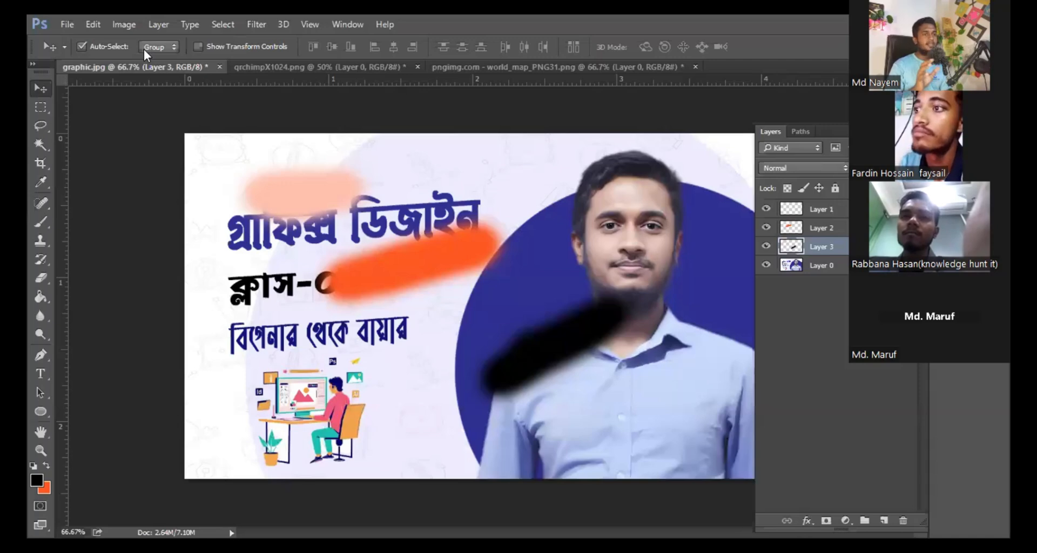
{"action": "left_click", "coordinate": [836, 223]}
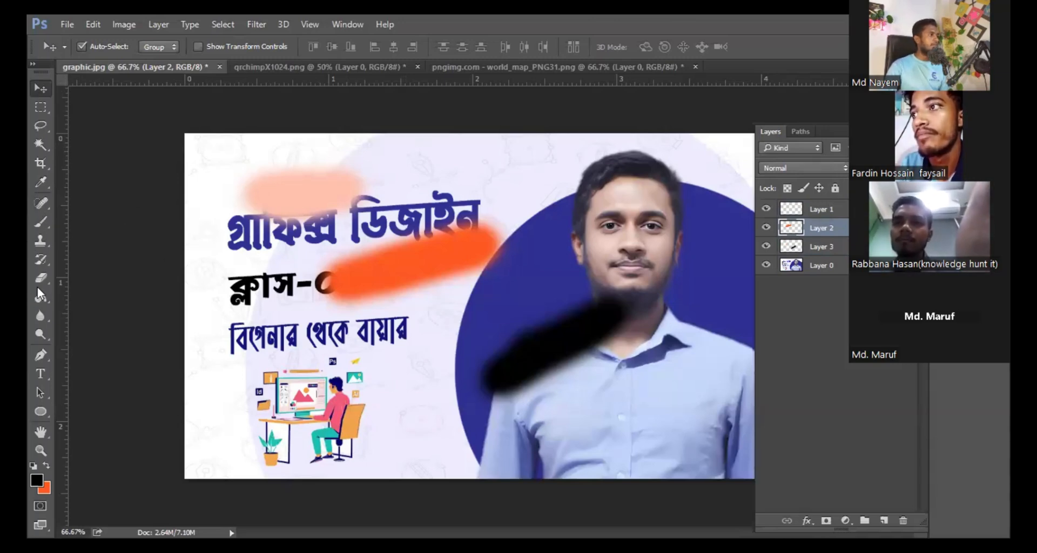
Examine the tool variants grouped with the Brush, Clone Stamp and Crop tools
{"action": "left_click", "coordinate": [45, 222]}
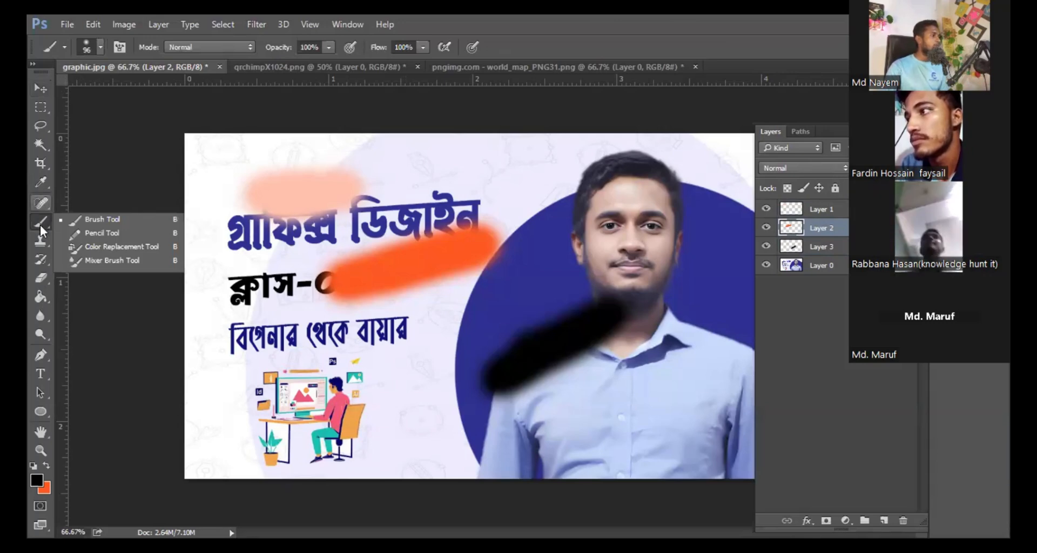
{"action": "left_click", "coordinate": [41, 239]}
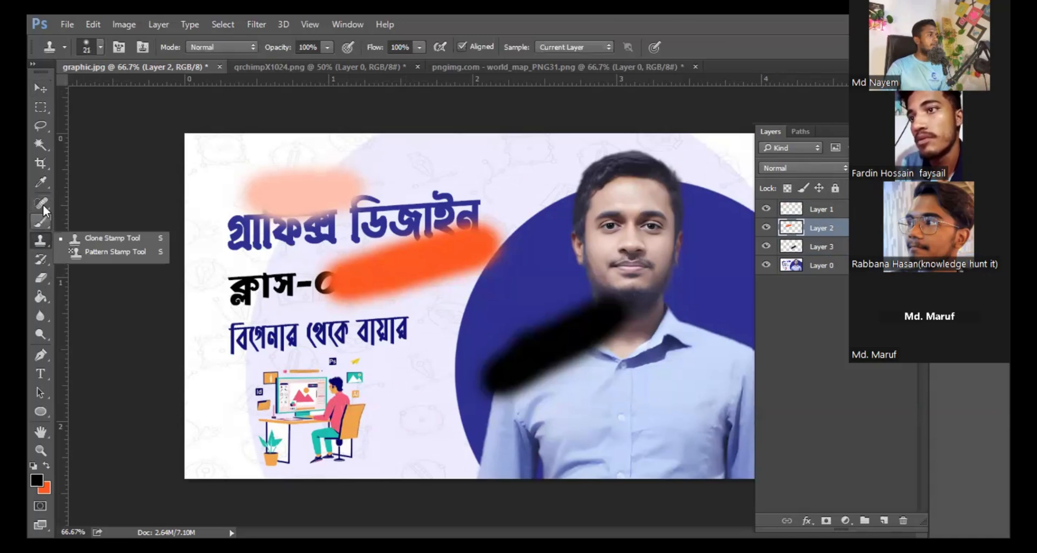
{"action": "right_click", "coordinate": [43, 216]}
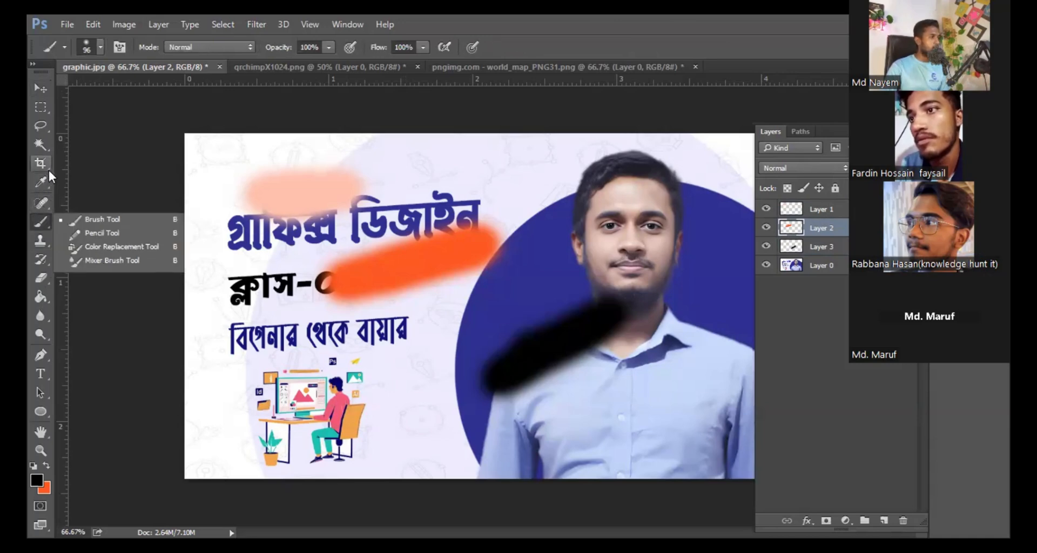
{"action": "left_click", "coordinate": [48, 170]}
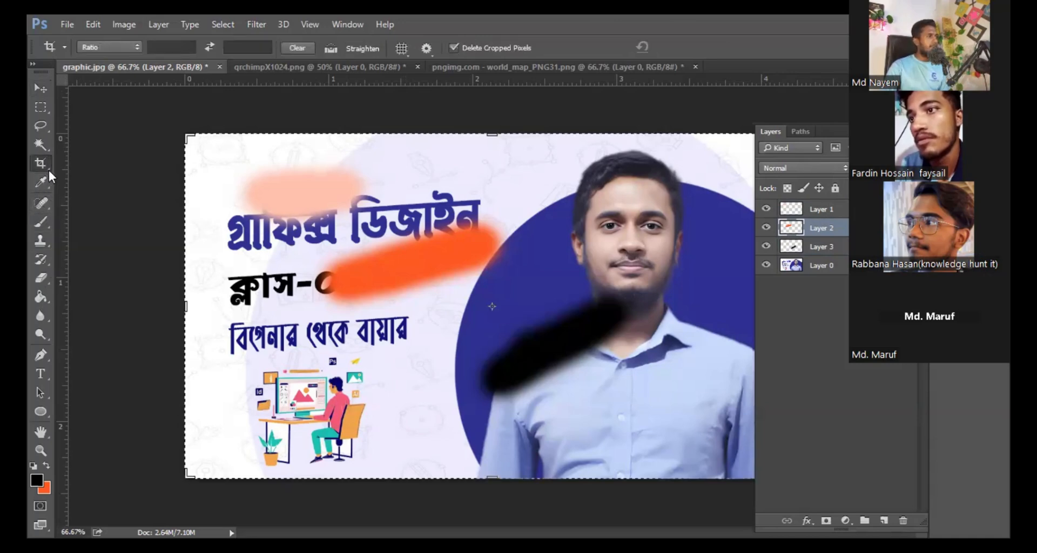
{"action": "right_click", "coordinate": [46, 165]}
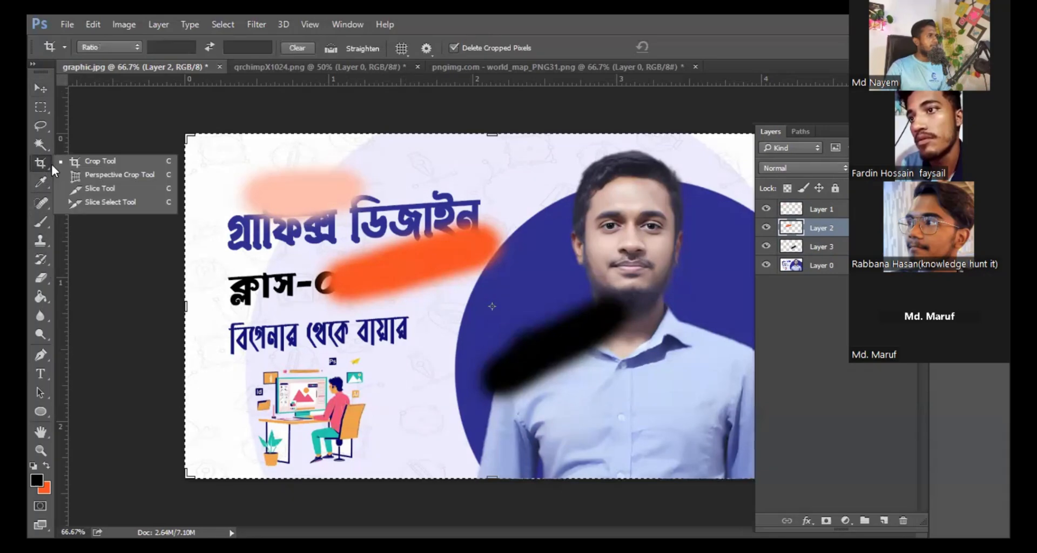
Choose the Healing Brush Tool and set its brush size to 110 px
{"action": "right_click", "coordinate": [46, 202]}
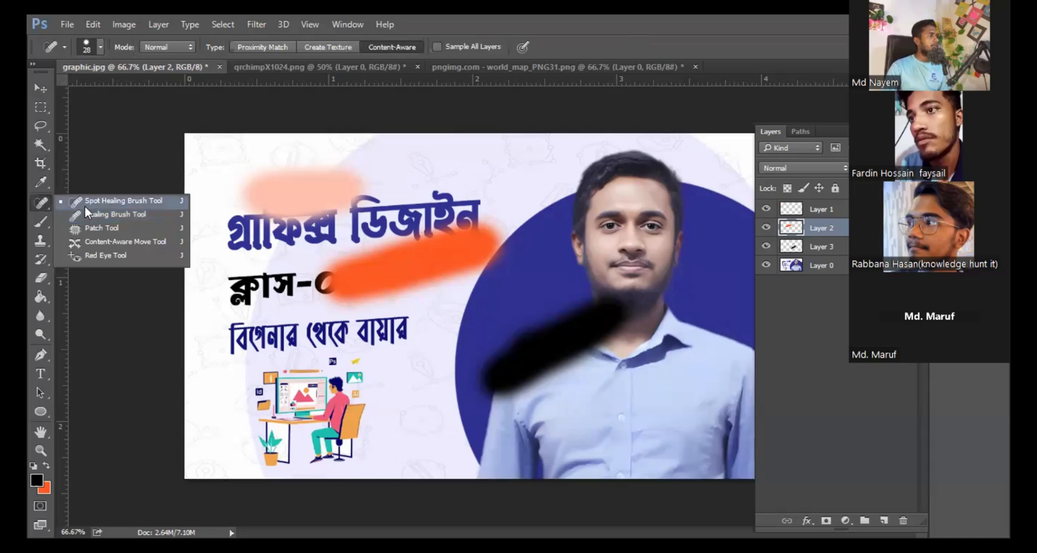
{"action": "left_click", "coordinate": [135, 214]}
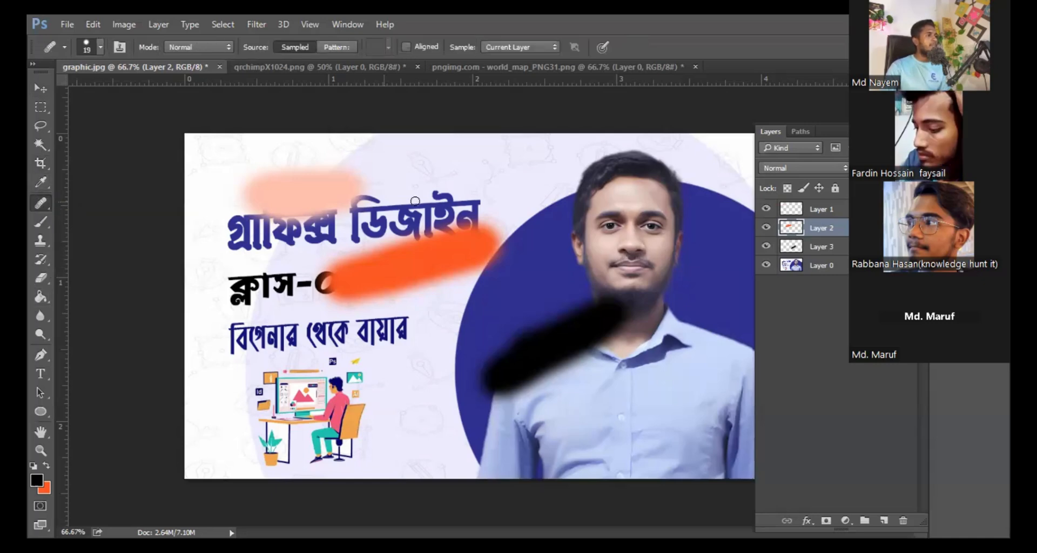
{"action": "right_click", "coordinate": [494, 204]}
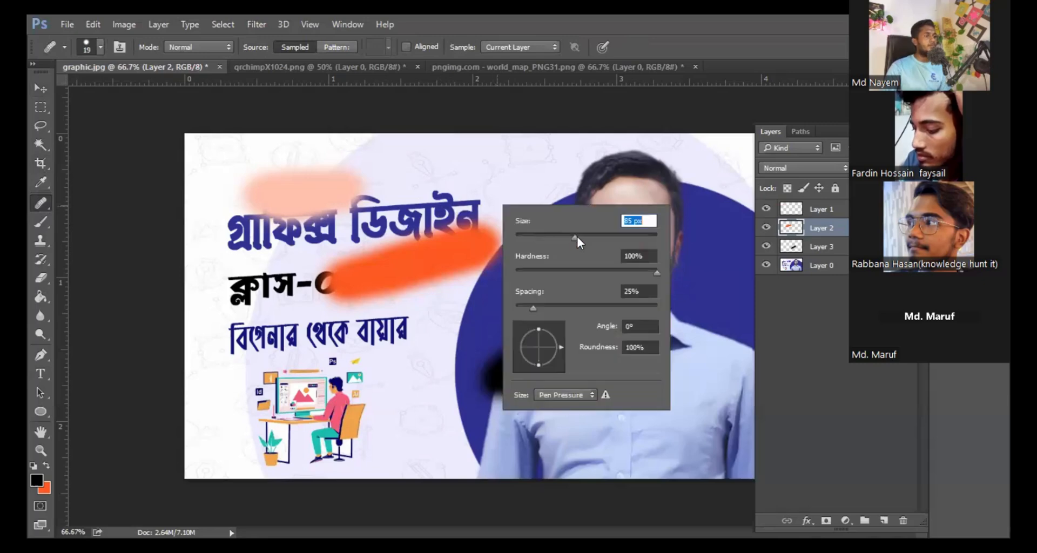
{"action": "left_click_drag", "start_coordinate": [575, 237], "coordinate": [590, 237]}
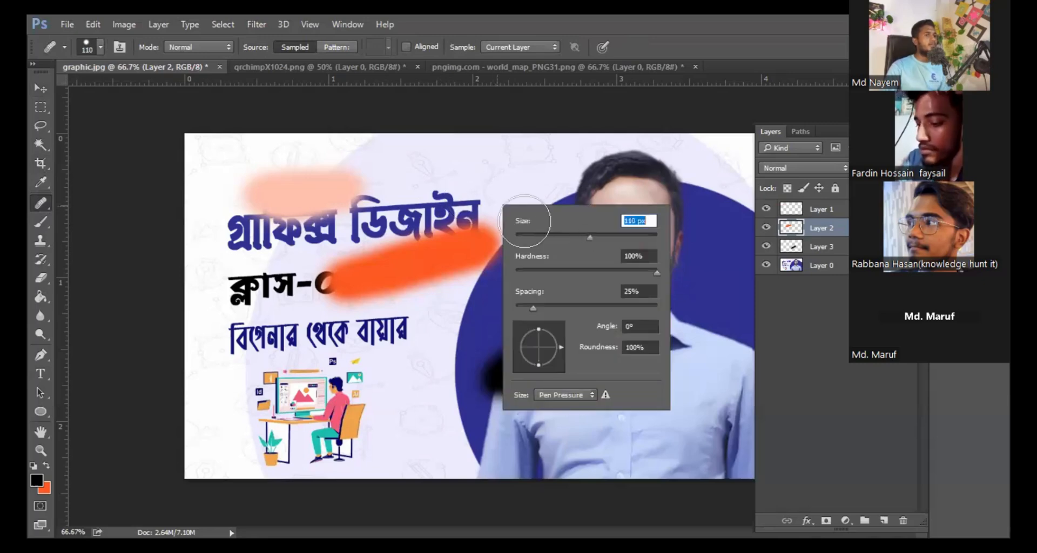
{"action": "key", "text": "Return"}
On Layer 0, sample the background above the heading, heal over the heading's last letter, and return to the Move tool
{"action": "left_click", "coordinate": [820, 265]}
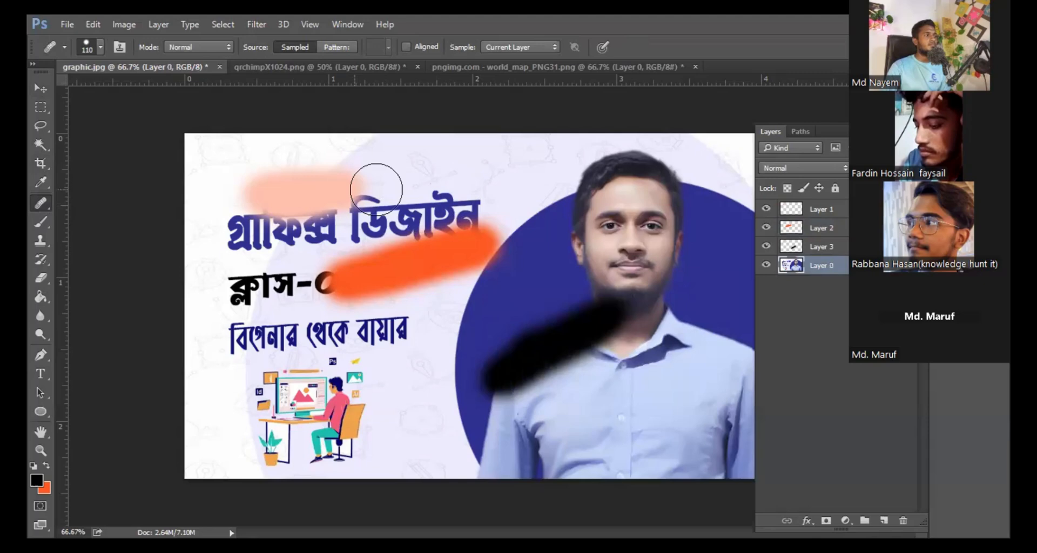
{"action": "left_click", "coordinate": [481, 200]}
{"action": "key", "text": "Return"}
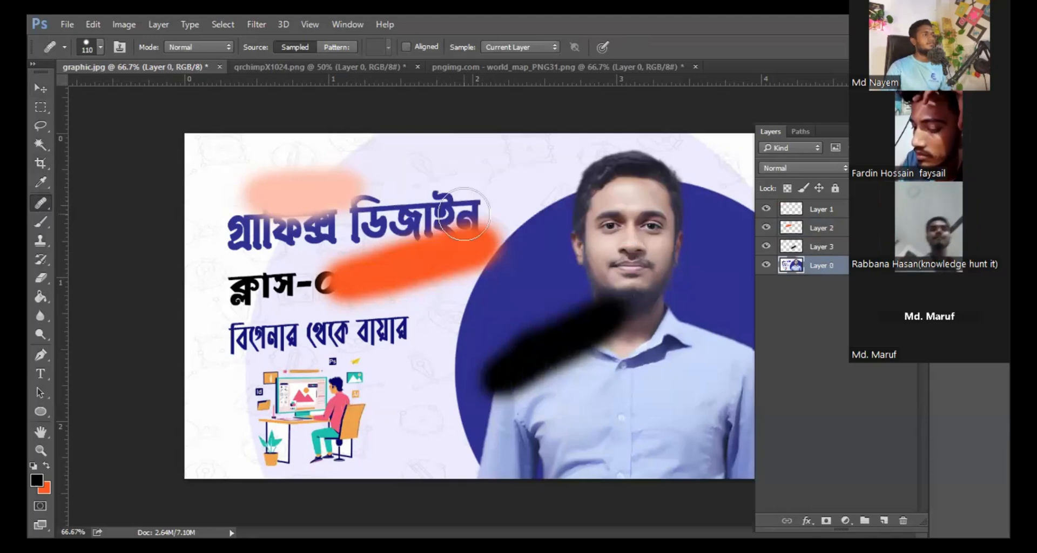
{"action": "left_click", "coordinate": [463, 214]}
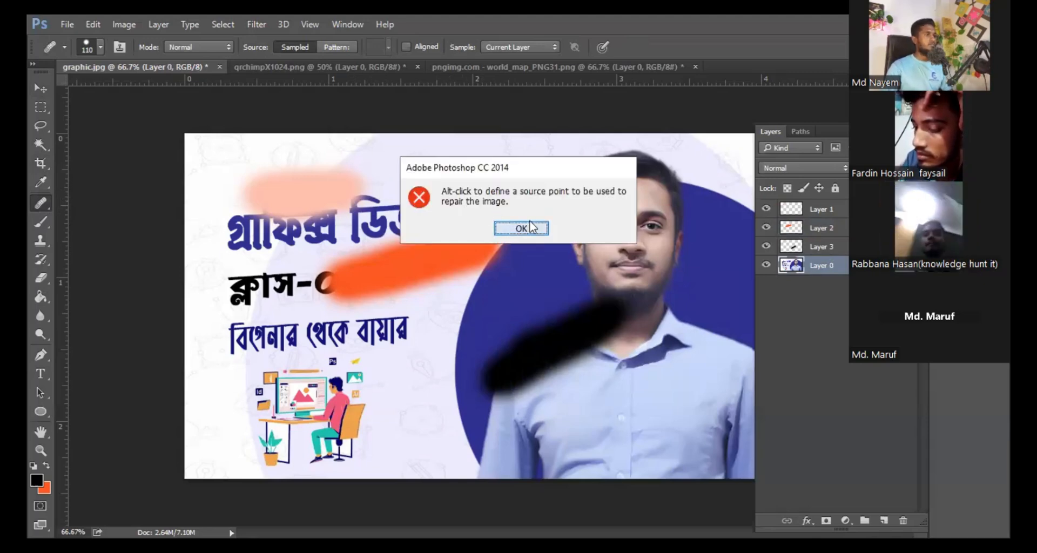
{"action": "left_click", "coordinate": [532, 227]}
{"action": "left_click", "coordinate": [470, 183], "text": "alt"}
{"action": "left_click", "coordinate": [482, 205]}
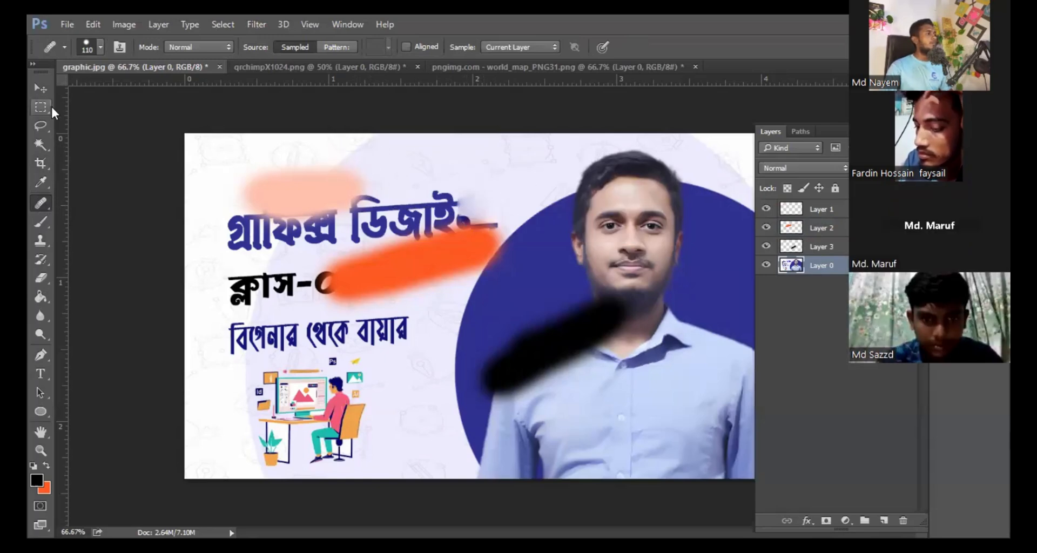
{"action": "key", "text": "v"}
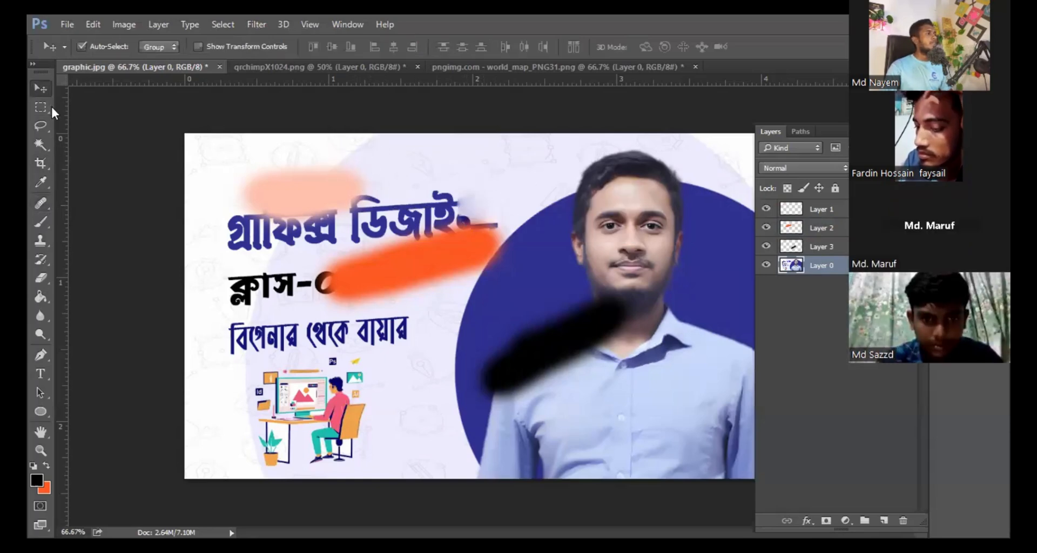
Examine the tool variants grouped with the Healing Brush, Eyedropper and Lasso, switching the healing group to the Content-Aware Move Tool
{"action": "left_click", "coordinate": [42, 202]}
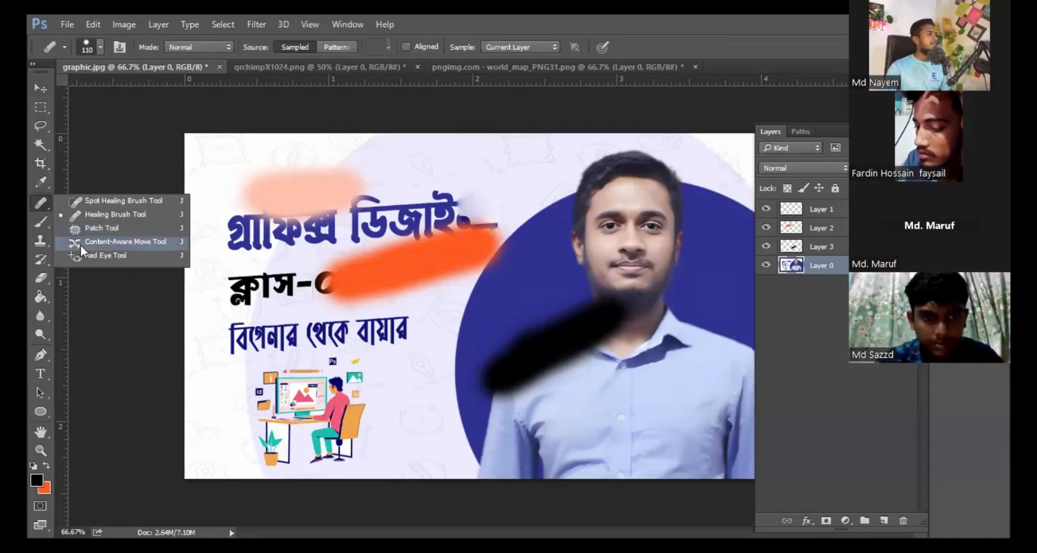
{"action": "left_click", "coordinate": [80, 245]}
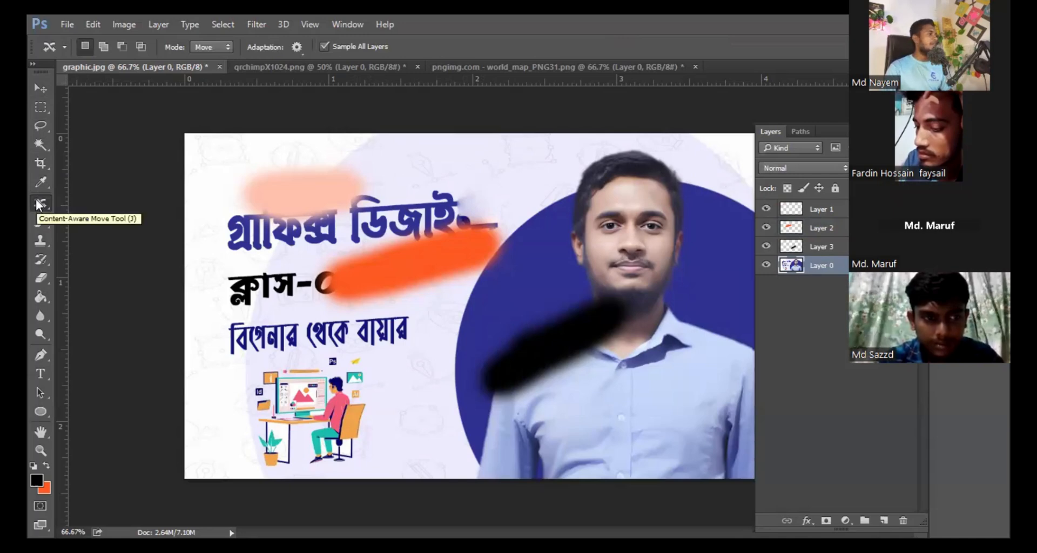
{"action": "left_click", "coordinate": [36, 199]}
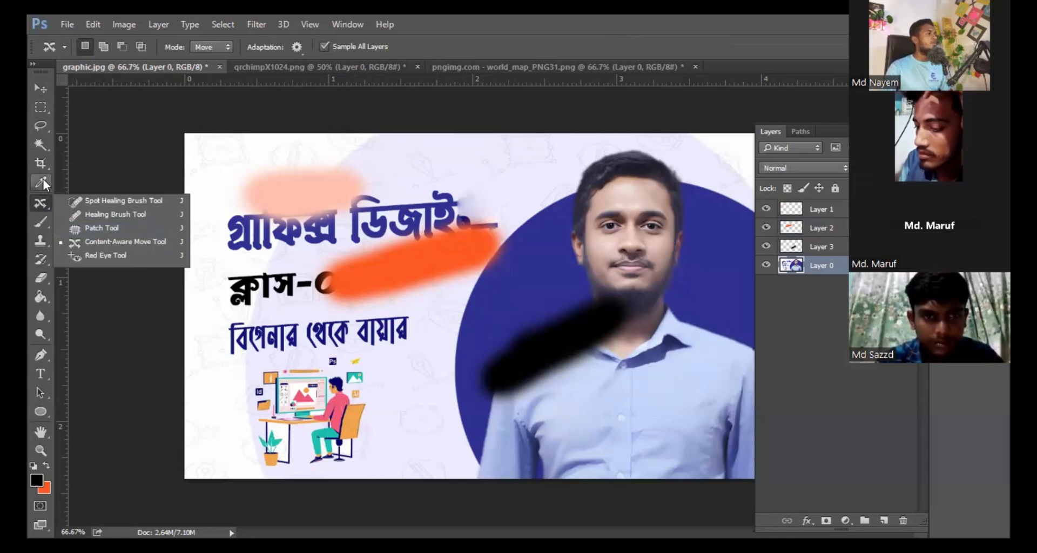
{"action": "left_click", "coordinate": [42, 182]}
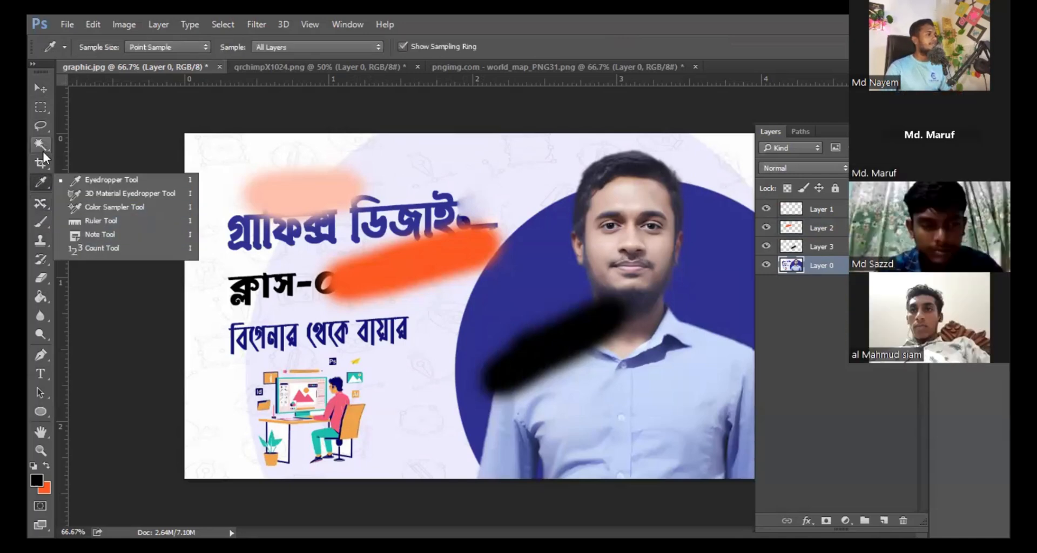
{"action": "key", "text": "v"}
{"action": "left_click", "coordinate": [39, 120]}
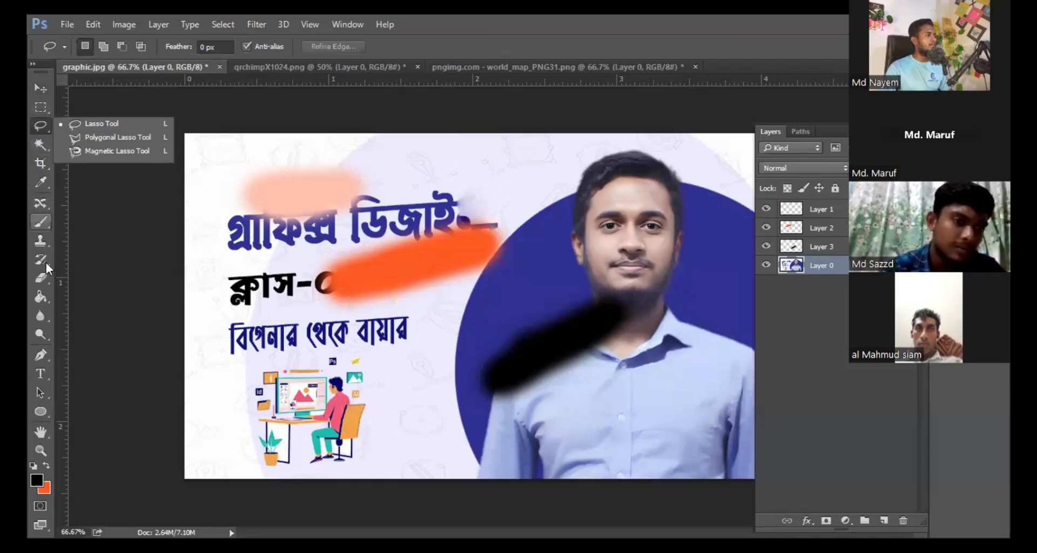
Examine the tool variants grouped with the Paint Bucket, Blur, Dodge and Horizontal Type tools, and return to the Move tool
{"action": "left_click", "coordinate": [41, 296]}
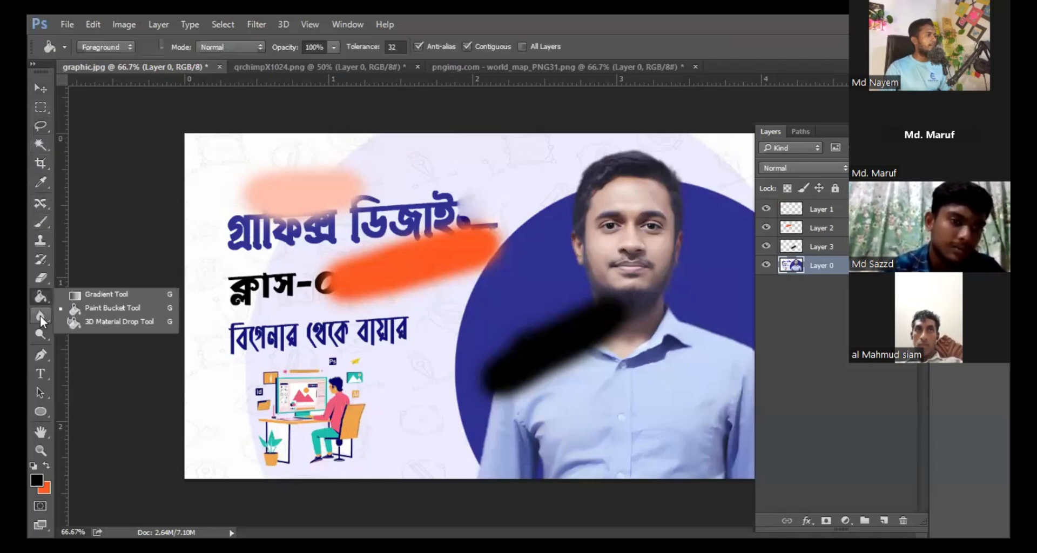
{"action": "left_click", "coordinate": [40, 316]}
{"action": "left_click", "coordinate": [36, 335]}
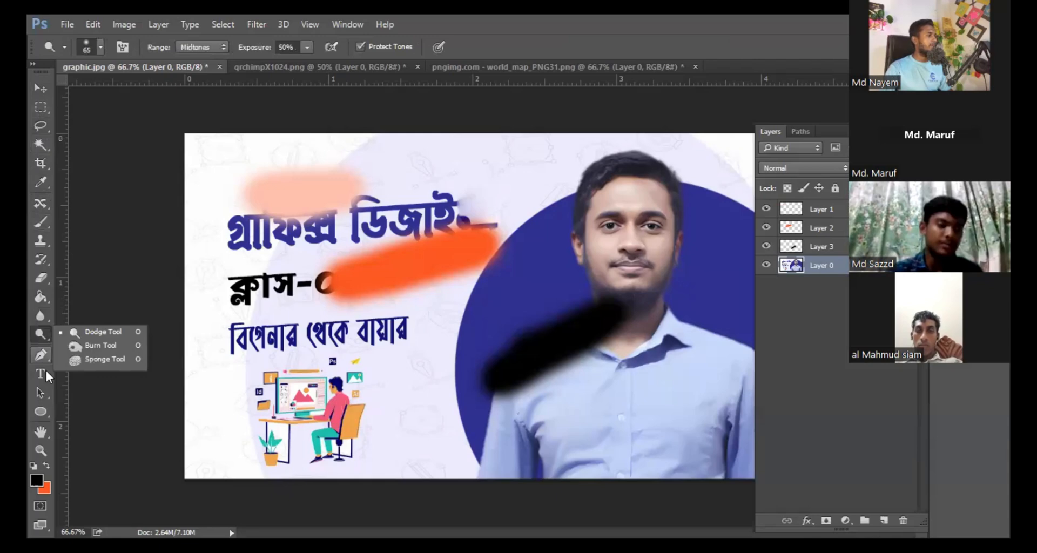
{"action": "left_click", "coordinate": [40, 373]}
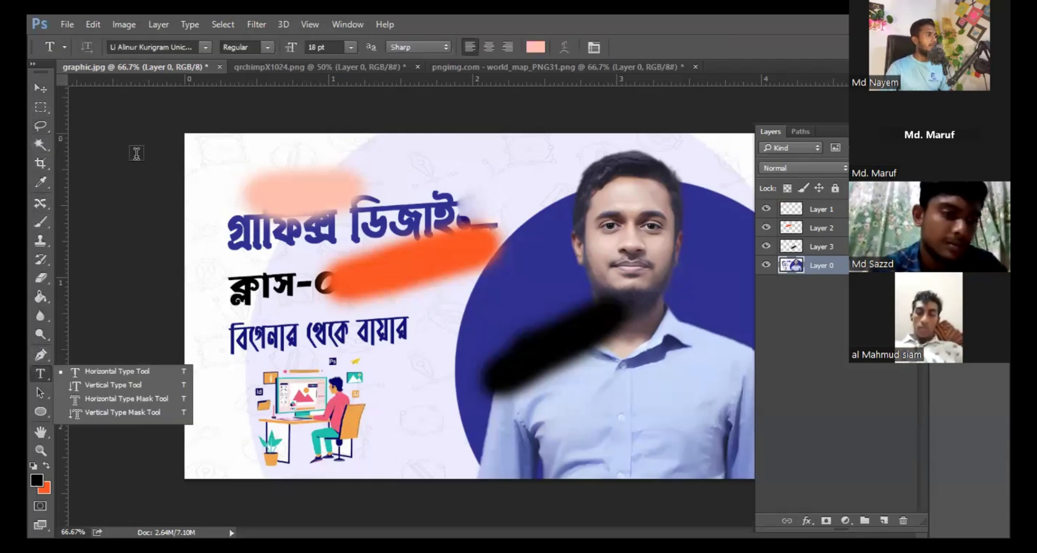
{"action": "key", "text": "v"}
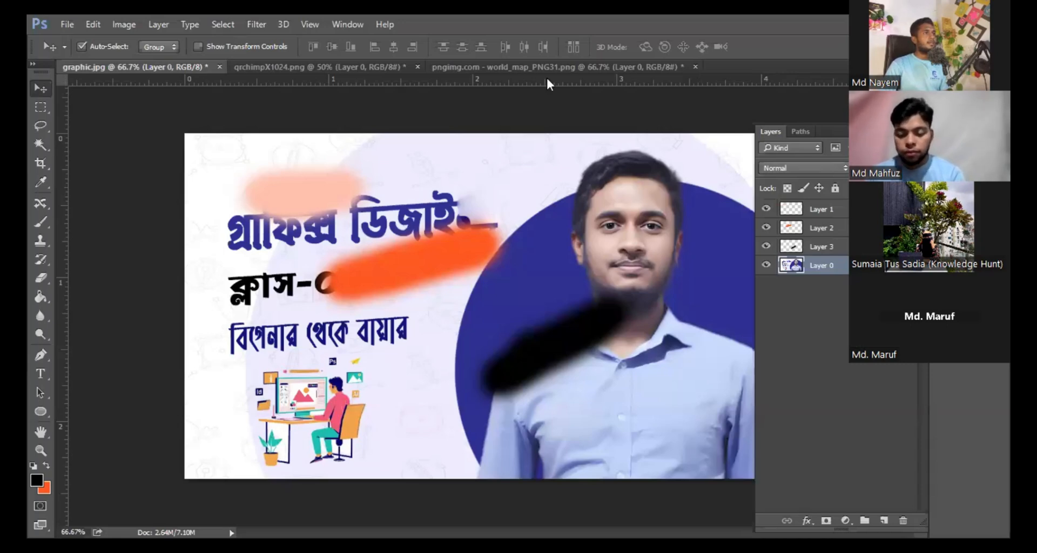
Close all the open image documents and hide the Layers panel
{"action": "left_click", "coordinate": [534, 238]}
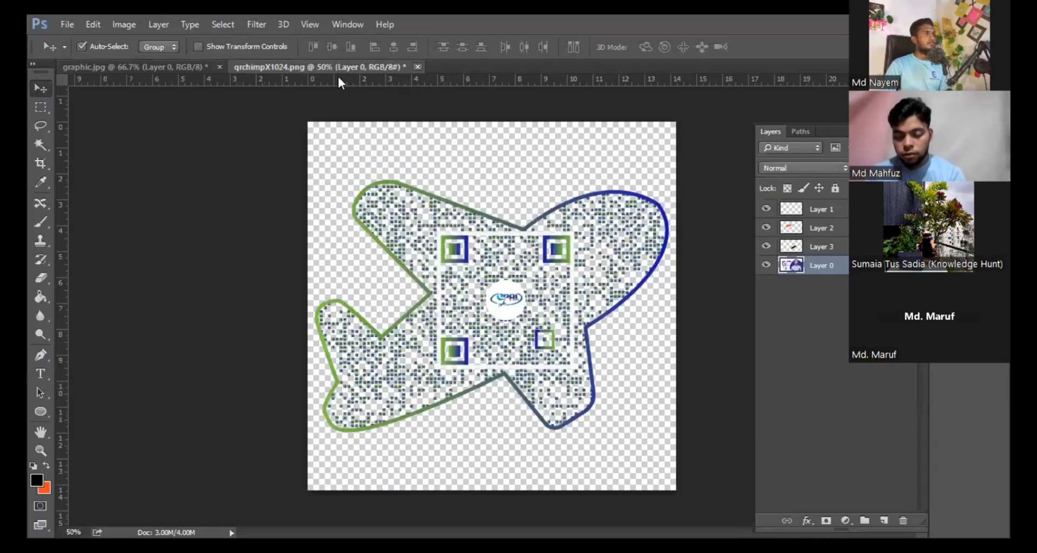
{"action": "left_click", "coordinate": [220, 67]}
{"action": "left_click", "coordinate": [539, 226]}
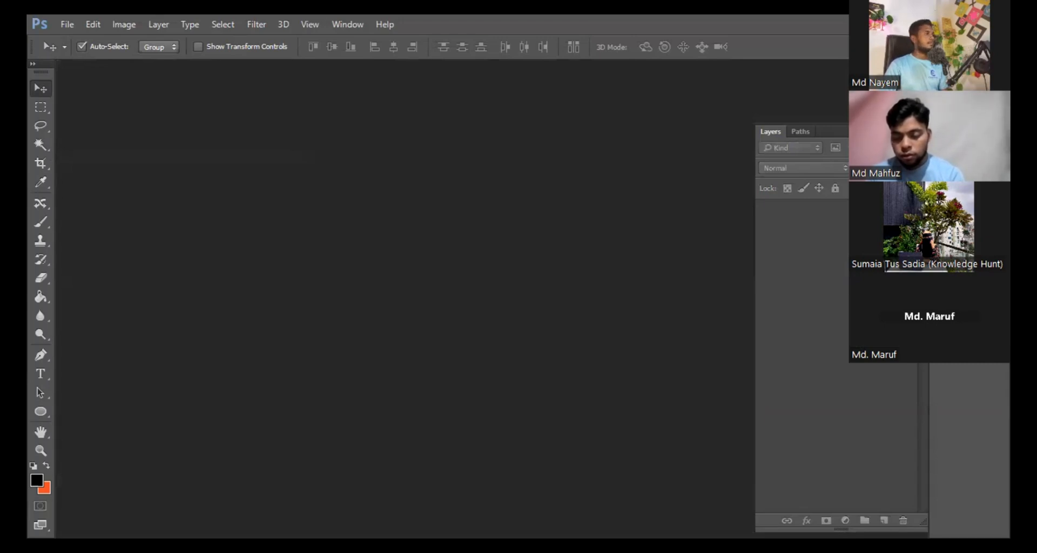
{"action": "key", "text": "F7"}
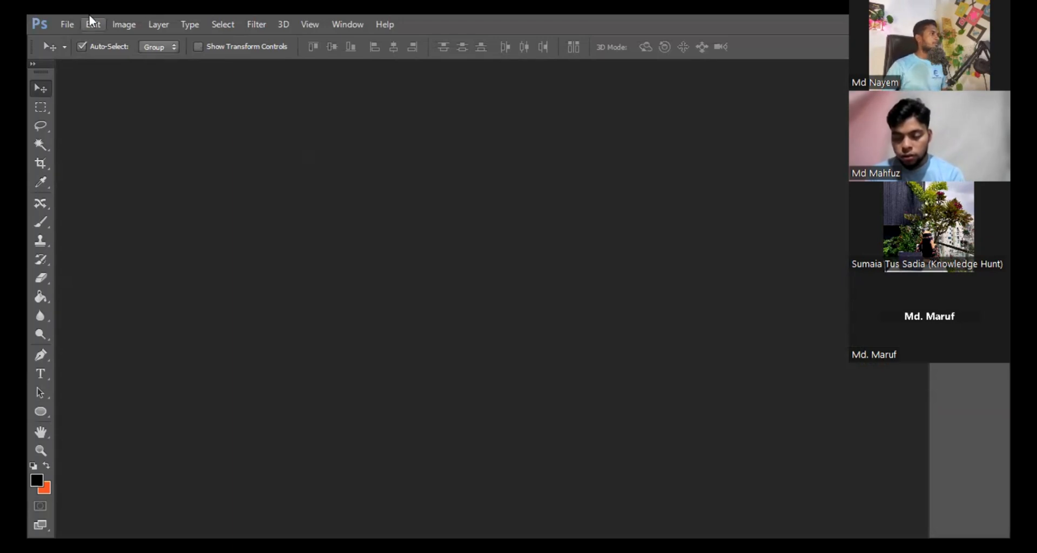
{"action": "left_click", "coordinate": [61, 25]}
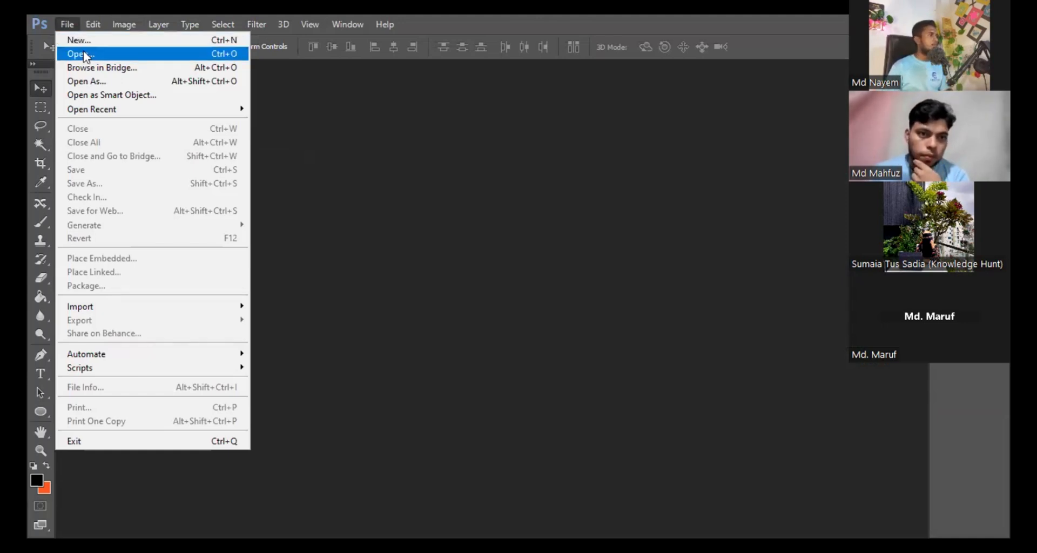
{"action": "left_click", "coordinate": [328, 270]}
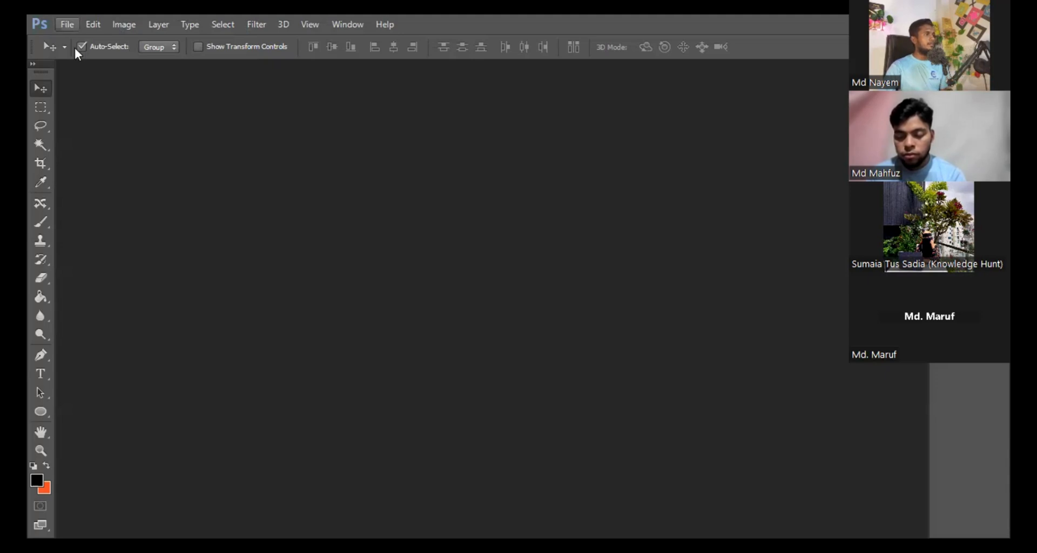
{"action": "left_click", "coordinate": [67, 25]}
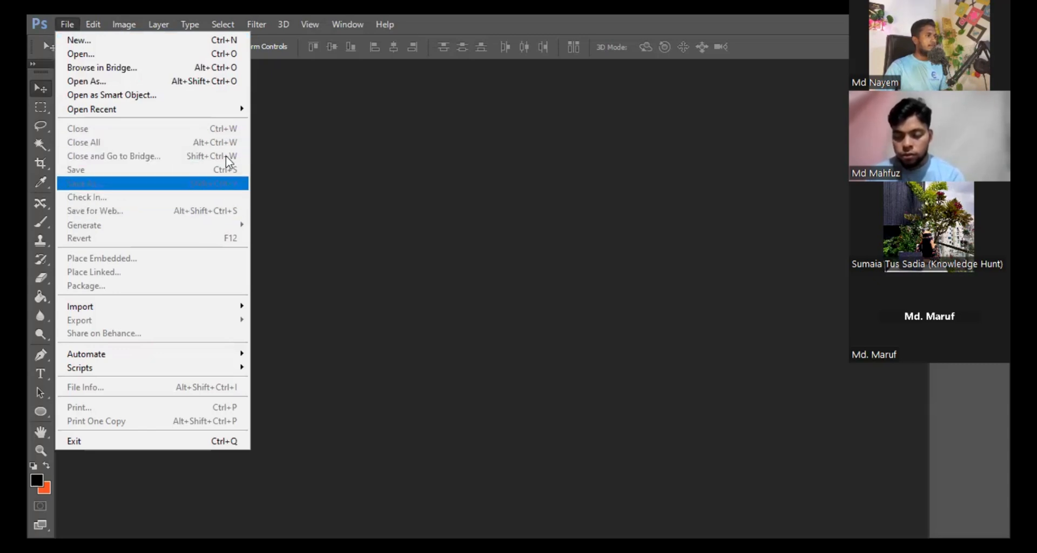
{"action": "left_click", "coordinate": [352, 179]}
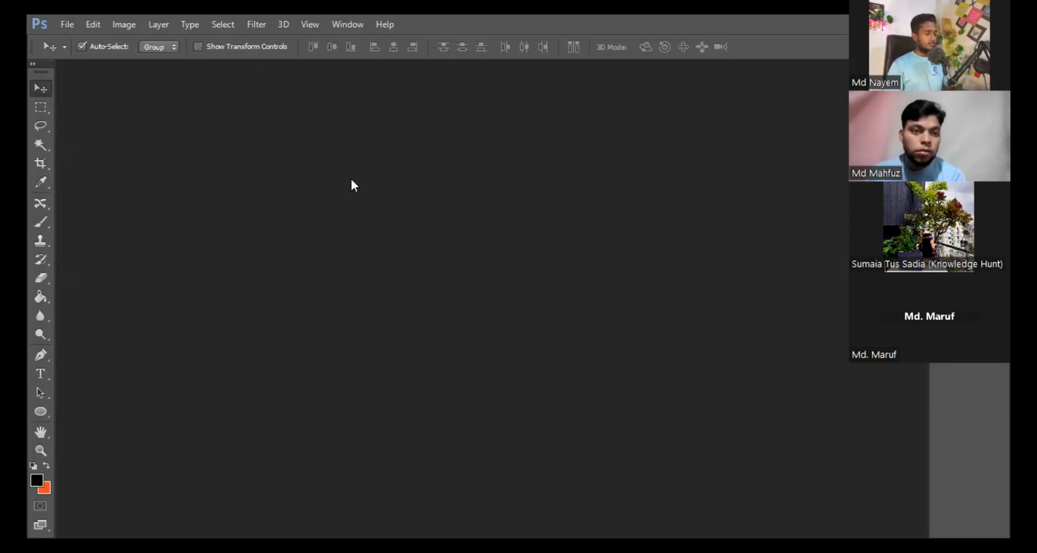
Start a new document, name it "Class 1" and use the Custom preset
{"action": "key", "text": "ctrl+n"}
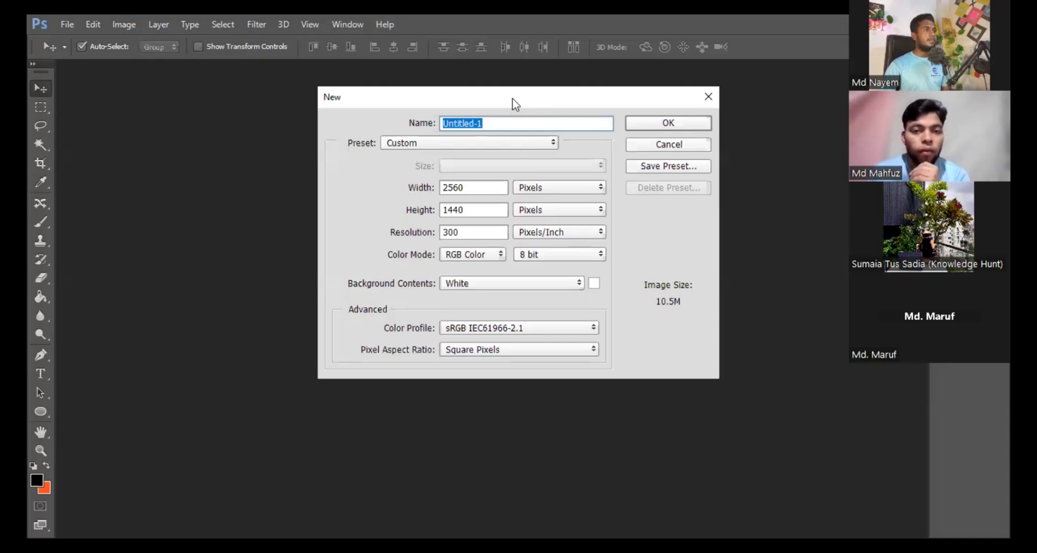
{"action": "left_click_drag", "start_coordinate": [513, 100], "coordinate": [474, 158]}
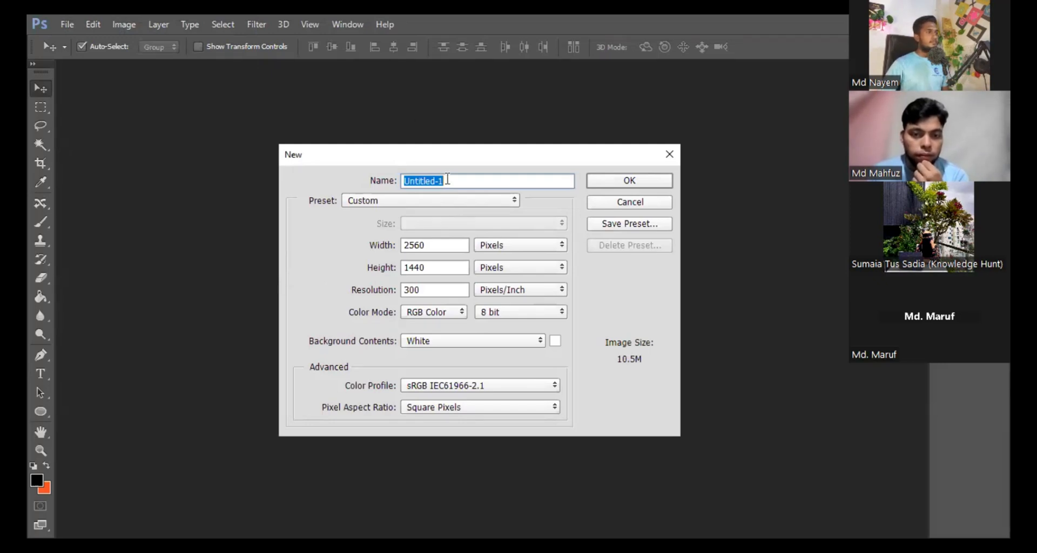
{"action": "left_click_drag", "start_coordinate": [465, 182], "coordinate": [393, 181]}
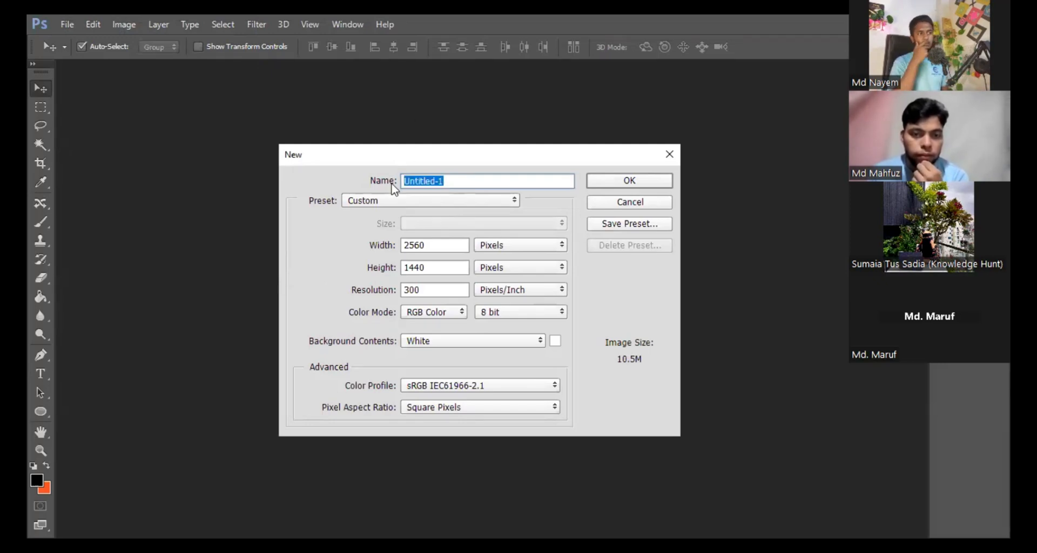
{"action": "type", "text": "C"}
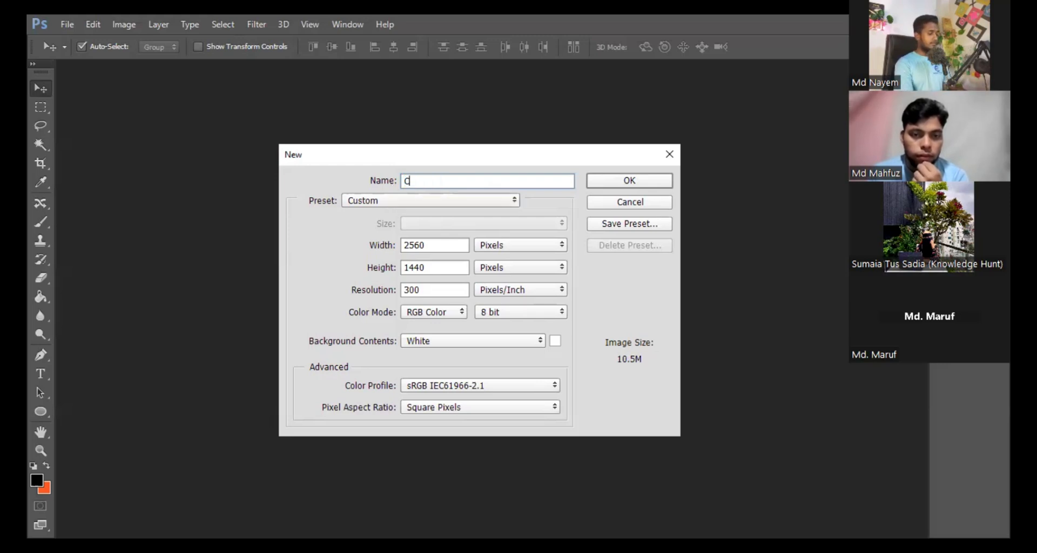
{"action": "type", "text": "lass 1"}
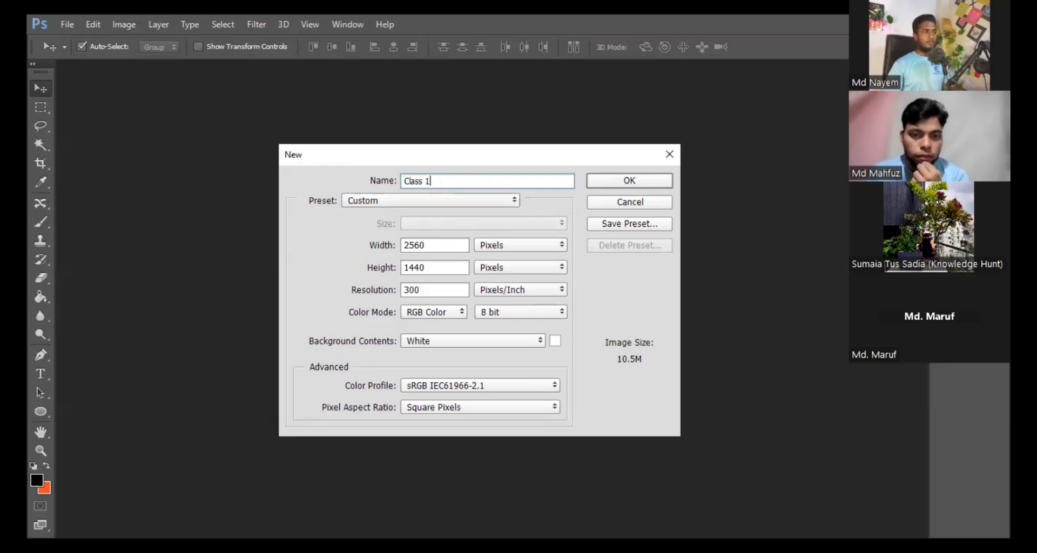
{"action": "left_click", "coordinate": [420, 198]}
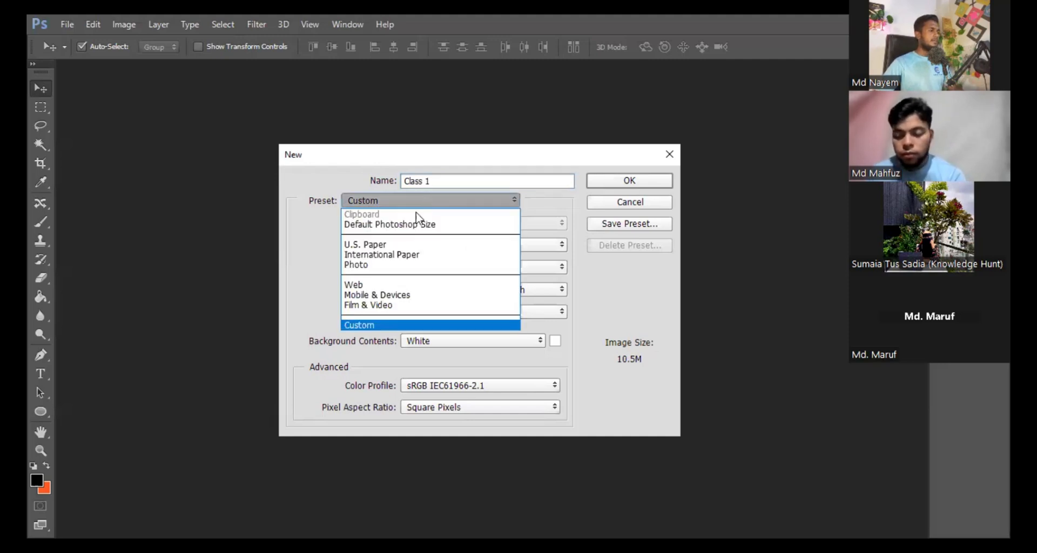
{"action": "left_click", "coordinate": [390, 324]}
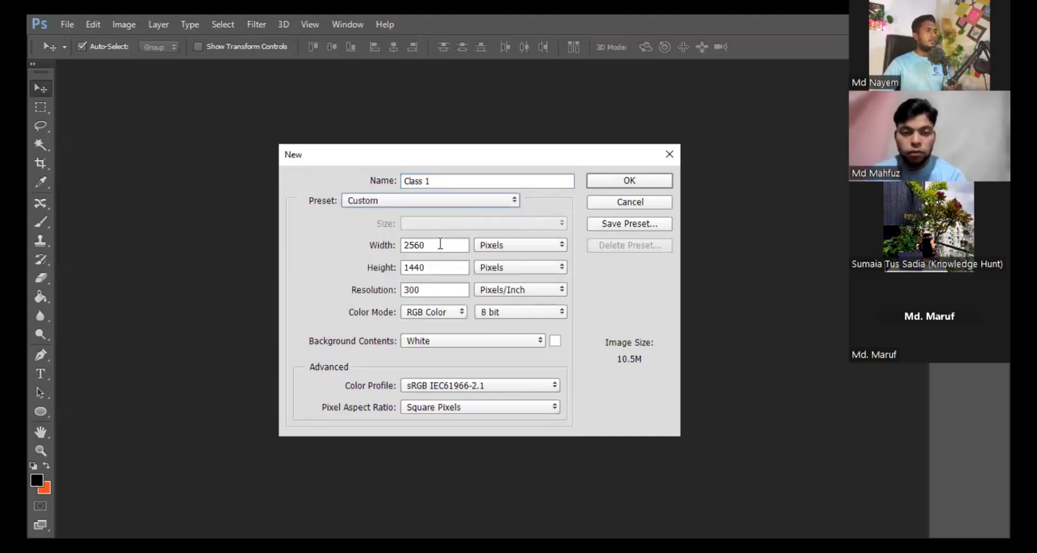
Set the new document's width and height to 1080 pixels each
{"action": "left_click", "coordinate": [533, 244]}
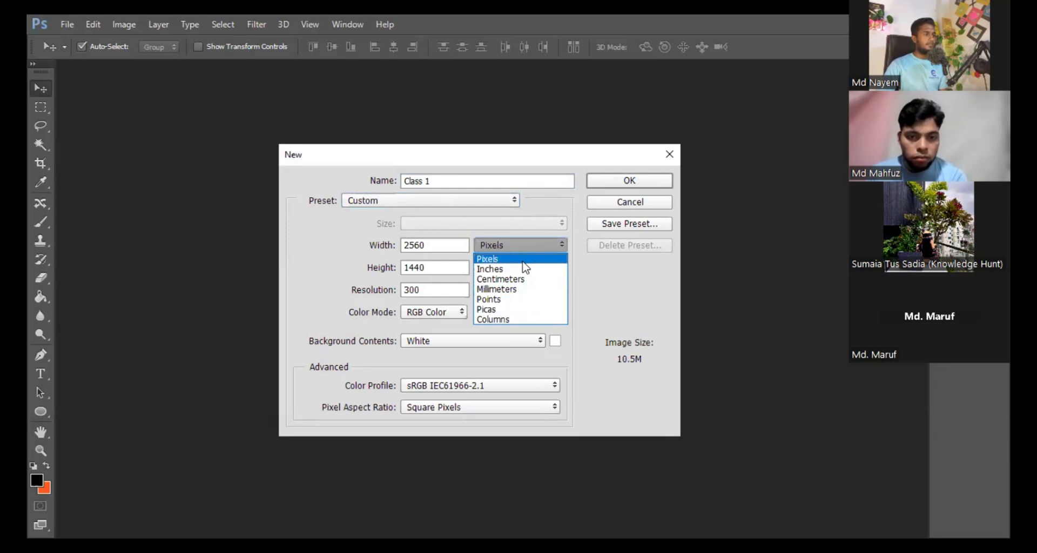
{"action": "left_click", "coordinate": [481, 245]}
{"action": "left_click_drag", "start_coordinate": [454, 245], "coordinate": [410, 245]}
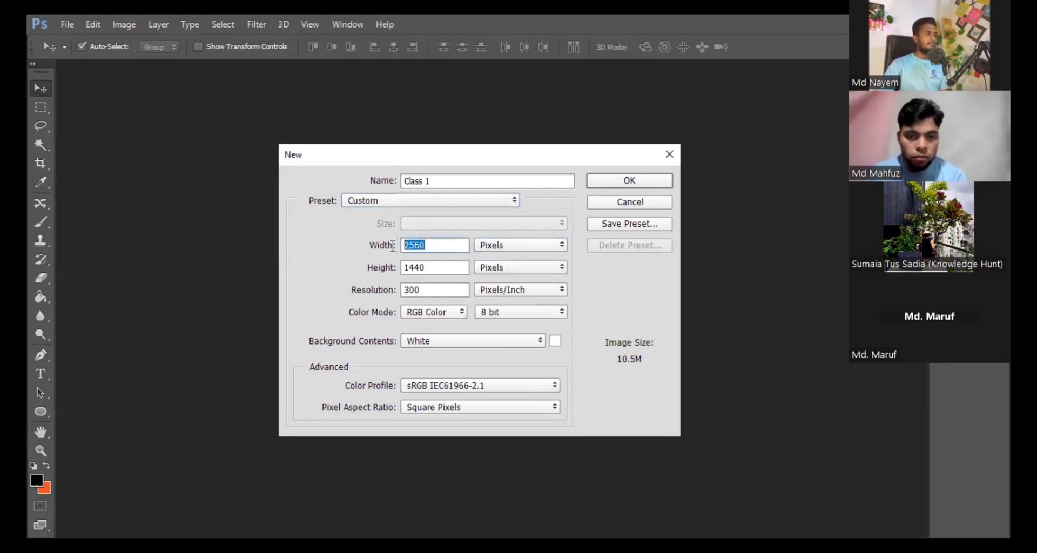
{"action": "type", "text": "10"}
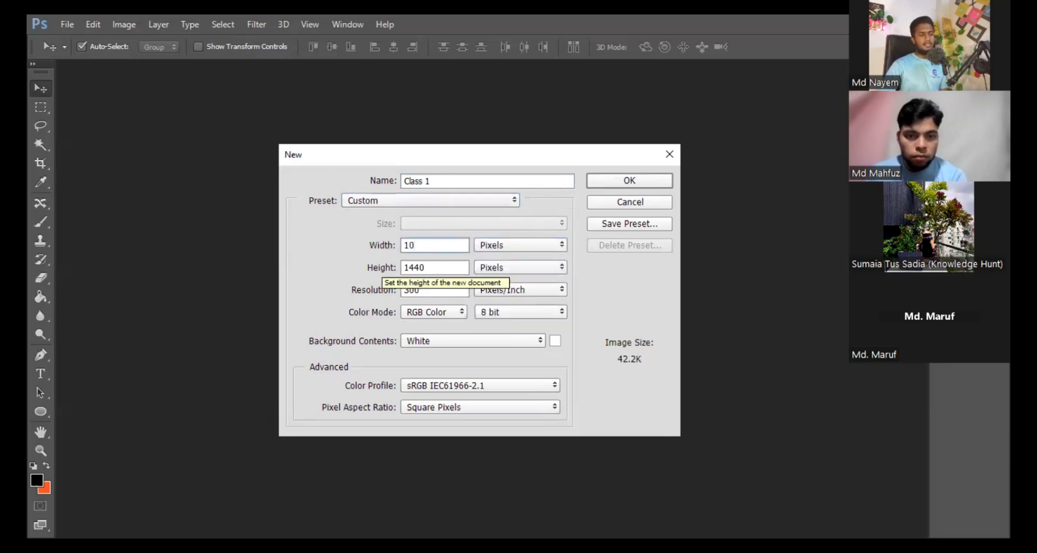
{"action": "type", "text": "80"}
{"action": "left_click_drag", "start_coordinate": [440, 268], "coordinate": [398, 274]}
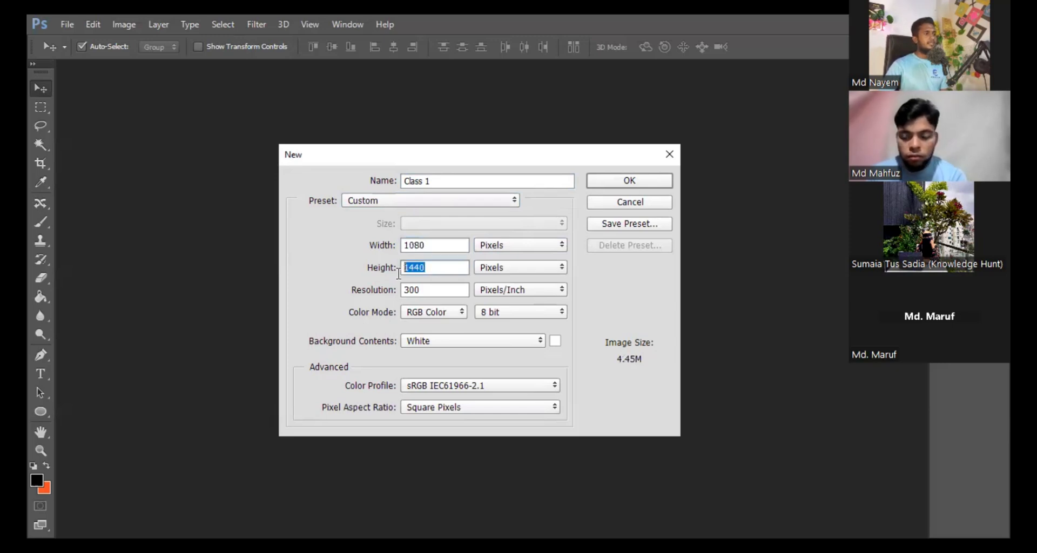
{"action": "type", "text": "1080"}
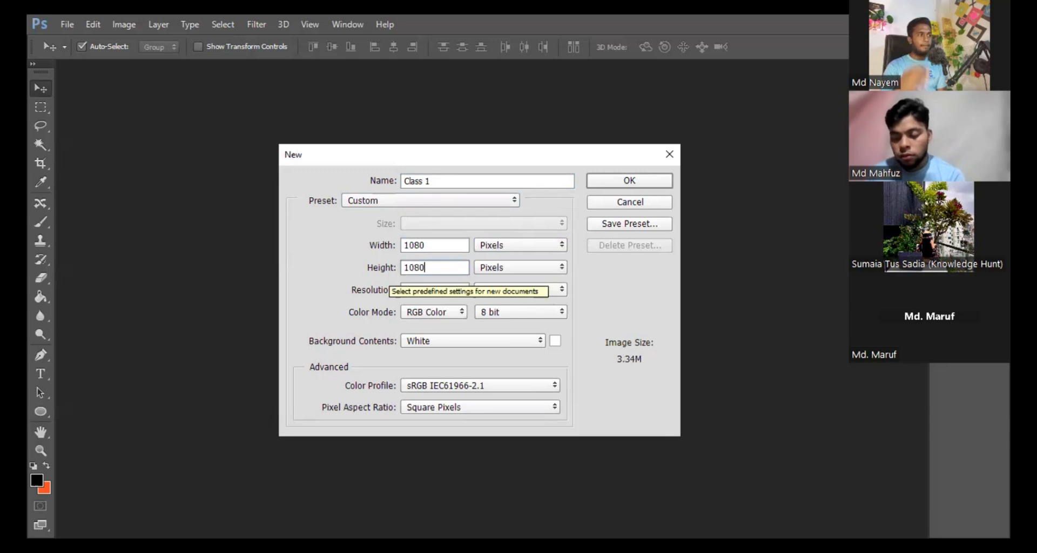
Keep the new document's resolution at 300 pixels/inch and choose RGB Color as its color mode
{"action": "key", "text": "Tab"}
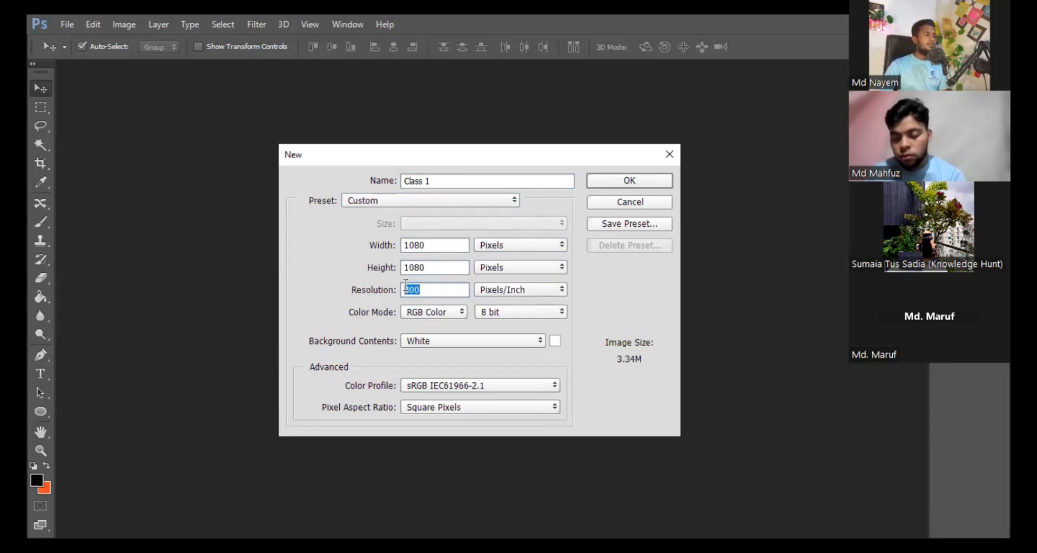
{"action": "left_click", "coordinate": [427, 290]}
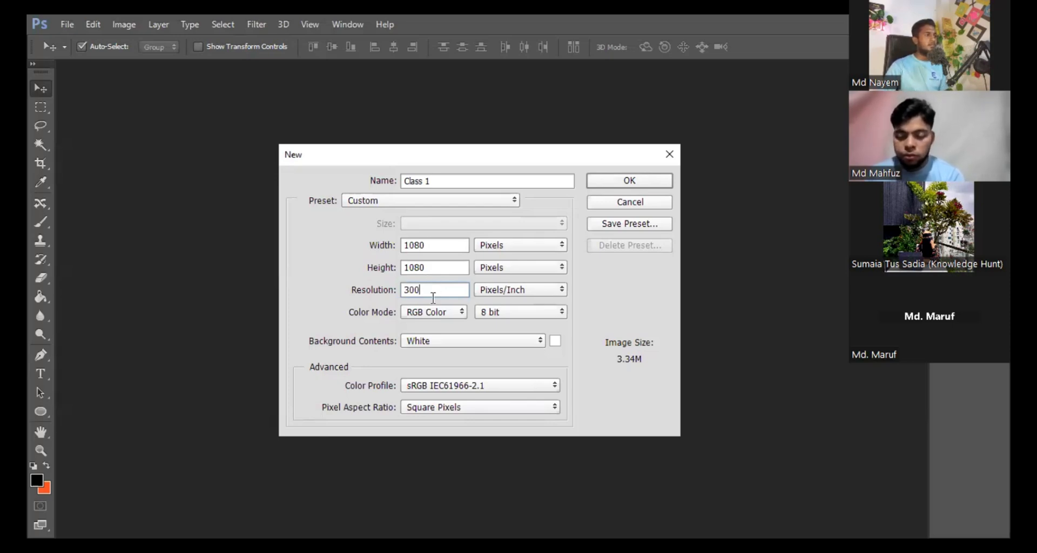
{"action": "double_click", "coordinate": [416, 291]}
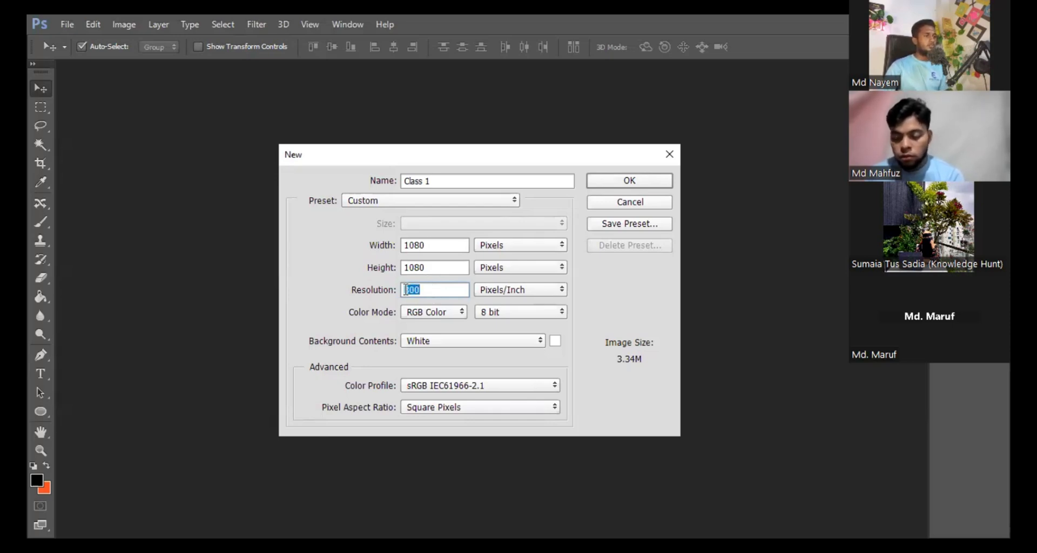
{"action": "left_click", "coordinate": [439, 284]}
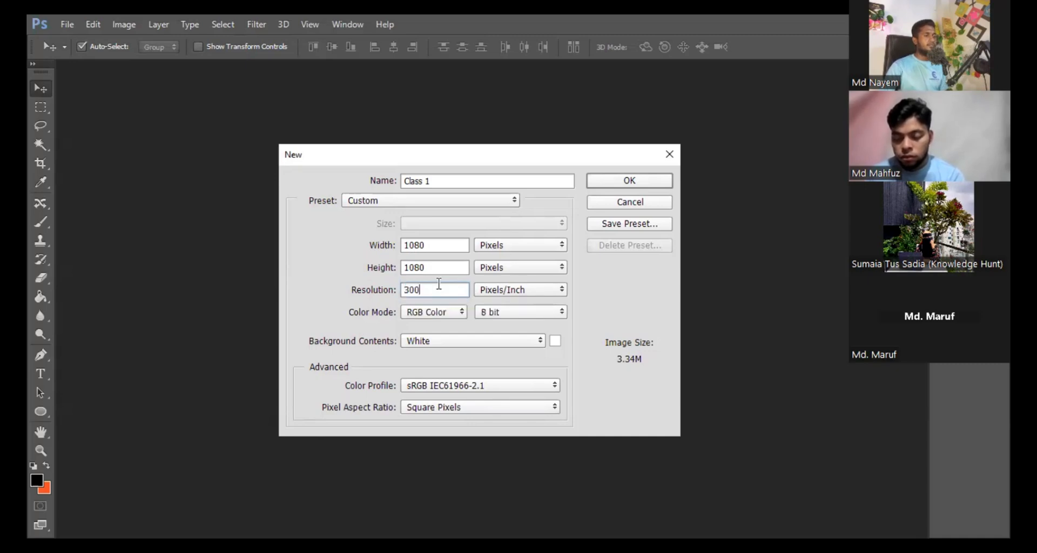
{"action": "left_click", "coordinate": [446, 313]}
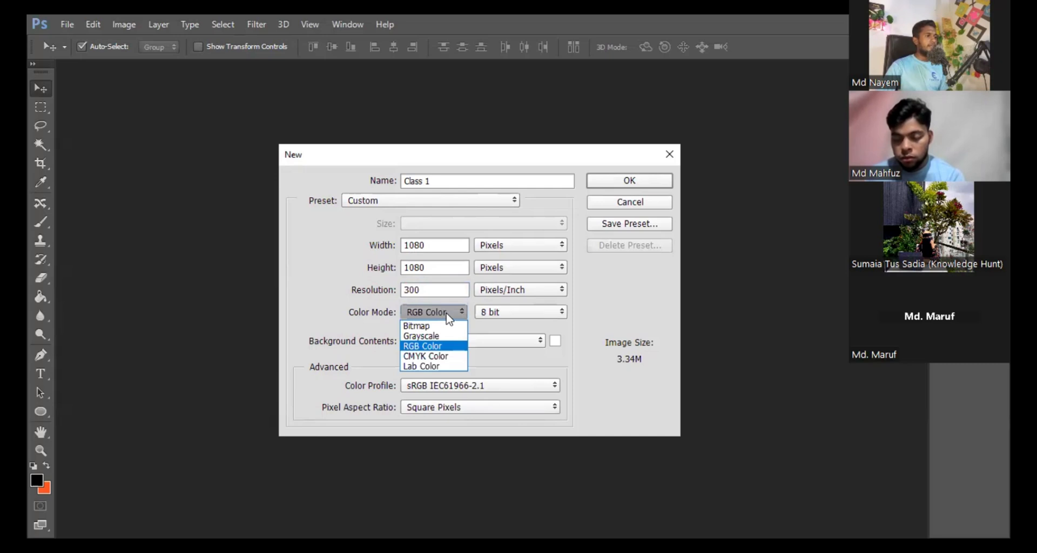
{"action": "left_click", "coordinate": [446, 313]}
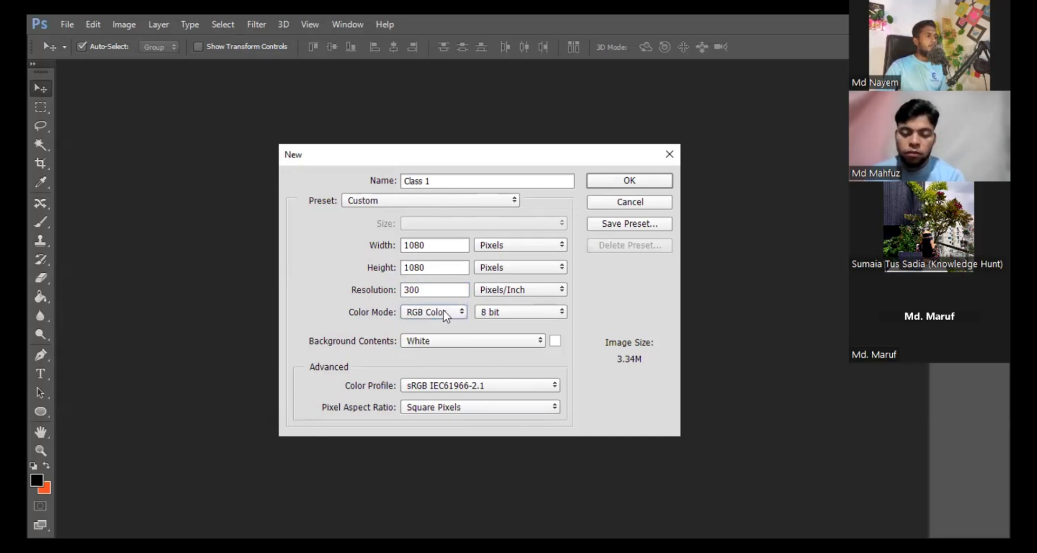
{"action": "left_click", "coordinate": [444, 312]}
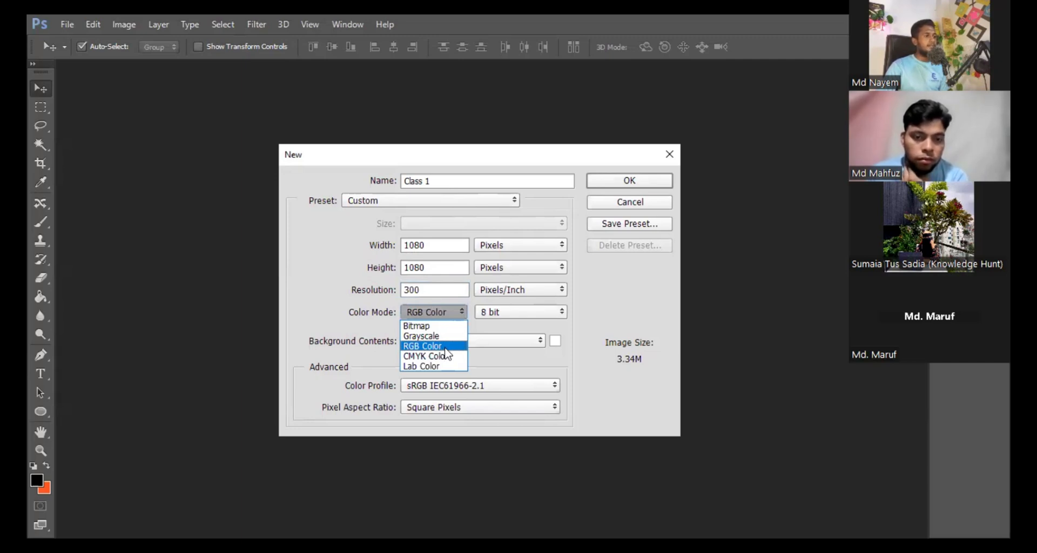
{"action": "left_click", "coordinate": [445, 347]}
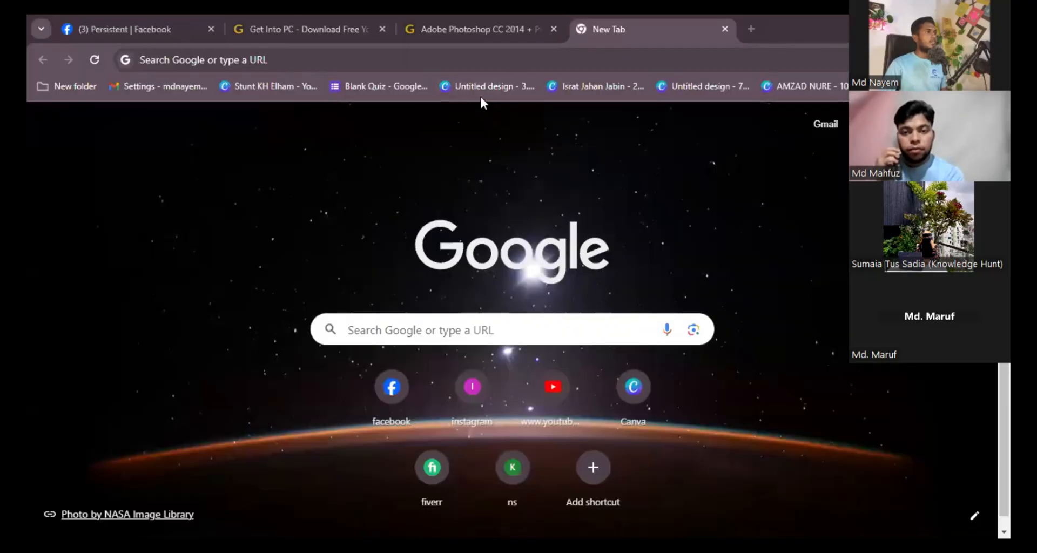
Switch to the Chrome browser and search Google for "rgb full meaning"
{"action": "left_click", "coordinate": [356, 57]}
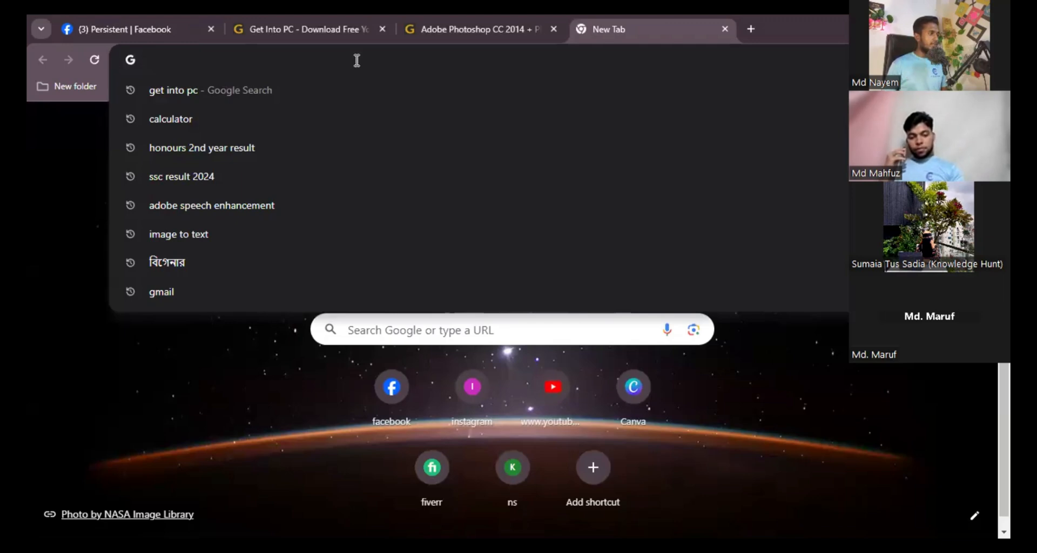
{"action": "type", "text": "r"}
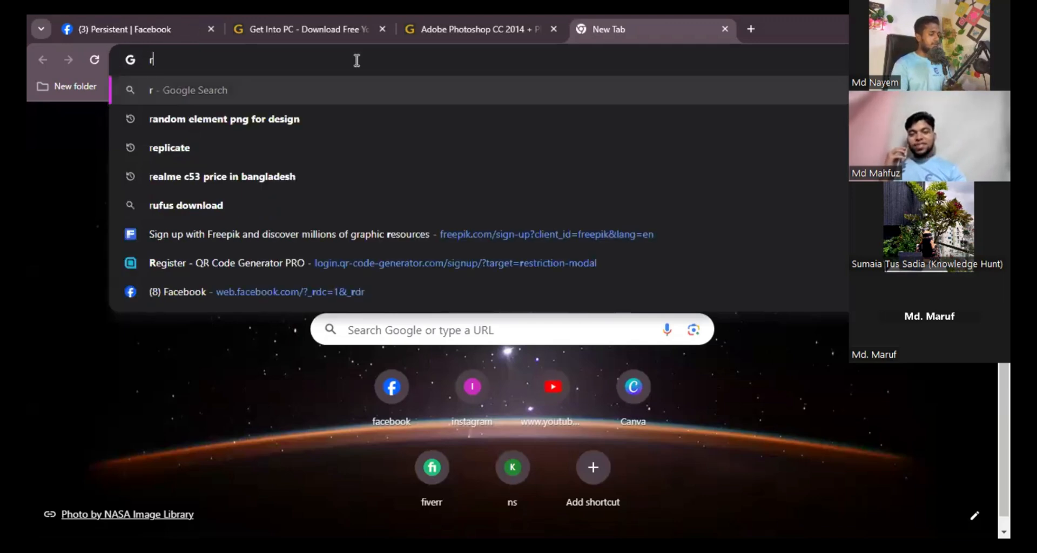
{"action": "type", "text": "gb f"}
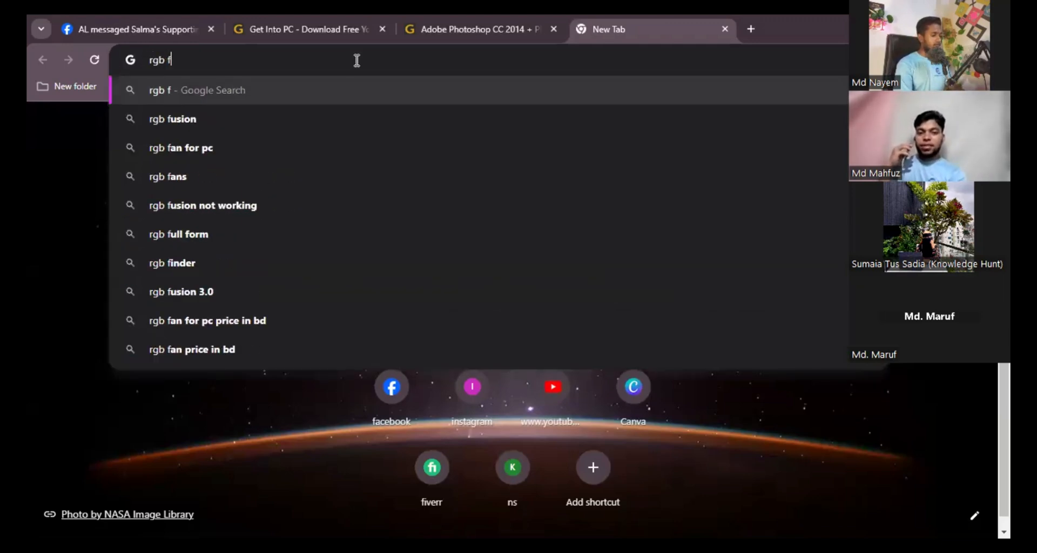
{"action": "type", "text": "ull"}
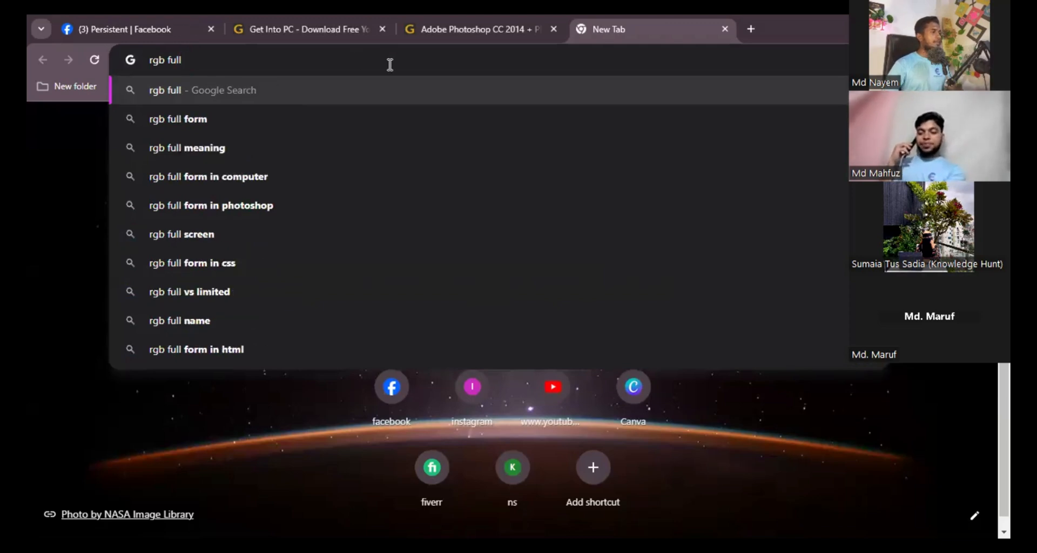
{"action": "left_click", "coordinate": [363, 149]}
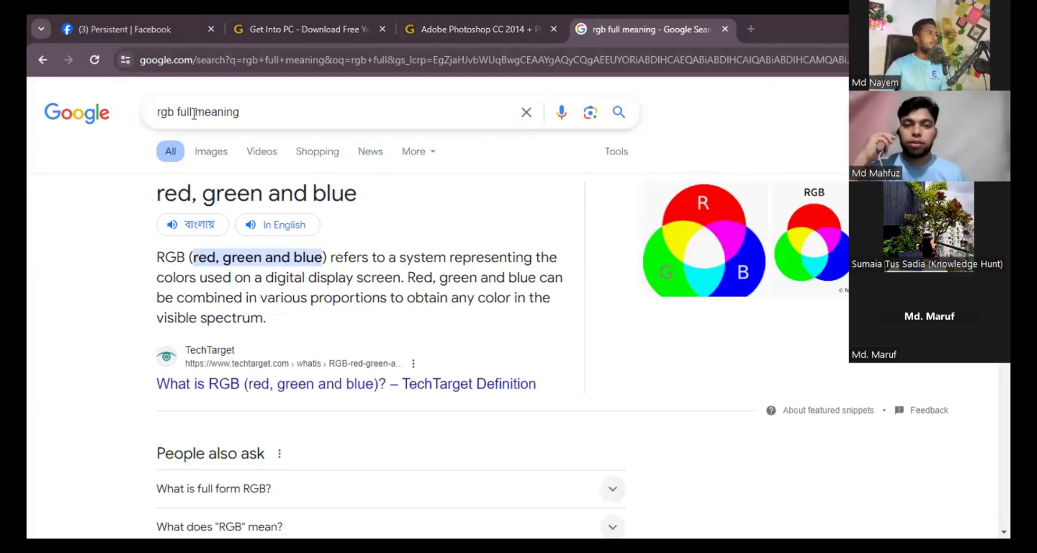
Search Google for "cmyk full meaning", show the image results and open the LinkedIn diagram comparing RGB and CMYK
{"action": "double_click", "coordinate": [174, 111]}
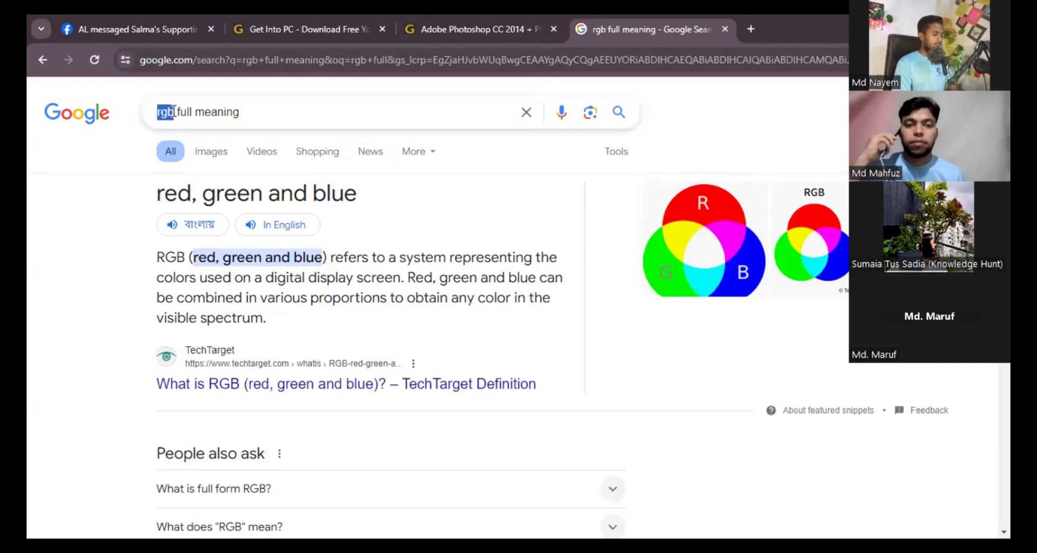
{"action": "type", "text": "cm"}
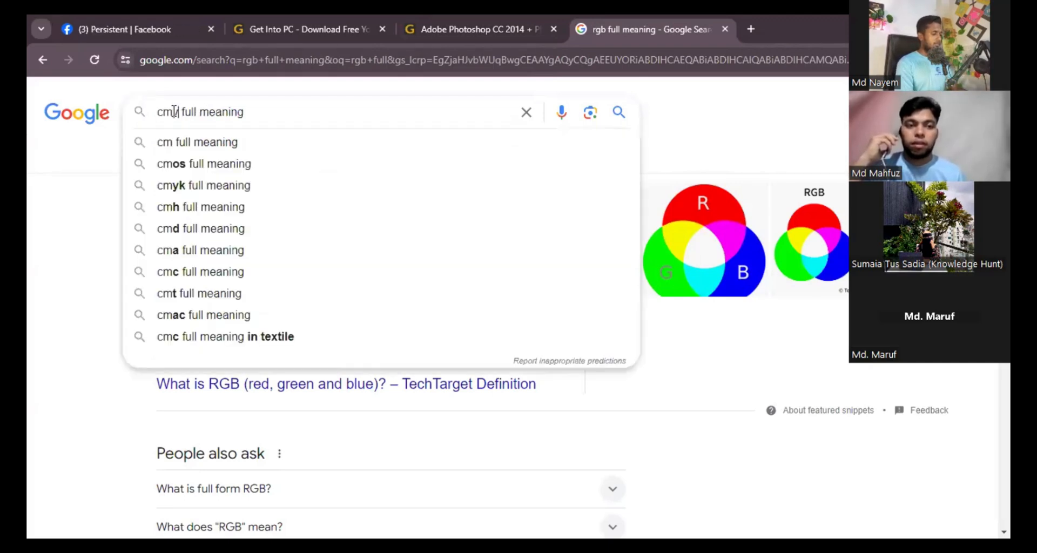
{"action": "type", "text": "yk"}
{"action": "key", "text": "Return"}
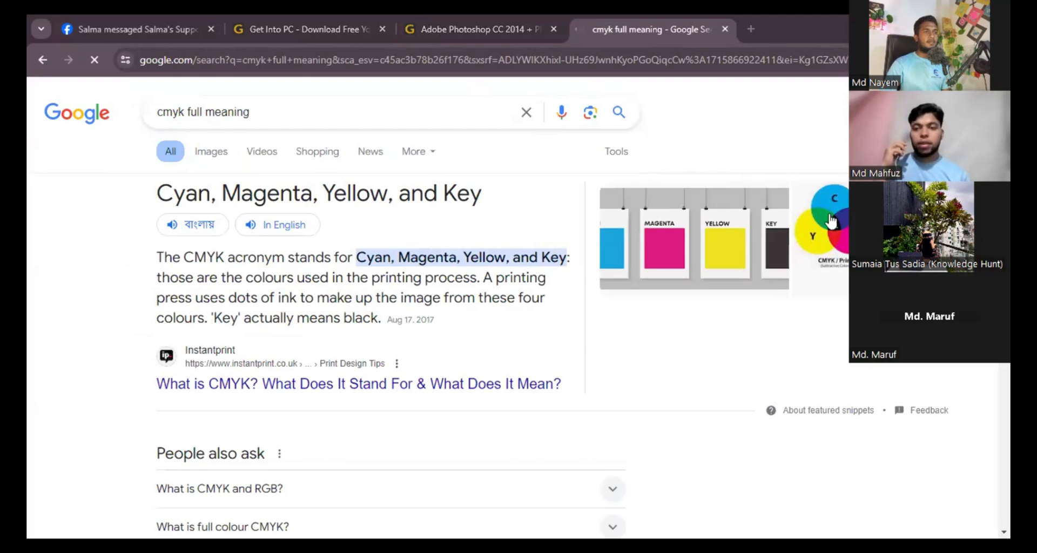
{"action": "left_click", "coordinate": [220, 161]}
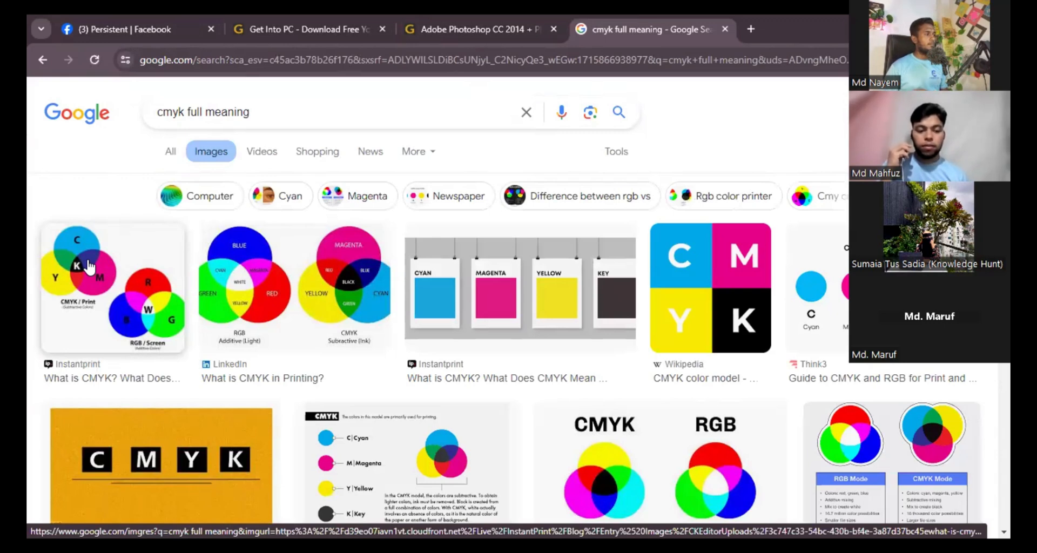
{"action": "left_click", "coordinate": [313, 286]}
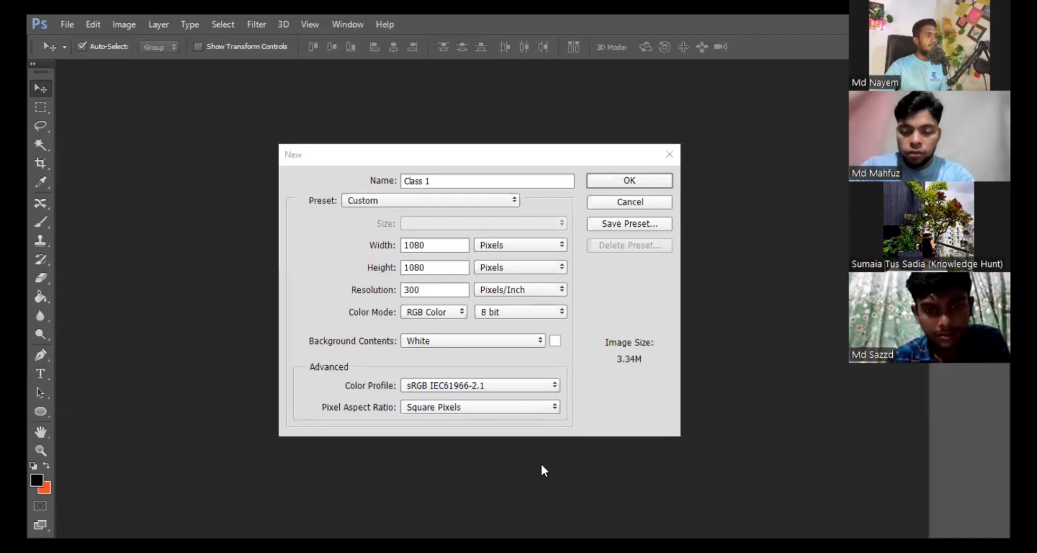
Keep the background contents set to White and create the Class 1 document
{"action": "left_click", "coordinate": [462, 338]}
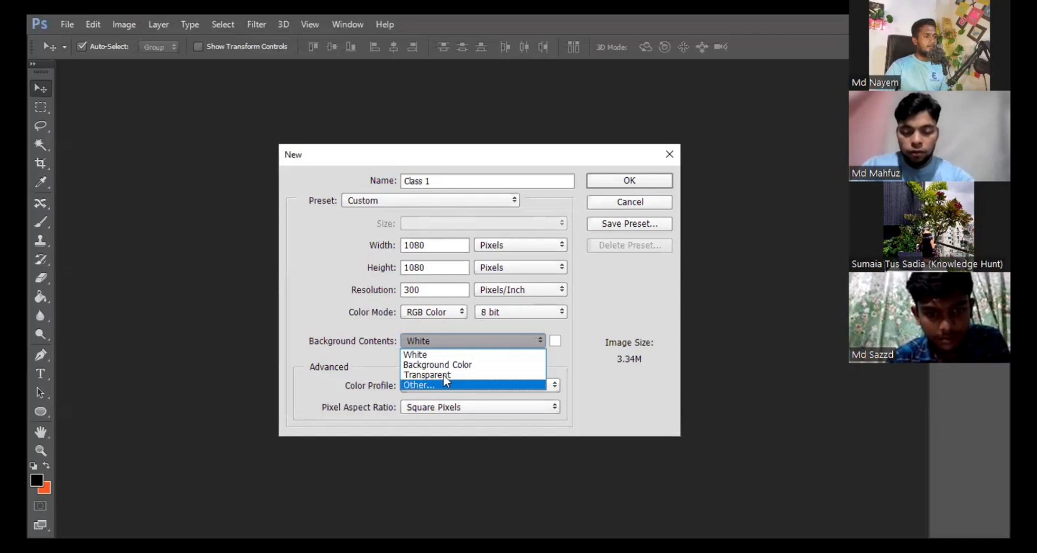
{"action": "left_click", "coordinate": [448, 342]}
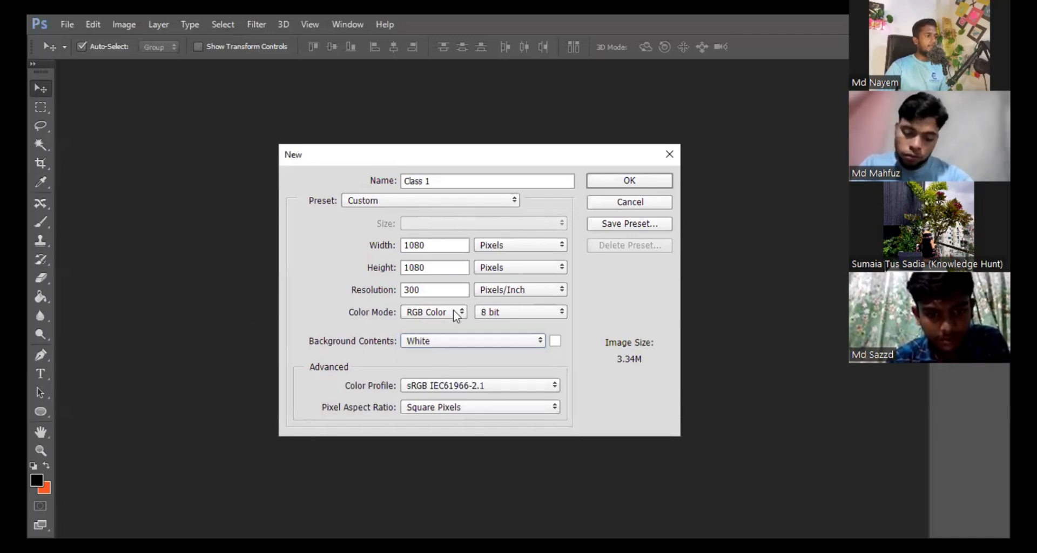
{"action": "left_click", "coordinate": [627, 181]}
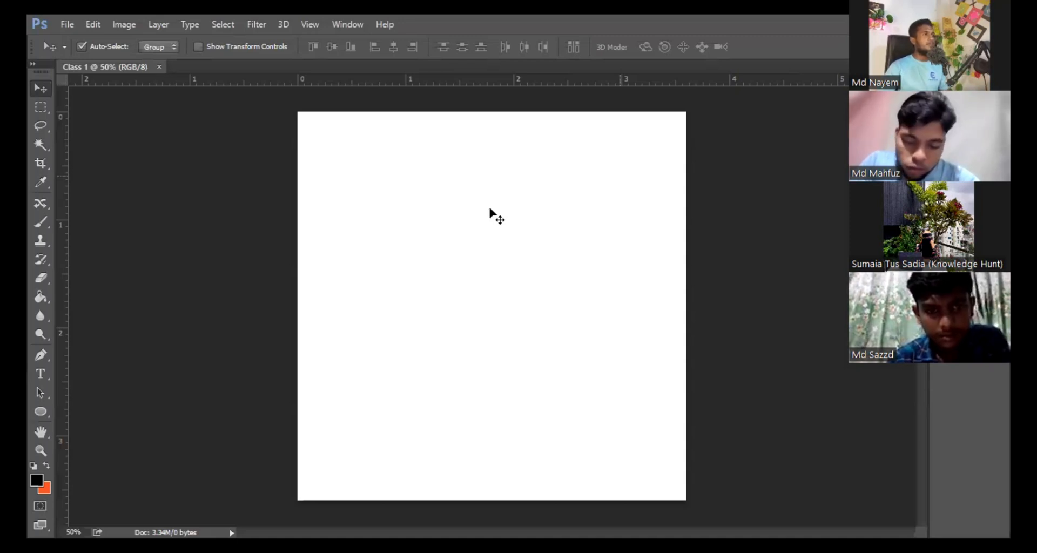
{"action": "key", "text": "ctrl+minus"}
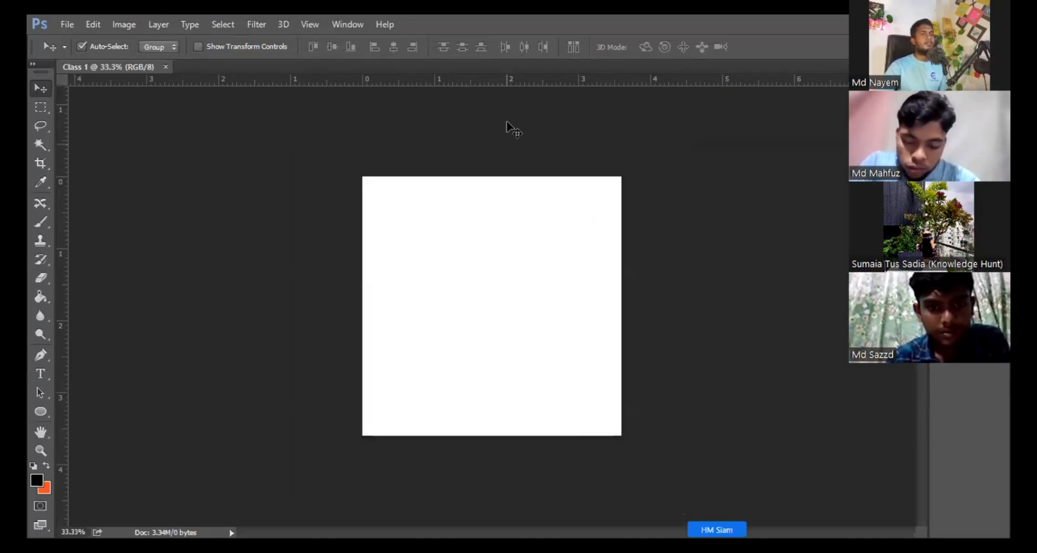
Convert the Background into a regular layer and add a new empty layer above it
{"action": "key", "text": "F7"}
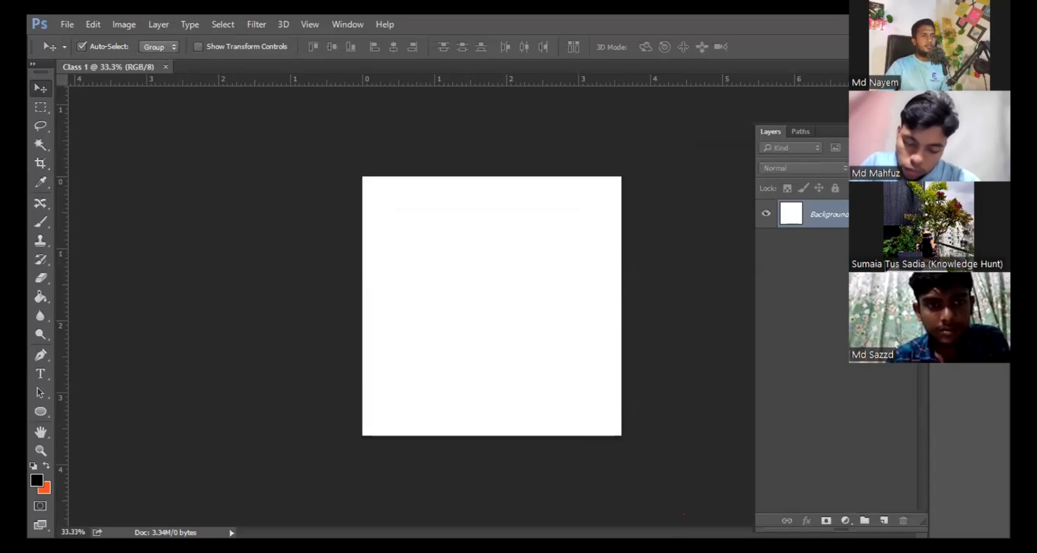
{"action": "double_click", "coordinate": [874, 214], "text": "alt"}
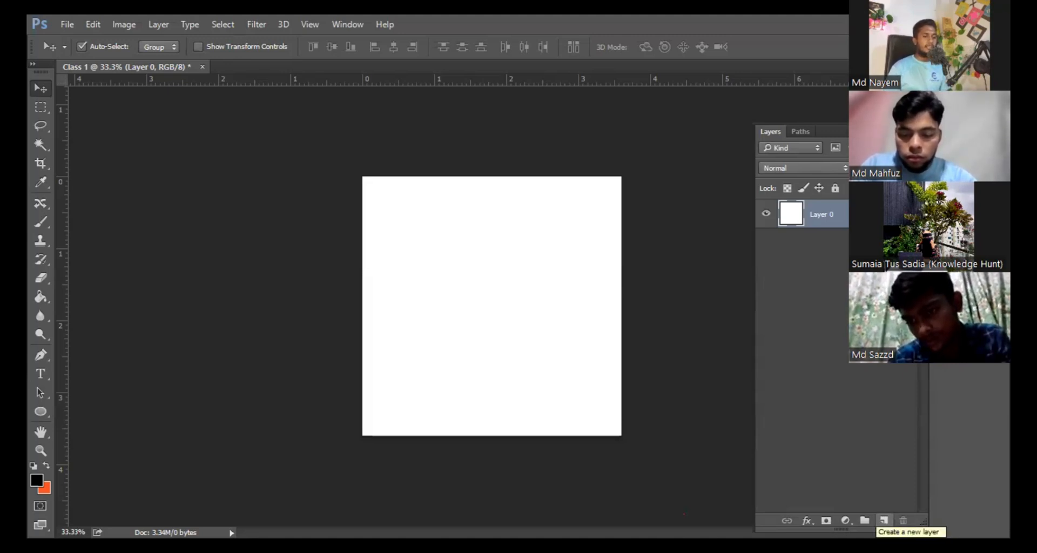
{"action": "left_click", "coordinate": [882, 521]}
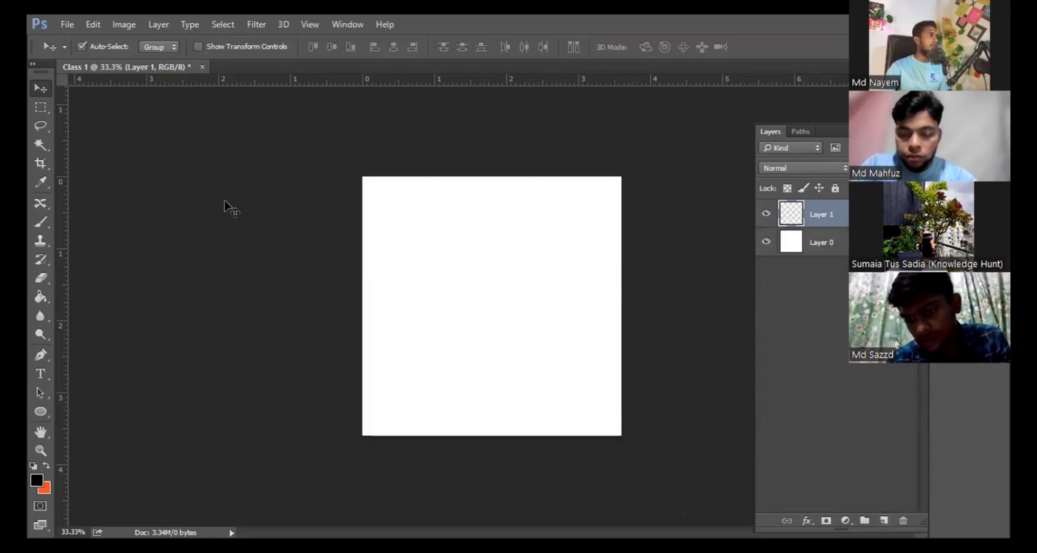
Select a single pixel row across the canvas with the Single Row Marquee Tool, about a third of the way down
{"action": "left_click", "coordinate": [47, 109]}
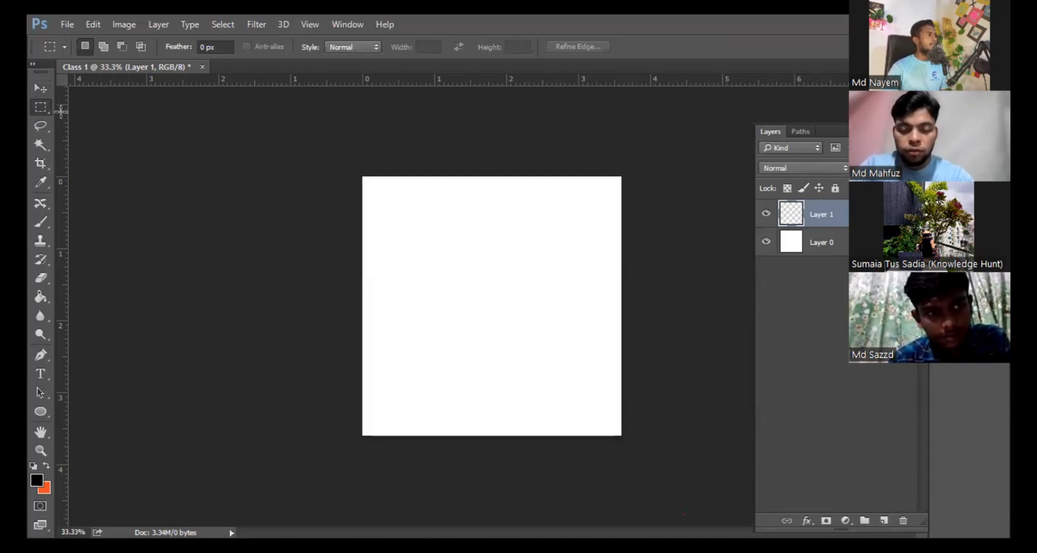
{"action": "right_click", "coordinate": [50, 106]}
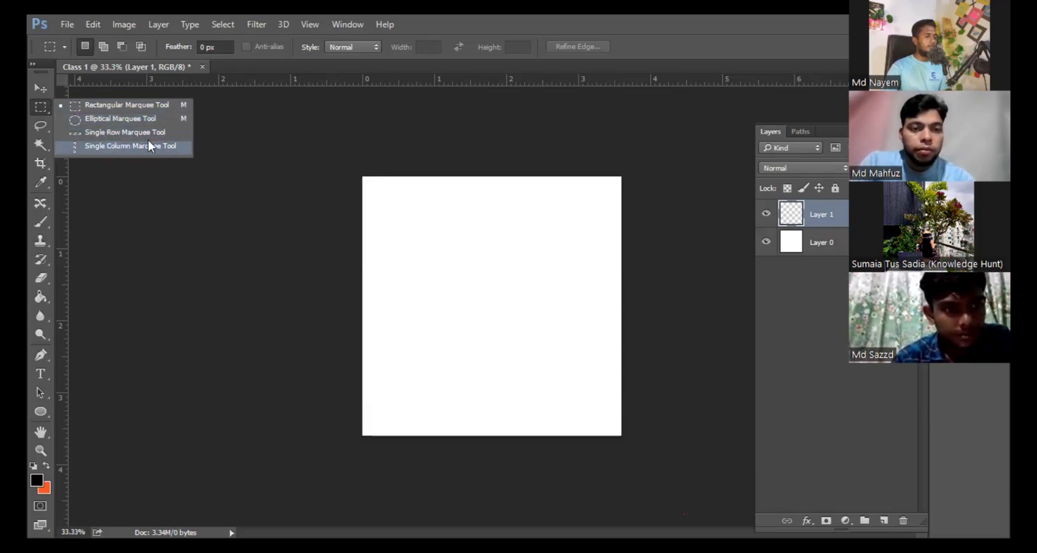
{"action": "left_click", "coordinate": [115, 132]}
{"action": "left_click", "coordinate": [410, 263]}
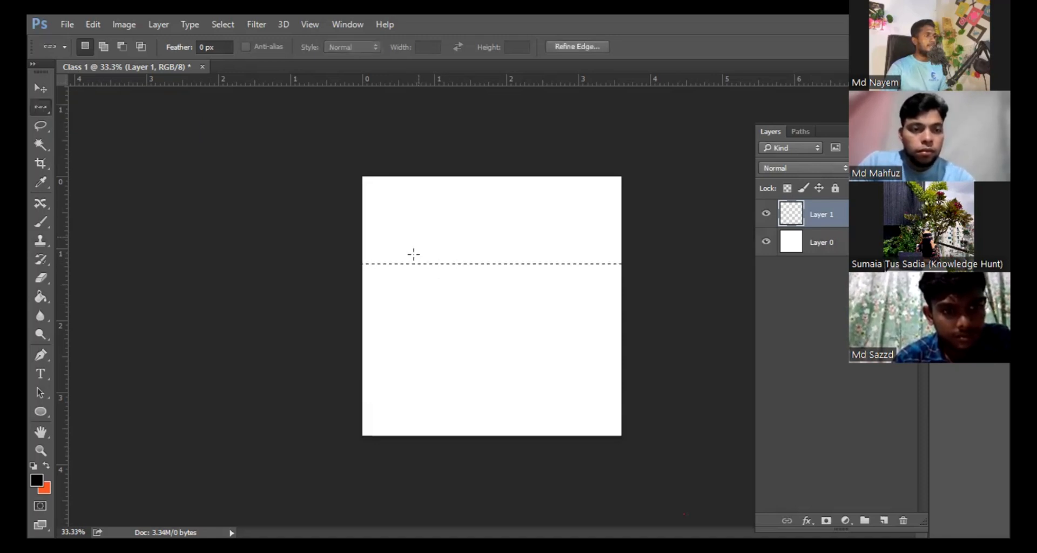
Examine the thickness of the single-row selection at up to 800% magnification and return to the whole-canvas view
{"action": "key", "text": "ctrl+plus"}
{"action": "key", "text": "ctrl+plus"}
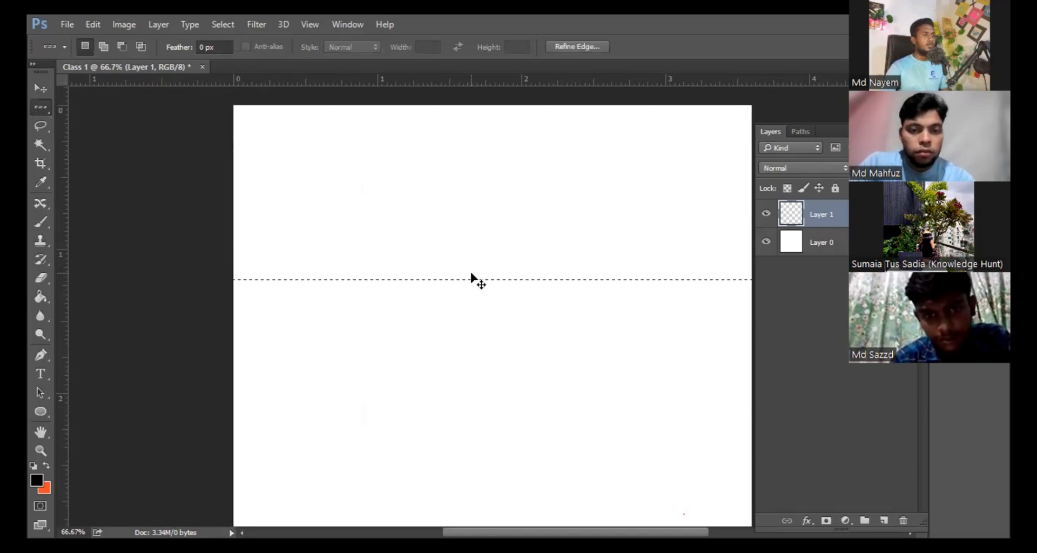
{"action": "key", "text": "ctrl+plus"}
{"action": "key", "text": "ctrl+plus"}
{"action": "key", "text": "ctrl+plus"}
{"action": "key", "text": "ctrl+plus"}
{"action": "key", "text": "ctrl+plus"}
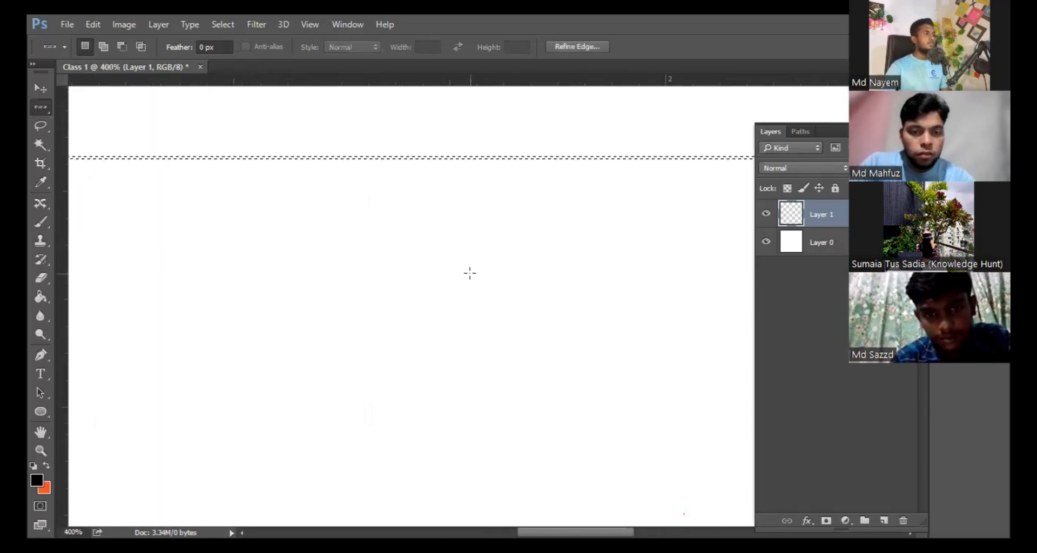
{"action": "key", "text": "ctrl+plus"}
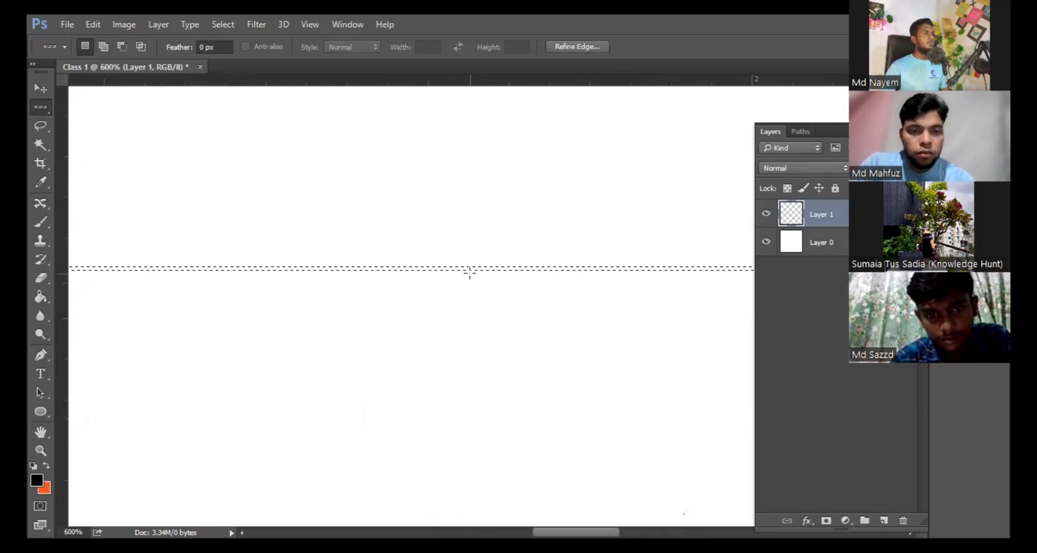
{"action": "key", "text": "ctrl+plus"}
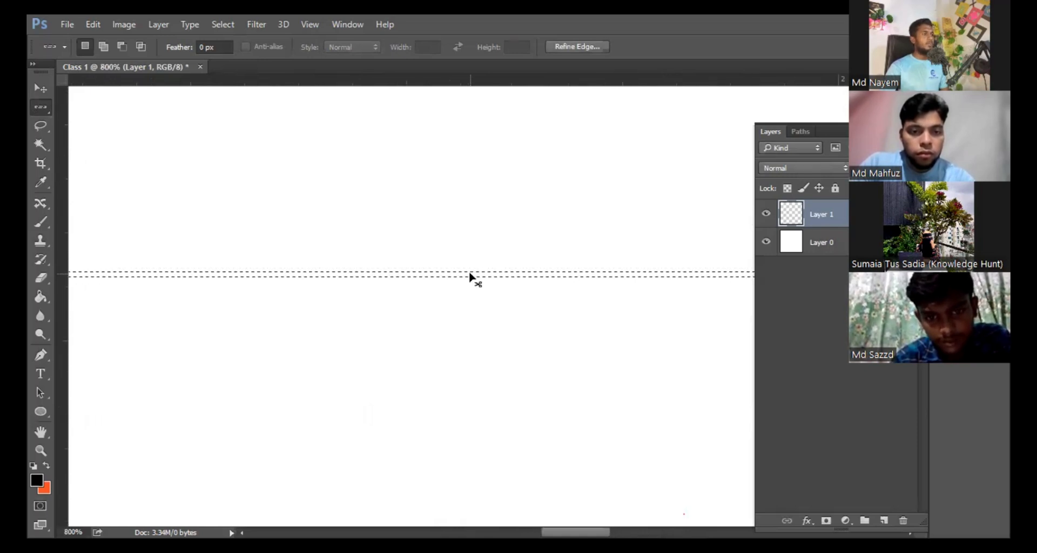
{"action": "key", "text": "ctrl+minus"}
{"action": "key", "text": "ctrl+minus"}
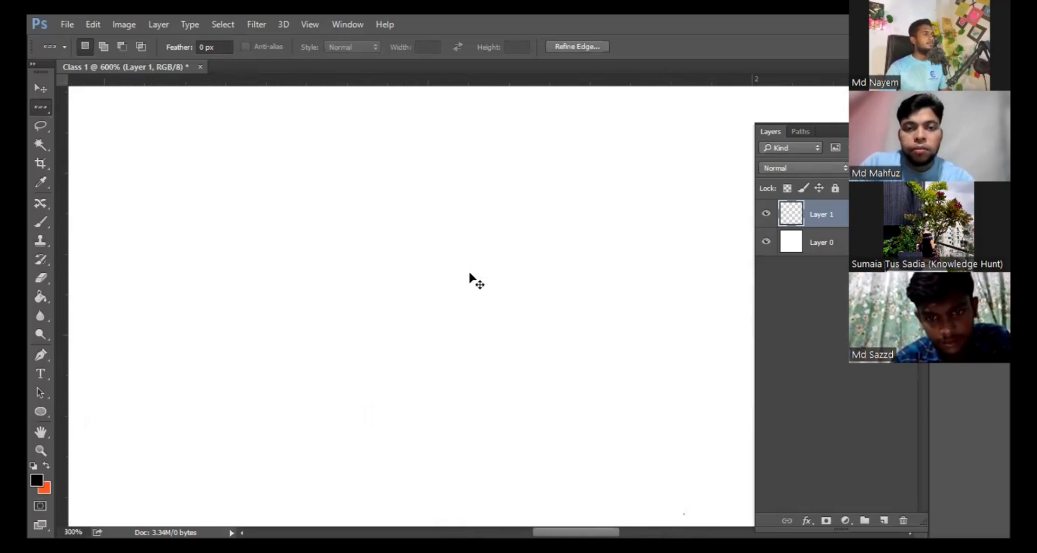
{"action": "key", "text": "ctrl+minus"}
{"action": "key", "text": "ctrl+minus"}
{"action": "key", "text": "ctrl+minus"}
{"action": "key", "text": "ctrl+minus"}
{"action": "key", "text": "ctrl+minus"}
{"action": "key", "text": "ctrl+minus"}
{"action": "key", "text": "ctrl+minus"}
{"action": "key", "text": "ctrl+minus"}
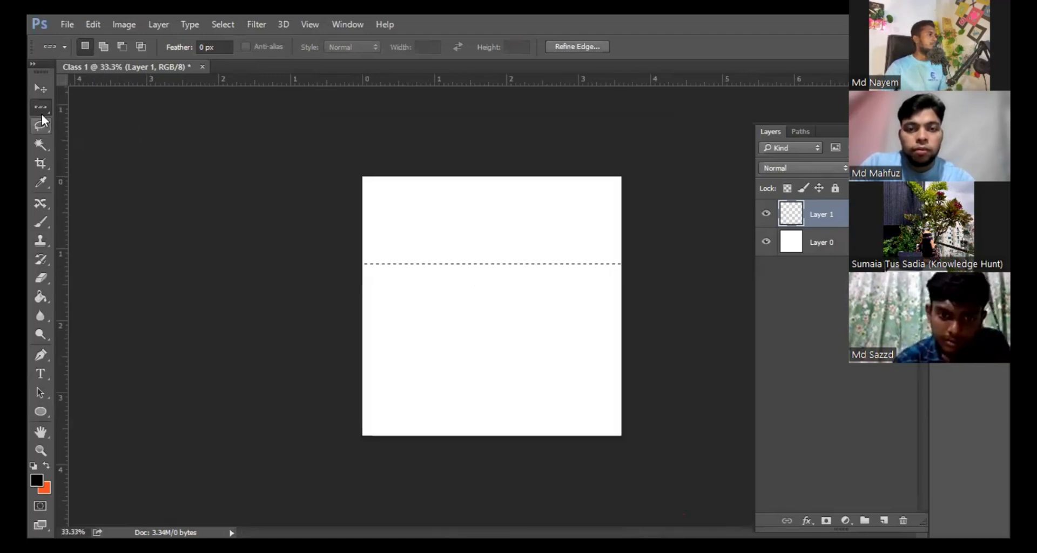
Replace the row selection with a Single Column Marquee selection on the right part of the canvas
{"action": "right_click", "coordinate": [41, 109]}
{"action": "left_click", "coordinate": [88, 146]}
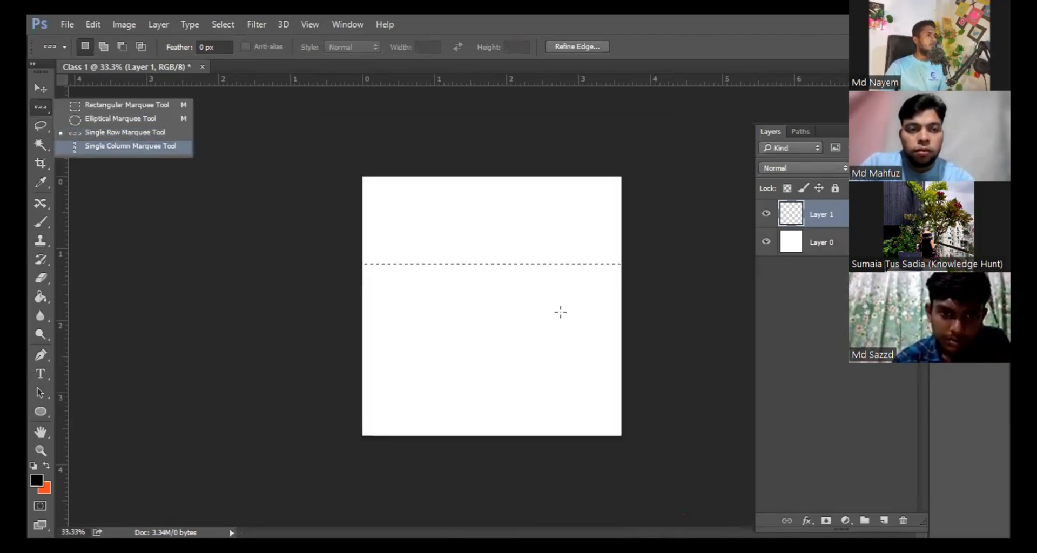
{"action": "key", "text": "ctrl+d"}
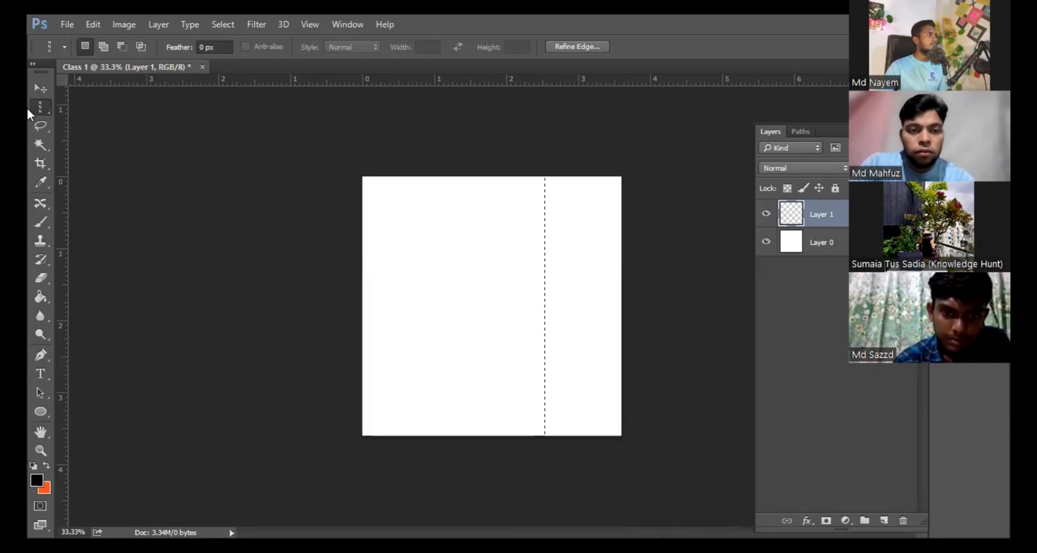
Clear the column selection and build a stepped selection from overlapping rectangles with the Rectangular Marquee Tool in Add to selection mode
{"action": "right_click", "coordinate": [40, 107]}
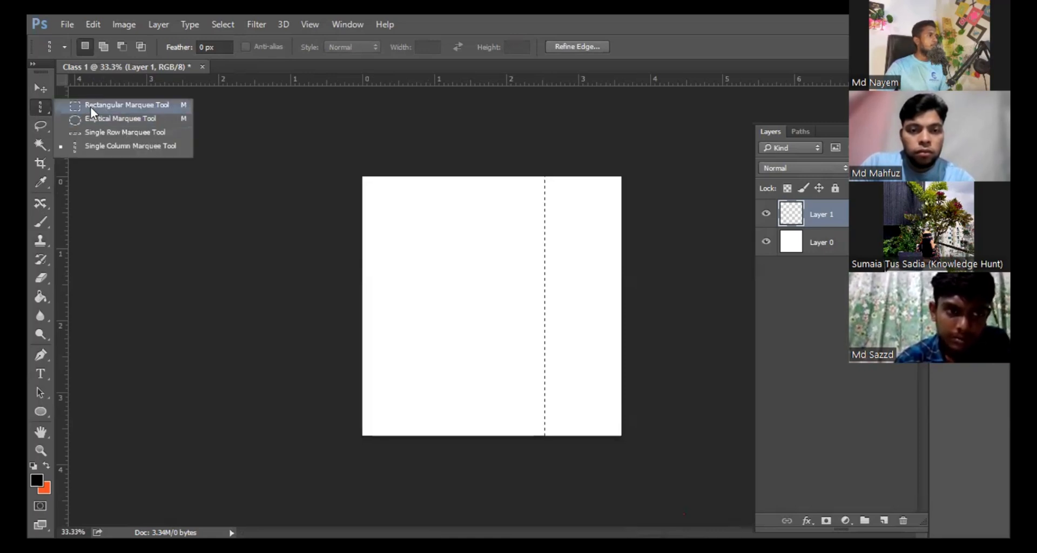
{"action": "left_click", "coordinate": [89, 105]}
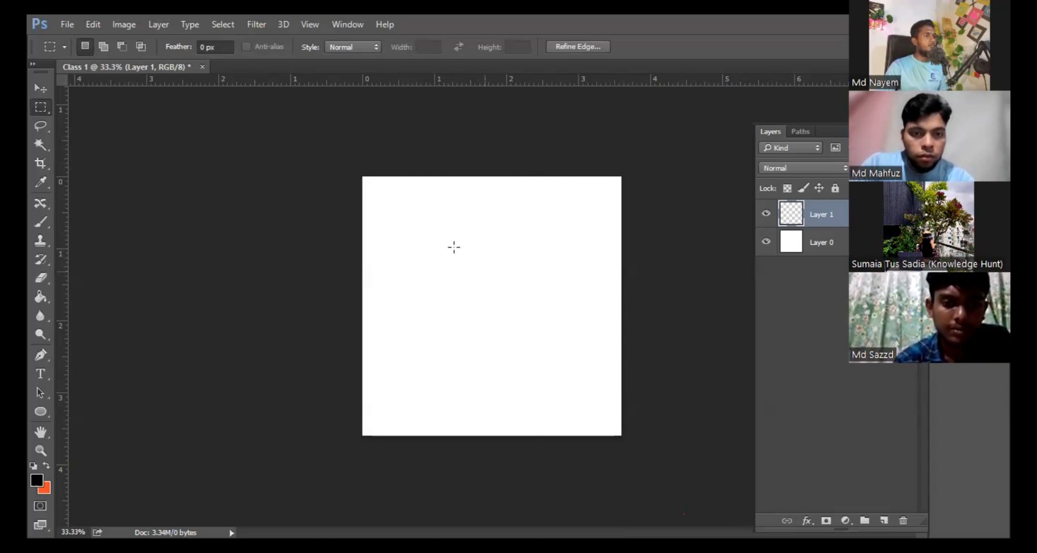
{"action": "left_click", "coordinate": [103, 48]}
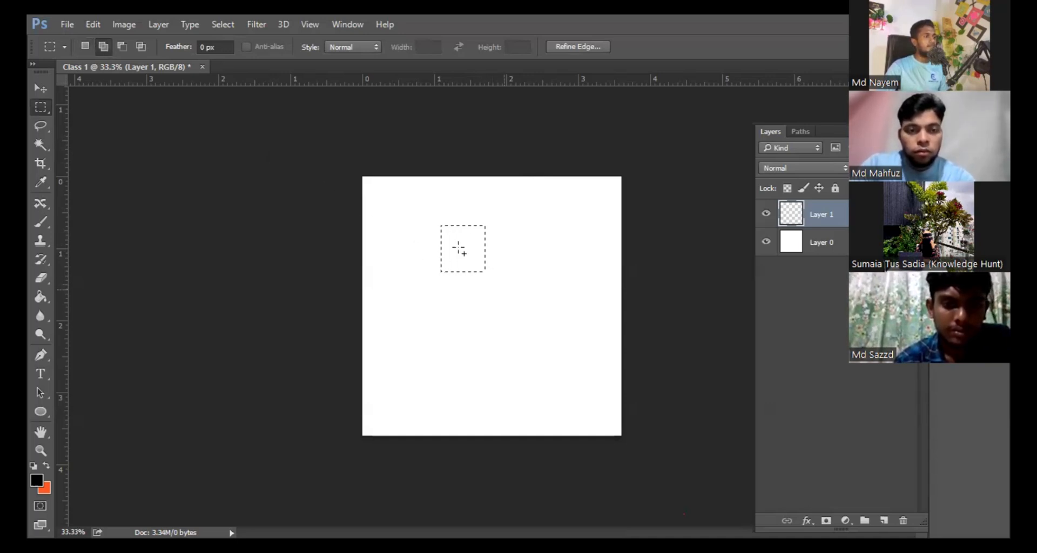
{"action": "left_click_drag", "start_coordinate": [460, 248], "coordinate": [527, 314]}
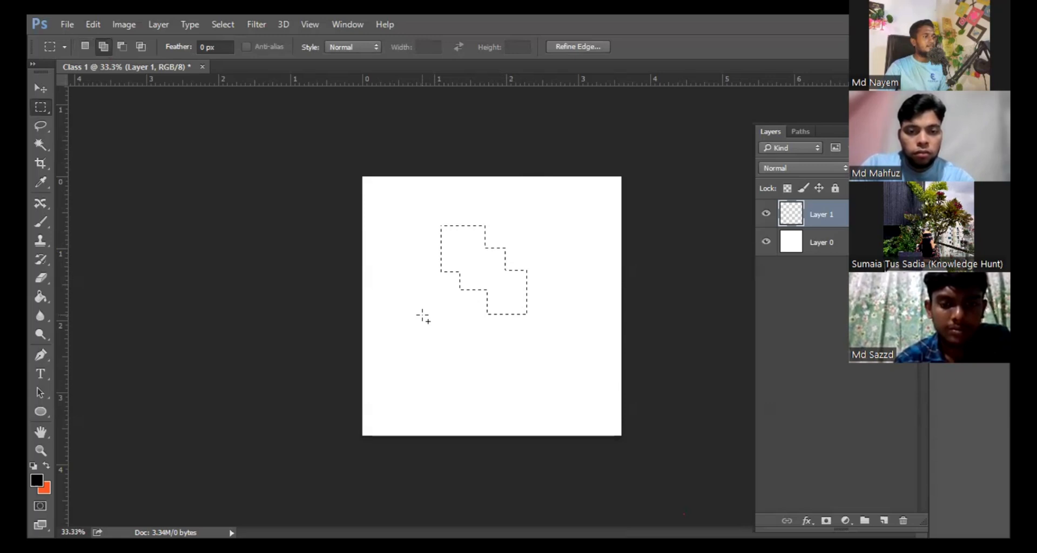
{"action": "left_click_drag", "start_coordinate": [505, 290], "coordinate": [506, 282]}
{"action": "key", "text": "ctrl+plus"}
{"action": "key", "text": "ctrl+plus"}
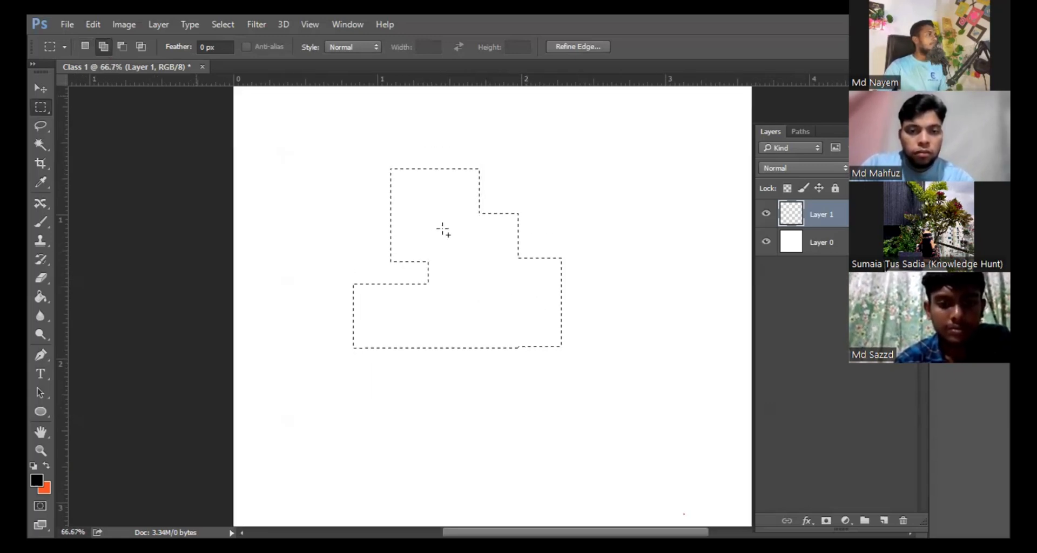
Subtract three rectangular areas from the right side and lower part of the stepped selection
{"action": "left_click", "coordinate": [123, 47]}
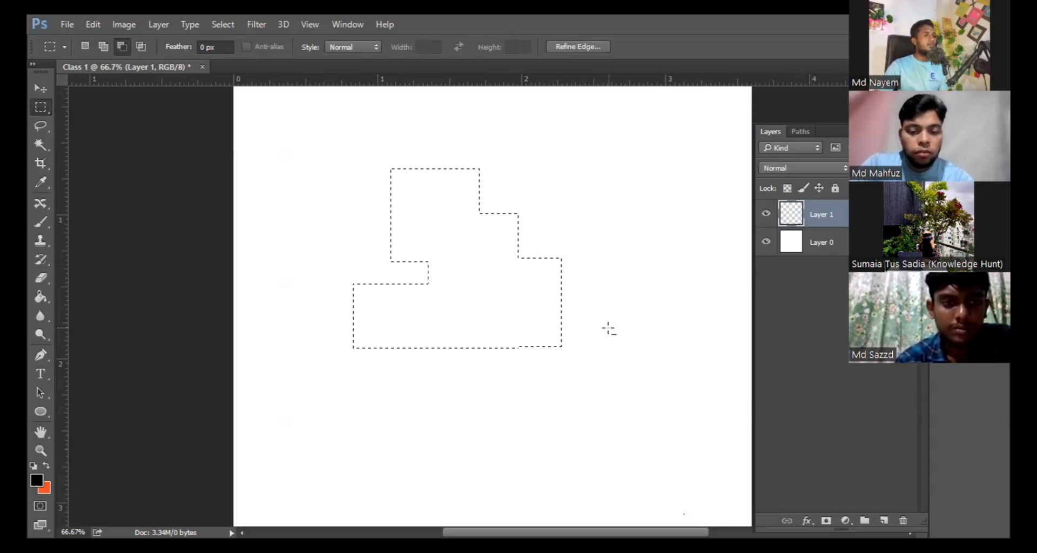
{"action": "left_click_drag", "start_coordinate": [497, 221], "coordinate": [606, 328]}
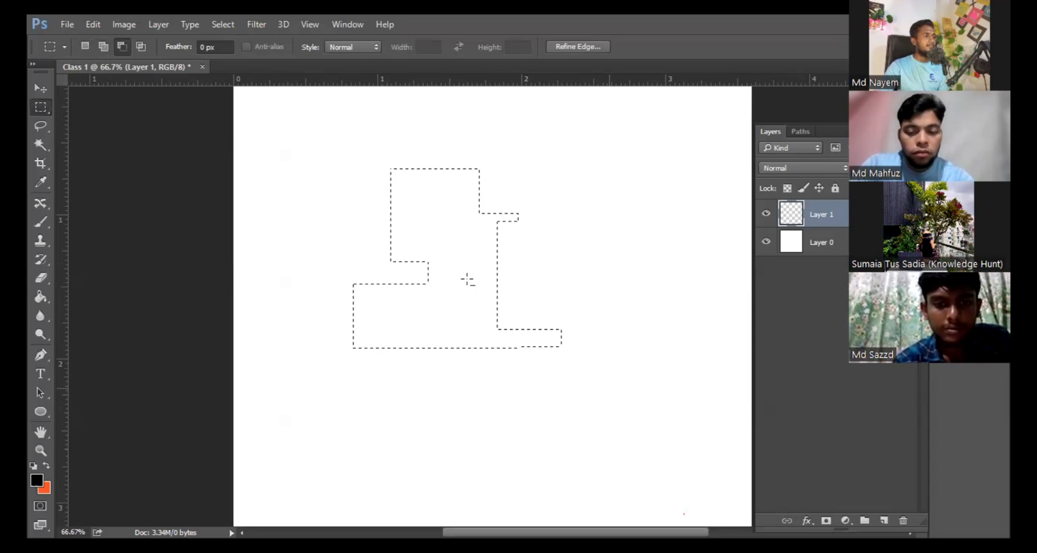
{"action": "left_click_drag", "start_coordinate": [326, 281], "coordinate": [566, 352]}
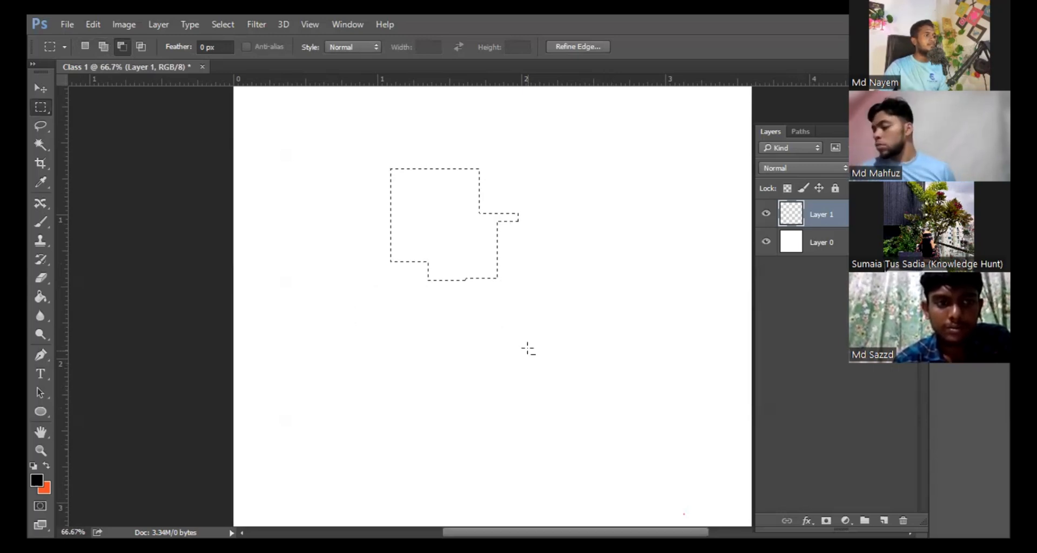
{"action": "left_click_drag", "start_coordinate": [376, 243], "coordinate": [529, 302]}
Intersect the remaining selection with two overlapping rectangles, keeping only a small rectangle from its upper-left part
{"action": "left_click", "coordinate": [141, 47]}
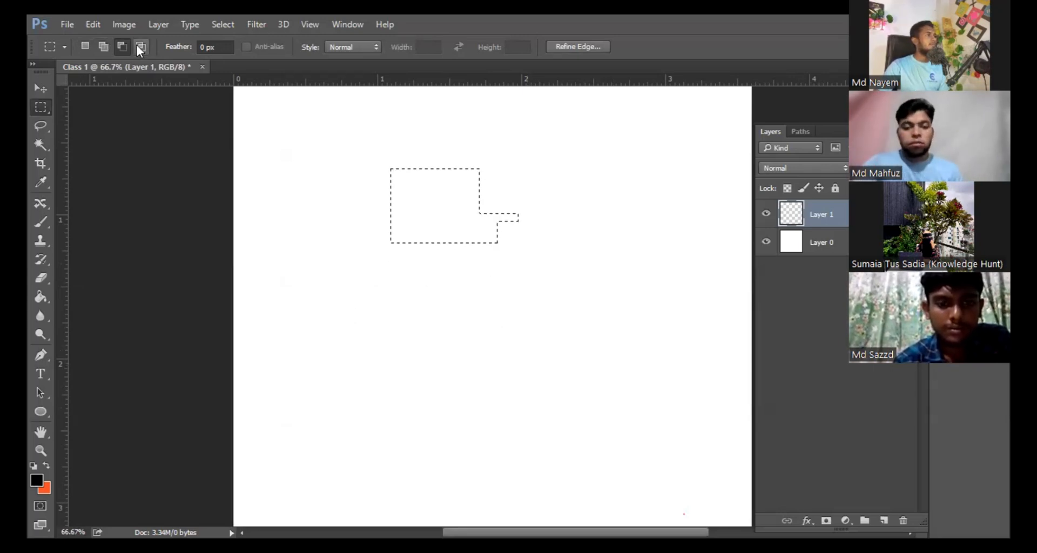
{"action": "left_click_drag", "start_coordinate": [344, 153], "coordinate": [437, 213]}
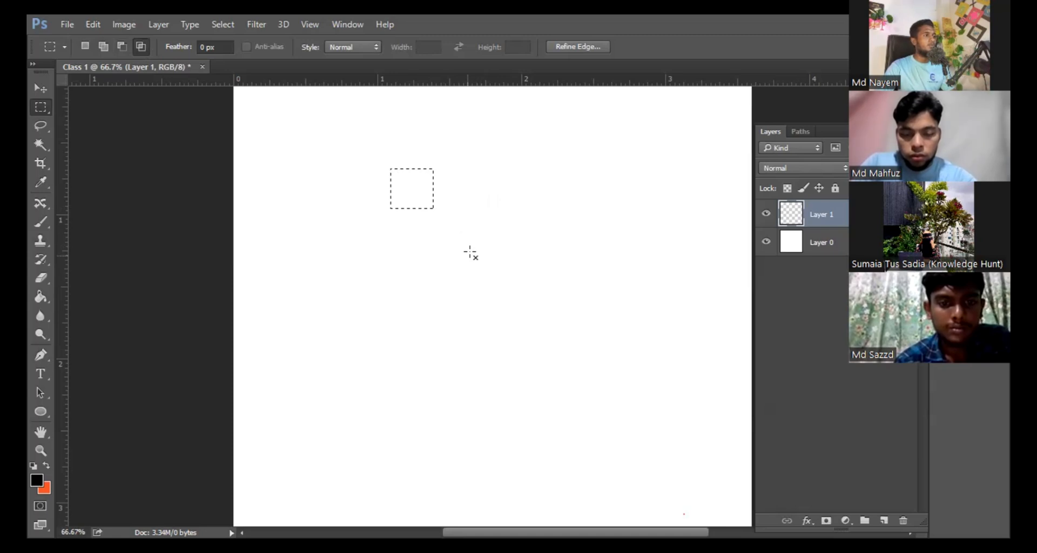
{"action": "left_click_drag", "start_coordinate": [403, 183], "coordinate": [447, 216]}
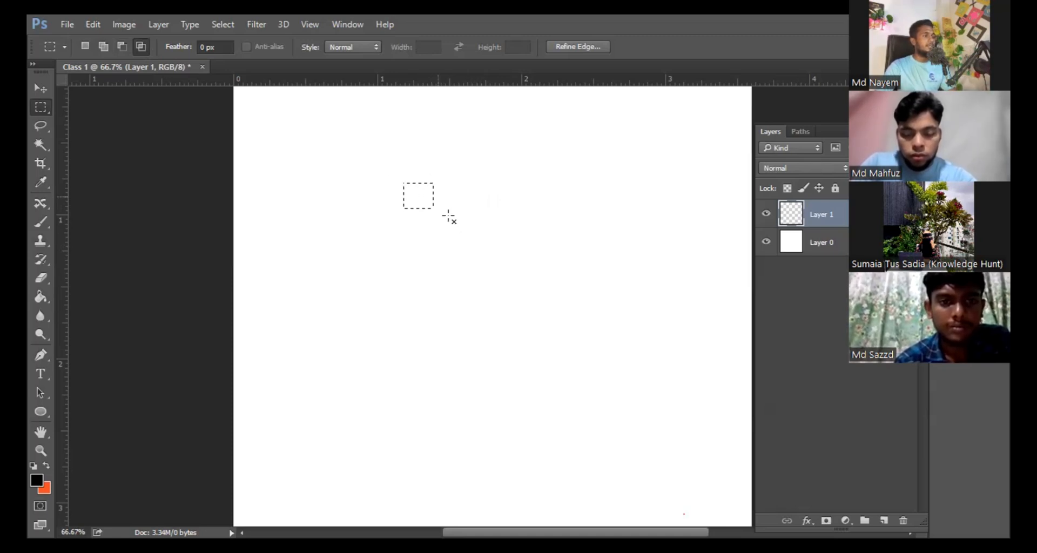
Make a new rectangular selection right of the canvas centre and intersect it with a rectangle overlapping its upper-left part
{"action": "left_click", "coordinate": [85, 47]}
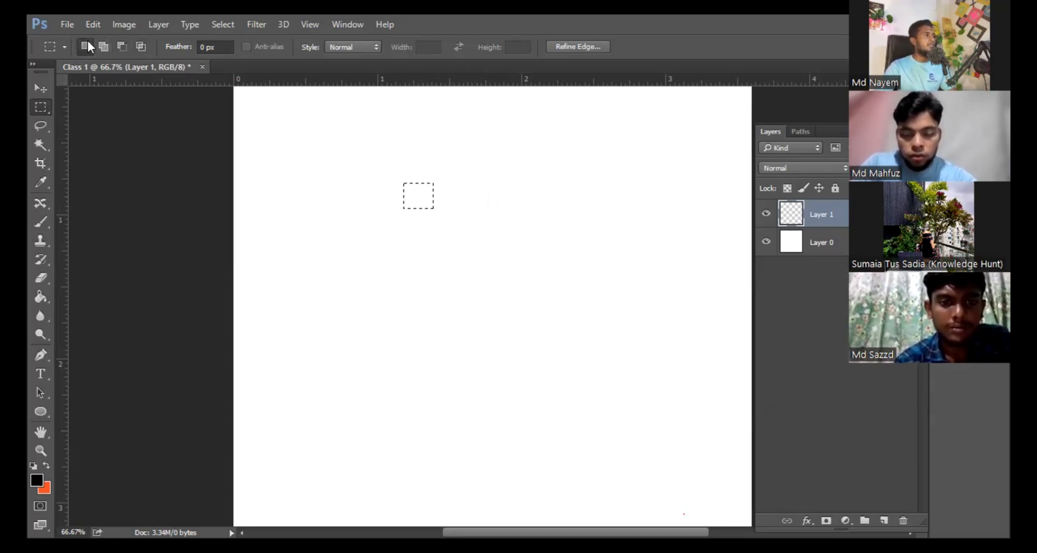
{"action": "left_click", "coordinate": [500, 218]}
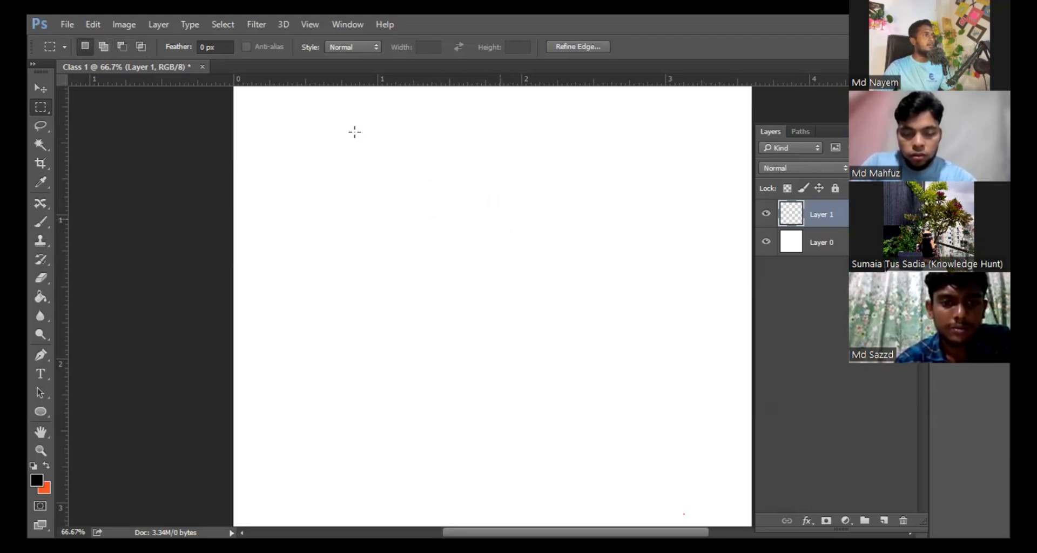
{"action": "left_click", "coordinate": [139, 45]}
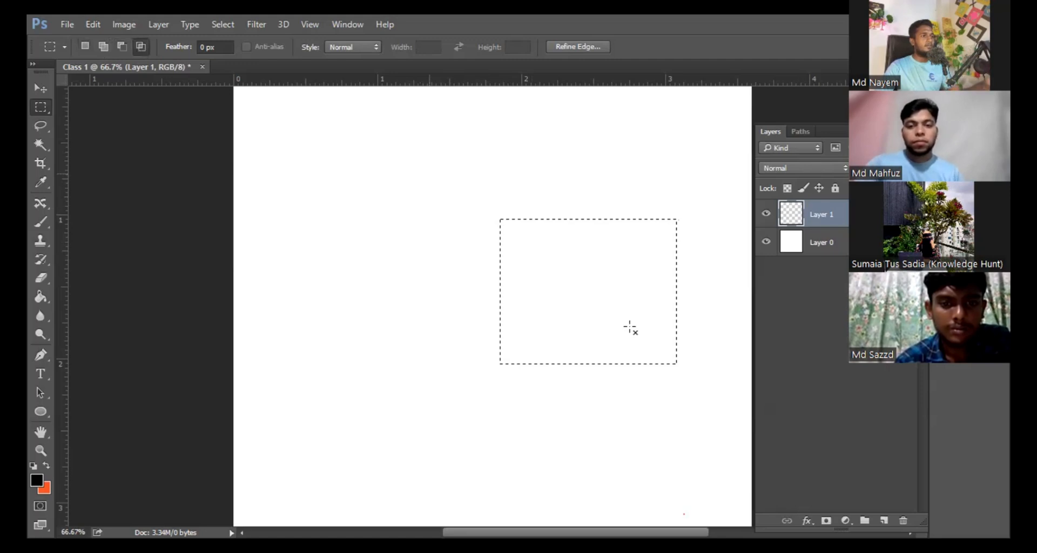
{"action": "left_click_drag", "start_coordinate": [430, 174], "coordinate": [630, 326]}
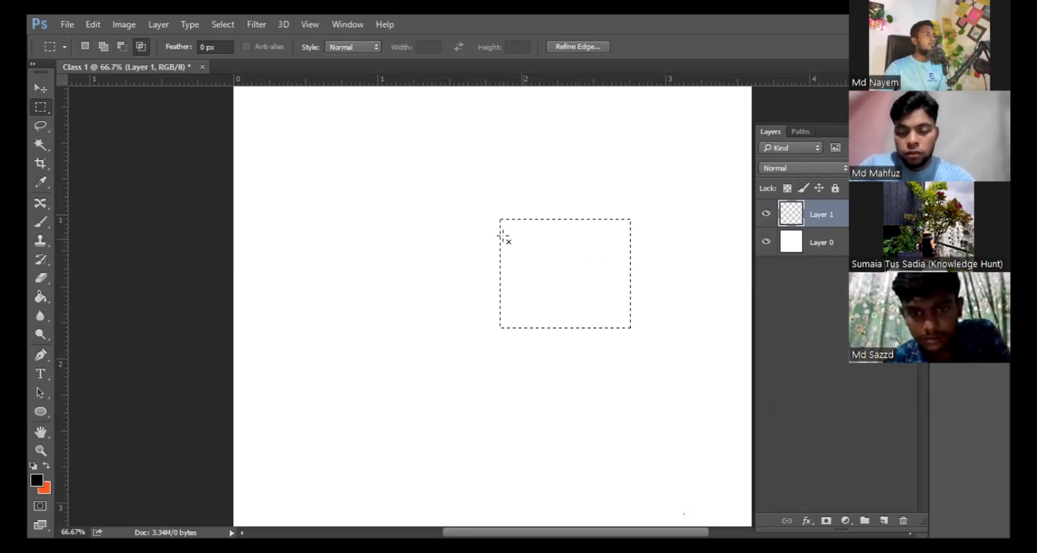
Paint a soft black dab in the selection's upper-left corner with the Brush Tool and deselect
{"action": "left_click", "coordinate": [41, 222]}
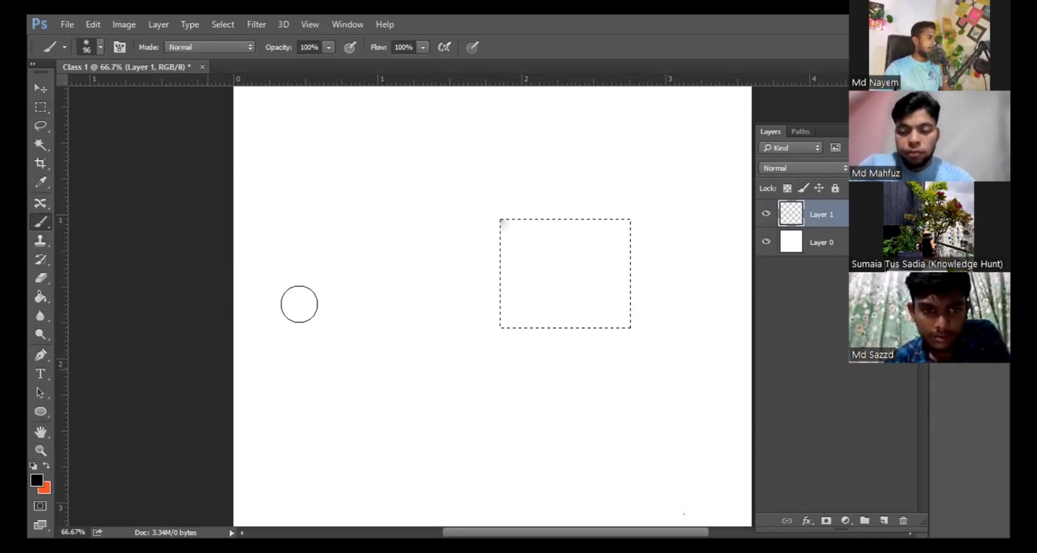
{"action": "key", "text": "ctrl+d"}
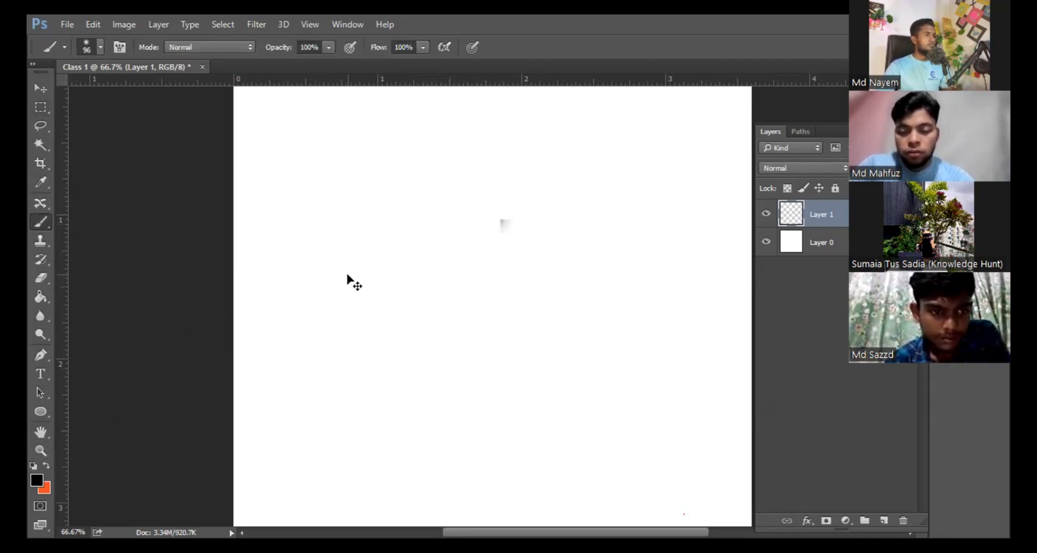
Without an active selection, paint a soft black blob, a diagonal stroke and a filled square across the upper canvas with the Brush Tool
{"action": "key", "text": "ctrl+z"}
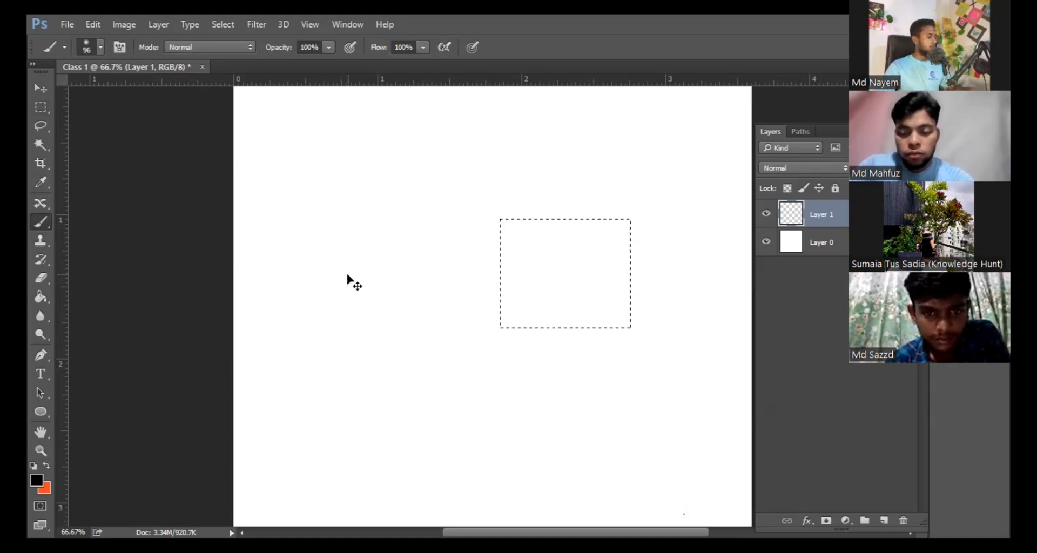
{"action": "key", "text": "ctrl+d"}
{"action": "mouse_move", "coordinate": [322, 208]}
{"action": "left_mouse_down"}
{"action": "mouse_move", "coordinate": [259, 225]}
{"action": "mouse_move", "coordinate": [286, 236]}
{"action": "mouse_move", "coordinate": [309, 222]}
{"action": "left_mouse_up"}
{"action": "left_click_drag", "start_coordinate": [429, 266], "coordinate": [499, 326]}
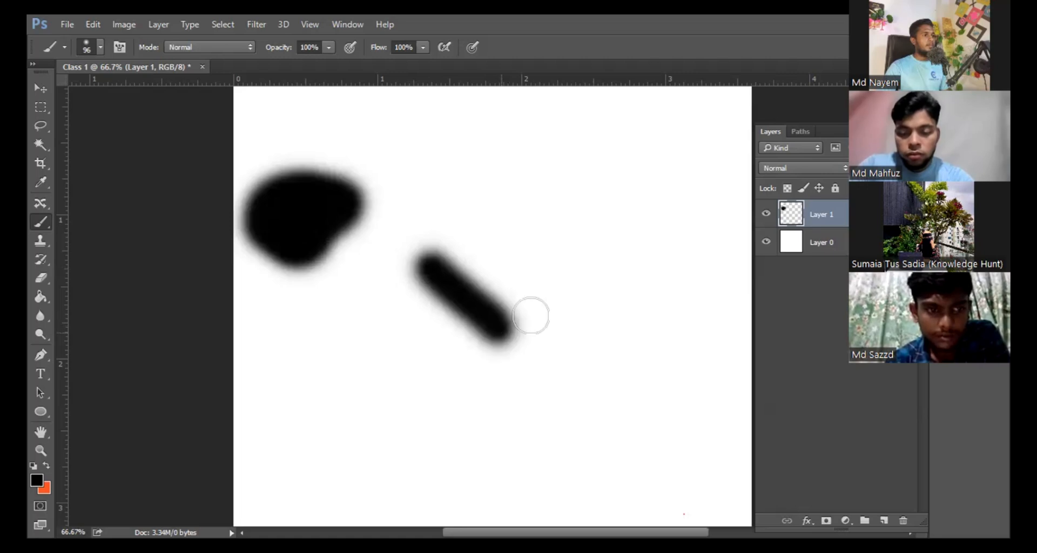
{"action": "mouse_move", "coordinate": [585, 184]}
{"action": "left_mouse_down"}
{"action": "mouse_move", "coordinate": [594, 318]}
{"action": "mouse_move", "coordinate": [705, 308]}
{"action": "mouse_move", "coordinate": [704, 248]}
{"action": "mouse_move", "coordinate": [689, 177]}
{"action": "mouse_move", "coordinate": [588, 176]}
{"action": "mouse_move", "coordinate": [602, 264]}
{"action": "mouse_move", "coordinate": [660, 283]}
{"action": "mouse_move", "coordinate": [605, 286]}
{"action": "mouse_move", "coordinate": [673, 272]}
{"action": "mouse_move", "coordinate": [673, 200]}
{"action": "mouse_move", "coordinate": [625, 201]}
{"action": "mouse_move", "coordinate": [633, 259]}
{"action": "mouse_move", "coordinate": [663, 226]}
{"action": "mouse_move", "coordinate": [650, 247]}
{"action": "mouse_move", "coordinate": [666, 268]}
{"action": "left_mouse_up"}
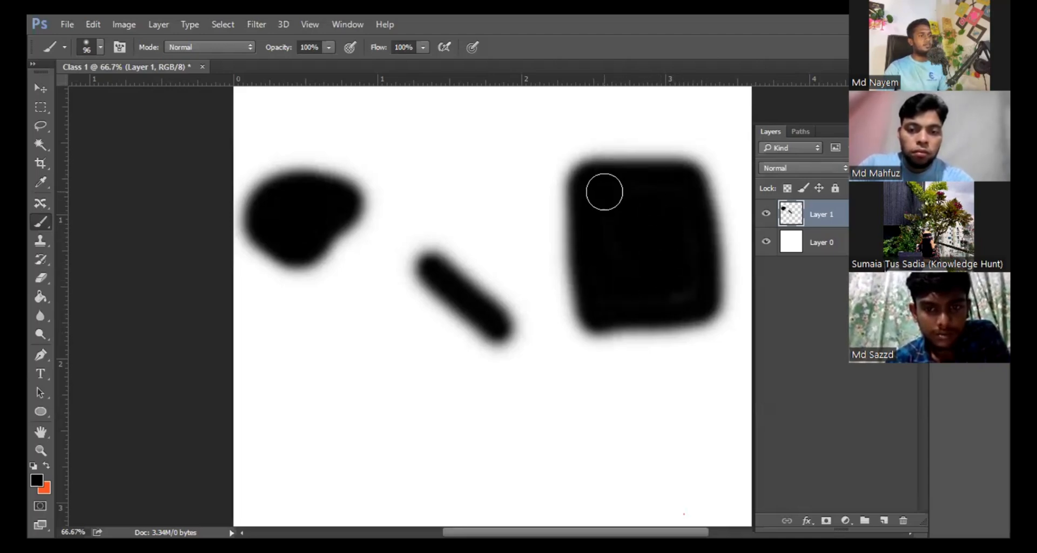
{"action": "scroll", "coordinate": [602, 220], "scroll_direction": "down", "scroll_amount": 1}
{"action": "scroll", "coordinate": [594, 233], "scroll_direction": "down", "scroll_amount": 2}
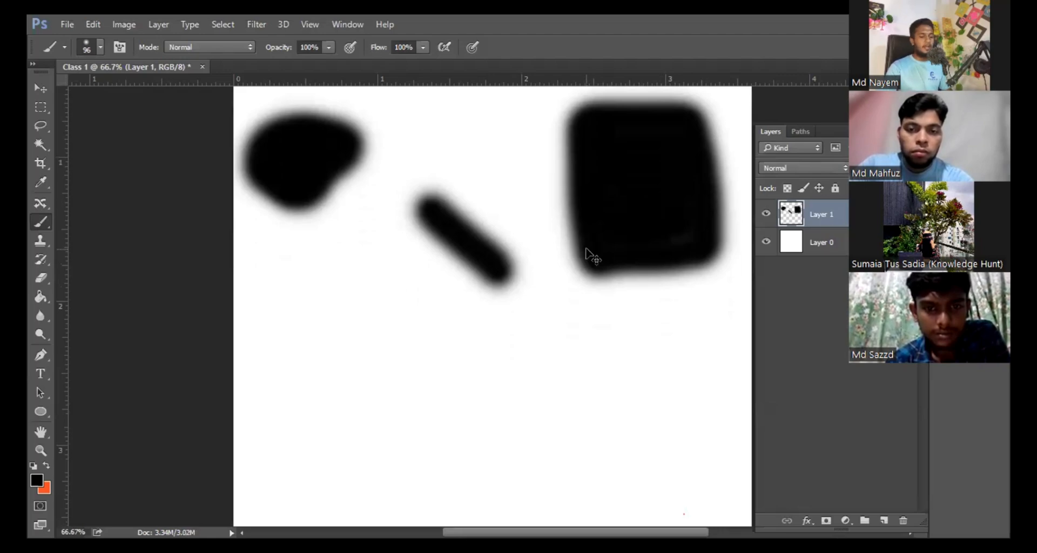
{"action": "key", "text": "ctrl+minus"}
{"action": "key", "text": "ctrl+minus"}
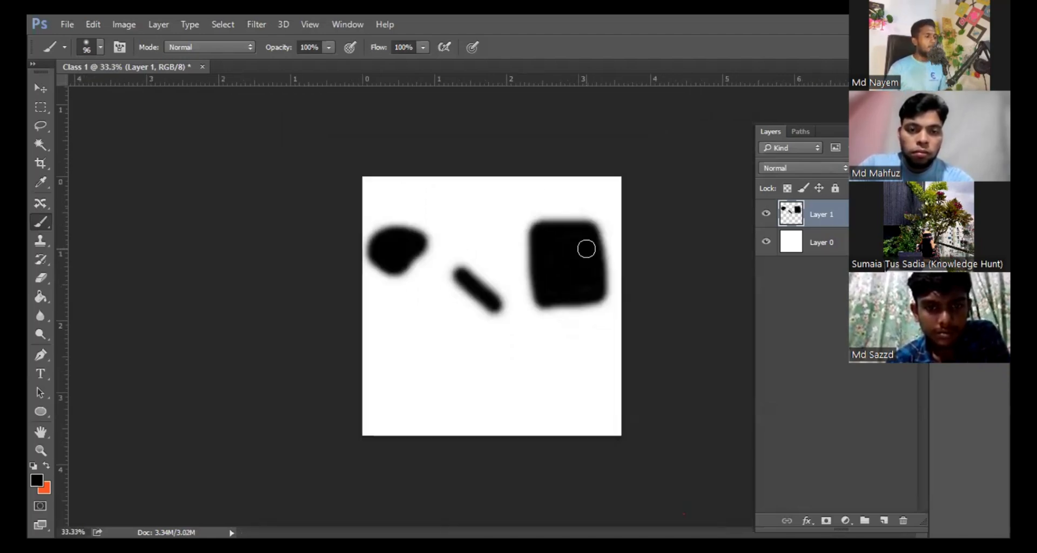
{"action": "key", "text": "ctrl+plus"}
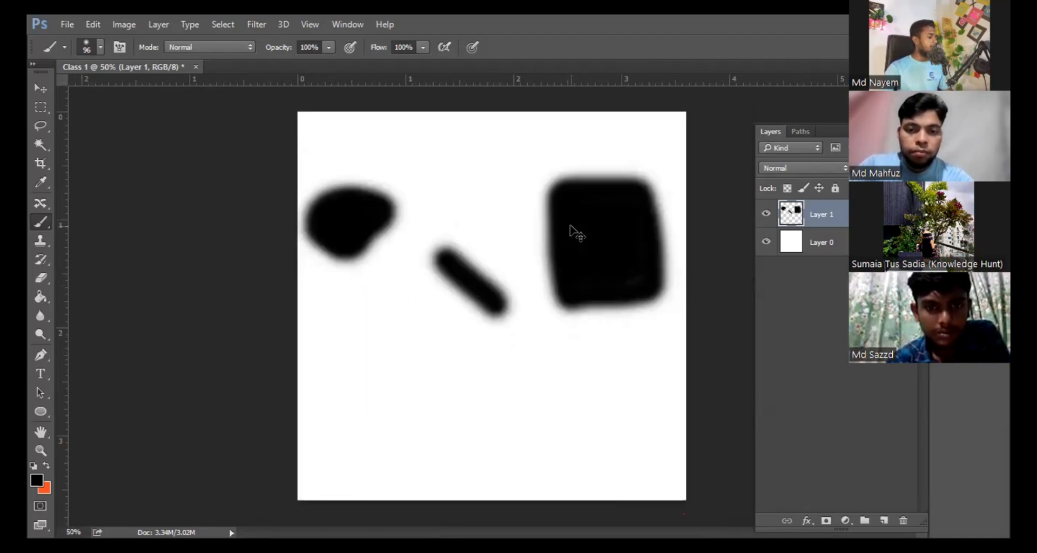
Undo the three freehand brush shapes on Layer 1
{"action": "key", "text": "ctrl+z"}
{"action": "key", "text": "ctrl+z"}
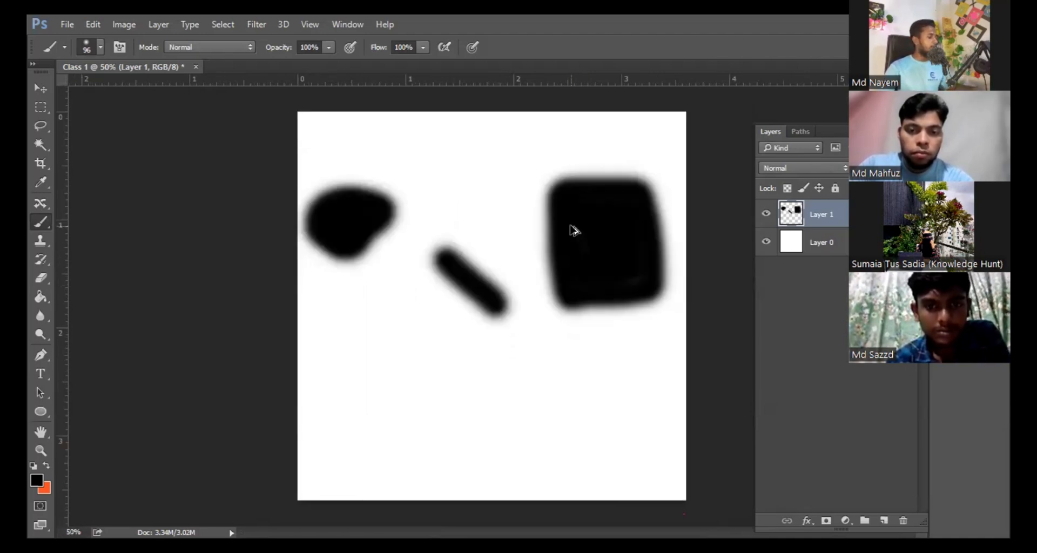
{"action": "key", "text": "ctrl+z"}
{"action": "key", "text": "ctrl+alt+z"}
{"action": "key", "text": "ctrl+alt+z"}
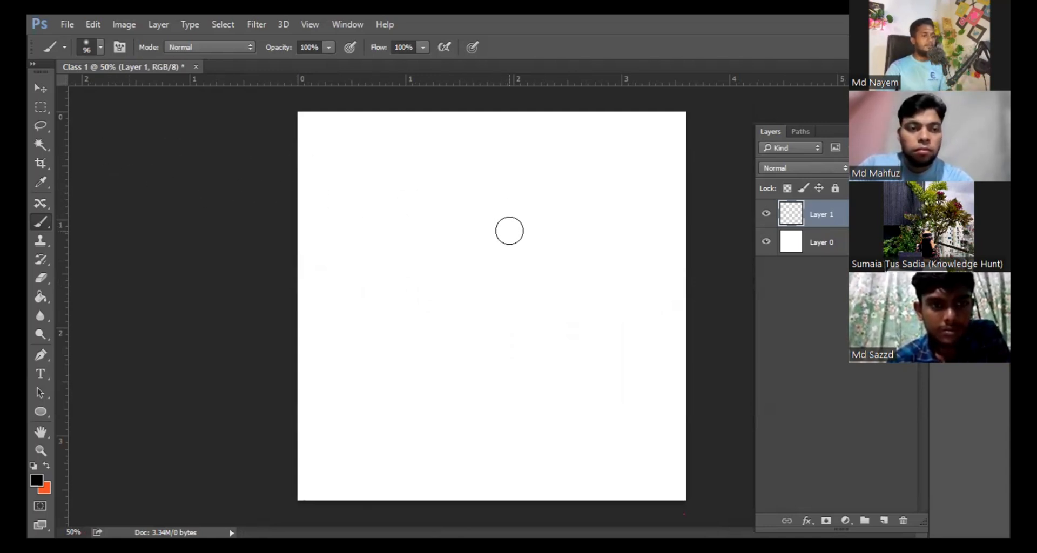
Make a rectangular marquee selection above the canvas centre and fill it completely with black using the Brush Tool
{"action": "left_click", "coordinate": [43, 109]}
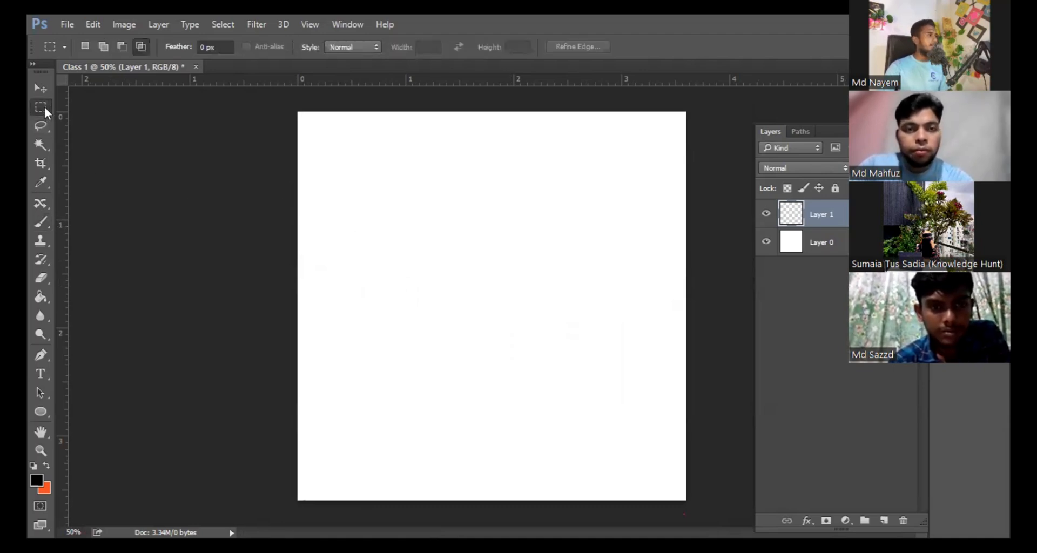
{"action": "right_click", "coordinate": [45, 110]}
{"action": "left_click", "coordinate": [403, 188]}
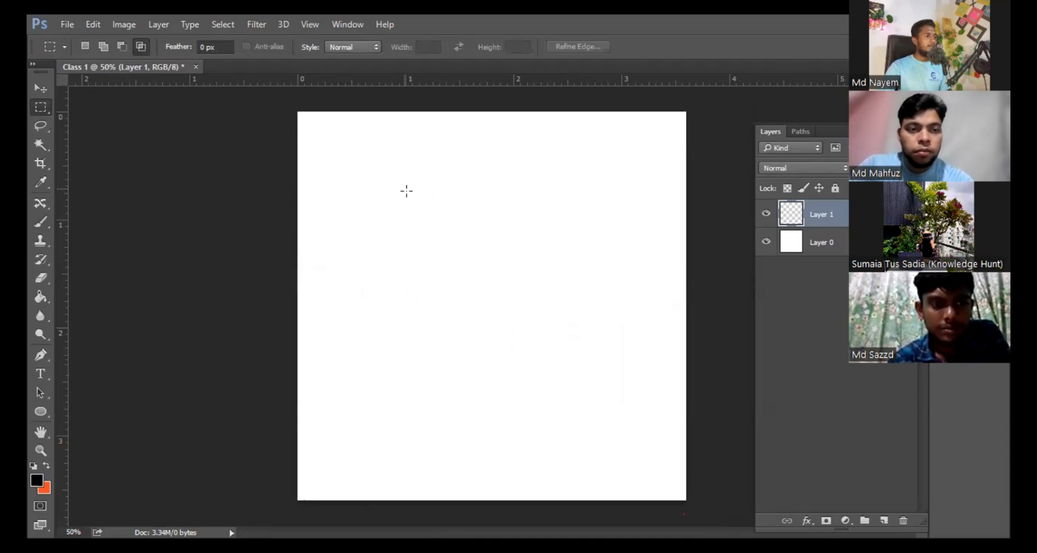
{"action": "left_click_drag", "start_coordinate": [557, 326], "coordinate": [558, 326]}
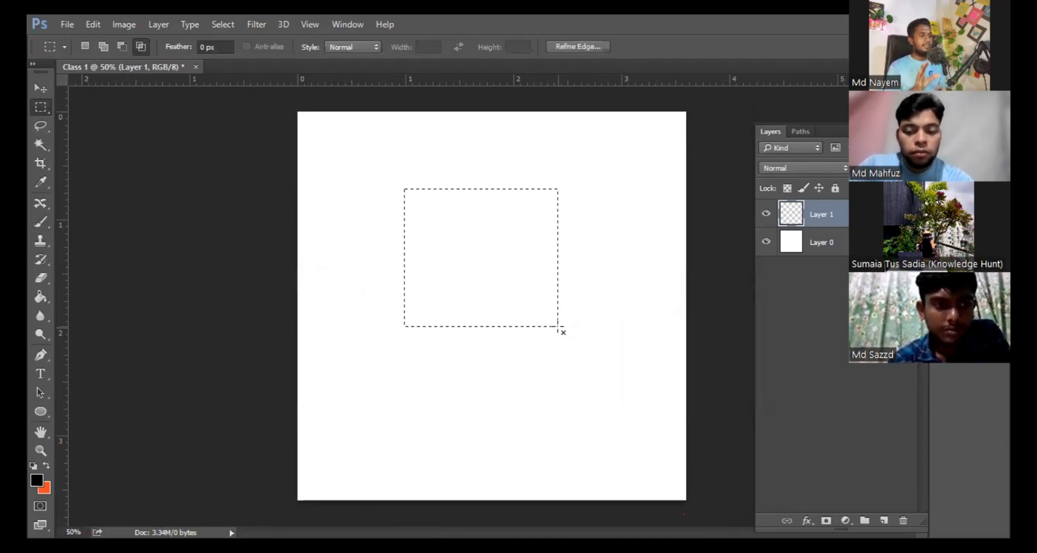
{"action": "left_click", "coordinate": [41, 223]}
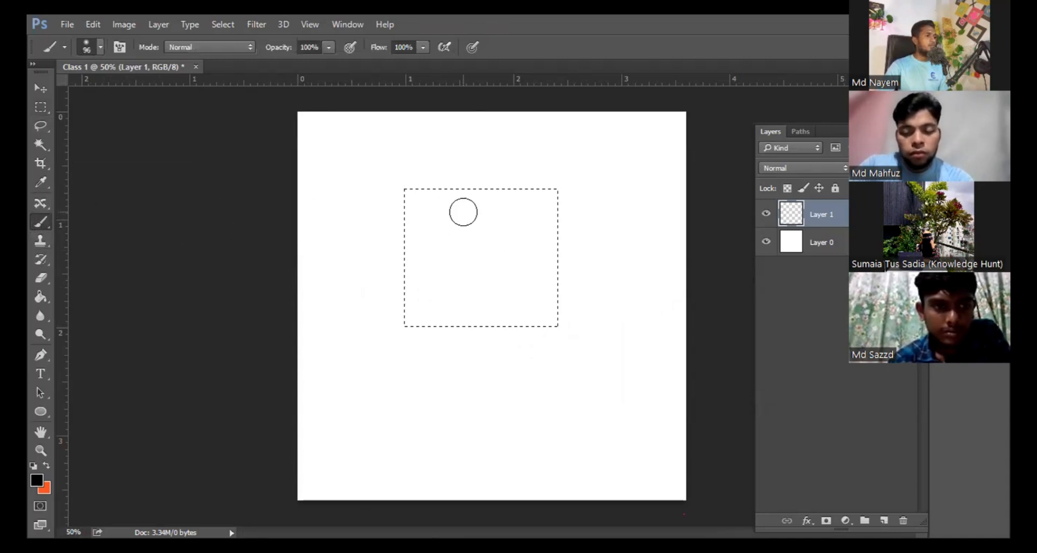
{"action": "mouse_move", "coordinate": [430, 199]}
{"action": "left_mouse_down"}
{"action": "mouse_move", "coordinate": [280, 235]}
{"action": "mouse_move", "coordinate": [620, 211]}
{"action": "mouse_move", "coordinate": [551, 278]}
{"action": "mouse_move", "coordinate": [602, 282]}
{"action": "mouse_move", "coordinate": [585, 236]}
{"action": "mouse_move", "coordinate": [598, 274]}
{"action": "mouse_move", "coordinate": [571, 309]}
{"action": "mouse_move", "coordinate": [622, 310]}
{"action": "mouse_move", "coordinate": [646, 328]}
{"action": "left_mouse_up"}
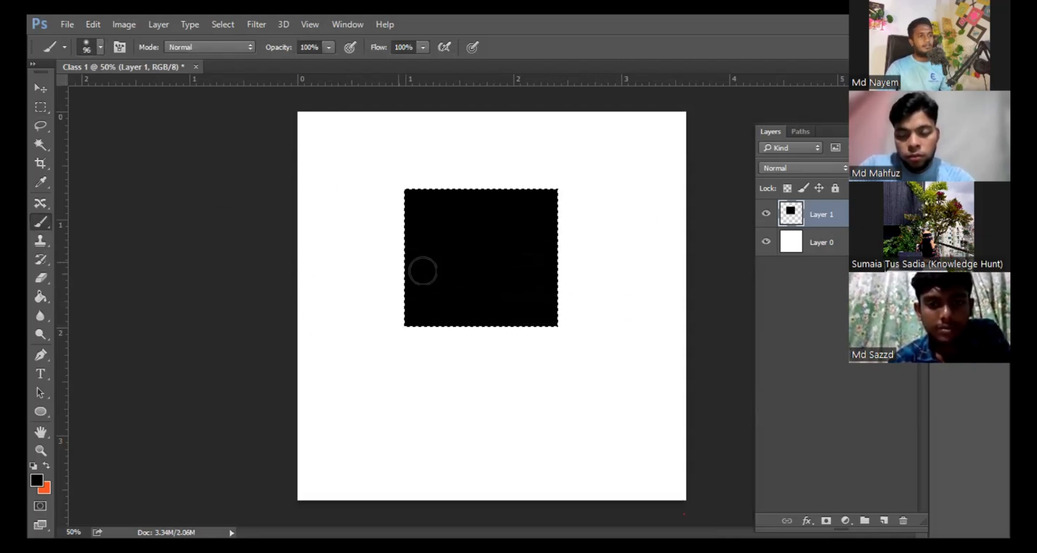
{"action": "scroll", "coordinate": [483, 318], "scroll_direction": "down", "scroll_amount": 2}
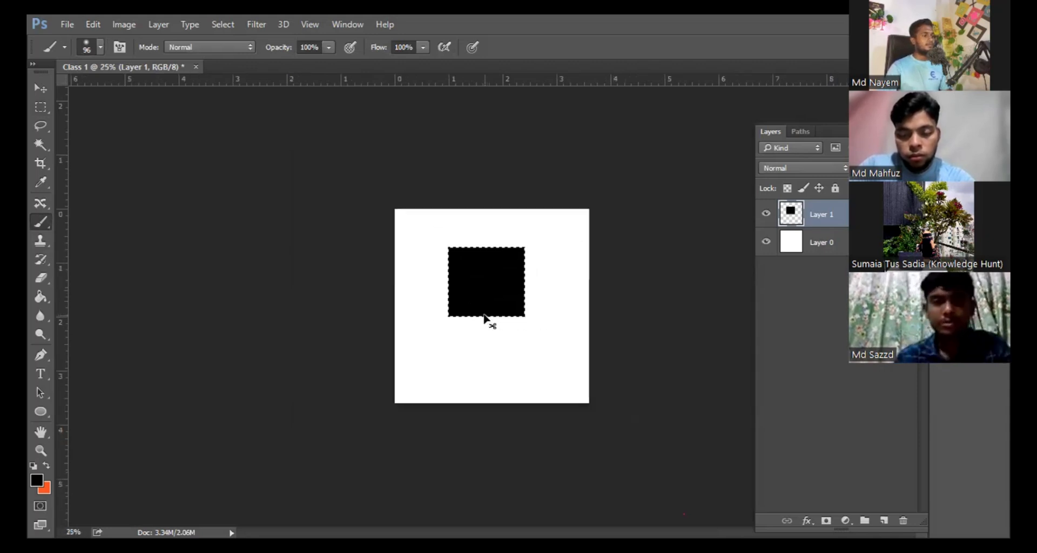
{"action": "scroll", "coordinate": [484, 318], "scroll_direction": "up", "scroll_amount": 2}
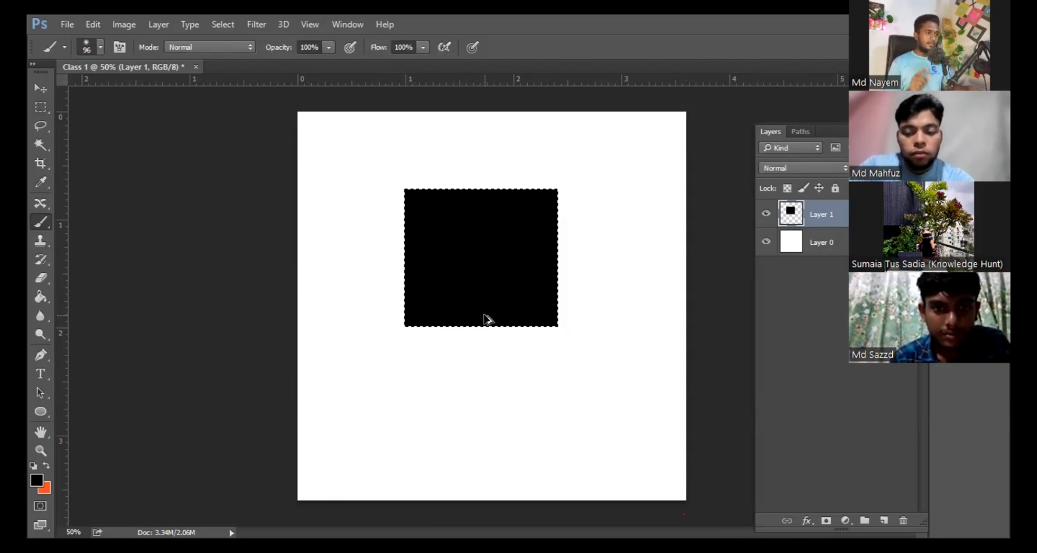
Remove the painted rectangle and its selection, and make a new rectangular marquee selection in the upper middle of the canvas
{"action": "key", "text": "ctrl+d"}
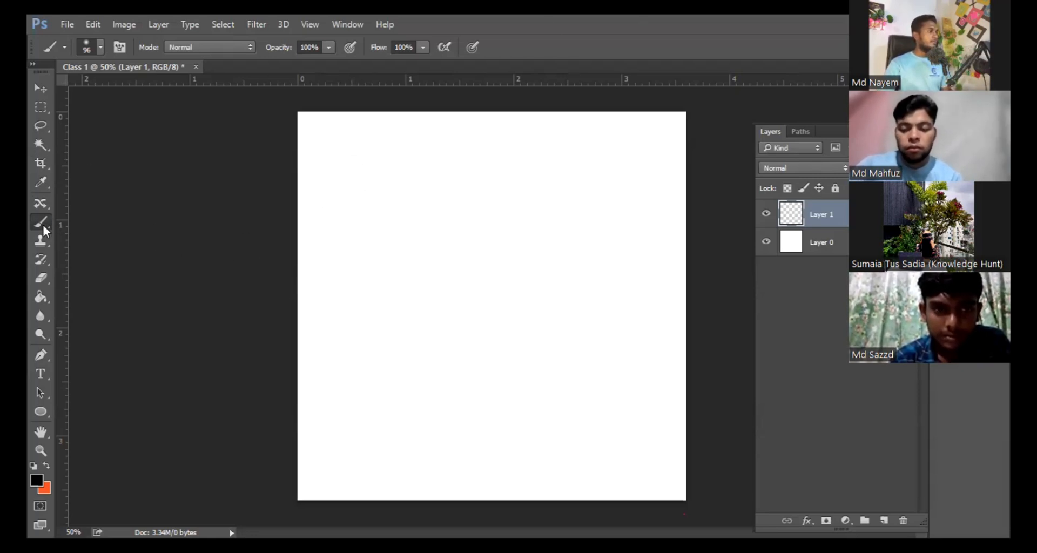
{"action": "left_click", "coordinate": [37, 108]}
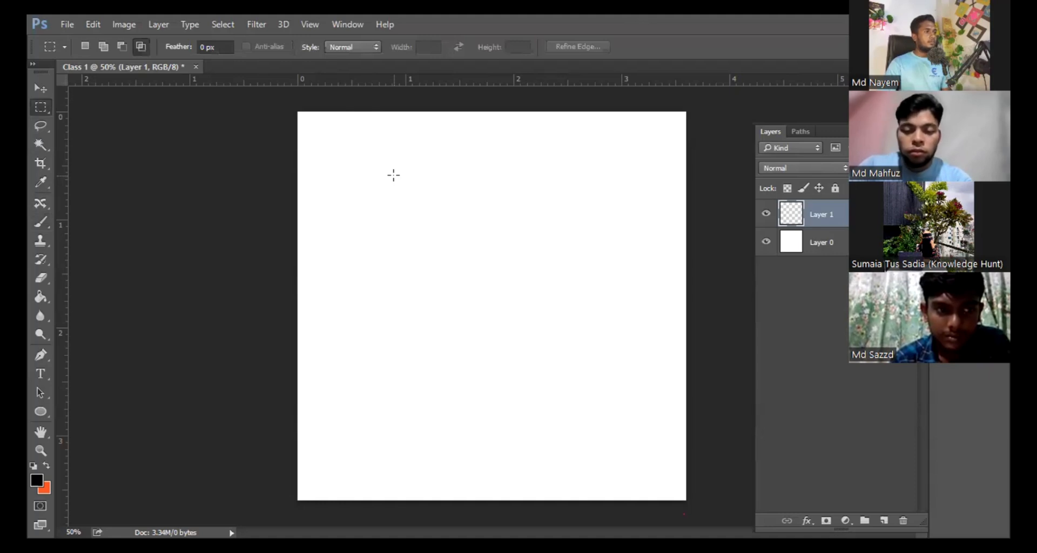
{"action": "left_click_drag", "start_coordinate": [547, 308], "coordinate": [394, 176]}
{"action": "left_click", "coordinate": [40, 221]}
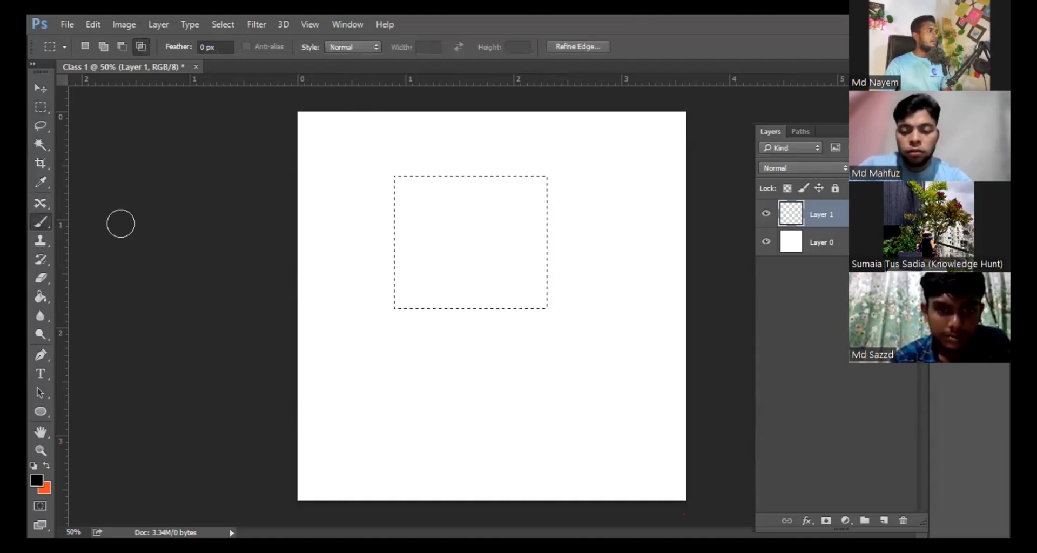
Paint black across the upper part of the rectangular selection with the Brush Tool and undo the painting
{"action": "mouse_move", "coordinate": [464, 167]}
{"action": "left_mouse_down"}
{"action": "mouse_move", "coordinate": [206, 243]}
{"action": "mouse_move", "coordinate": [257, 242]}
{"action": "mouse_move", "coordinate": [270, 202]}
{"action": "left_mouse_up"}
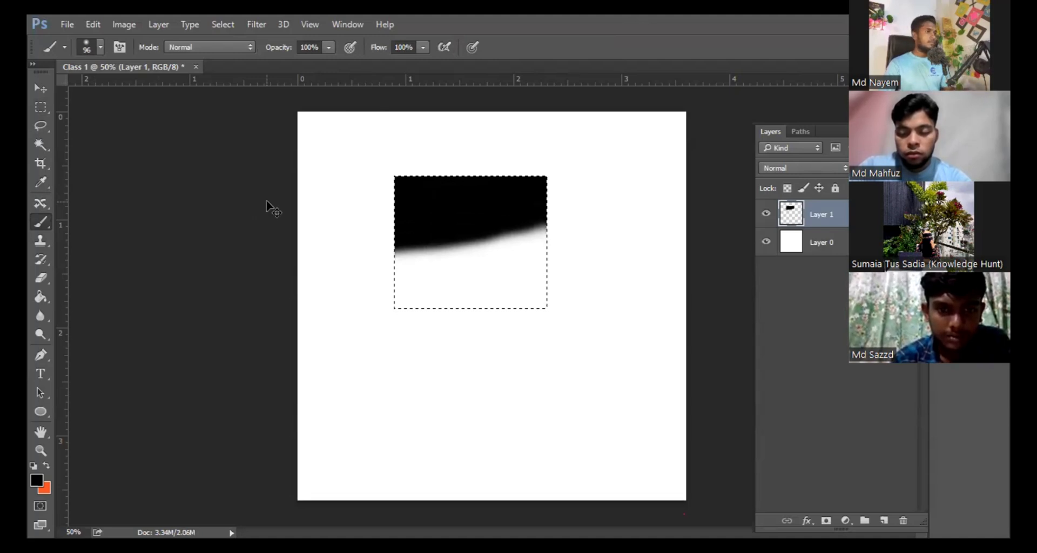
{"action": "key", "text": "ctrl+z"}
{"action": "key", "text": "ctrl+minus"}
{"action": "key", "text": "ctrl+plus"}
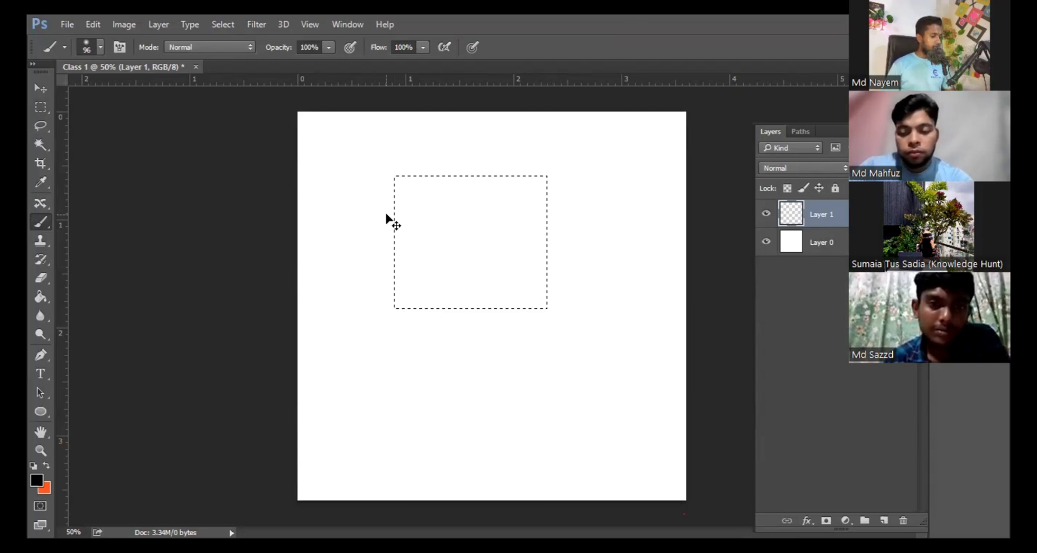
Invert the rectangular selection back and forth, ending with everything outside the rectangle selected
{"action": "key", "text": "ctrl+shift+i"}
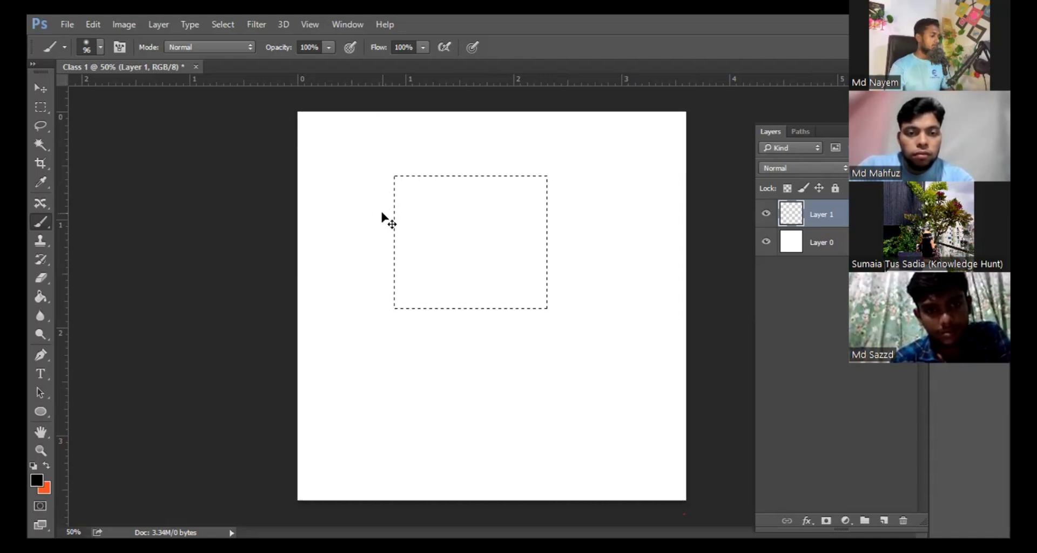
{"action": "key", "text": "ctrl+shift+i"}
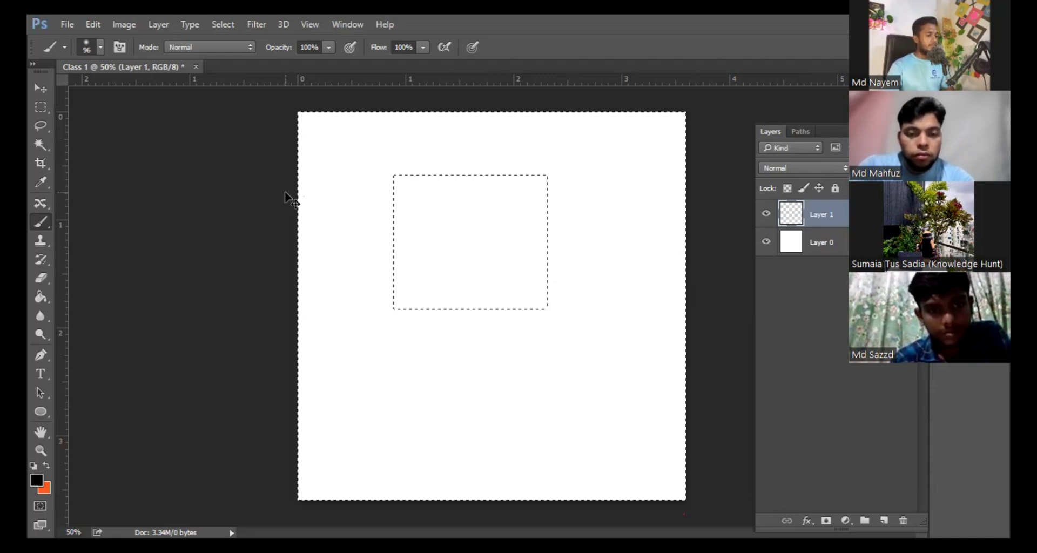
{"action": "key", "text": "ctrl+shift+i"}
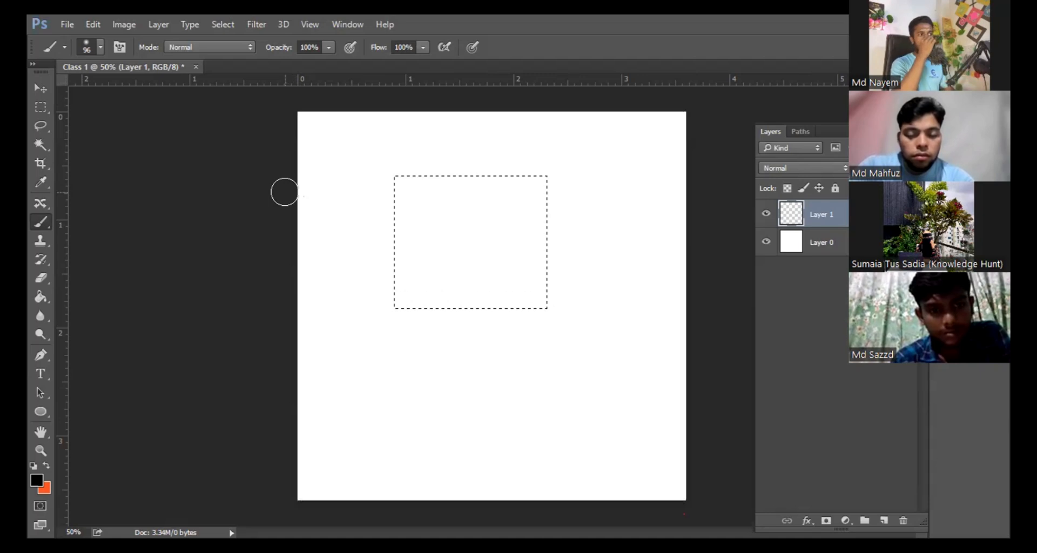
{"action": "key", "text": "ctrl+shift+i"}
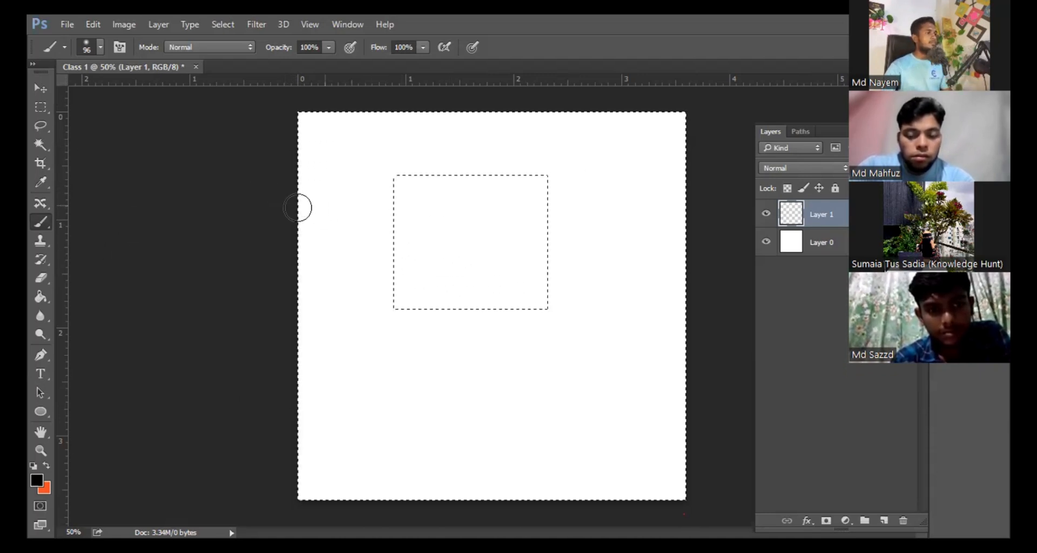
Paint black around the unselected rectangle over about the upper two thirds of the canvas with the Brush Tool and deselect
{"action": "mouse_move", "coordinate": [297, 205]}
{"action": "left_mouse_down"}
{"action": "mouse_move", "coordinate": [183, 245]}
{"action": "mouse_move", "coordinate": [165, 290]}
{"action": "mouse_move", "coordinate": [527, 218]}
{"action": "mouse_move", "coordinate": [630, 219]}
{"action": "mouse_move", "coordinate": [169, 345]}
{"action": "mouse_move", "coordinate": [640, 251]}
{"action": "mouse_move", "coordinate": [127, 359]}
{"action": "mouse_move", "coordinate": [753, 199]}
{"action": "mouse_move", "coordinate": [198, 162]}
{"action": "mouse_move", "coordinate": [573, 135]}
{"action": "left_mouse_up"}
{"action": "mouse_move", "coordinate": [152, 164]}
{"action": "left_mouse_down"}
{"action": "mouse_move", "coordinate": [383, 192]}
{"action": "mouse_move", "coordinate": [404, 117]}
{"action": "mouse_move", "coordinate": [486, 178]}
{"action": "mouse_move", "coordinate": [671, 136]}
{"action": "mouse_move", "coordinate": [649, 135]}
{"action": "mouse_move", "coordinate": [609, 199]}
{"action": "mouse_move", "coordinate": [316, 297]}
{"action": "mouse_move", "coordinate": [447, 342]}
{"action": "mouse_move", "coordinate": [421, 363]}
{"action": "left_mouse_up"}
{"action": "left_click", "coordinate": [41, 88]}
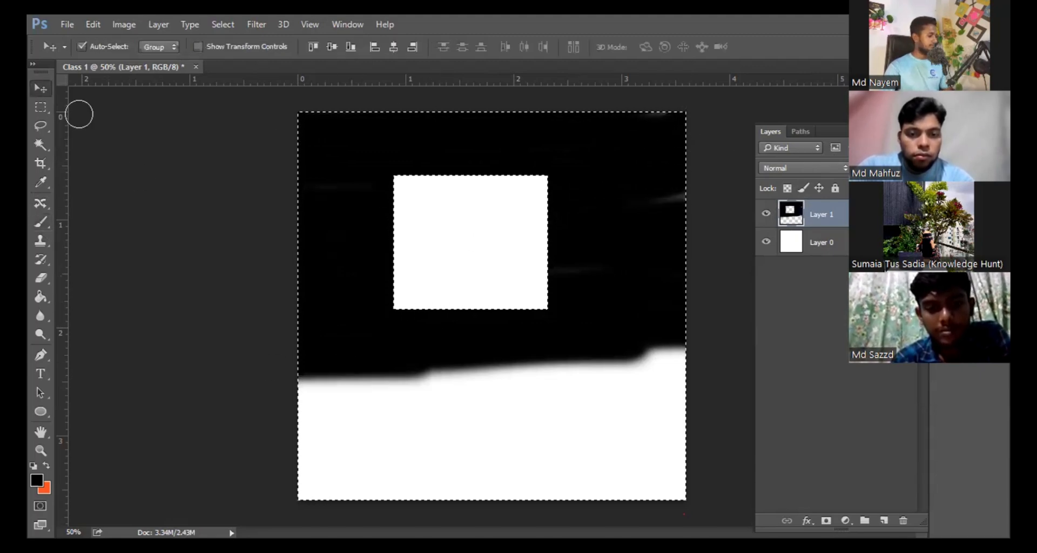
{"action": "key", "text": "ctrl+d"}
{"action": "key", "text": "ctrl+minus"}
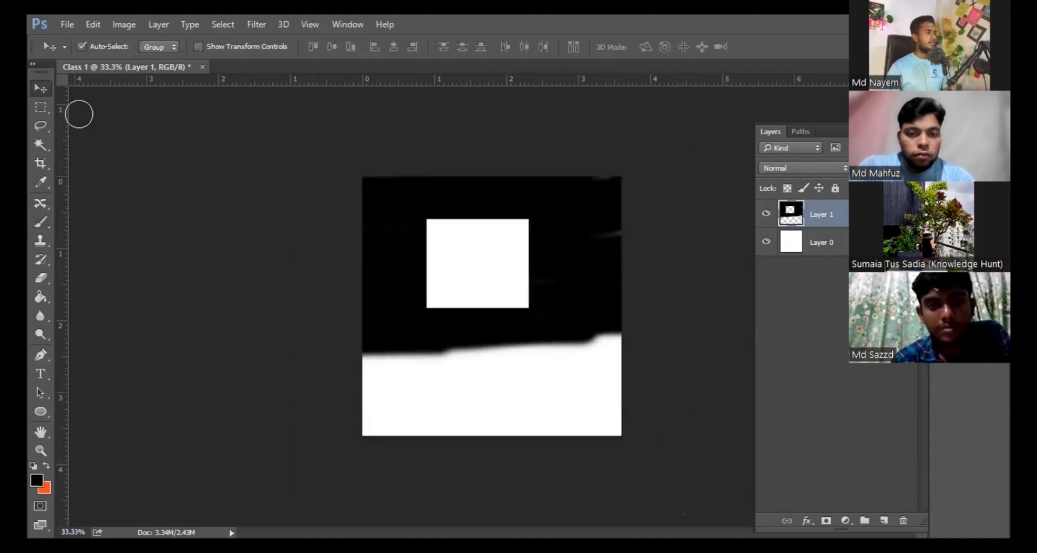
{"action": "key", "text": "ctrl+plus"}
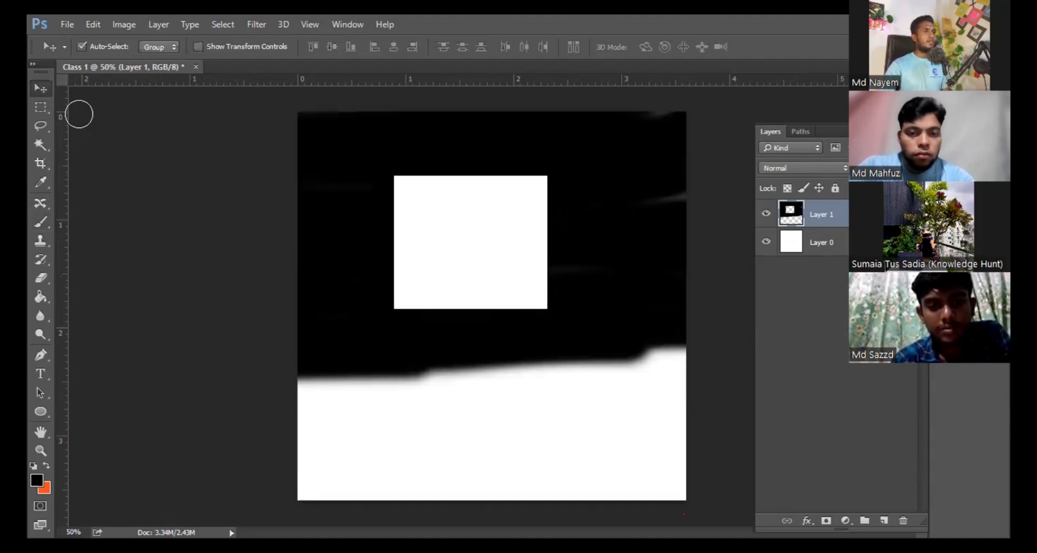
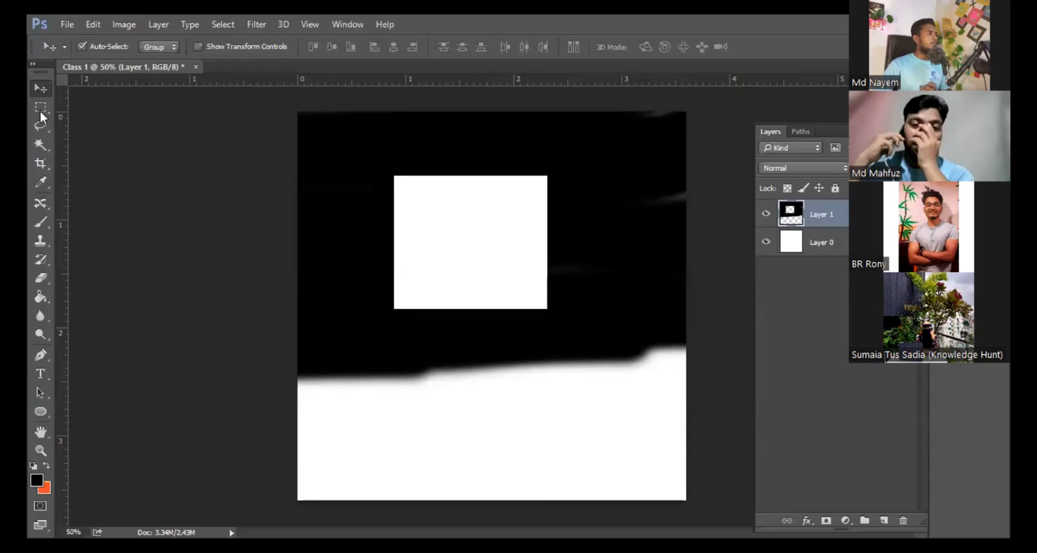
Delete Layer 1 with its painting, leaving only Layer 0 in the document
{"action": "left_click", "coordinate": [41, 111]}
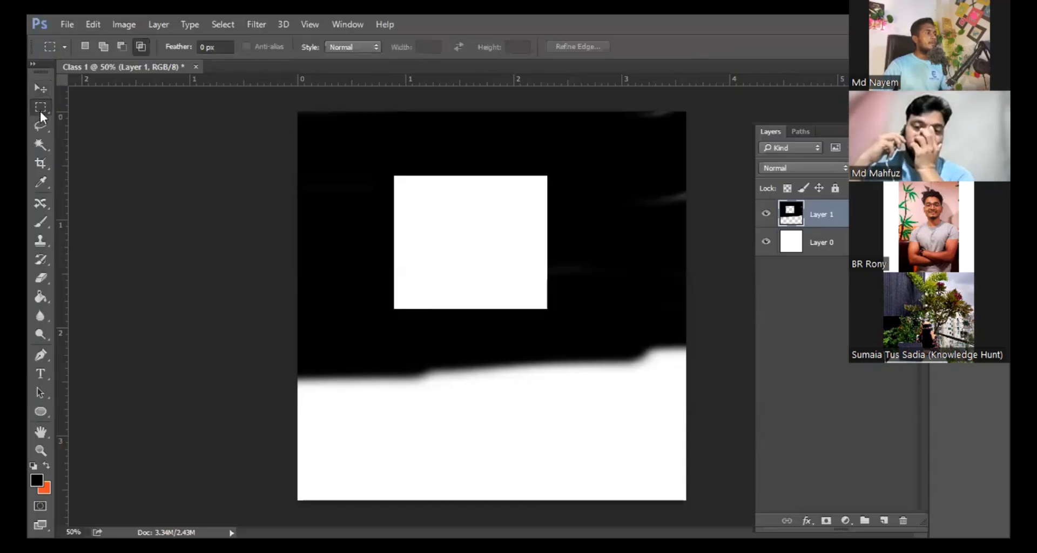
{"action": "right_click", "coordinate": [40, 111]}
{"action": "left_click", "coordinate": [40, 111]}
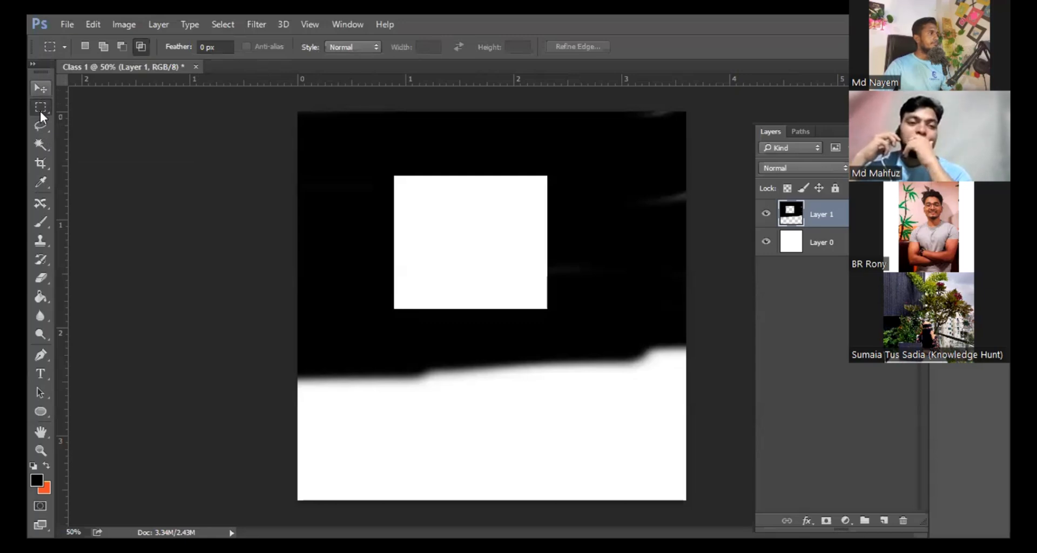
{"action": "key", "text": "v"}
{"action": "key", "text": "Delete"}
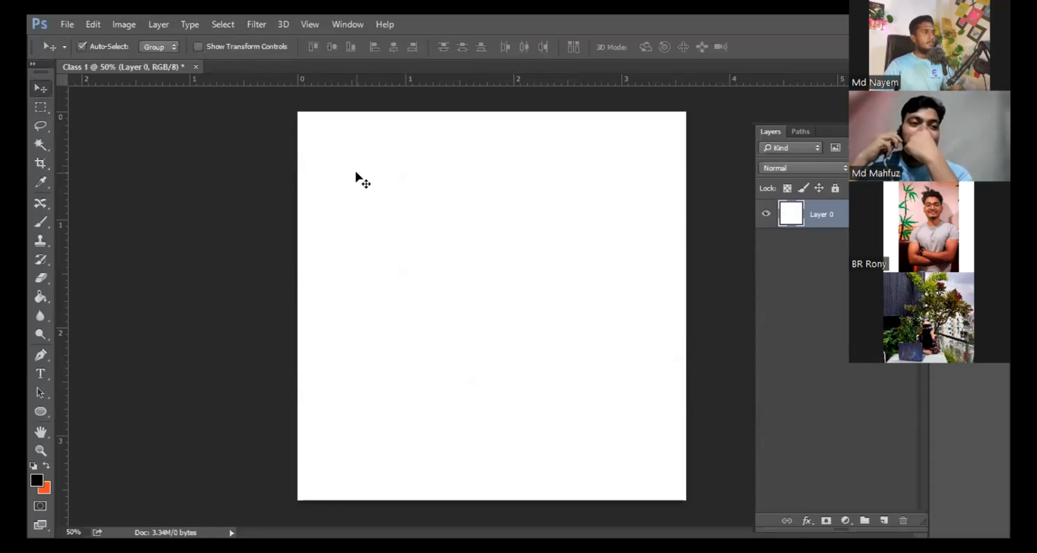
Open the black airplane image 3bc33ac1d9b41fe64a49363f12468031 from the Downloads folder
{"action": "left_click", "coordinate": [35, 127]}
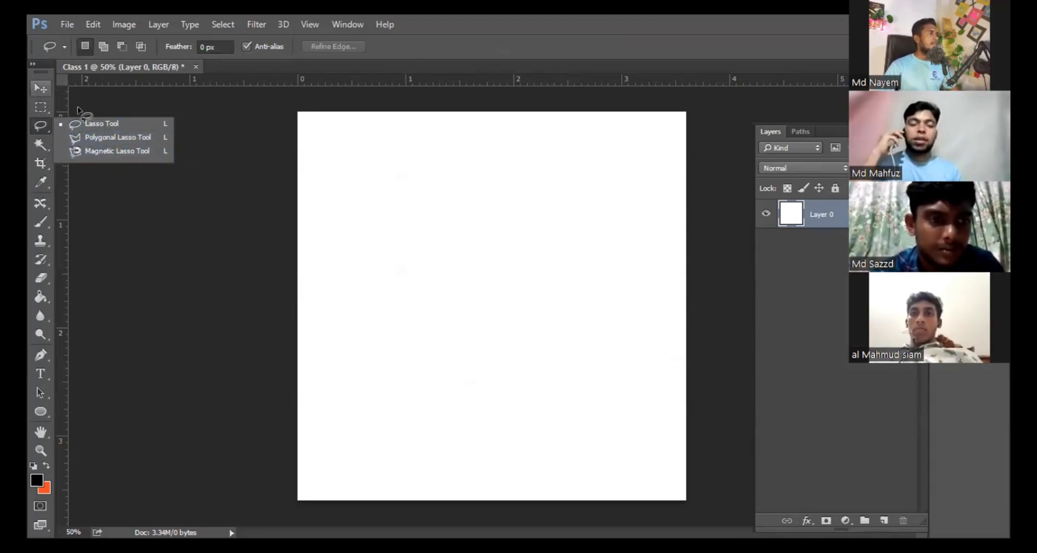
{"action": "key", "text": "v"}
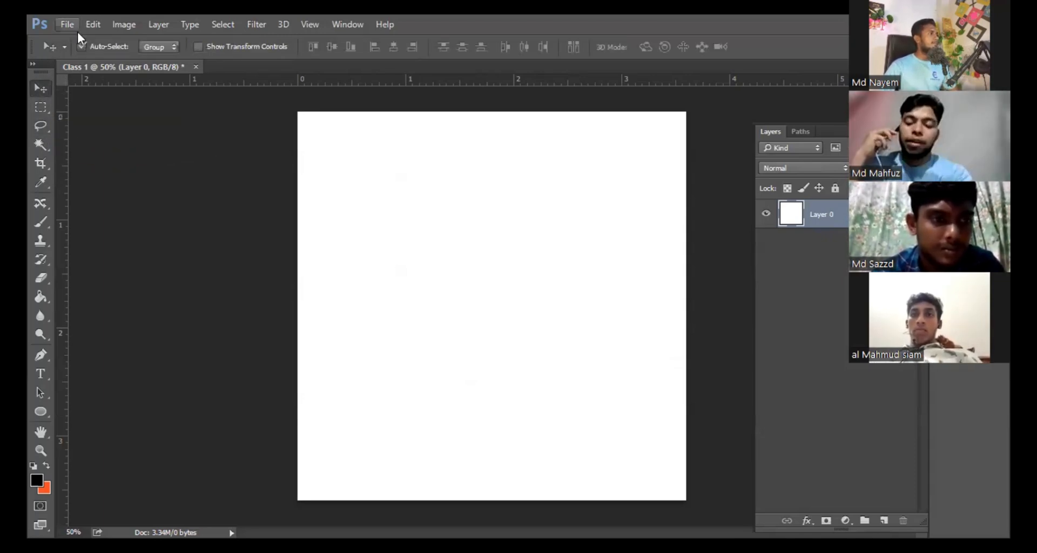
{"action": "left_click", "coordinate": [70, 27]}
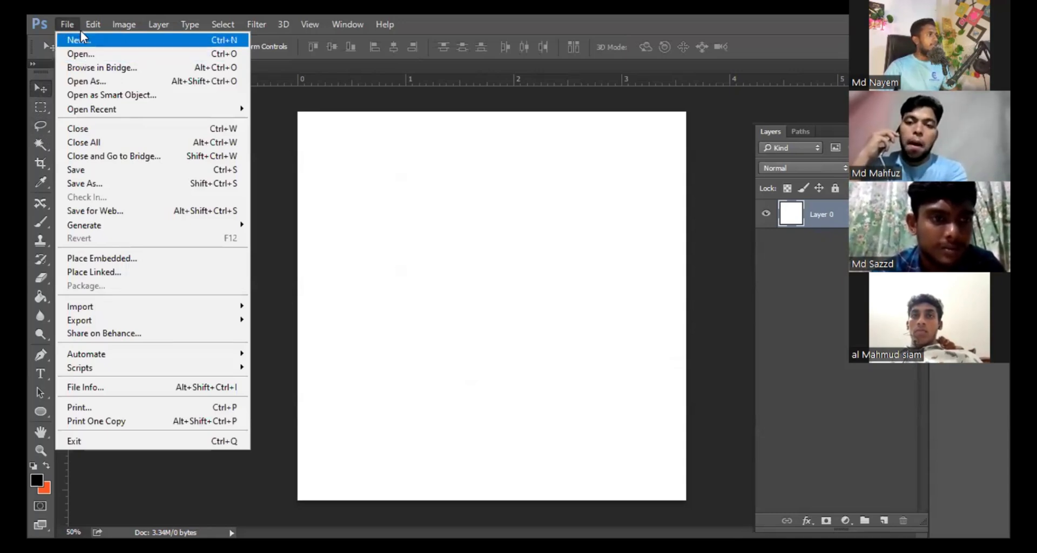
{"action": "left_click", "coordinate": [79, 55]}
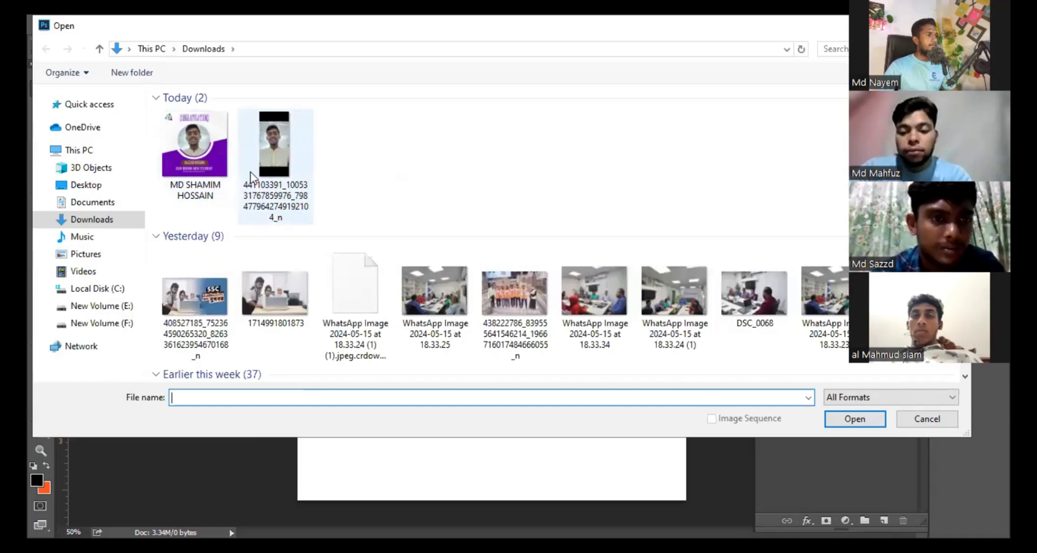
{"action": "scroll", "coordinate": [283, 185], "scroll_direction": "down", "scroll_amount": 4}
{"action": "scroll", "coordinate": [346, 220], "scroll_direction": "down", "scroll_amount": 12}
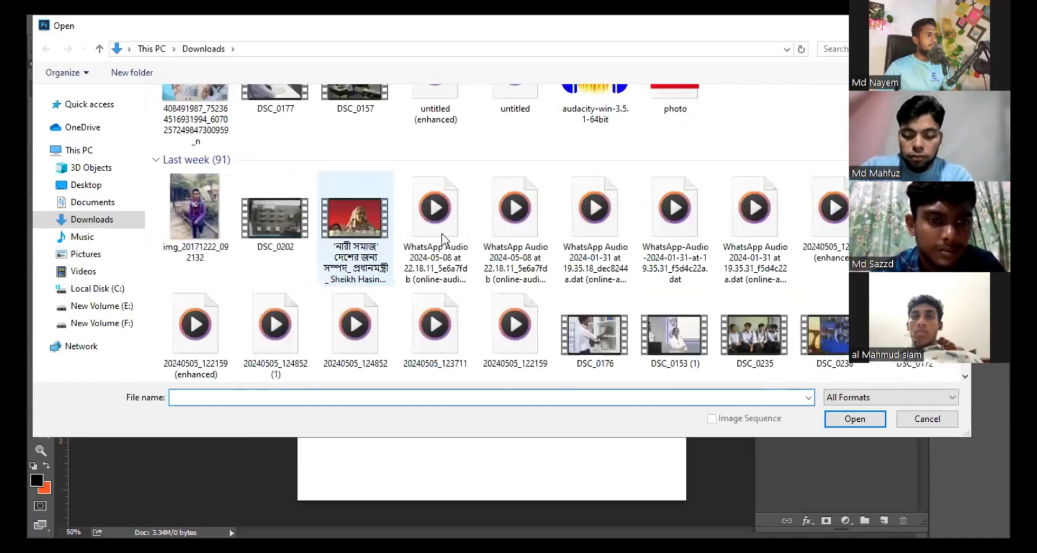
{"action": "scroll", "coordinate": [517, 246], "scroll_direction": "down", "scroll_amount": 2}
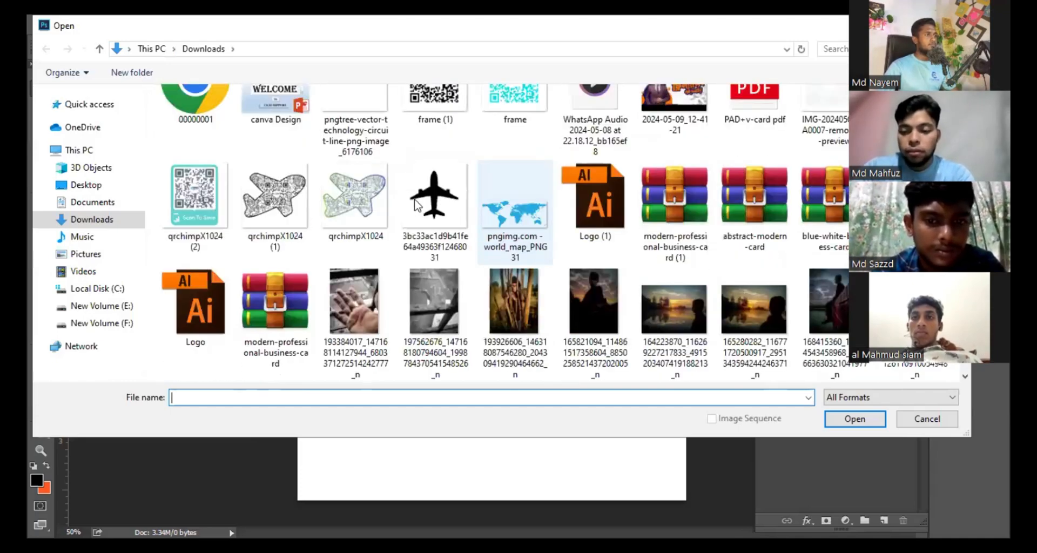
{"action": "left_click", "coordinate": [434, 205]}
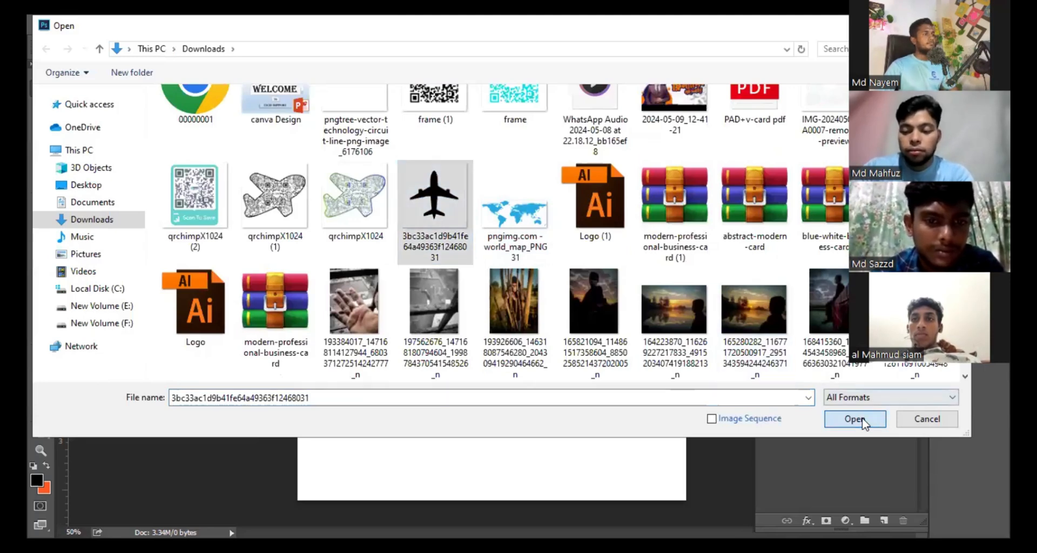
{"action": "double_click", "coordinate": [455, 173]}
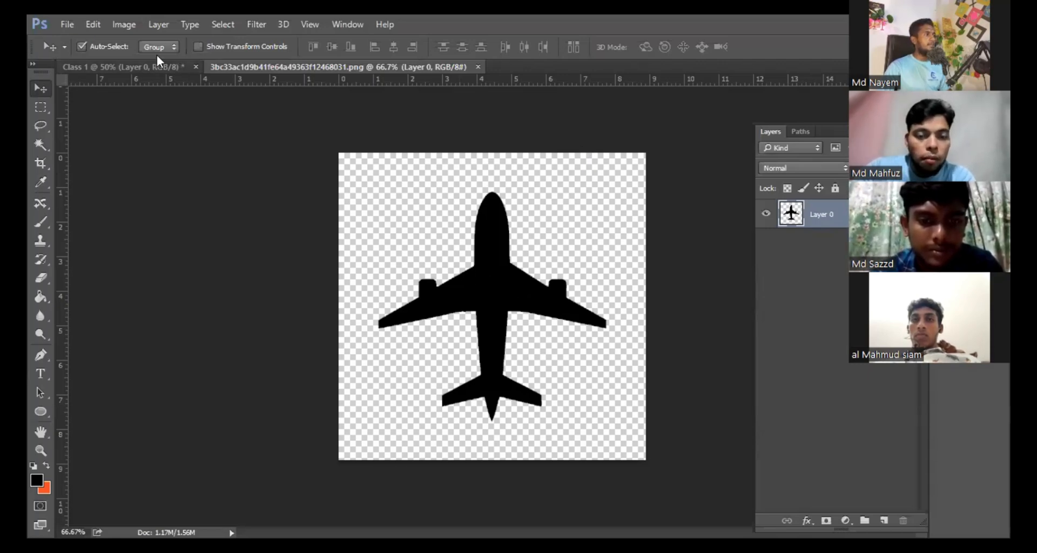
Copy the airplane from its image file into the Class 1 document, placing it just below the middle of the canvas
{"action": "key", "text": "ctrl+Tab"}
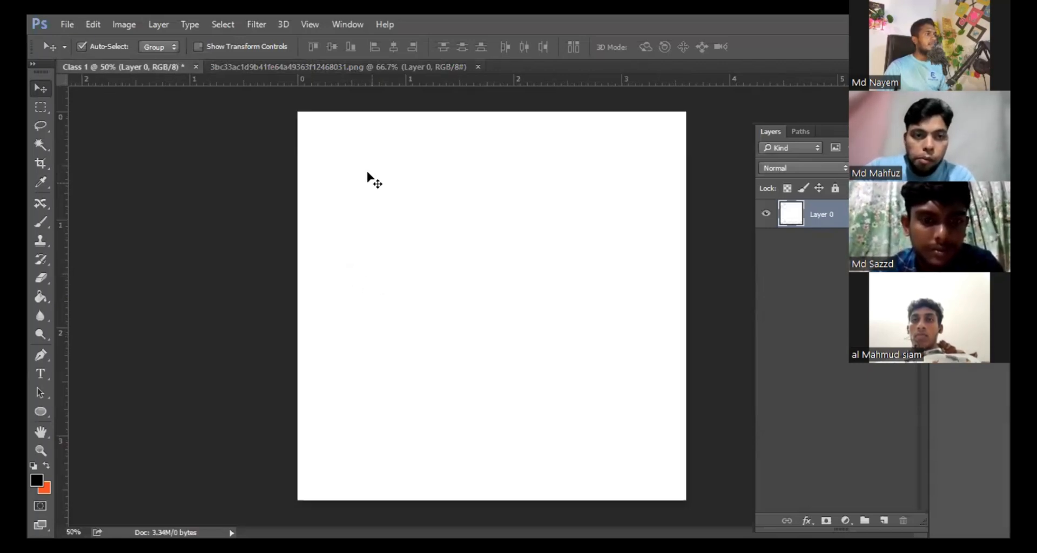
{"action": "left_click", "coordinate": [333, 67]}
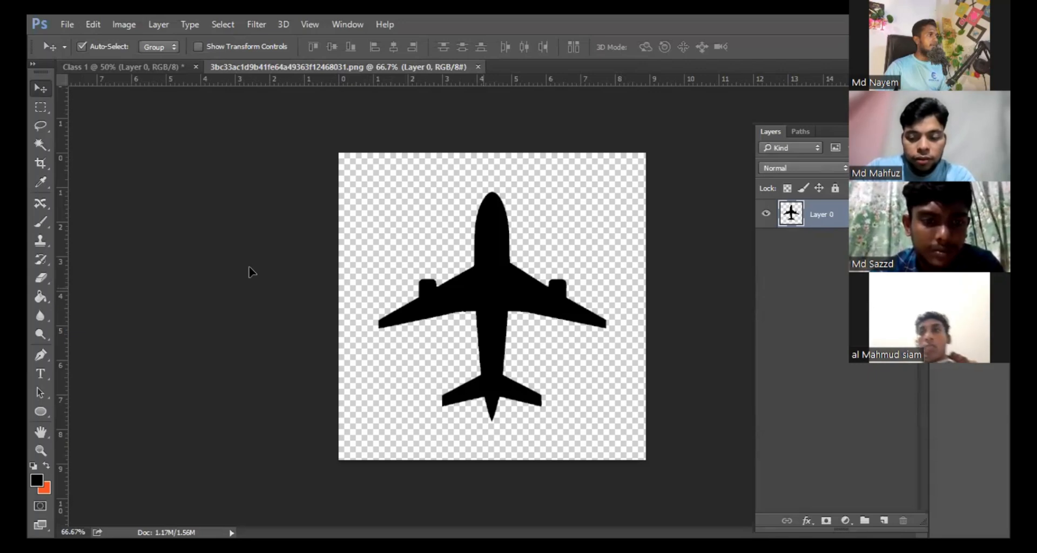
{"action": "key", "text": "ctrl+Tab"}
{"action": "left_click_drag", "start_coordinate": [456, 324], "coordinate": [459, 326]}
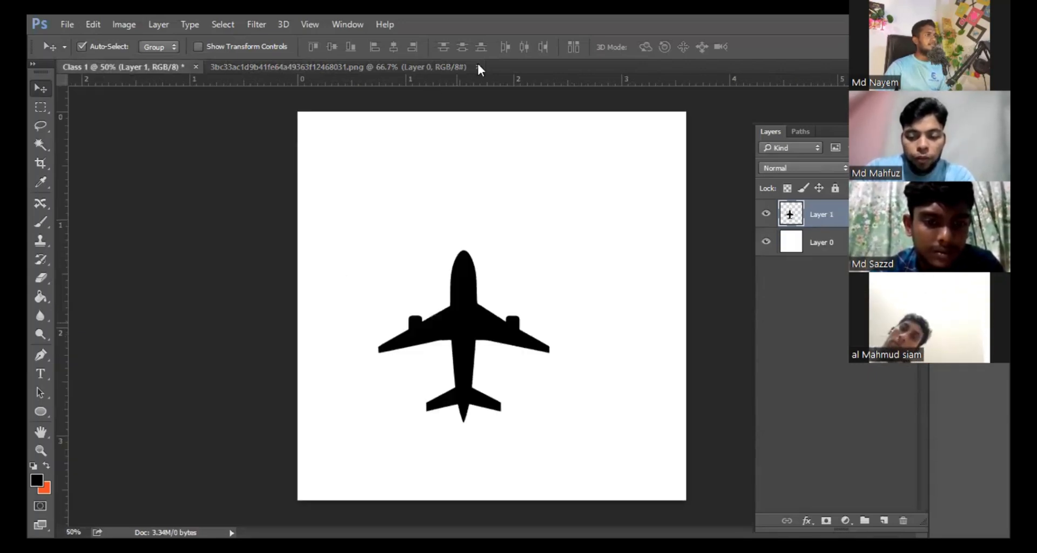
Place a second copy of the airplane in the upper left of the Class 1 canvas and close the airplane image file
{"action": "left_click", "coordinate": [449, 67]}
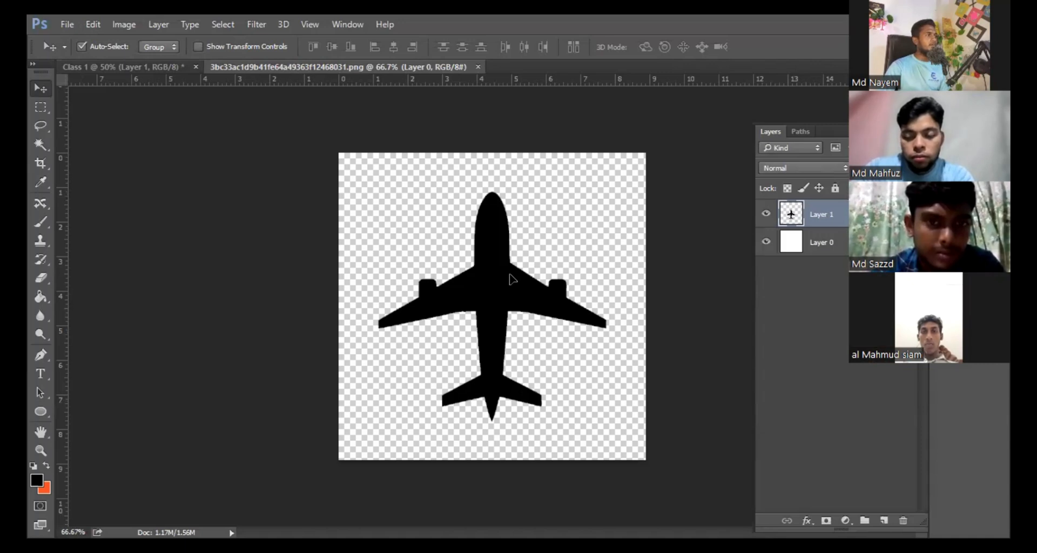
{"action": "key", "text": "ctrl+Tab"}
{"action": "left_click_drag", "start_coordinate": [510, 275], "coordinate": [368, 236]}
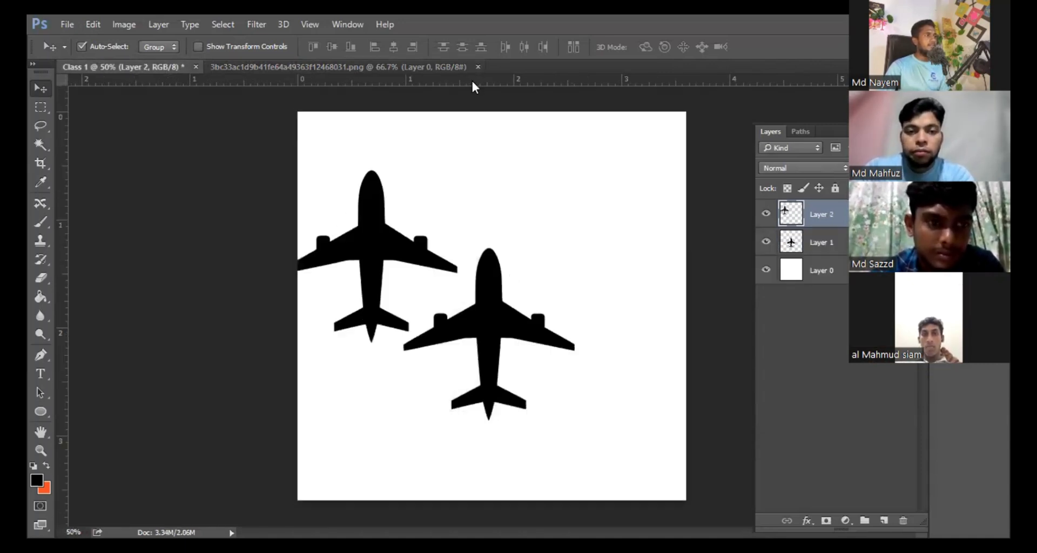
{"action": "left_click", "coordinate": [438, 66]}
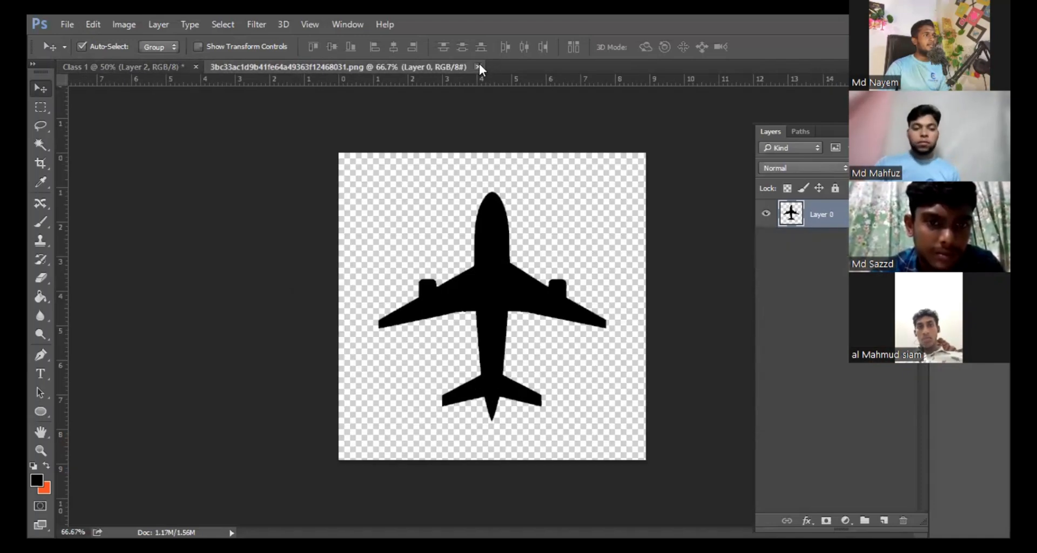
{"action": "left_click", "coordinate": [478, 67]}
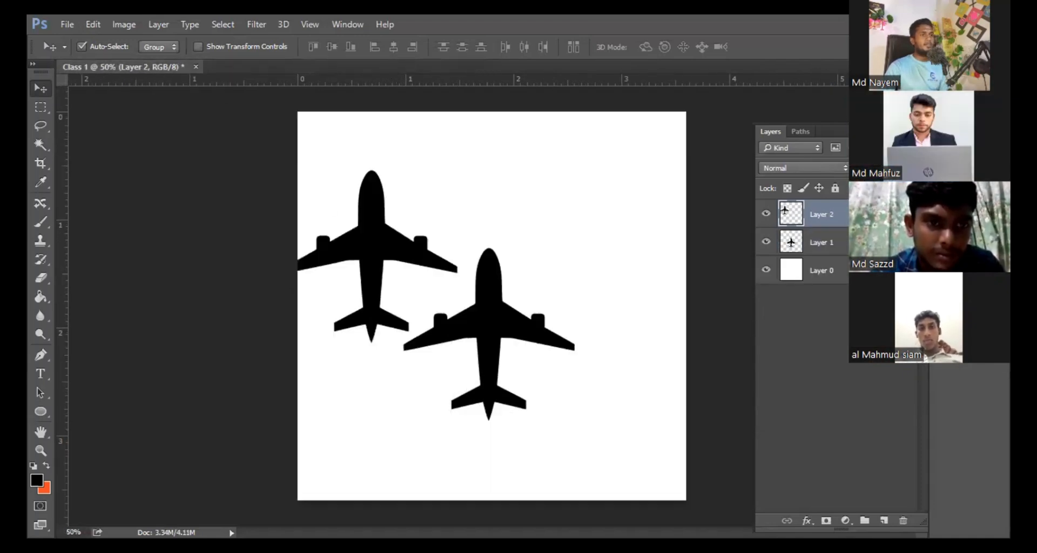
Remove the upper-left airplane along with its layer and move the remaining airplane slightly up to the middle of the canvas
{"action": "key", "text": "ctrl+["}
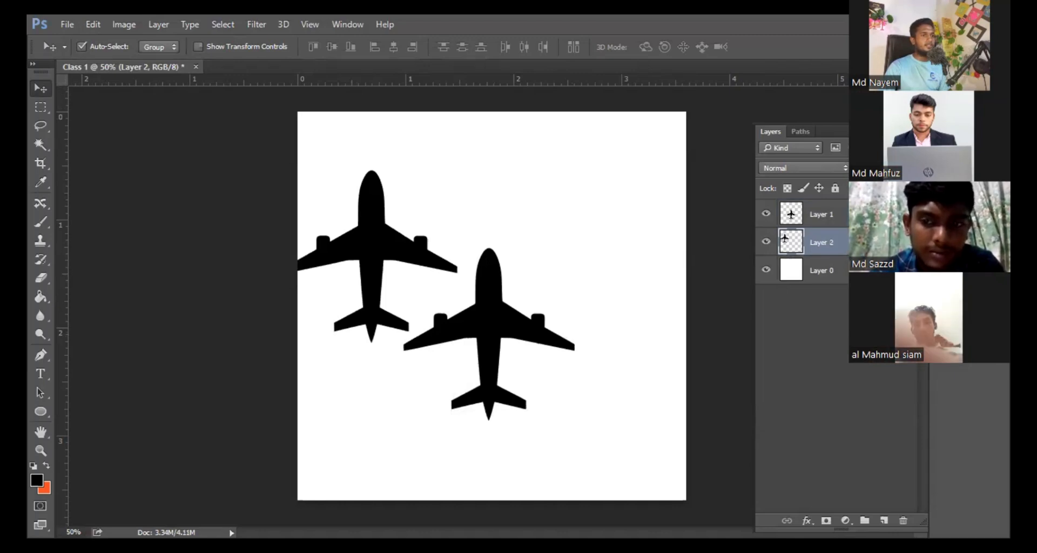
{"action": "key", "text": "ctrl+e"}
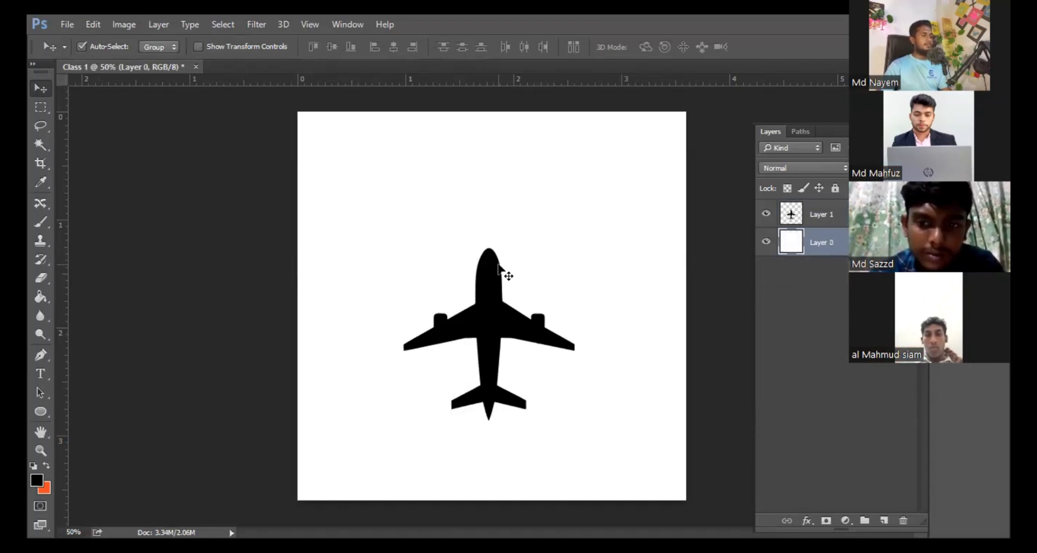
{"action": "left_click", "coordinate": [494, 308]}
{"action": "left_click_drag", "start_coordinate": [494, 309], "coordinate": [497, 287]}
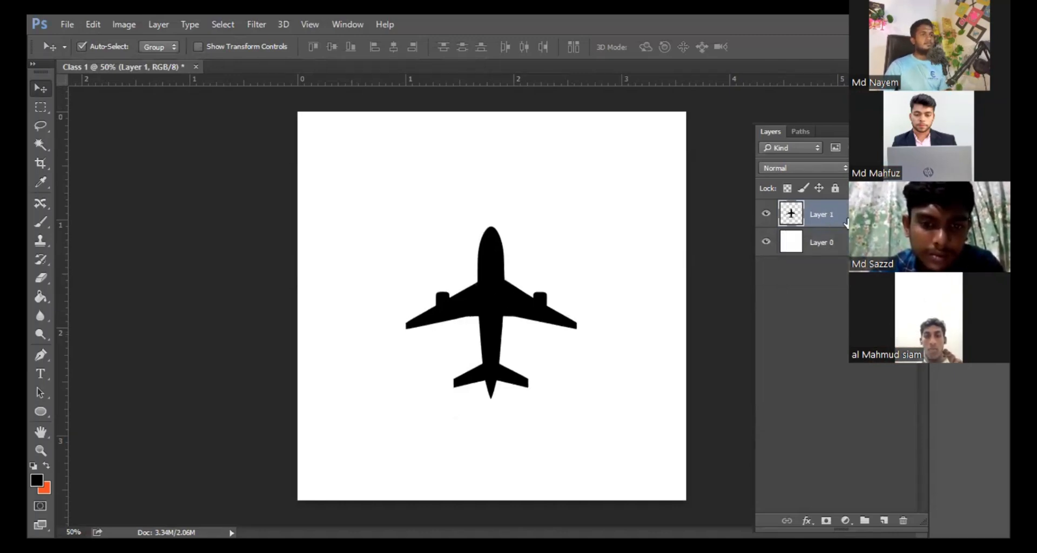
Merge the airplane layer with white Layer 0 and place the merged layer above a new empty layer
{"action": "left_click", "coordinate": [884, 519]}
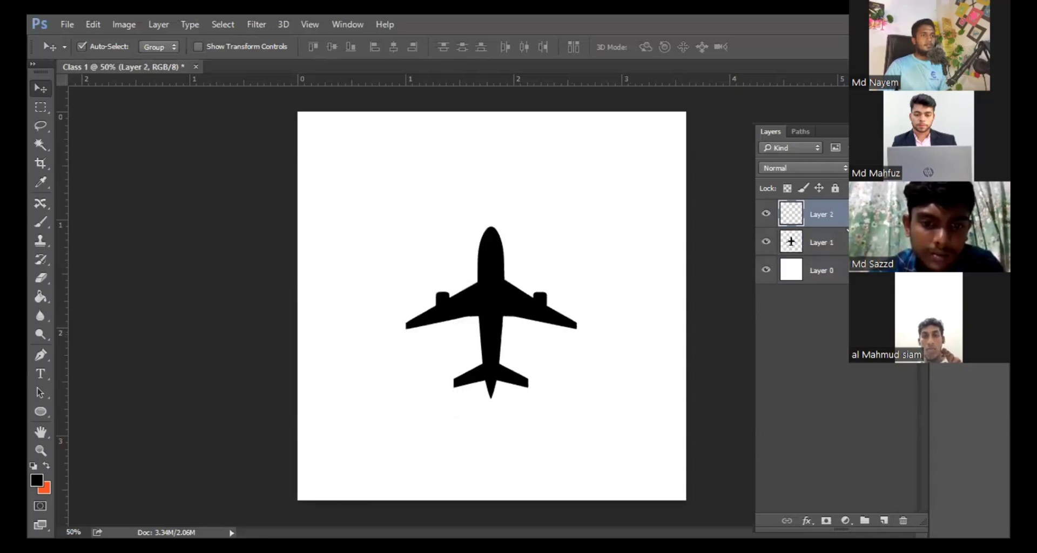
{"action": "left_click", "coordinate": [845, 243]}
{"action": "left_click", "coordinate": [827, 276]}
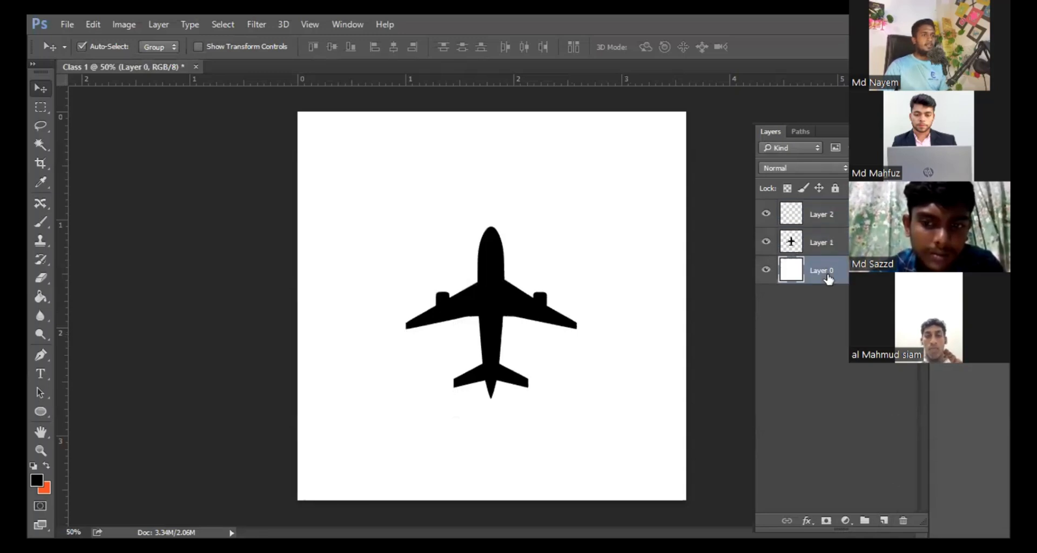
{"action": "left_click", "coordinate": [836, 246], "text": "ctrl"}
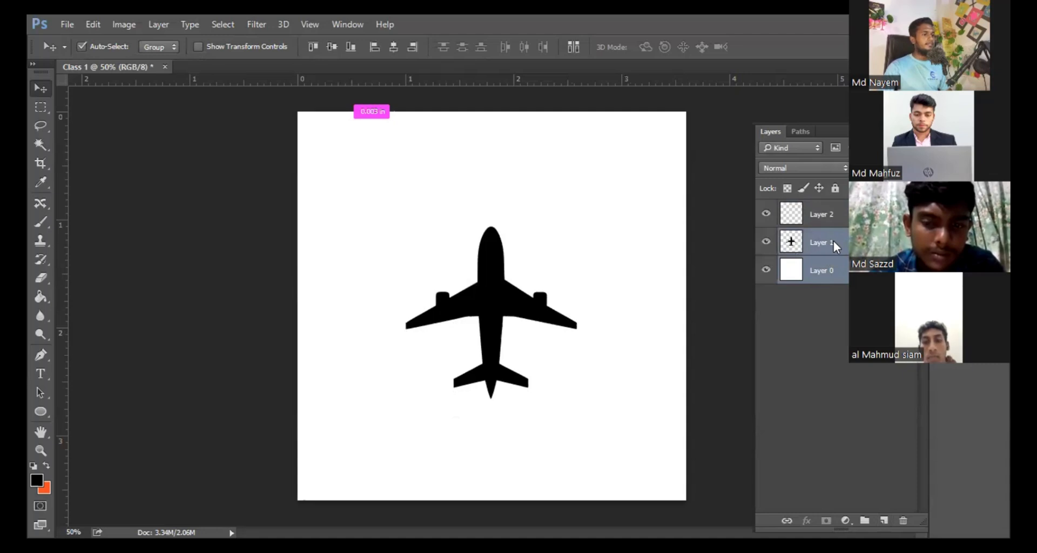
{"action": "right_click", "coordinate": [835, 246]}
{"action": "left_click", "coordinate": [573, 432]}
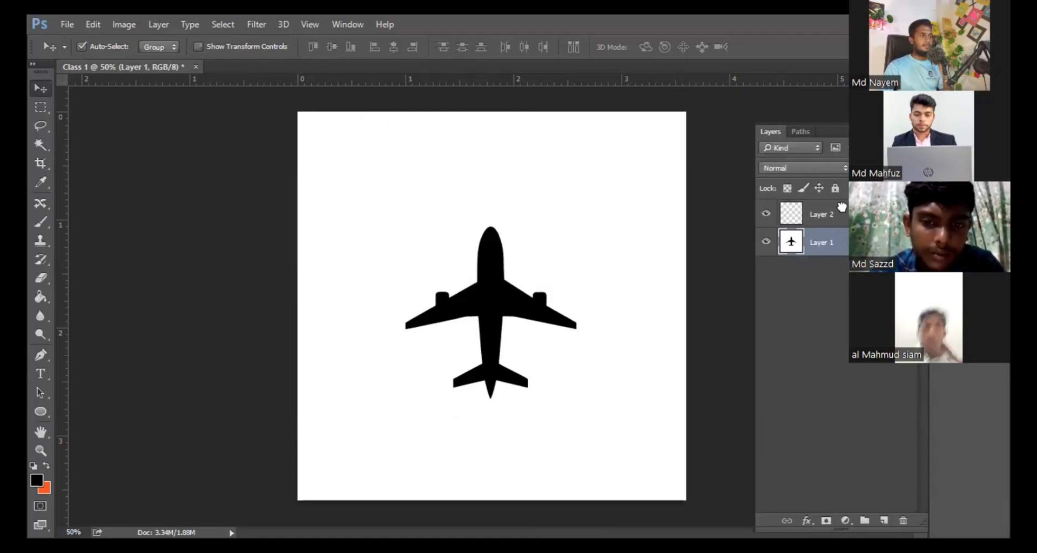
{"action": "left_click_drag", "start_coordinate": [841, 207], "coordinate": [840, 206]}
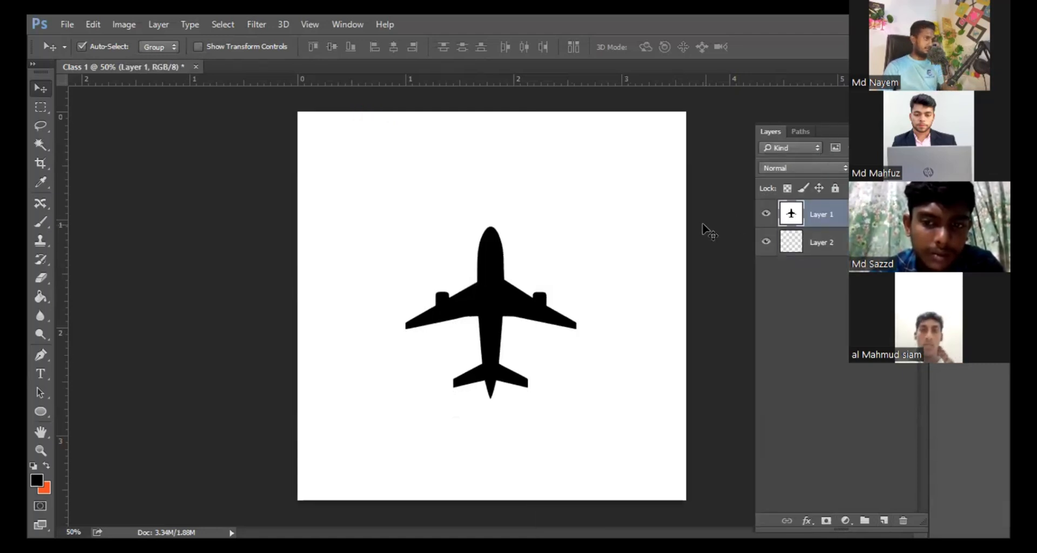
Trace a thin selection along the left edge of the airplane's nose with the Lasso Tool at 200% zoom
{"action": "left_click", "coordinate": [46, 122]}
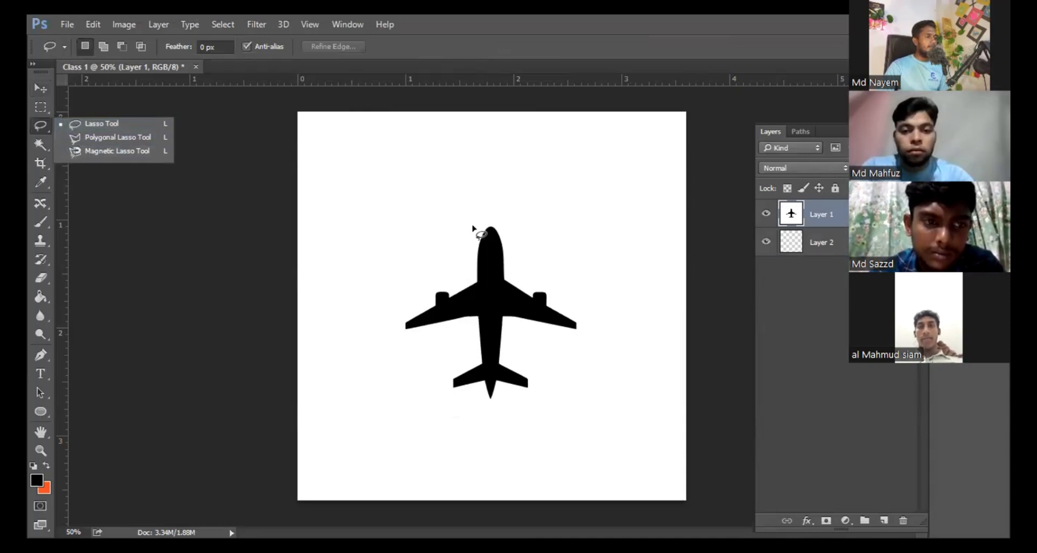
{"action": "key", "text": "ctrl+plus"}
{"action": "key", "text": "ctrl+plus"}
{"action": "scroll", "coordinate": [473, 222], "scroll_direction": "left", "scroll_amount": 2}
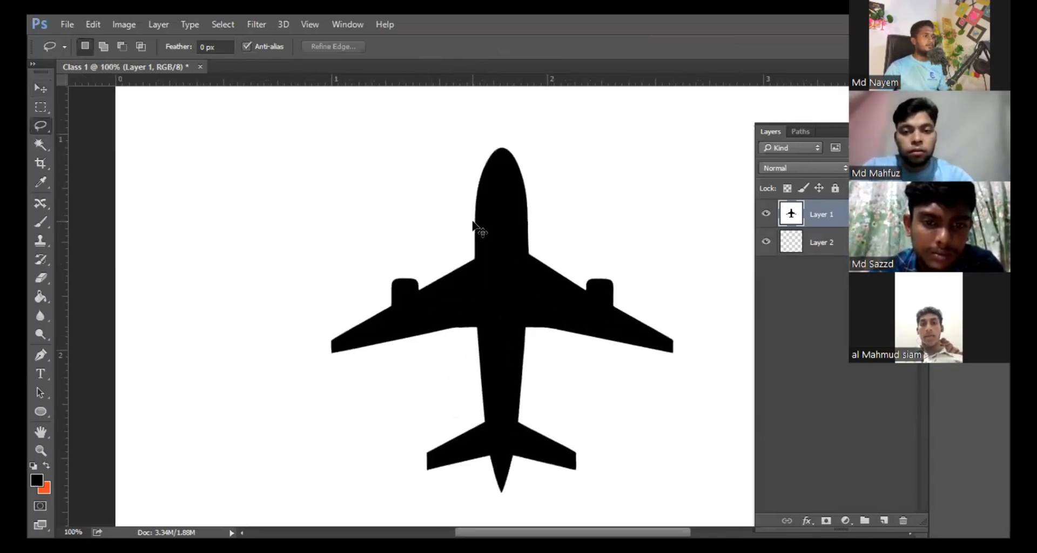
{"action": "scroll", "coordinate": [472, 221], "scroll_direction": "up", "scroll_amount": 1}
{"action": "key", "text": "ctrl+plus"}
{"action": "scroll", "coordinate": [487, 212], "scroll_direction": "up", "scroll_amount": 5}
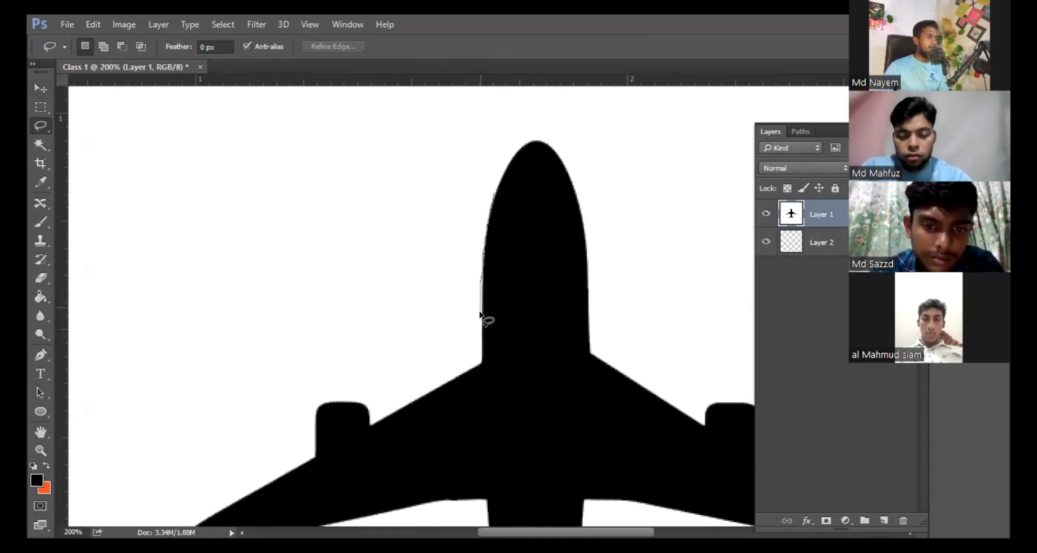
{"action": "left_click_drag", "start_coordinate": [479, 315], "coordinate": [482, 318]}
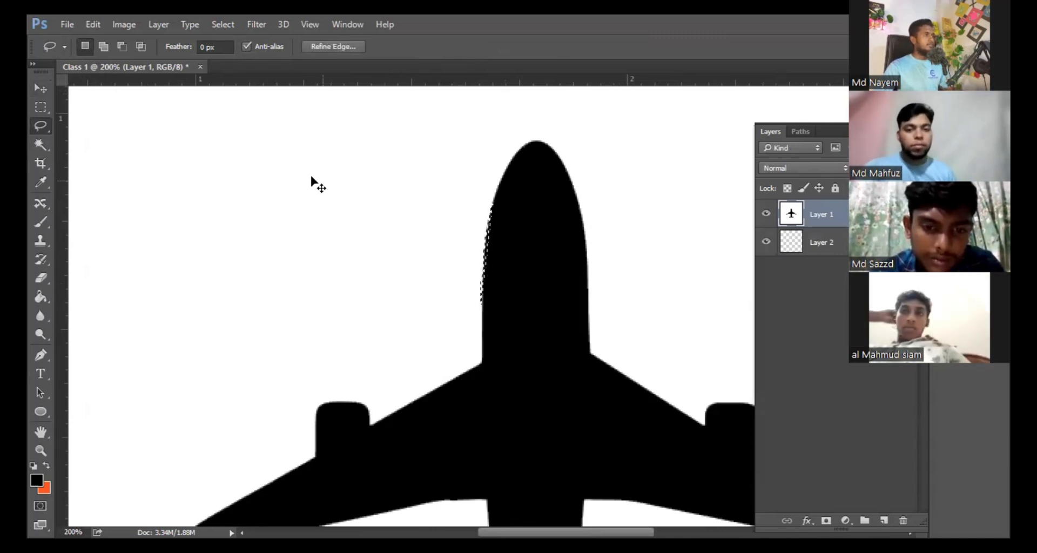
Draw a rectangular marquee in the white area left of the nose and clear the selection
{"action": "left_click", "coordinate": [41, 107]}
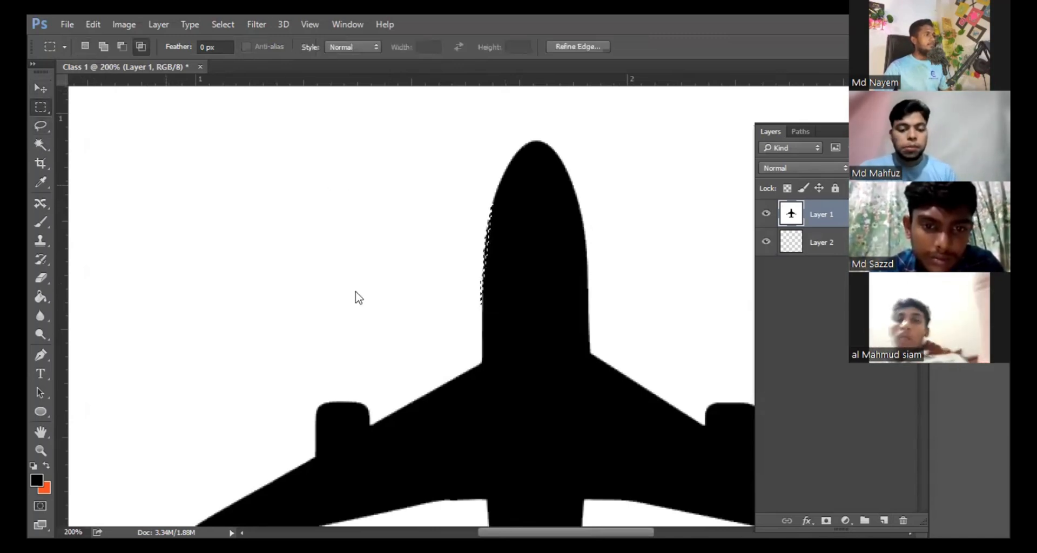
{"action": "left_click_drag", "start_coordinate": [165, 185], "coordinate": [355, 292]}
{"action": "left_click", "coordinate": [511, 225]}
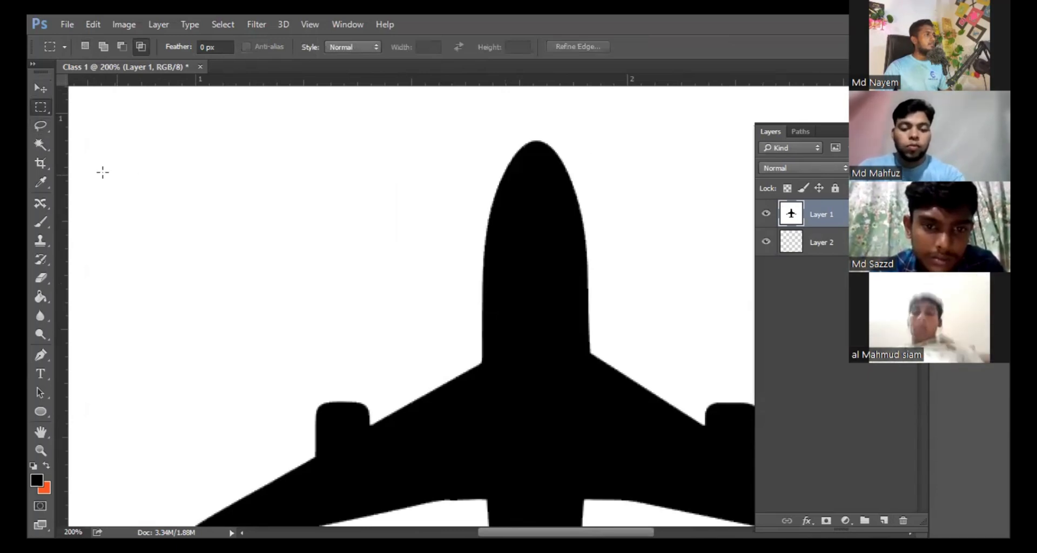
Draw a freehand oval selection left of the airplane's nose with the Lasso Tool and replace it with another oval closer to the nose
{"action": "left_click", "coordinate": [41, 126]}
{"action": "mouse_move", "coordinate": [181, 231]}
{"action": "left_mouse_down"}
{"action": "mouse_move", "coordinate": [350, 286]}
{"action": "mouse_move", "coordinate": [218, 175]}
{"action": "left_mouse_up"}
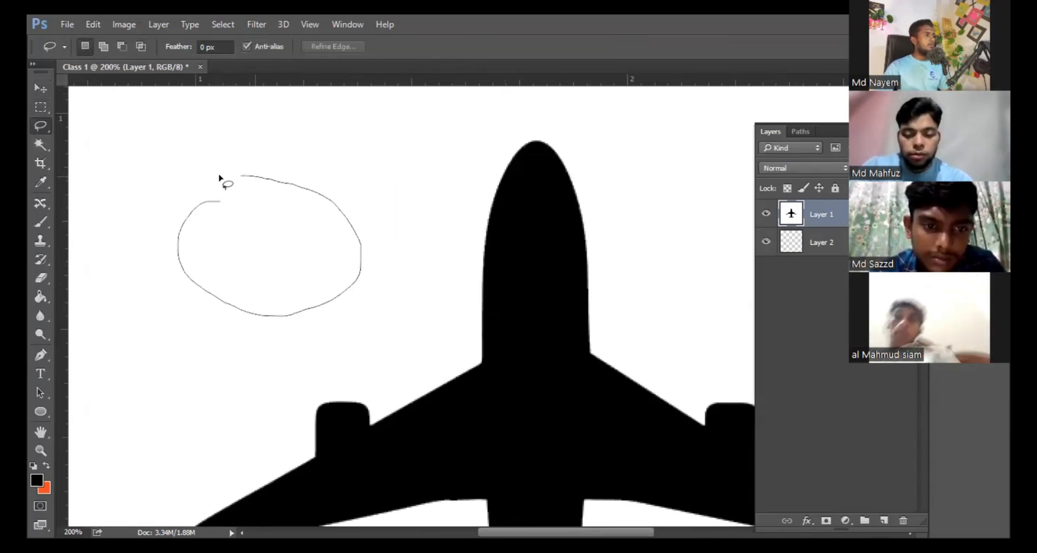
{"action": "left_click_drag", "start_coordinate": [214, 211], "coordinate": [213, 212]}
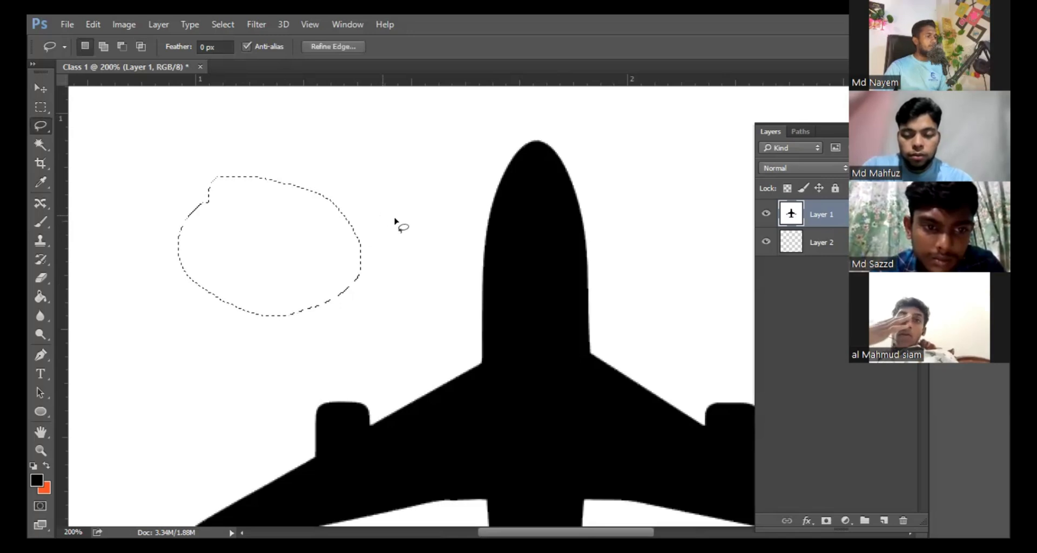
{"action": "mouse_move", "coordinate": [386, 202]}
{"action": "left_mouse_down"}
{"action": "mouse_move", "coordinate": [297, 236]}
{"action": "mouse_move", "coordinate": [377, 318]}
{"action": "mouse_move", "coordinate": [448, 255]}
{"action": "mouse_move", "coordinate": [337, 205]}
{"action": "left_mouse_up"}
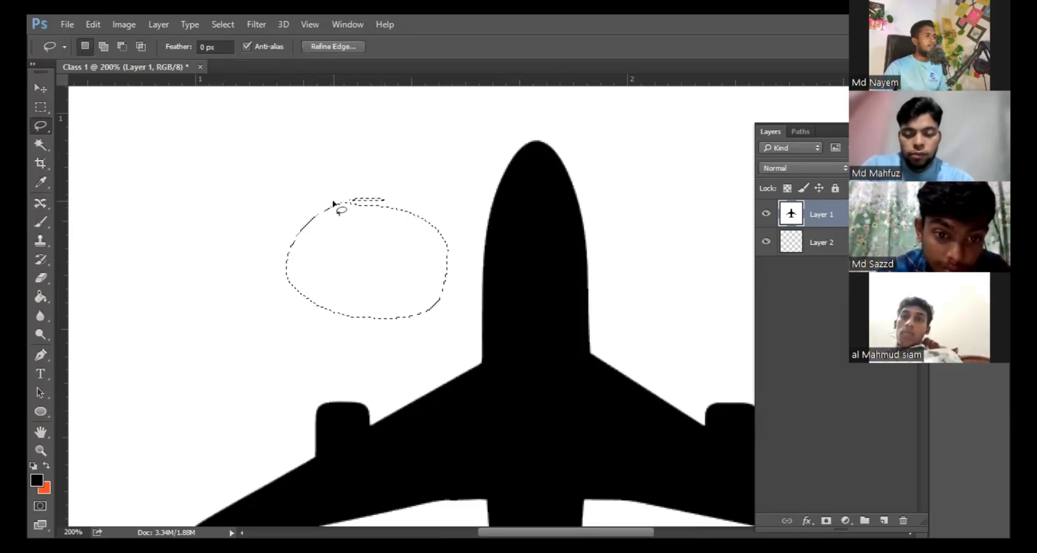
Add a pointed freehand area to the left side of the oval selection using Add to selection mode
{"action": "left_click", "coordinate": [102, 47]}
{"action": "mouse_move", "coordinate": [167, 168]}
{"action": "left_mouse_down"}
{"action": "mouse_move", "coordinate": [341, 308]}
{"action": "mouse_move", "coordinate": [185, 173]}
{"action": "left_mouse_up"}
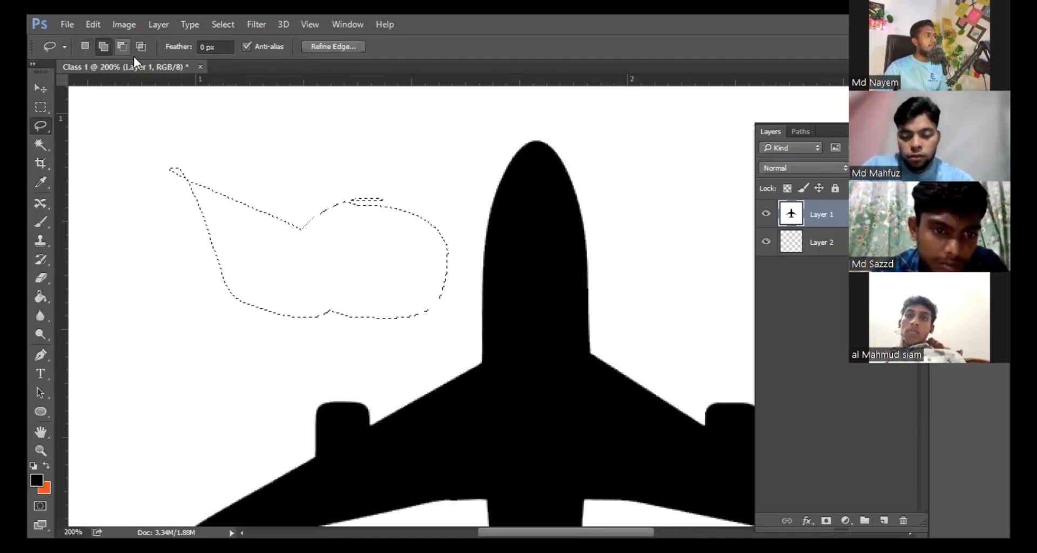
Switch to the Polygonal Lasso Tool in New selection mode and clear the freehand selection beside the airplane's nose
{"action": "left_click", "coordinate": [87, 47]}
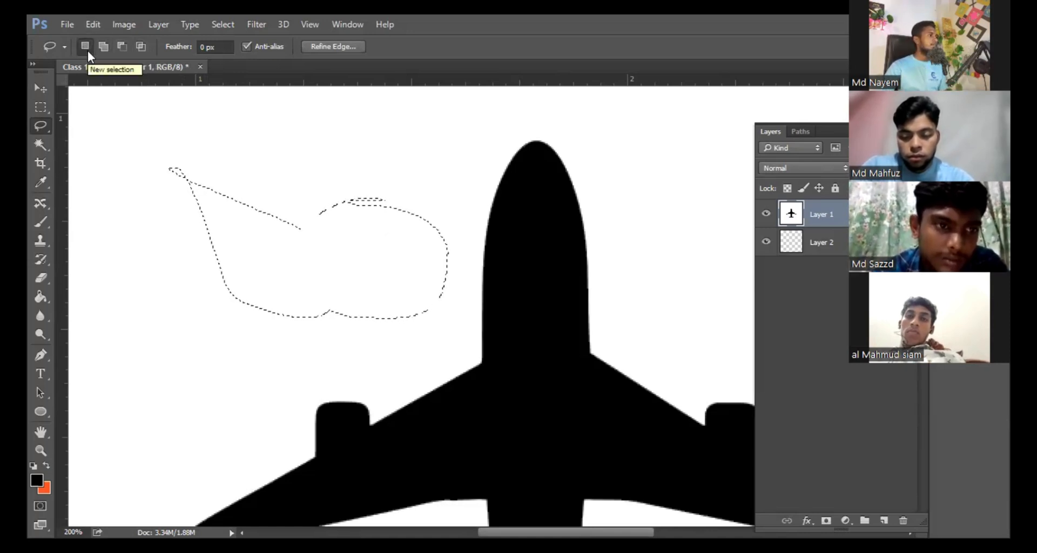
{"action": "right_click", "coordinate": [44, 124]}
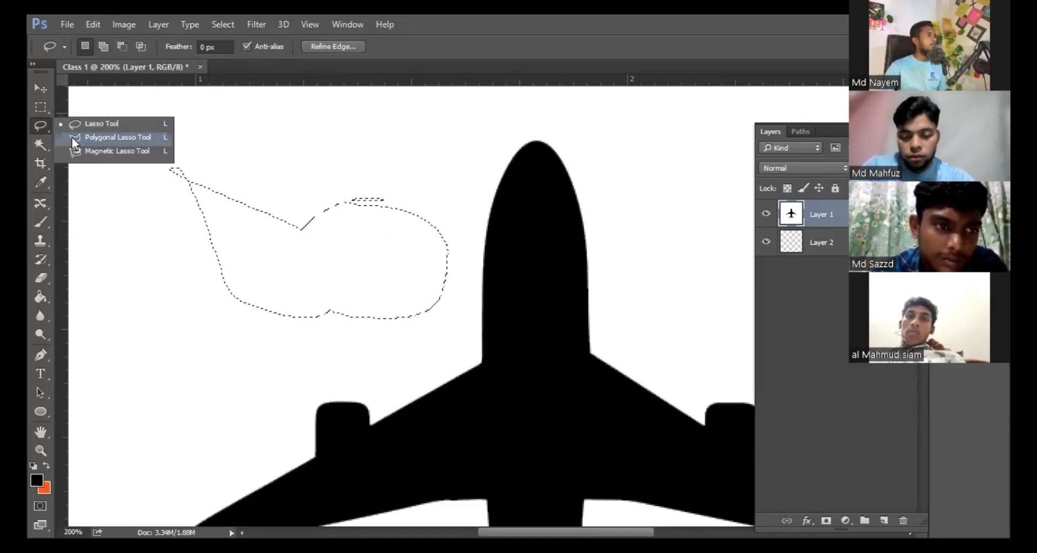
{"action": "left_click", "coordinate": [75, 141]}
{"action": "key", "text": "ctrl+d"}
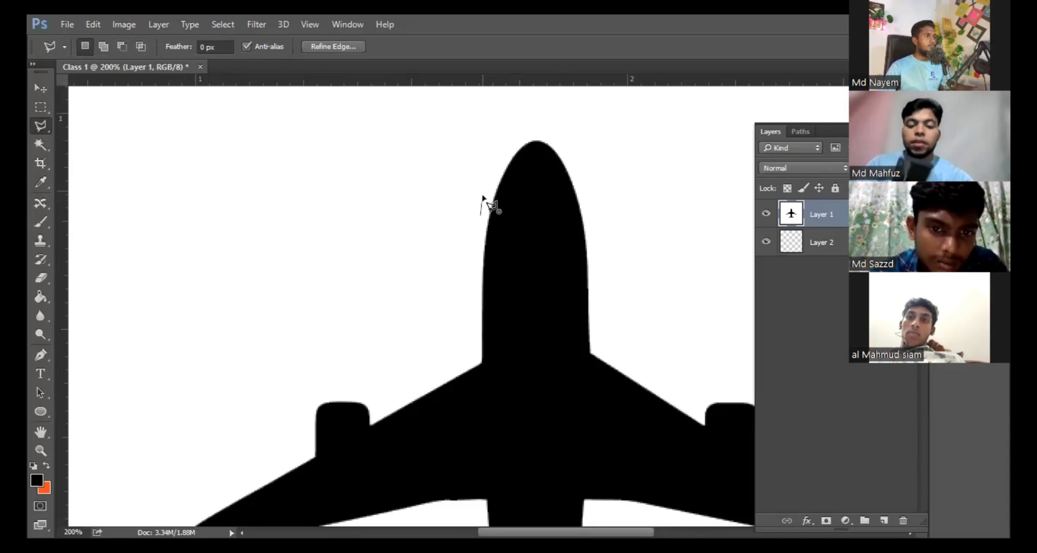
{"action": "key", "text": "ctrl+z"}
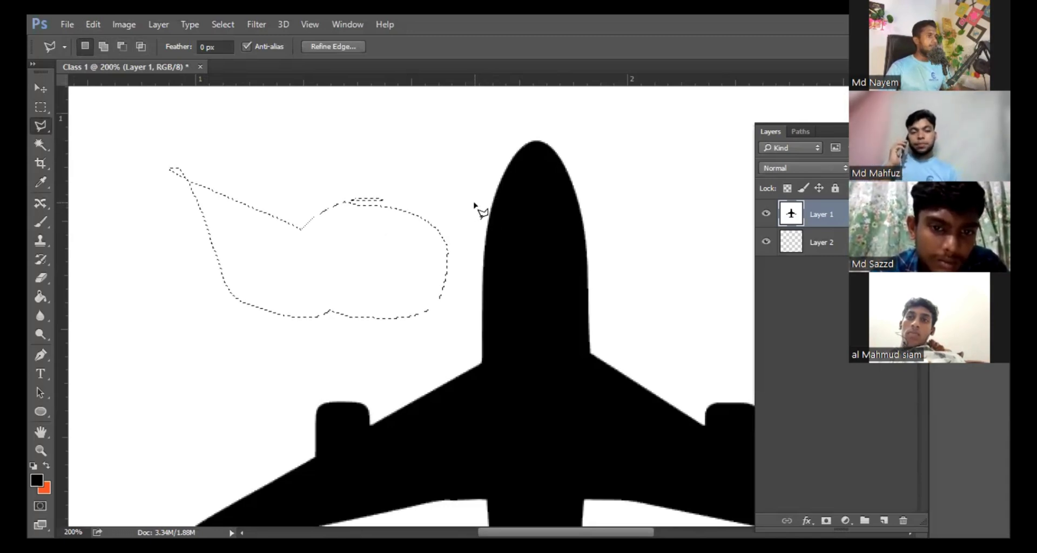
{"action": "key", "text": "ctrl+d"}
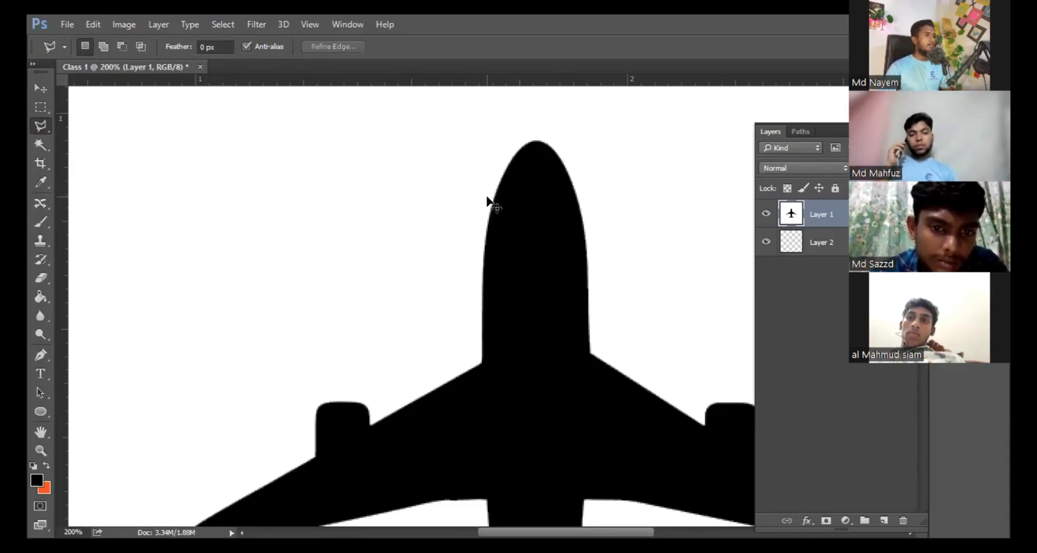
Draw a closed polygonal selection at 300% zoom along the nose's left edge and out into the white area, and clear it
{"action": "scroll", "coordinate": [491, 200], "scroll_direction": "up", "scroll_amount": 2}
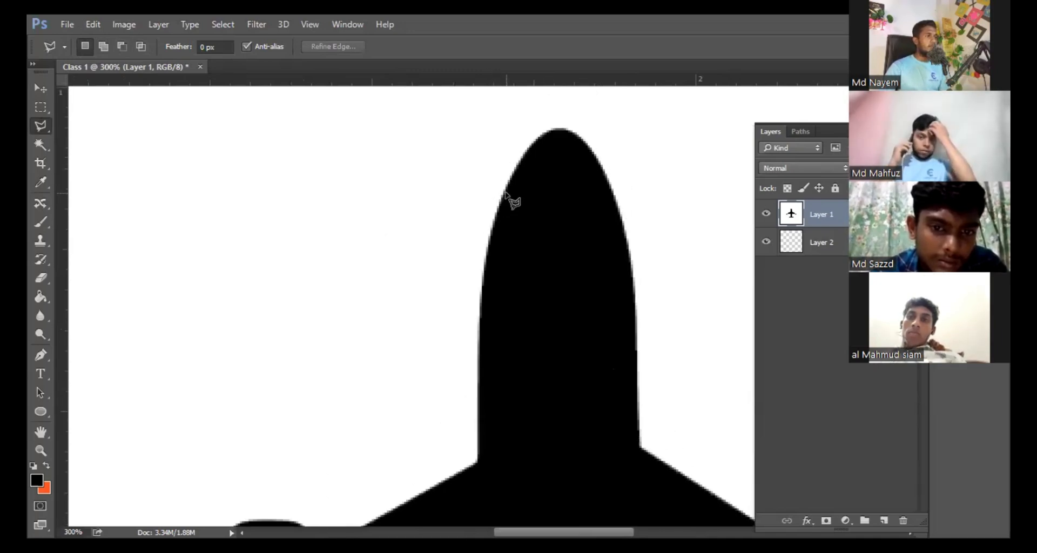
{"action": "left_click", "coordinate": [506, 193]}
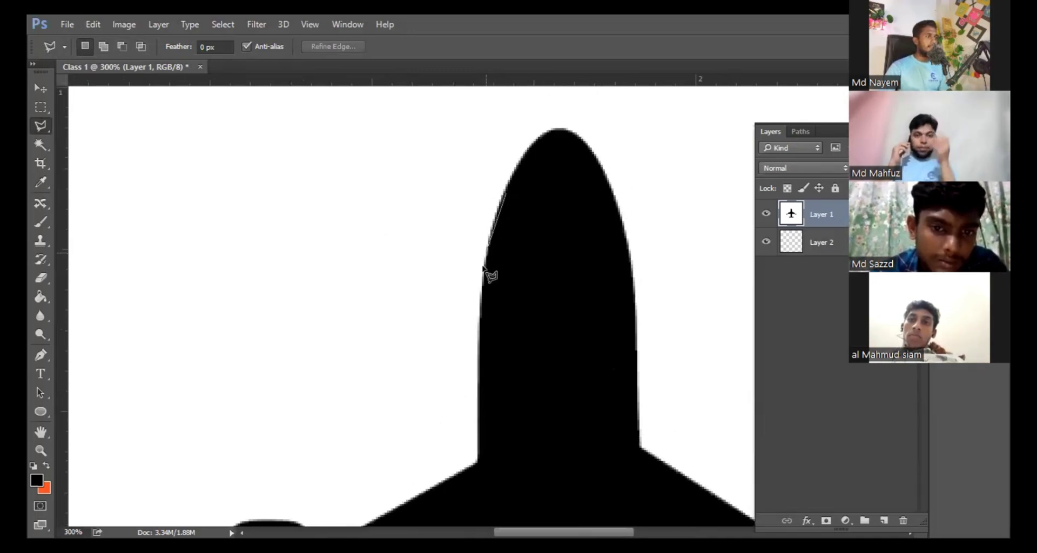
{"action": "left_click", "coordinate": [484, 266]}
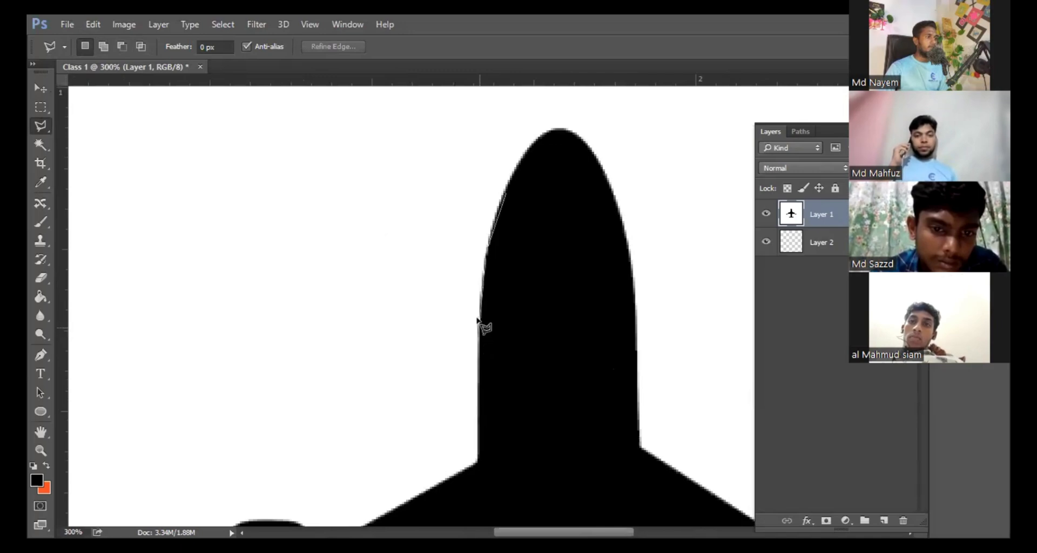
{"action": "left_click", "coordinate": [478, 338]}
{"action": "left_click", "coordinate": [368, 403]}
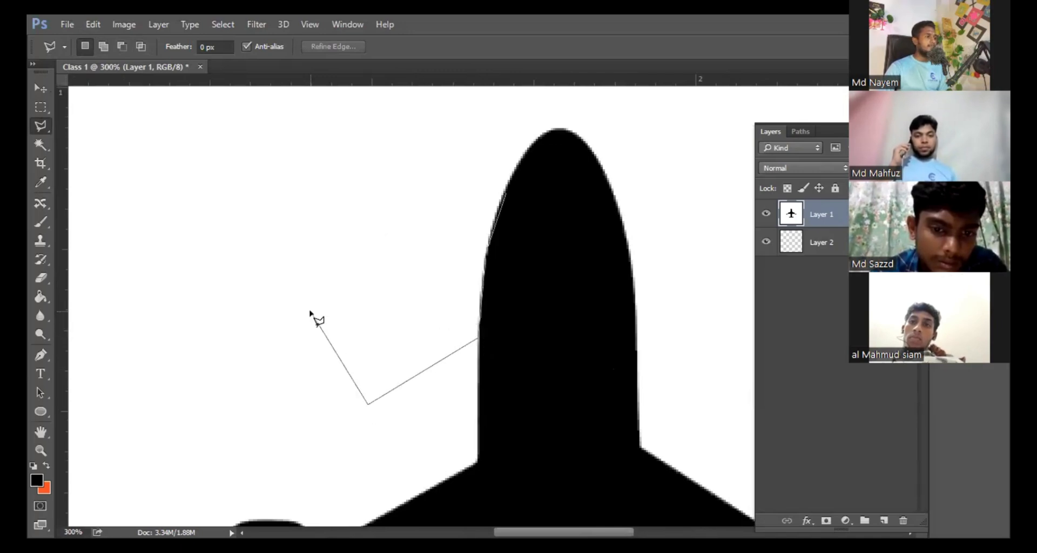
{"action": "left_click", "coordinate": [311, 311]}
{"action": "left_click", "coordinate": [404, 232]}
{"action": "left_click", "coordinate": [401, 163]}
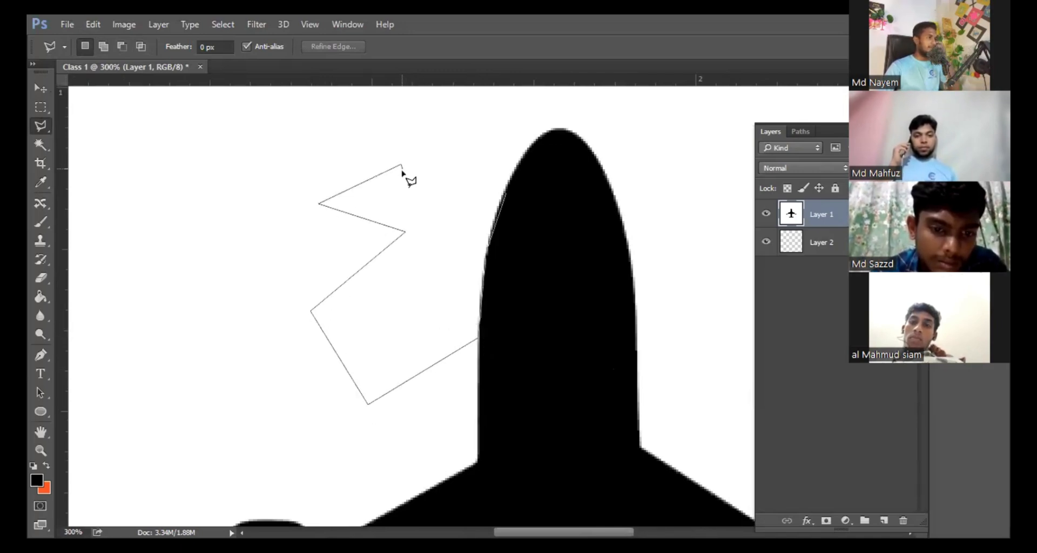
{"action": "left_click", "coordinate": [505, 196]}
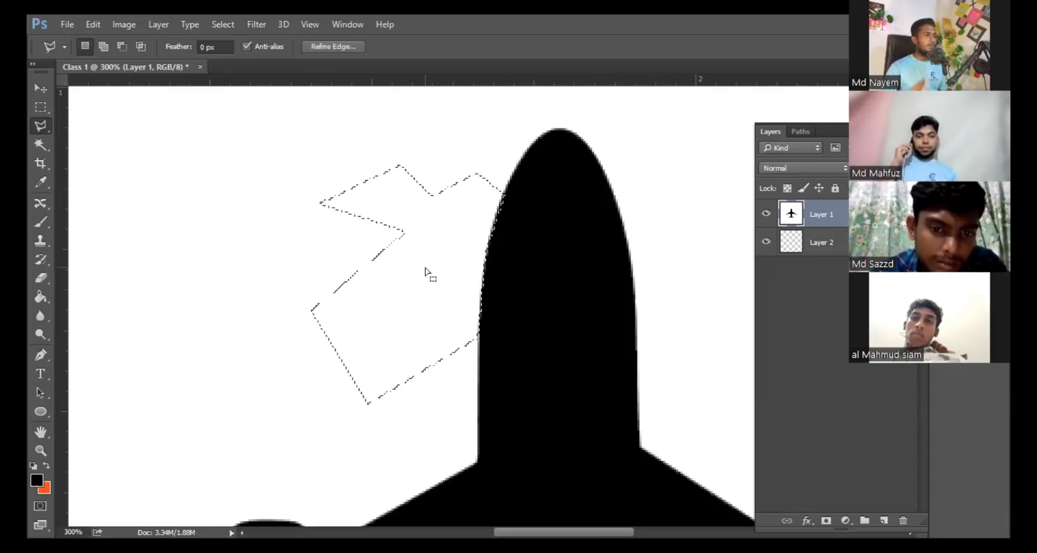
{"action": "key", "text": "ctrl+d"}
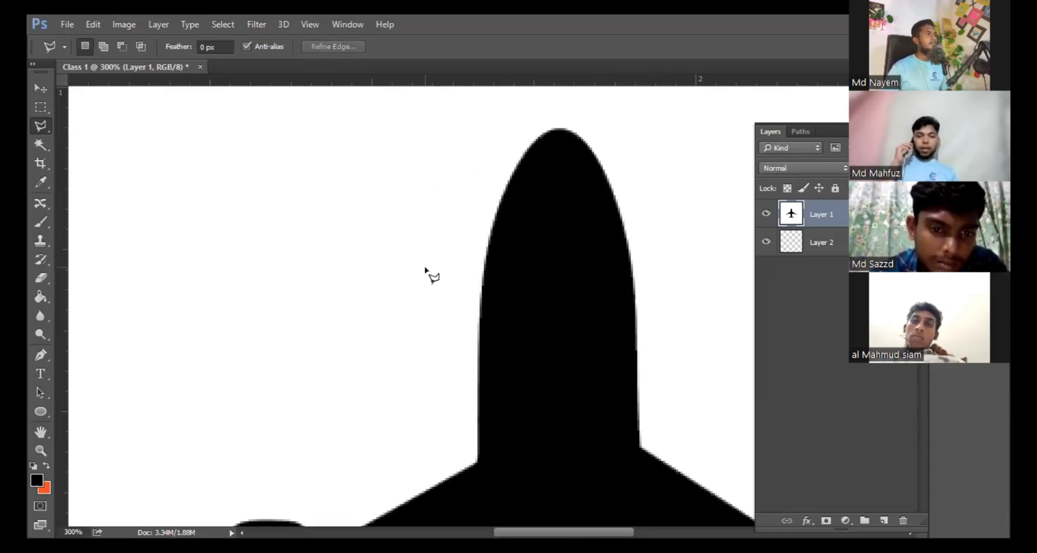
Trace a closed selection around the airplane's nose and the white area left of it with the Magnetic Lasso Tool, and clear it
{"action": "right_click", "coordinate": [43, 128]}
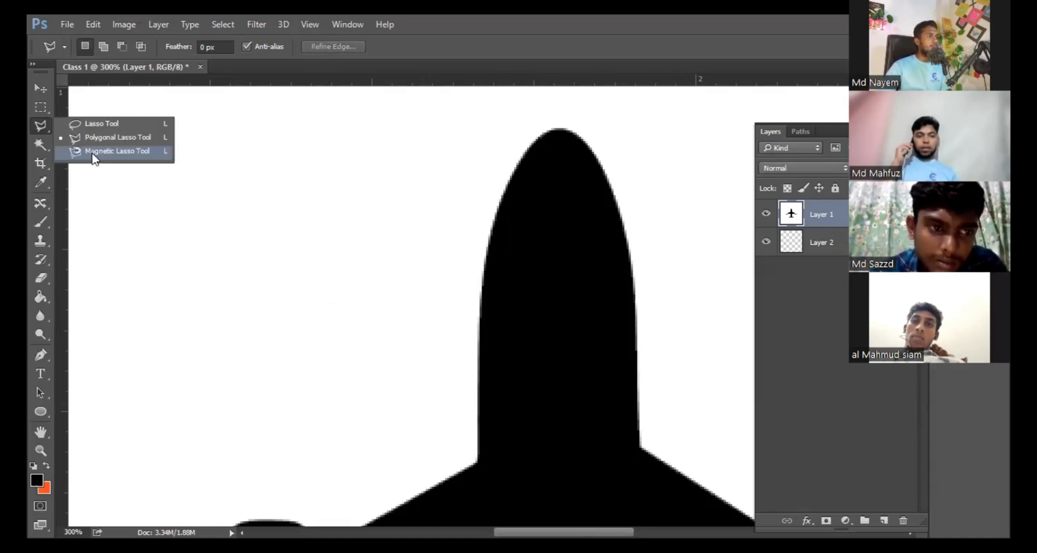
{"action": "left_click", "coordinate": [503, 186]}
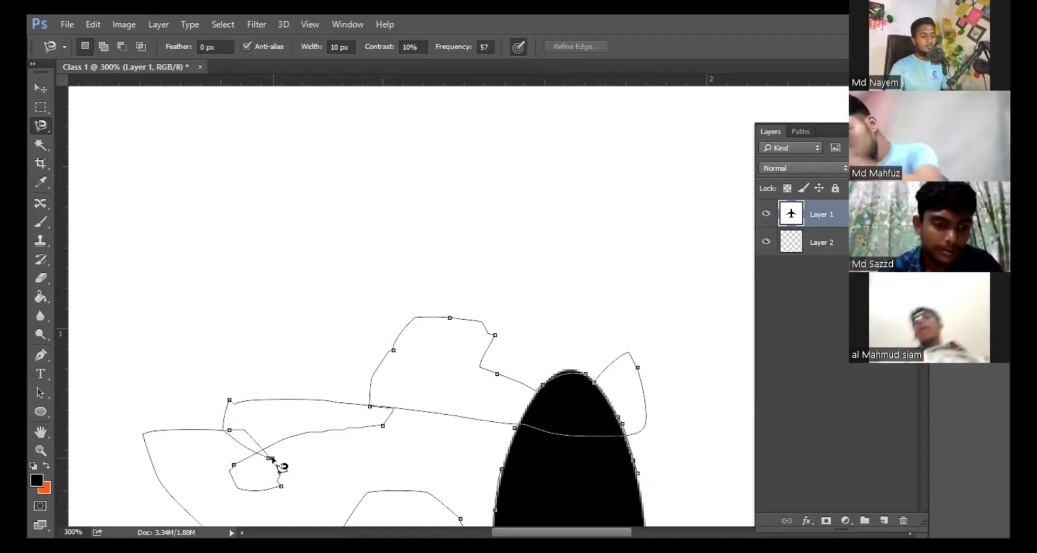
{"action": "left_click", "coordinate": [271, 461]}
{"action": "scroll", "coordinate": [275, 456], "scroll_direction": "down", "scroll_amount": 8}
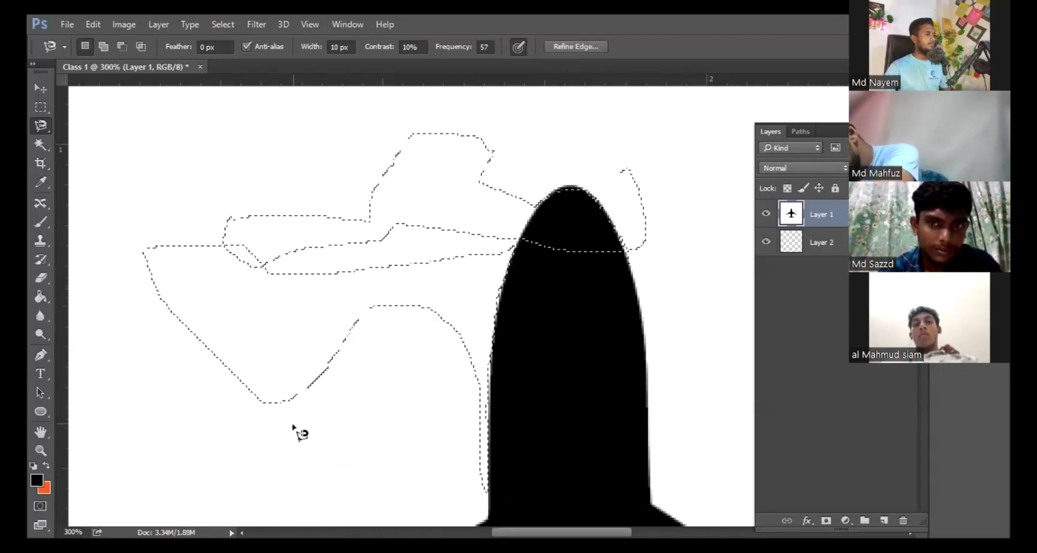
{"action": "key", "text": "ctrl+d"}
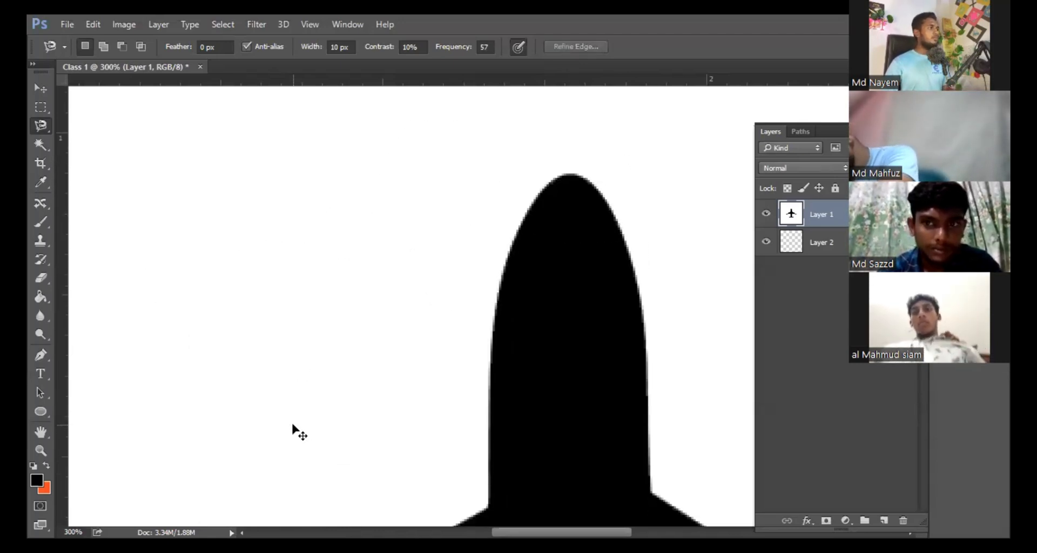
Select the white background around the airplane with the Magic Wand Tool at tolerance 32, delete it and clear the selection
{"action": "key", "text": "ctrl+minus"}
{"action": "key", "text": "ctrl+minus"}
{"action": "key", "text": "ctrl+minus"}
{"action": "key", "text": "ctrl+minus"}
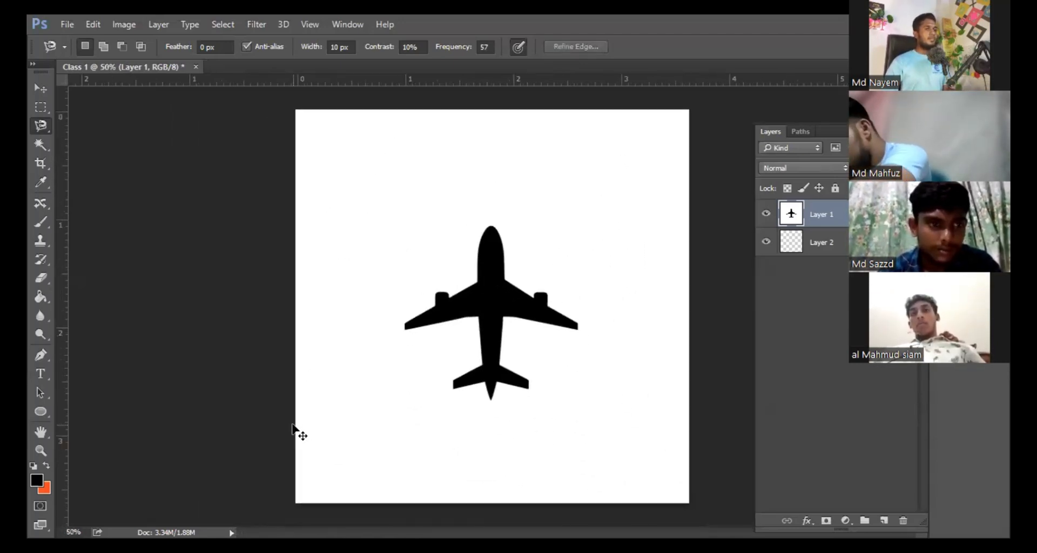
{"action": "key", "text": "ctrl+plus"}
{"action": "left_click", "coordinate": [45, 138]}
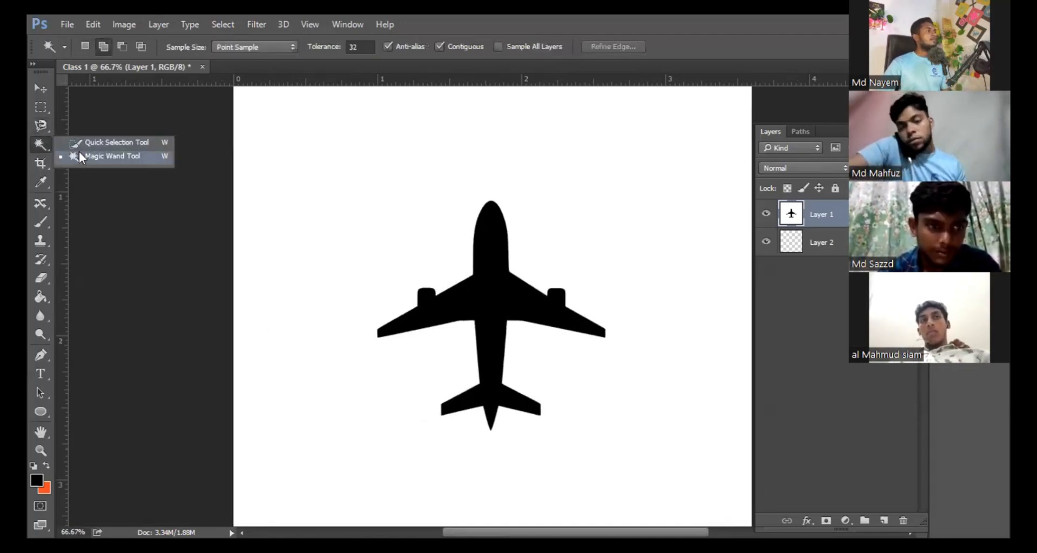
{"action": "left_click", "coordinate": [86, 156]}
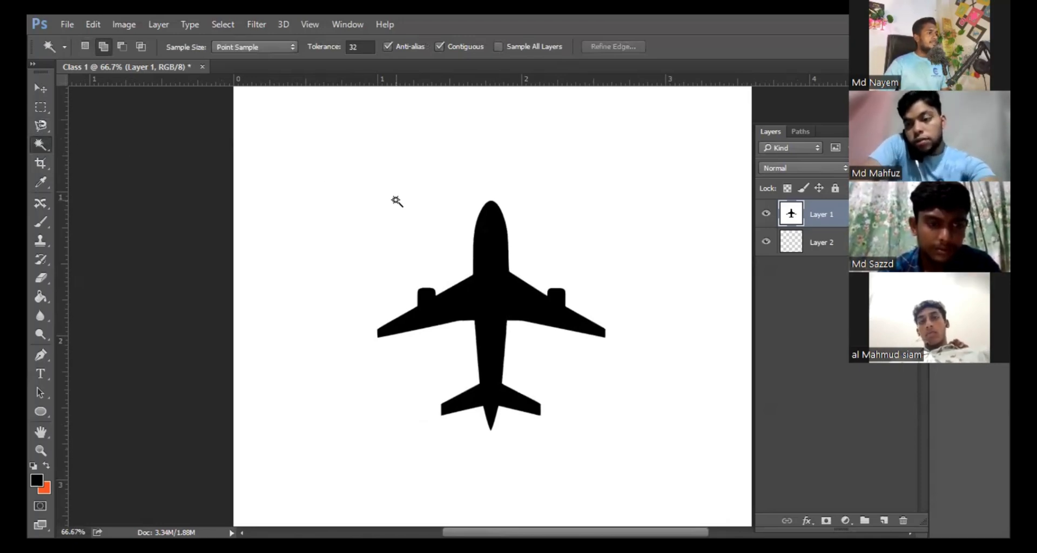
{"action": "left_click", "coordinate": [397, 200]}
{"action": "scroll", "coordinate": [389, 216], "scroll_direction": "down", "scroll_amount": 2}
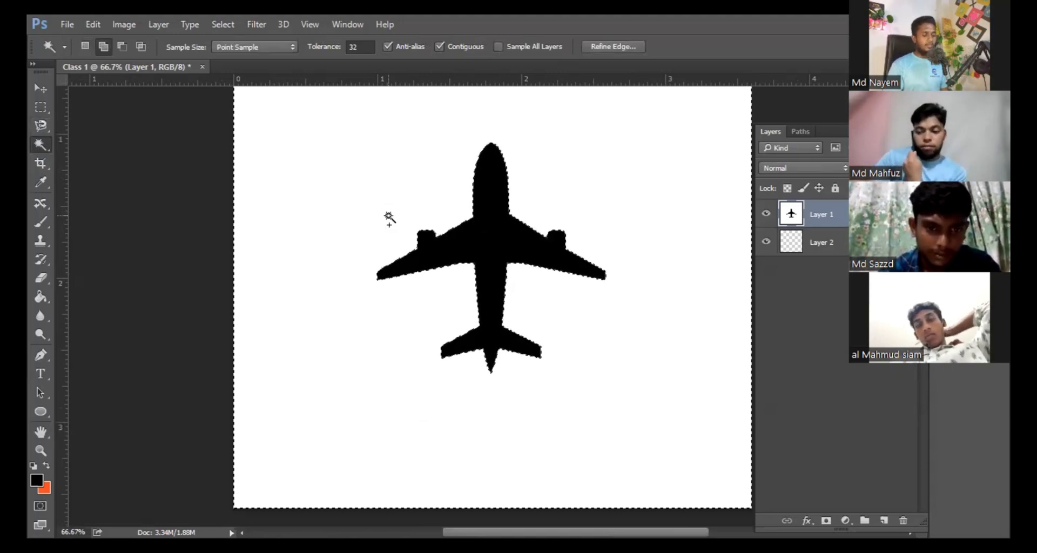
{"action": "key", "text": "Delete"}
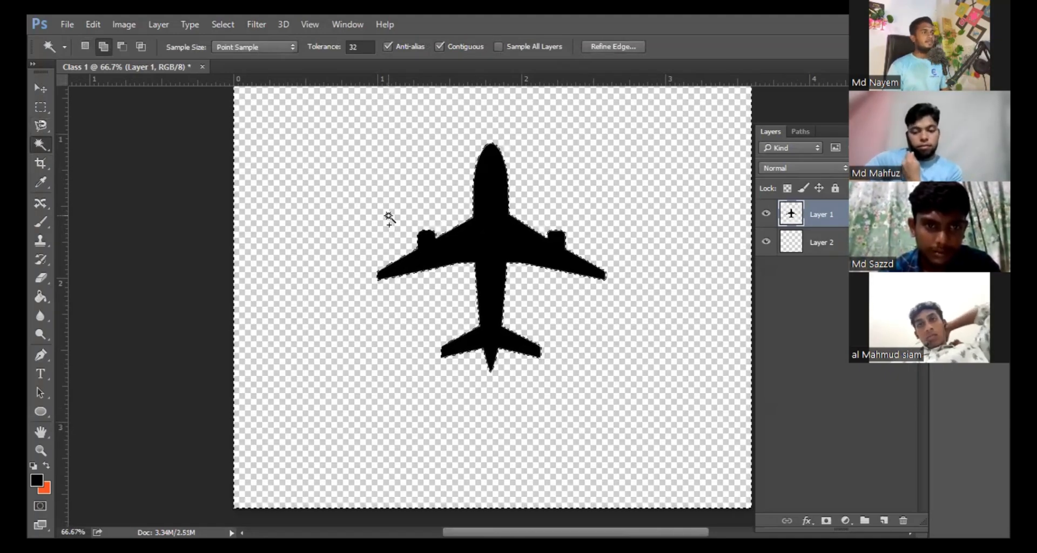
{"action": "scroll", "coordinate": [402, 237], "scroll_direction": "up", "scroll_amount": 1}
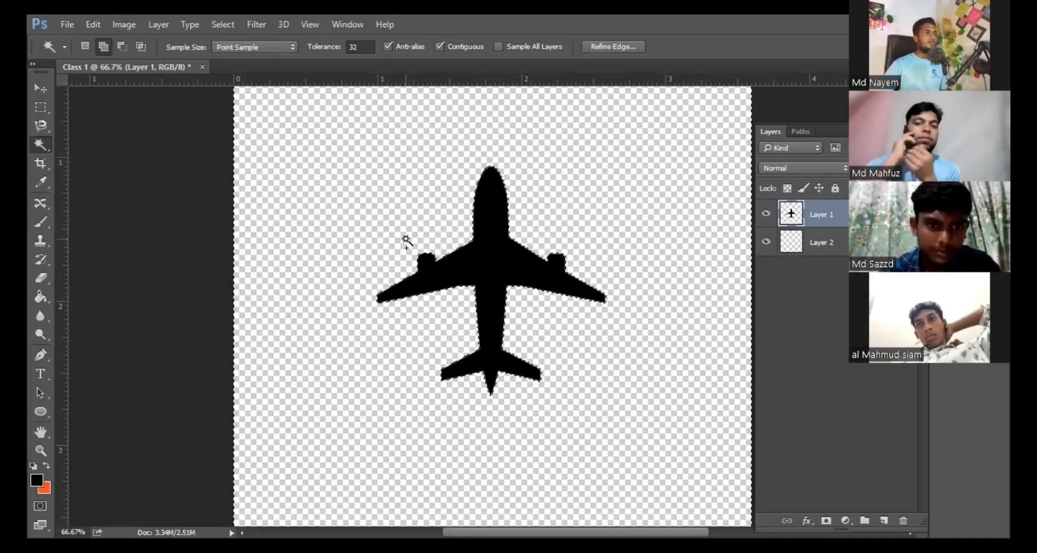
{"action": "key", "text": "ctrl+d"}
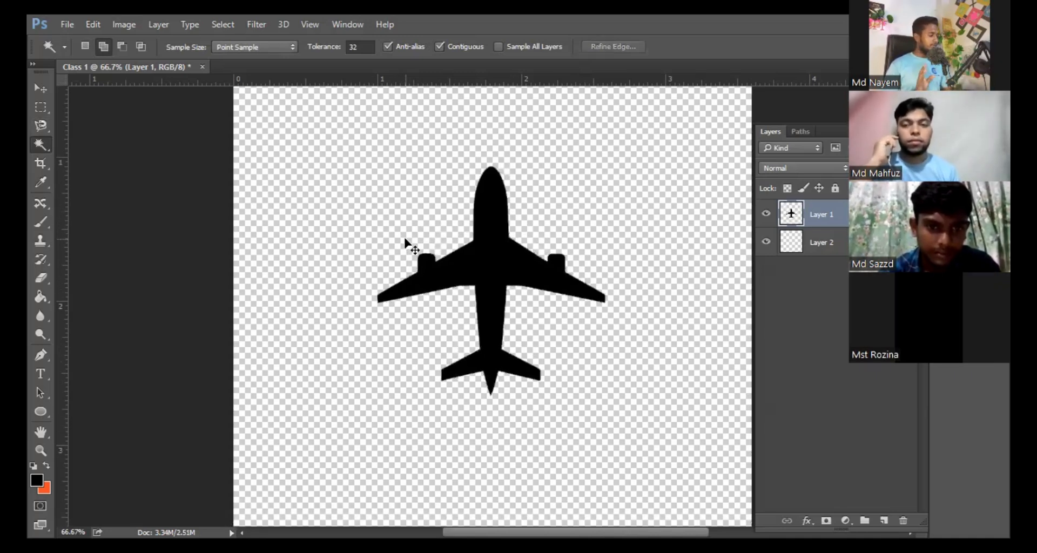
Select the transparent area around the airplane, undo back to before the background deletion, and clear the selection
{"action": "left_click", "coordinate": [405, 239]}
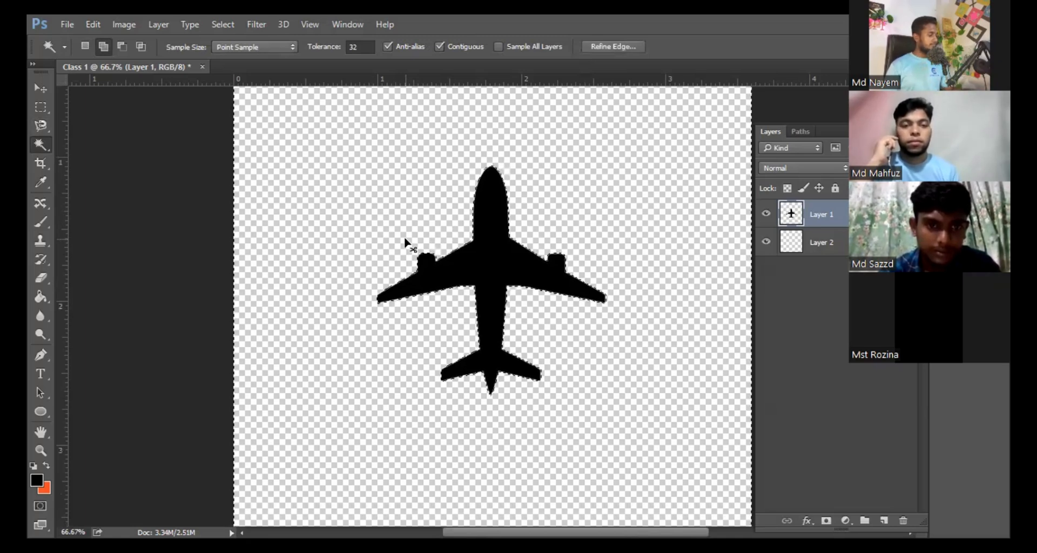
{"action": "key", "text": "ctrl+d"}
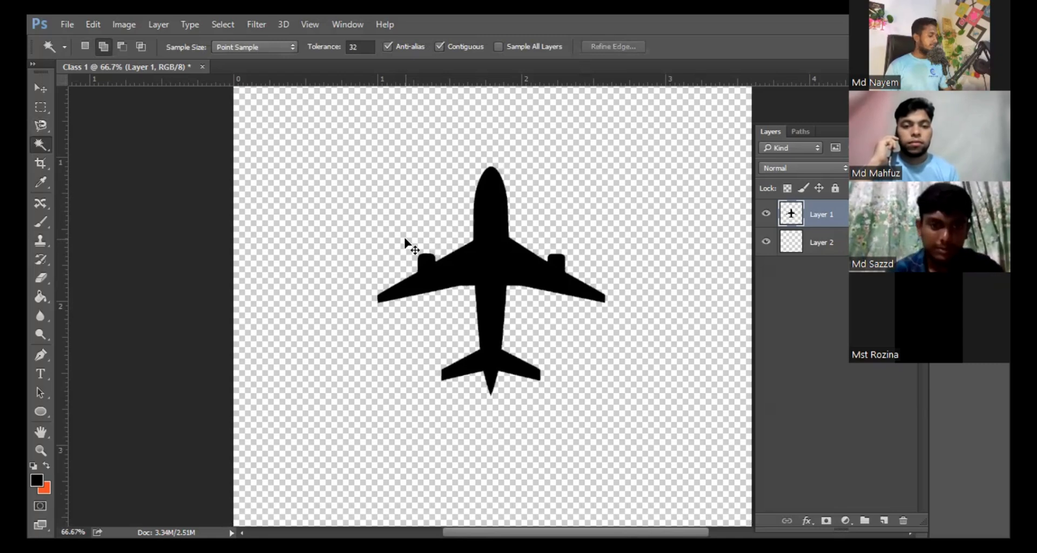
{"action": "key", "text": "ctrl+alt+z"}
{"action": "key", "text": "ctrl+alt+z"}
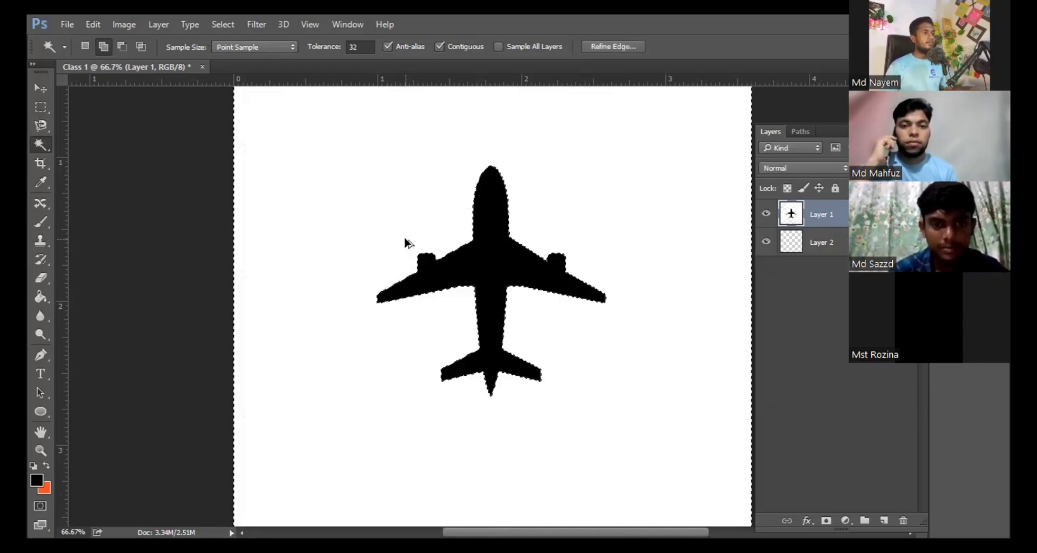
{"action": "key", "text": "ctrl+d"}
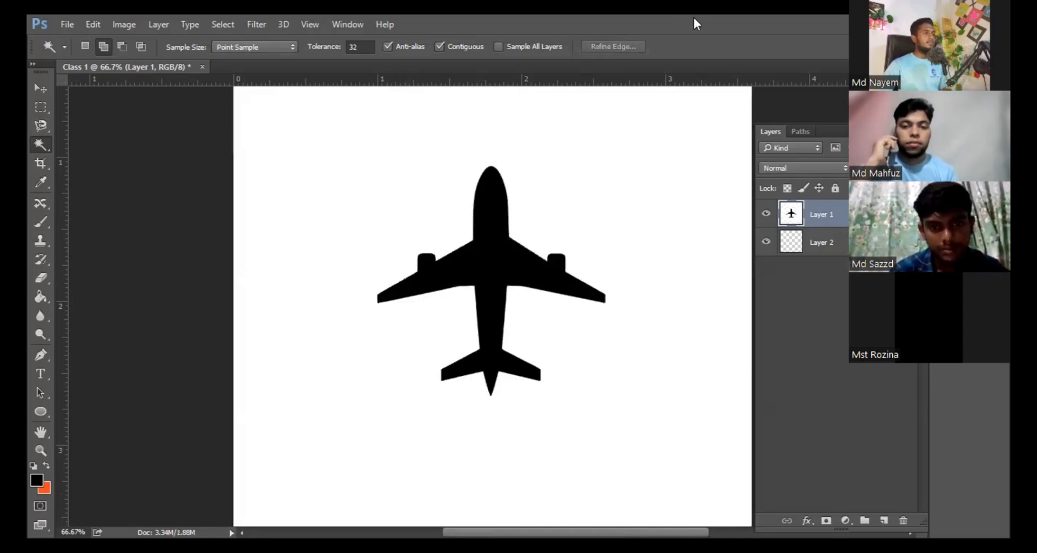
Try deleting the black airplane shape with a Magic Wand selection, undo the deletion and clear the selection
{"action": "left_click", "coordinate": [506, 255]}
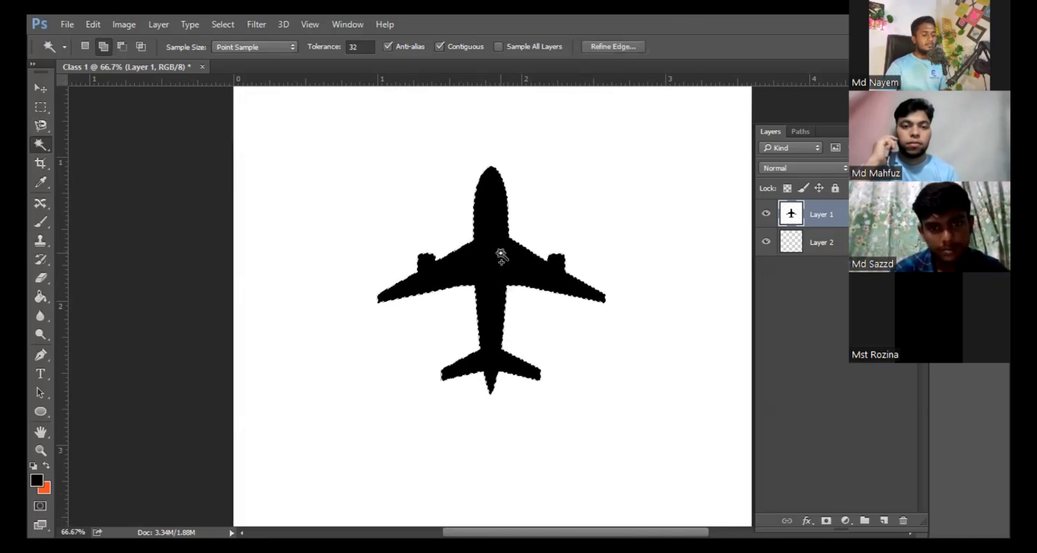
{"action": "key", "text": "Delete"}
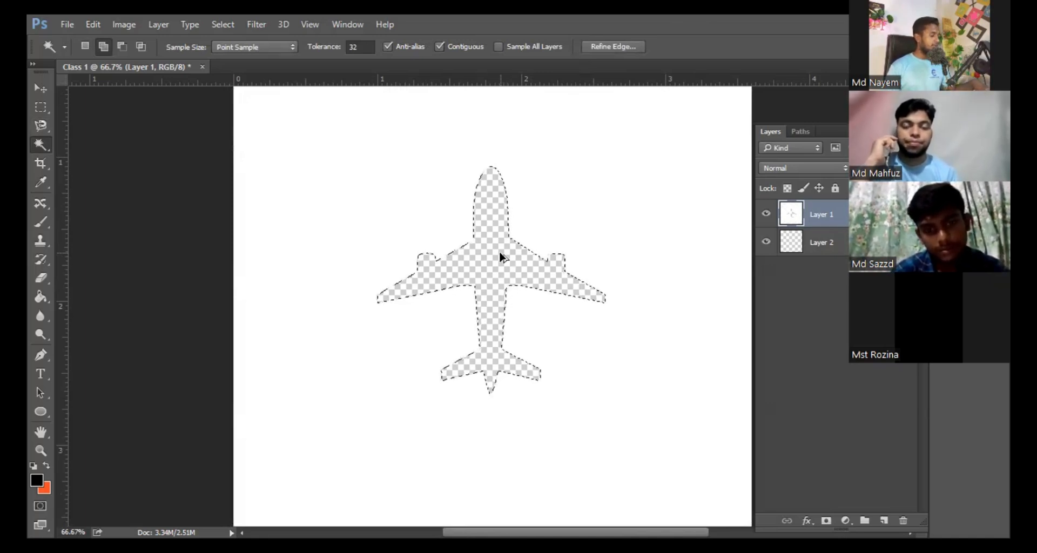
{"action": "key", "text": "ctrl+z"}
{"action": "key", "text": "ctrl+d"}
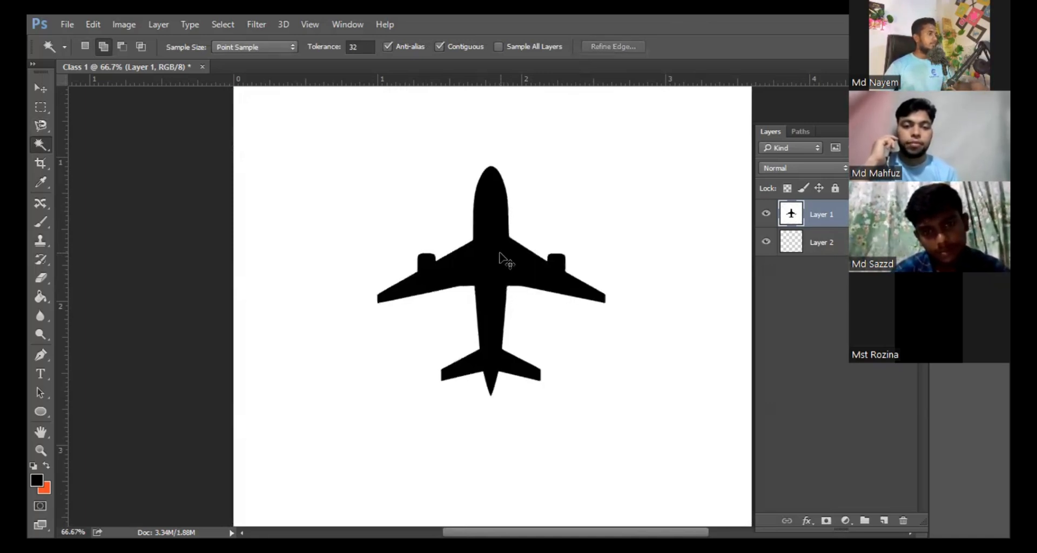
Select the whole airplane with the Quick Selection Tool at brush size 30 and clear the selection
{"action": "right_click", "coordinate": [41, 146]}
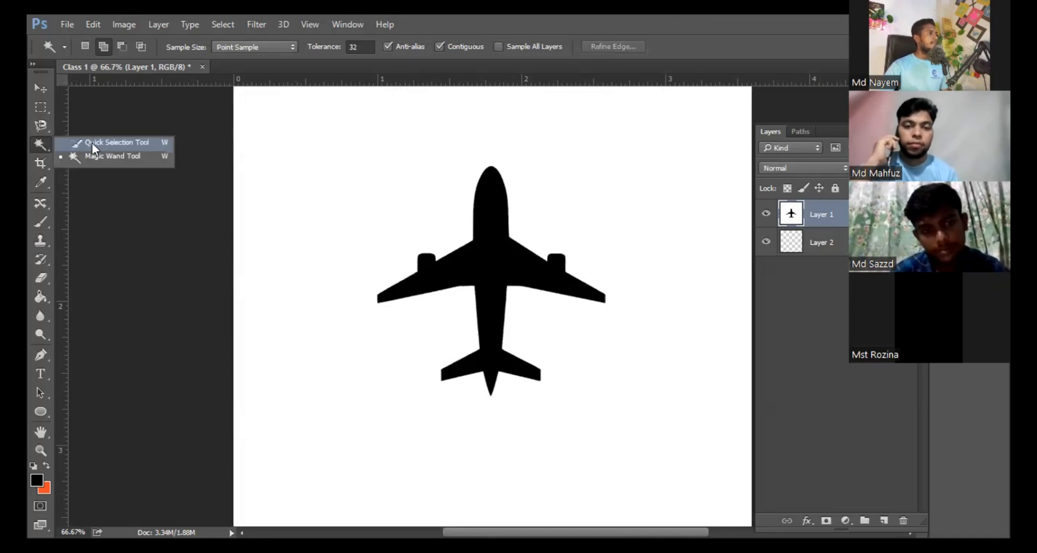
{"action": "left_click", "coordinate": [92, 142]}
{"action": "scroll", "coordinate": [477, 252], "scroll_direction": "up", "scroll_amount": 1}
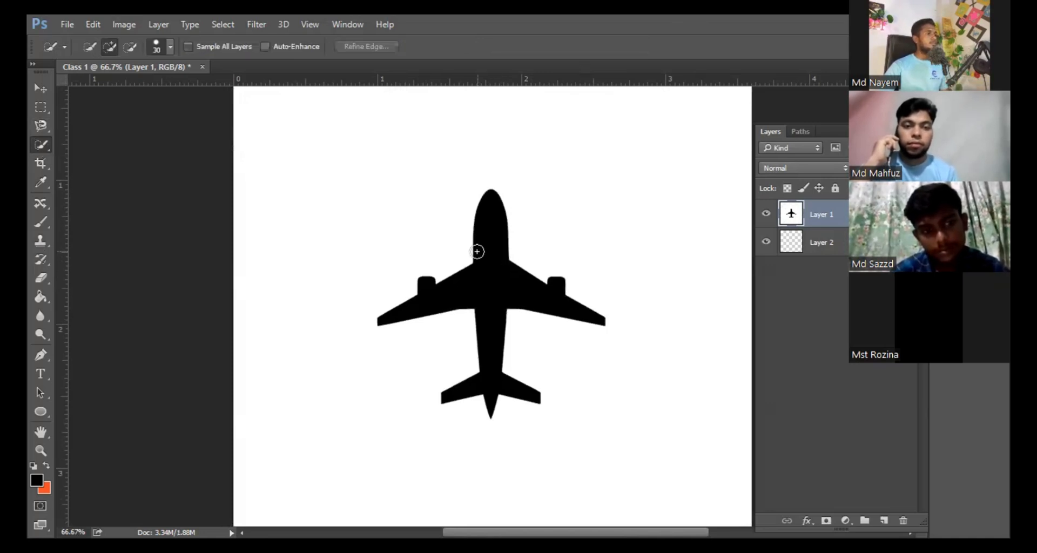
{"action": "left_click", "coordinate": [491, 204]}
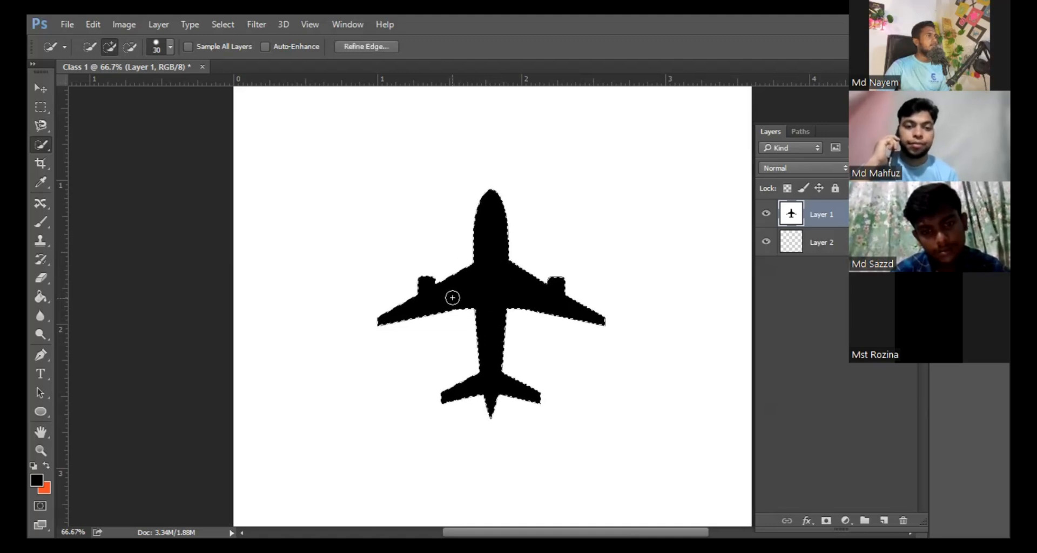
{"action": "key", "text": "ctrl+d"}
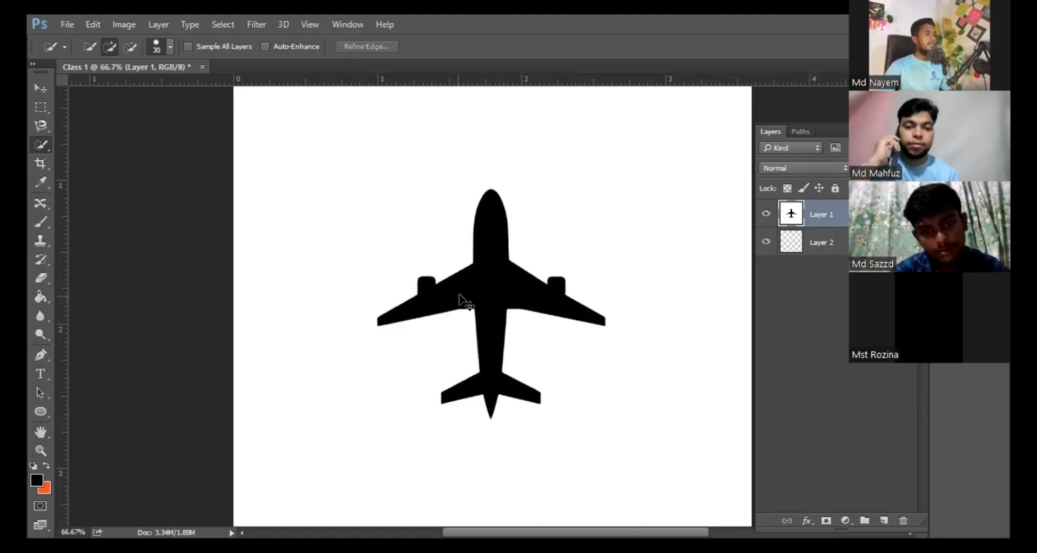
{"action": "left_click", "coordinate": [73, 24]}
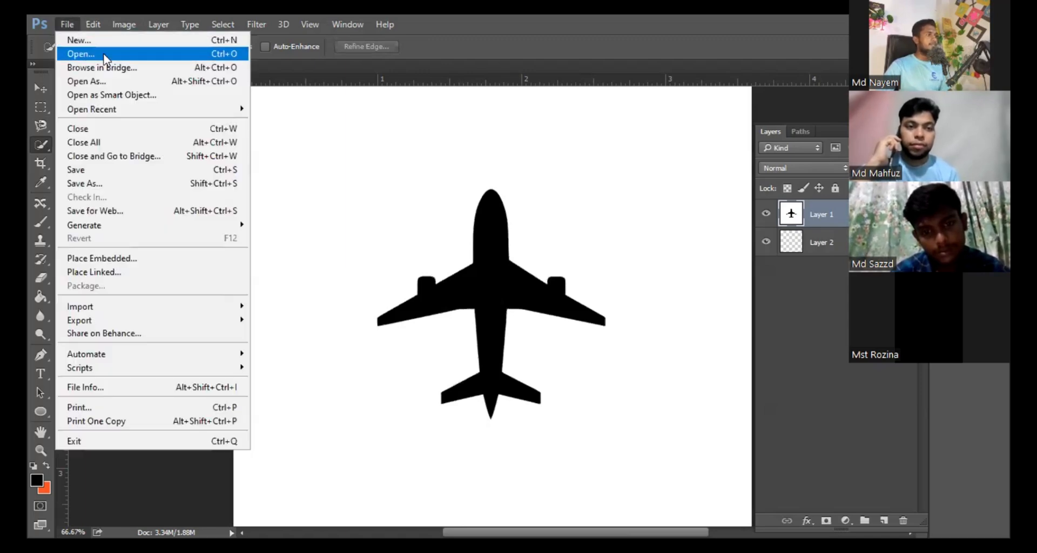
{"action": "left_click", "coordinate": [105, 54]}
{"action": "scroll", "coordinate": [569, 298], "scroll_direction": "down", "scroll_amount": 3}
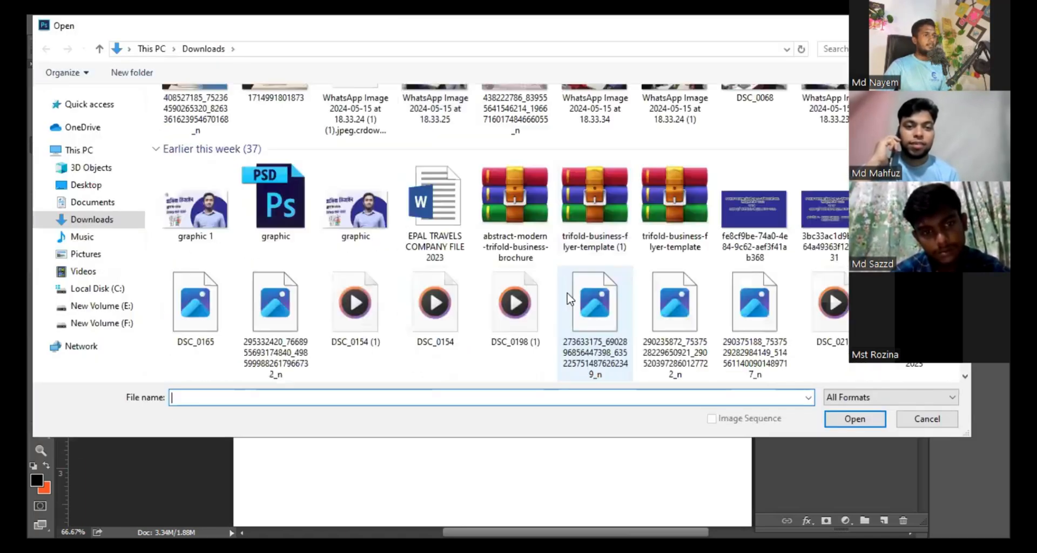
{"action": "scroll", "coordinate": [569, 298], "scroll_direction": "down", "scroll_amount": 10}
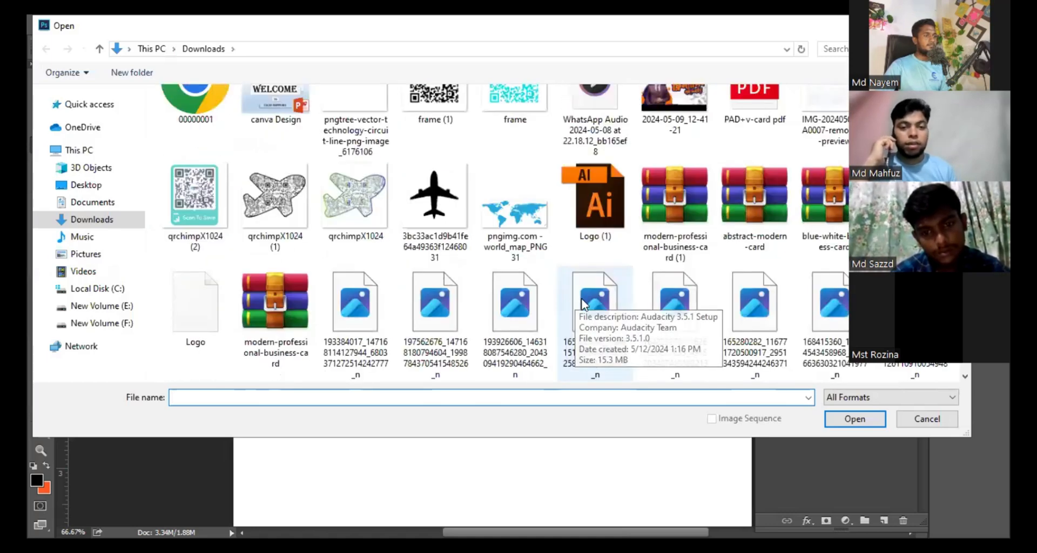
{"action": "scroll", "coordinate": [583, 303], "scroll_direction": "down", "scroll_amount": 3}
{"action": "scroll", "coordinate": [582, 272], "scroll_direction": "up", "scroll_amount": 2}
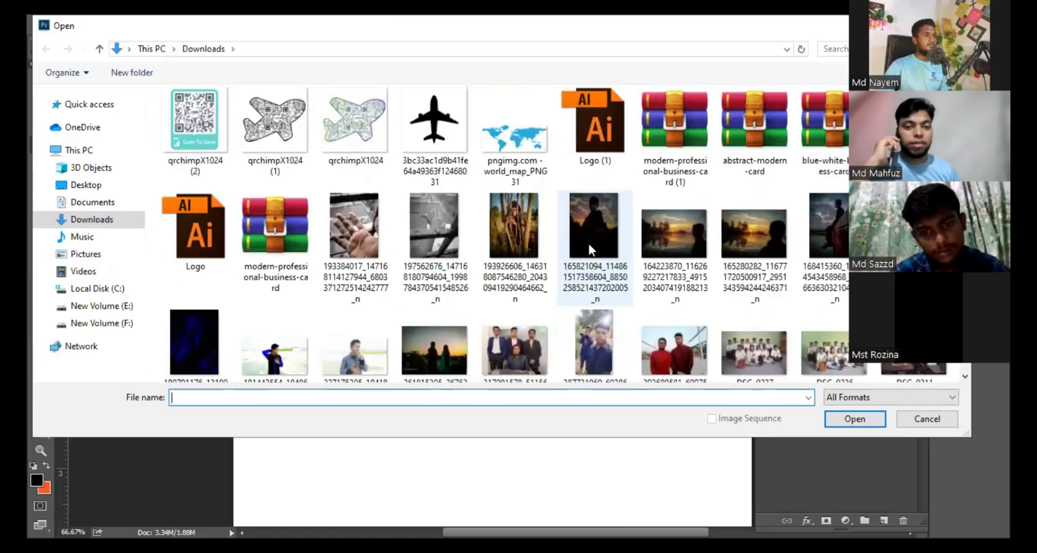
{"action": "left_click", "coordinate": [588, 244]}
{"action": "left_click", "coordinate": [853, 419]}
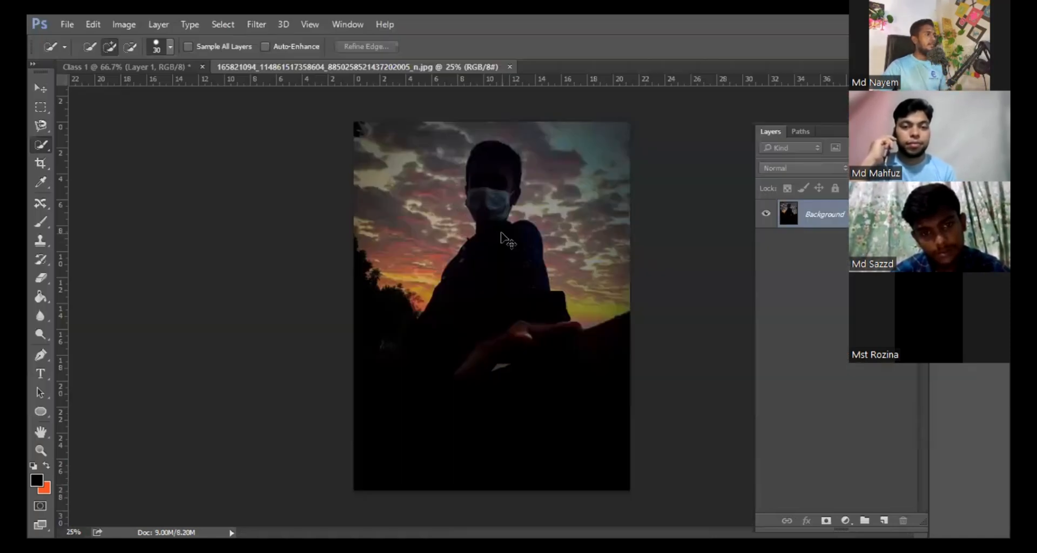
Select the masked person's shoulder and torso with the Quick Selection Tool at brush size 30
{"action": "scroll", "coordinate": [501, 235], "scroll_direction": "up", "scroll_amount": 1}
{"action": "scroll", "coordinate": [501, 232], "scroll_direction": "up", "scroll_amount": 4}
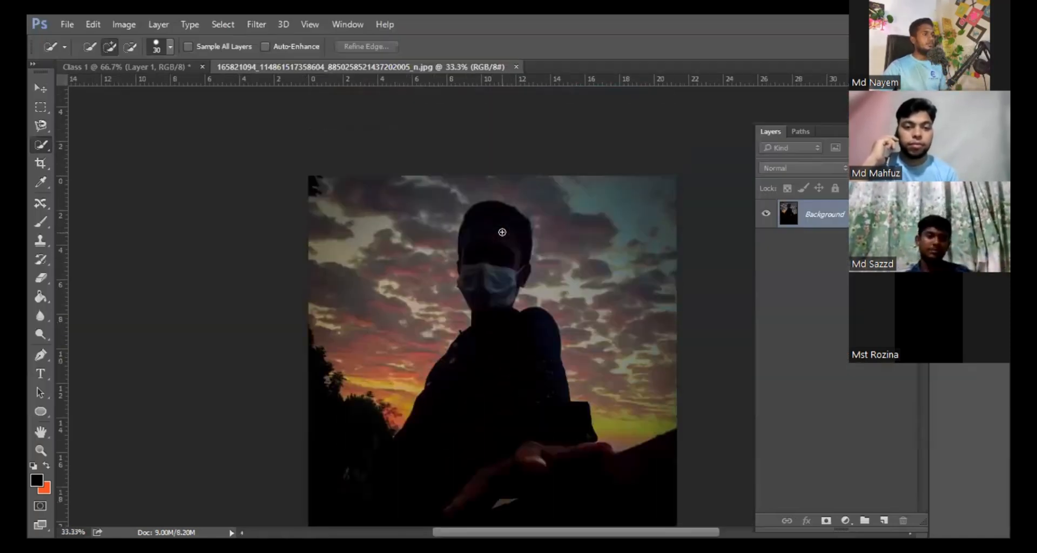
{"action": "scroll", "coordinate": [505, 238], "scroll_direction": "up", "scroll_amount": 1}
{"action": "scroll", "coordinate": [546, 291], "scroll_direction": "down", "scroll_amount": 1}
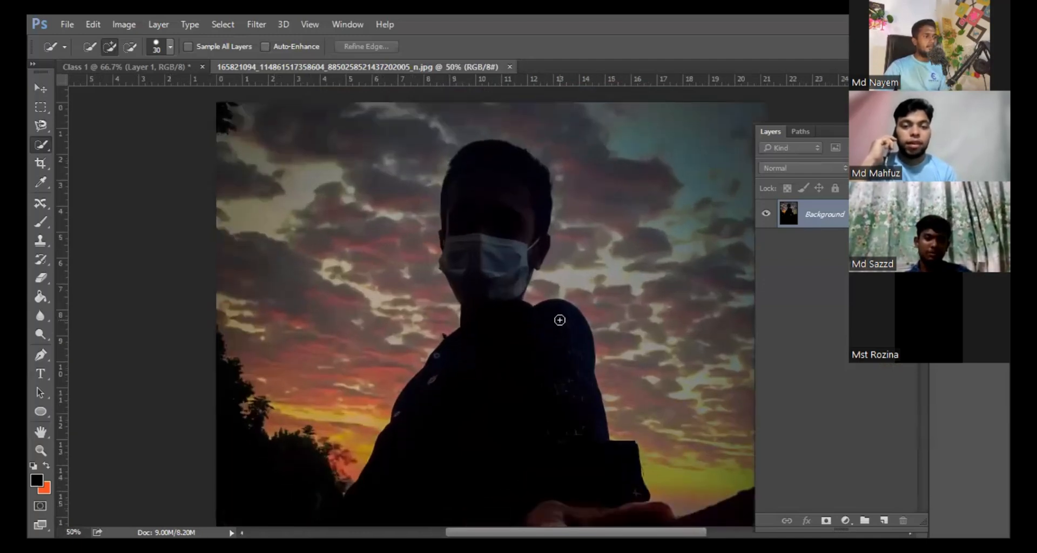
{"action": "mouse_move", "coordinate": [572, 331]}
{"action": "left_mouse_down"}
{"action": "mouse_move", "coordinate": [598, 439]}
{"action": "mouse_move", "coordinate": [596, 421]}
{"action": "left_mouse_up"}
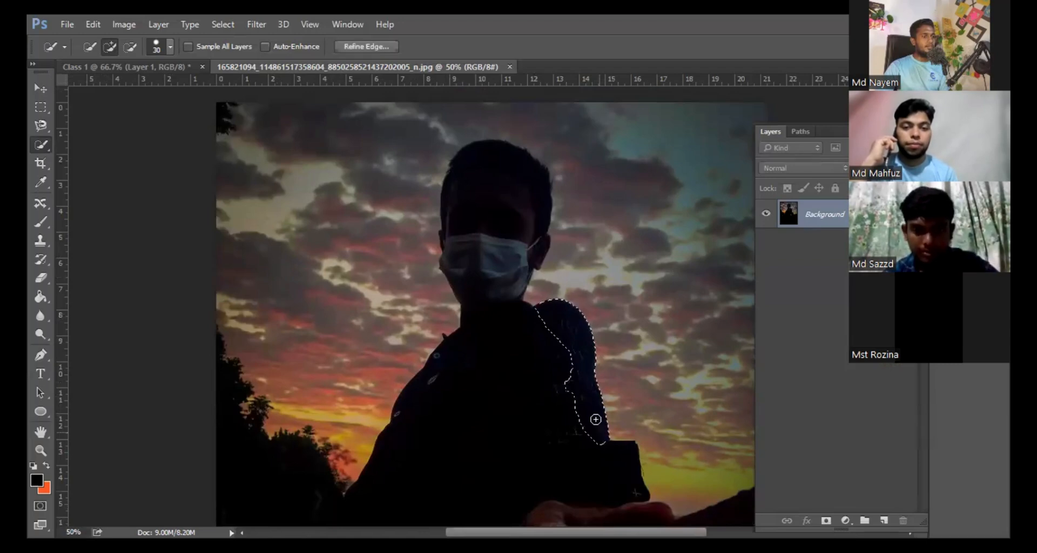
{"action": "scroll", "coordinate": [582, 379], "scroll_direction": "down", "scroll_amount": 3}
{"action": "scroll", "coordinate": [588, 351], "scroll_direction": "down", "scroll_amount": 3}
{"action": "scroll", "coordinate": [591, 316], "scroll_direction": "down", "scroll_amount": 2}
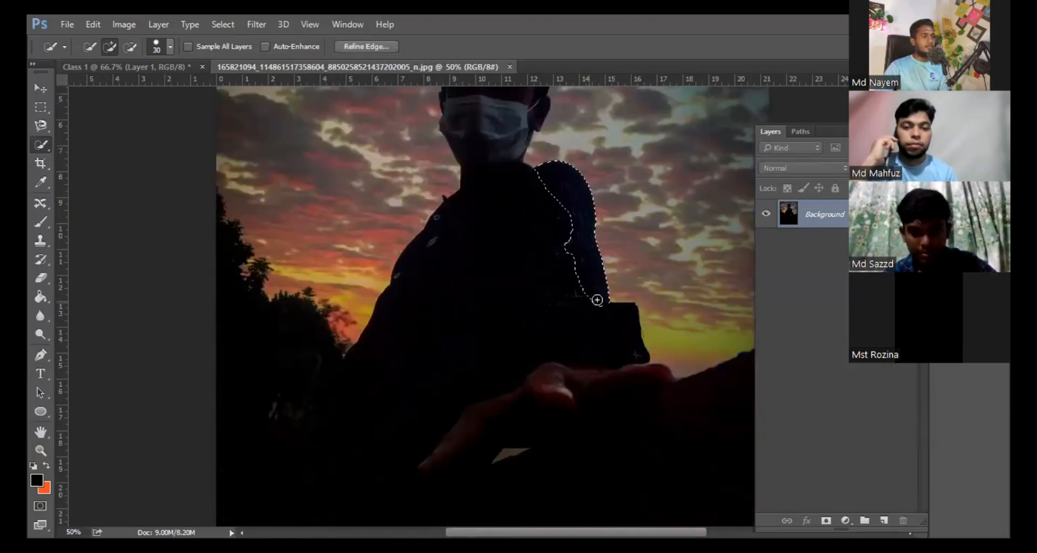
{"action": "mouse_move", "coordinate": [607, 318]}
{"action": "left_mouse_down"}
{"action": "mouse_move", "coordinate": [631, 349]}
{"action": "mouse_move", "coordinate": [600, 357]}
{"action": "mouse_move", "coordinate": [530, 345]}
{"action": "mouse_move", "coordinate": [530, 356]}
{"action": "left_mouse_up"}
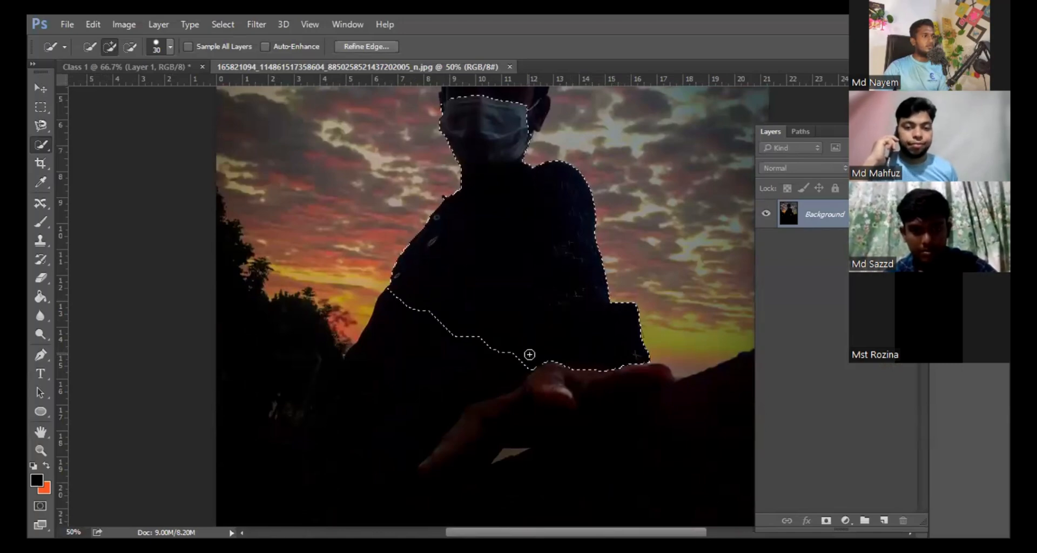
Extend the quick selection upward over the person's mask, face and hair
{"action": "scroll", "coordinate": [519, 329], "scroll_direction": "up", "scroll_amount": 5}
{"action": "scroll", "coordinate": [502, 316], "scroll_direction": "up", "scroll_amount": 3}
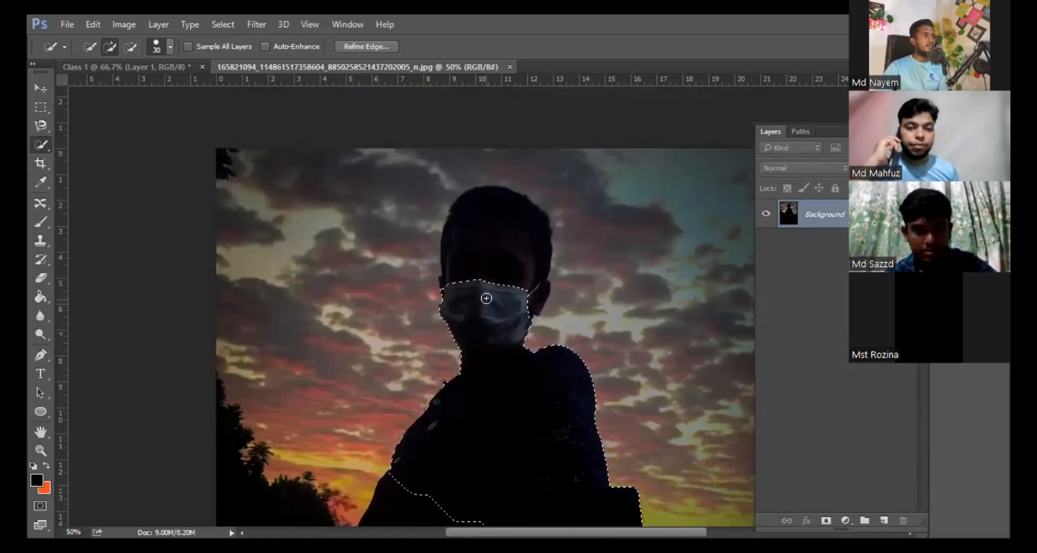
{"action": "left_click_drag", "start_coordinate": [480, 300], "coordinate": [488, 266]}
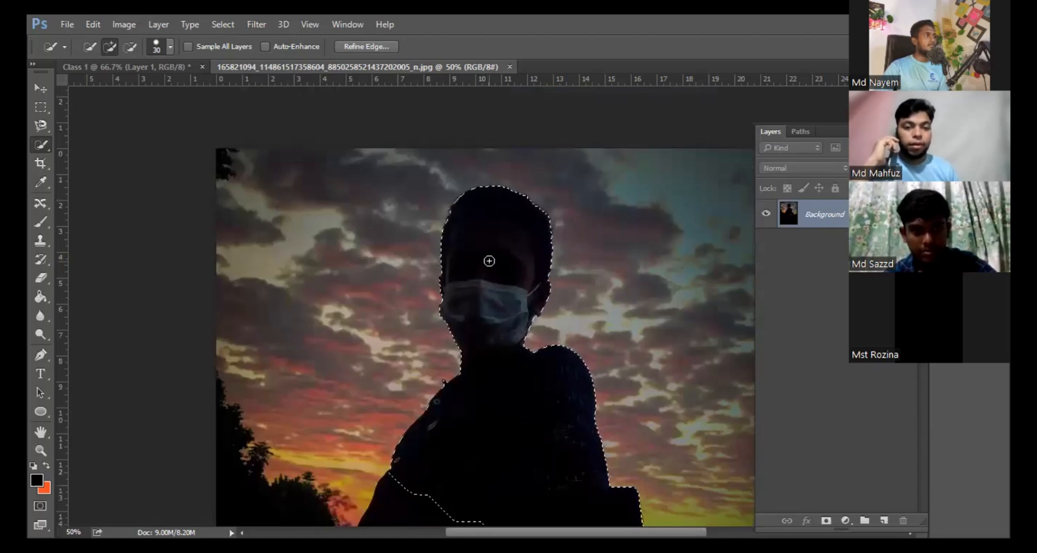
Set the Quick Selection brush size to 9 px and add the arm, trees and dark foreground to the selection
{"action": "scroll", "coordinate": [489, 264], "scroll_direction": "down", "scroll_amount": 3}
{"action": "scroll", "coordinate": [493, 278], "scroll_direction": "down", "scroll_amount": 5}
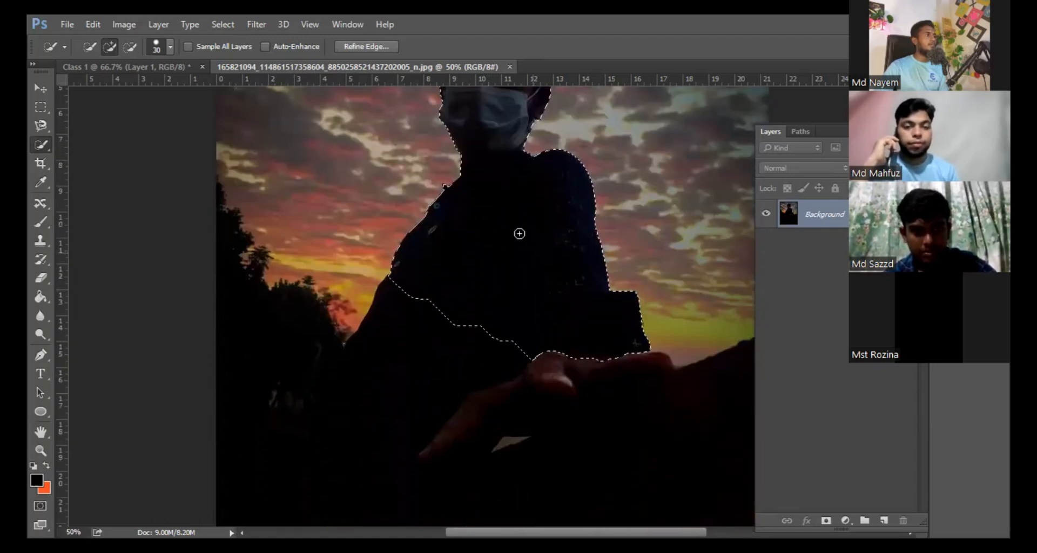
{"action": "left_click", "coordinate": [170, 46]}
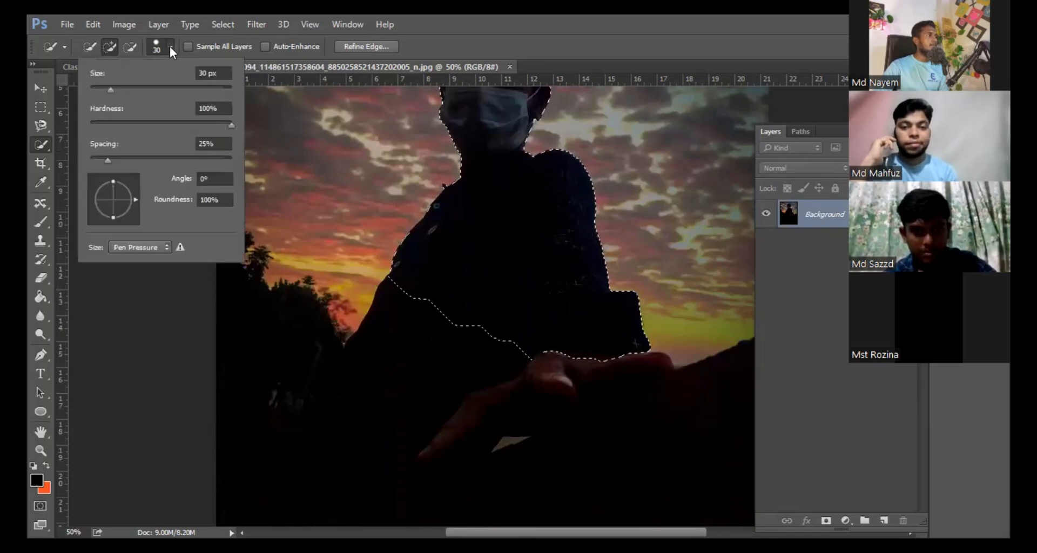
{"action": "type", "text": "9"}
{"action": "key", "text": "Return"}
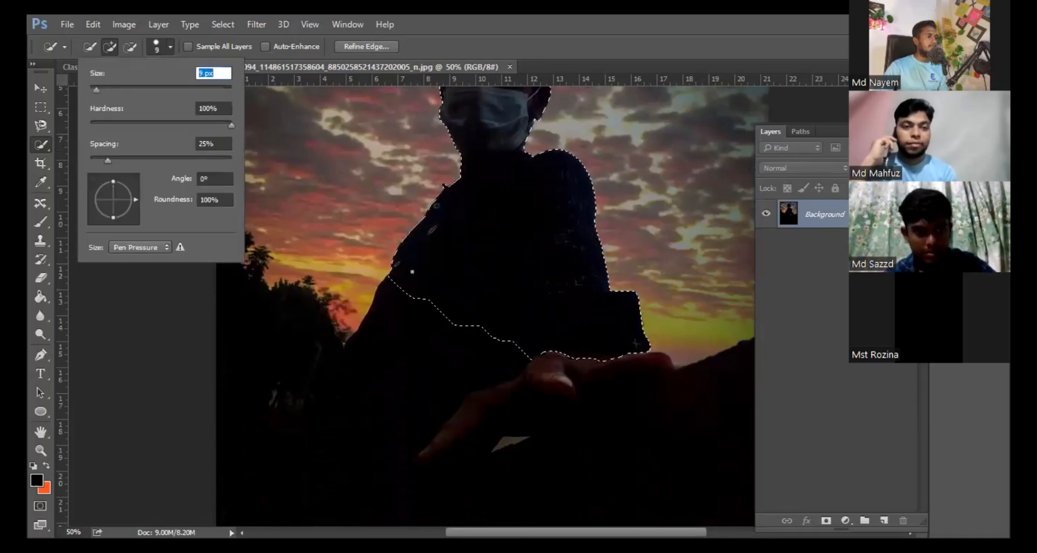
{"action": "mouse_move", "coordinate": [409, 273]}
{"action": "left_mouse_down"}
{"action": "mouse_move", "coordinate": [358, 350]}
{"action": "mouse_move", "coordinate": [356, 378]}
{"action": "left_mouse_up"}
{"action": "scroll", "coordinate": [415, 295], "scroll_direction": "down", "scroll_amount": 3}
{"action": "mouse_move", "coordinate": [415, 295]}
{"action": "left_mouse_down"}
{"action": "mouse_move", "coordinate": [378, 330]}
{"action": "mouse_move", "coordinate": [389, 373]}
{"action": "mouse_move", "coordinate": [346, 367]}
{"action": "left_mouse_up"}
{"action": "mouse_move", "coordinate": [536, 282]}
{"action": "left_mouse_down"}
{"action": "mouse_move", "coordinate": [564, 326]}
{"action": "mouse_move", "coordinate": [586, 270]}
{"action": "mouse_move", "coordinate": [663, 296]}
{"action": "left_mouse_up"}
{"action": "scroll", "coordinate": [634, 292], "scroll_direction": "down", "scroll_amount": 1}
{"action": "scroll", "coordinate": [634, 292], "scroll_direction": "down", "scroll_amount": 3}
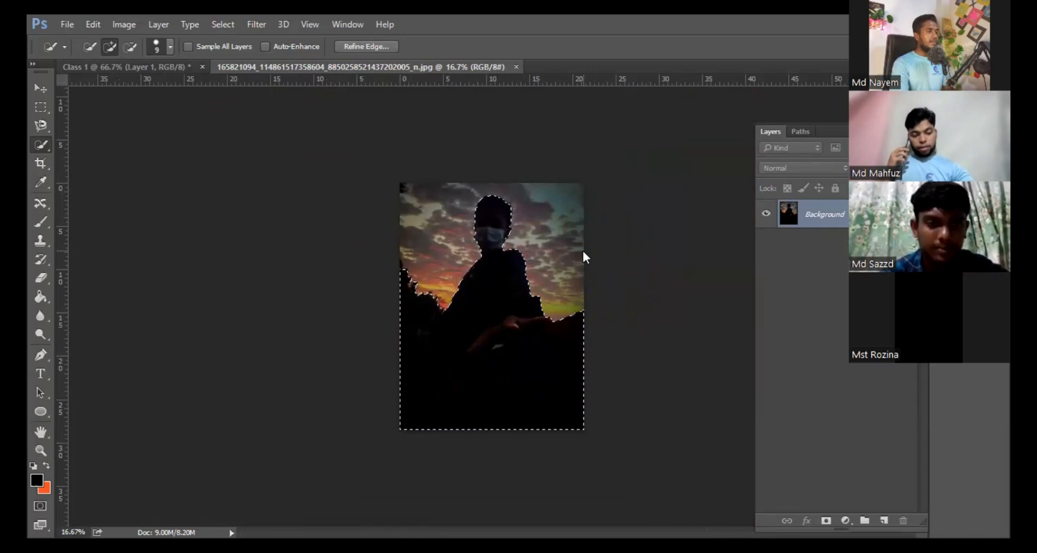
Invert the selection, fill the sky with Content-Aware, unlock the background layer, delete the selected sky and deselect
{"action": "key", "text": "ctrl+shift+i"}
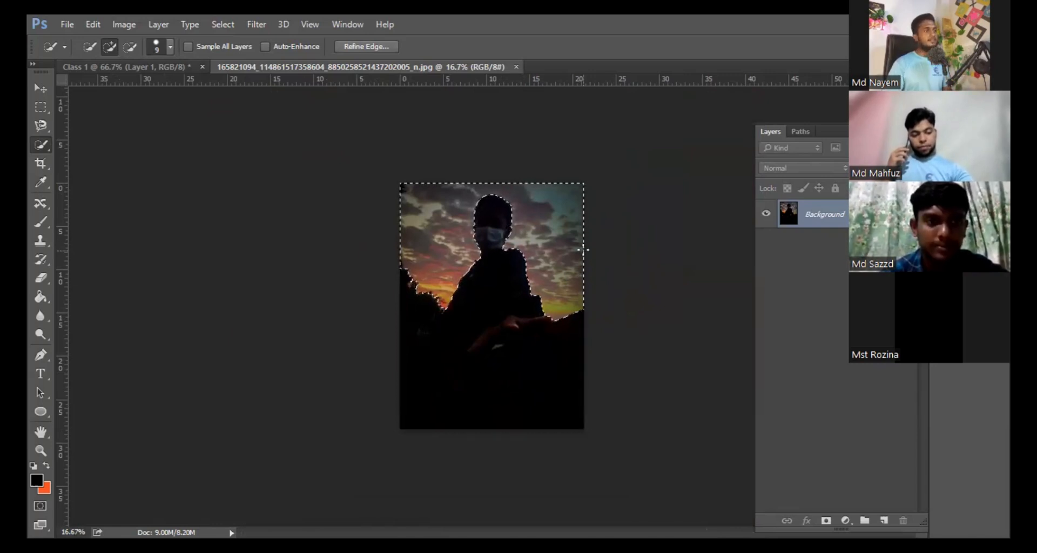
{"action": "key", "text": "shift+F5"}
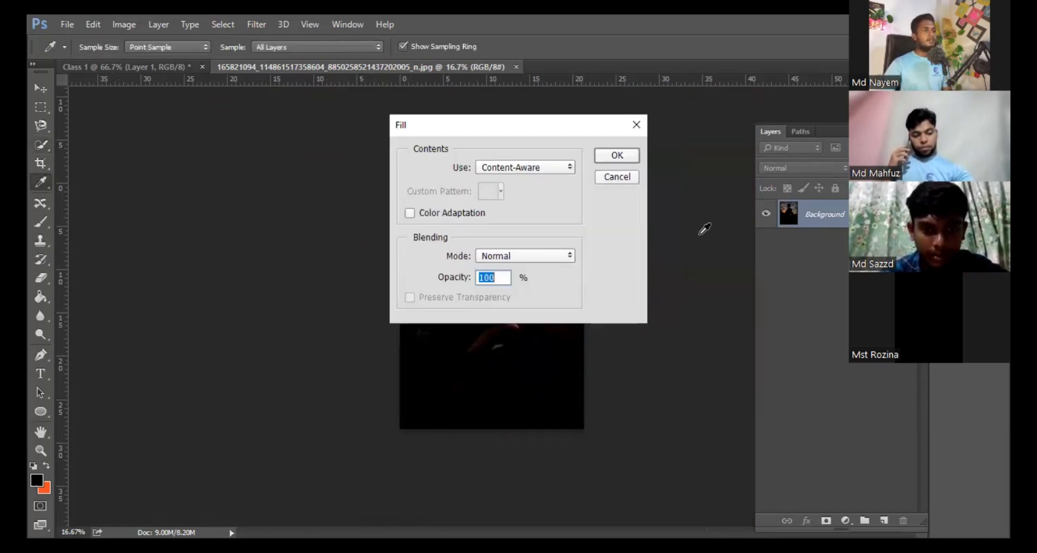
{"action": "left_click", "coordinate": [628, 155]}
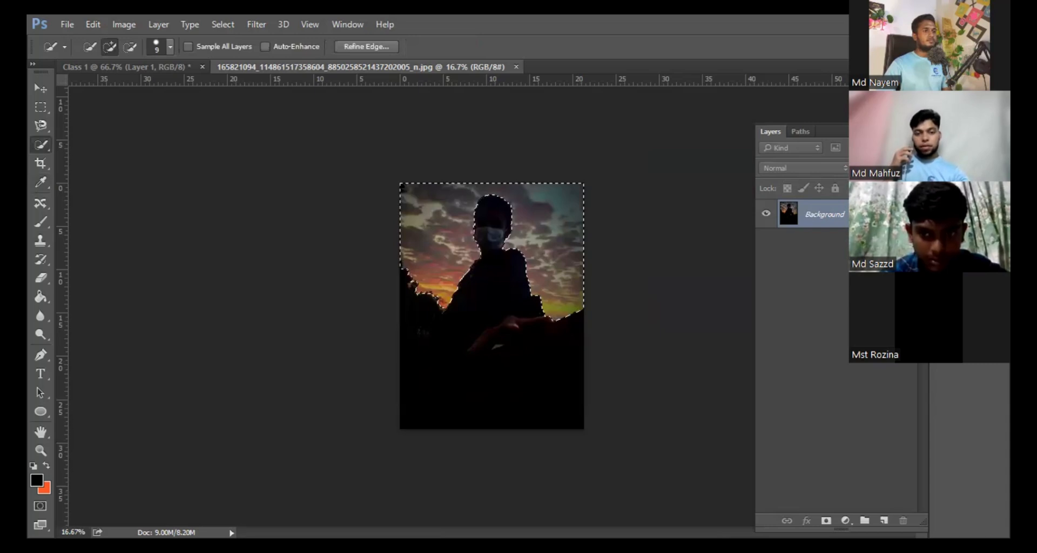
{"action": "left_click", "coordinate": [909, 215]}
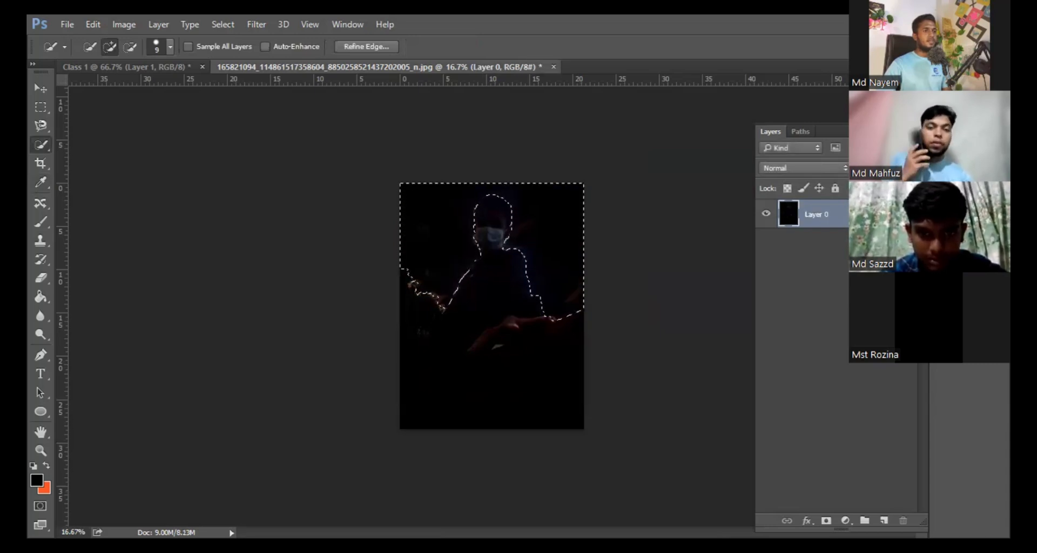
{"action": "key", "text": "Delete"}
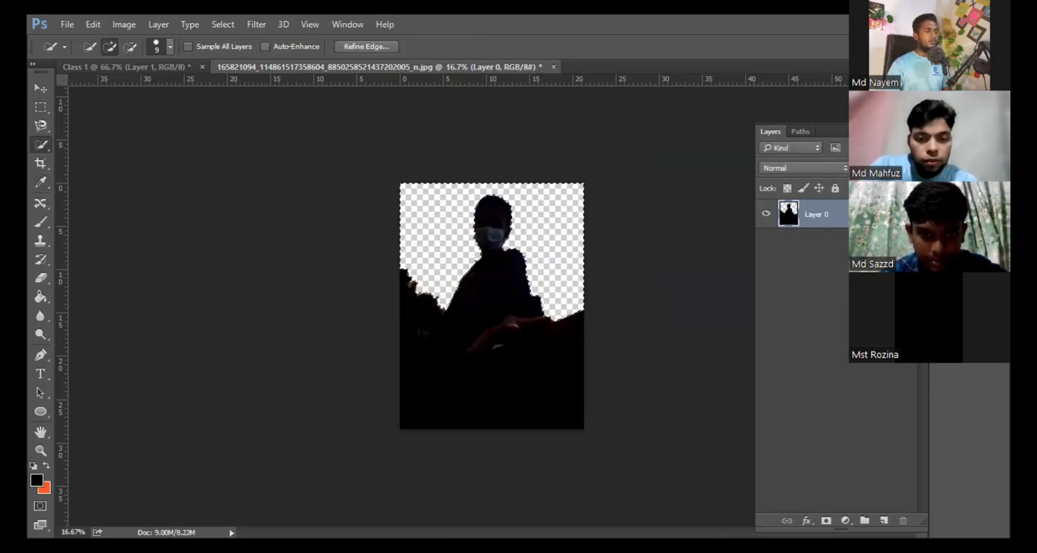
{"action": "key", "text": "ctrl+d"}
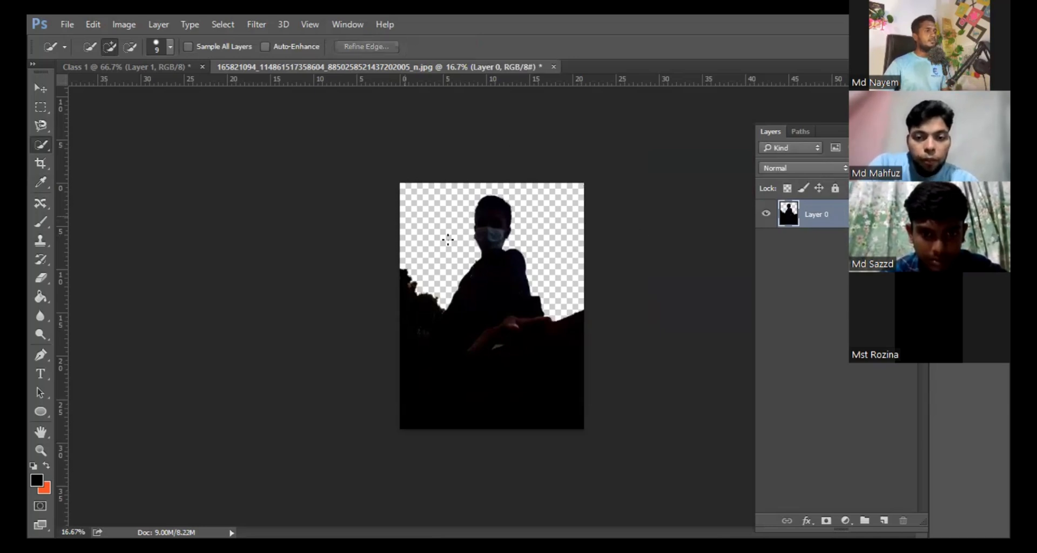
{"action": "key", "text": "v"}
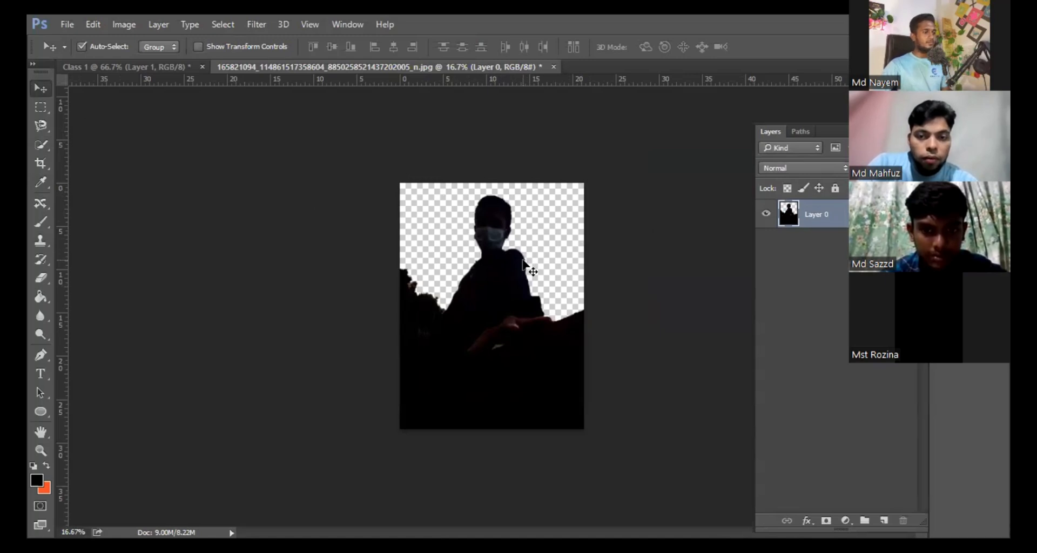
{"action": "left_click", "coordinate": [39, 143]}
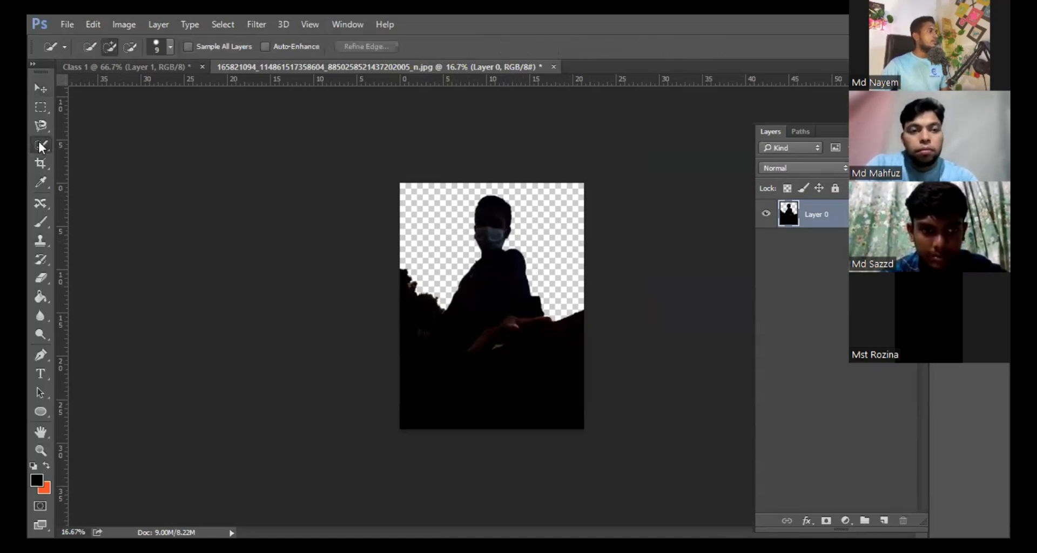
{"action": "right_click", "coordinate": [39, 143]}
{"action": "left_click", "coordinate": [73, 153]}
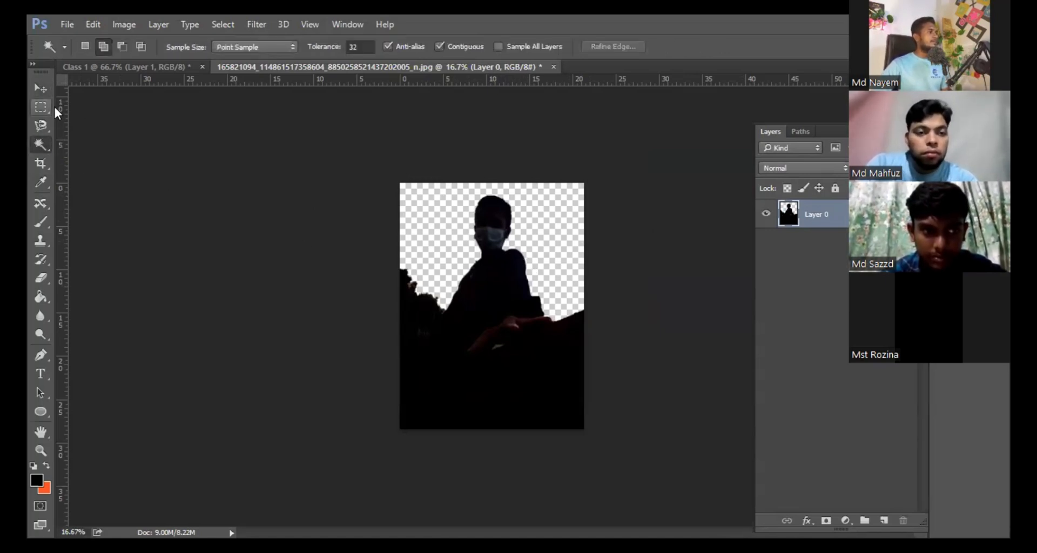
{"action": "key", "text": "v"}
{"action": "left_click", "coordinate": [42, 161]}
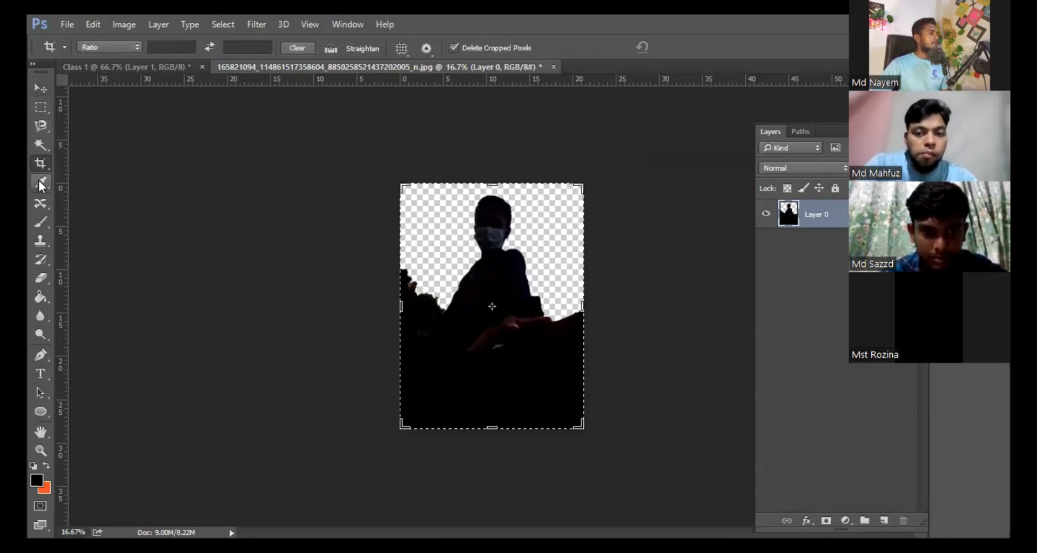
Activate the Eyedropper Tool and swap the foreground and background colours
{"action": "left_click", "coordinate": [39, 181]}
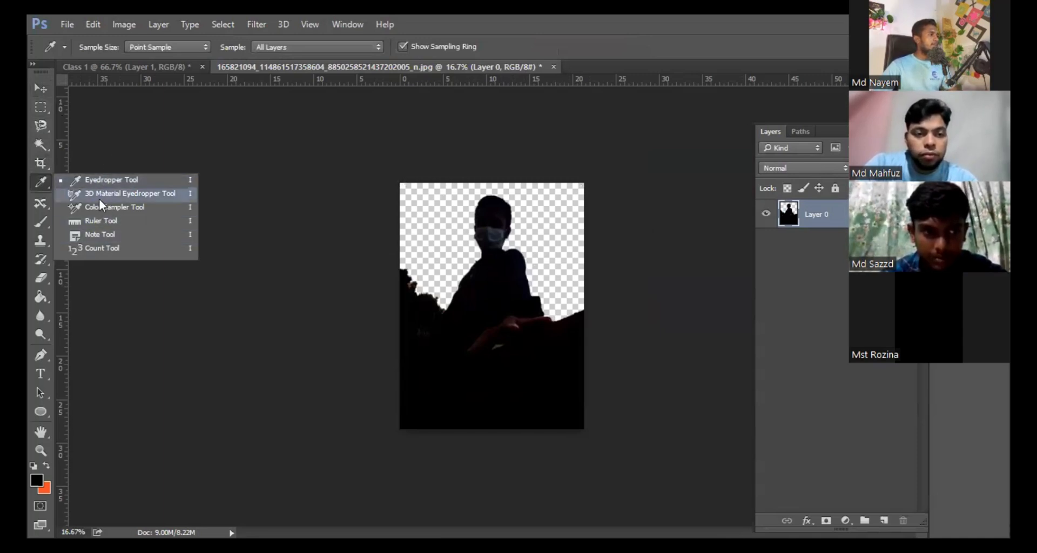
{"action": "left_click", "coordinate": [41, 185]}
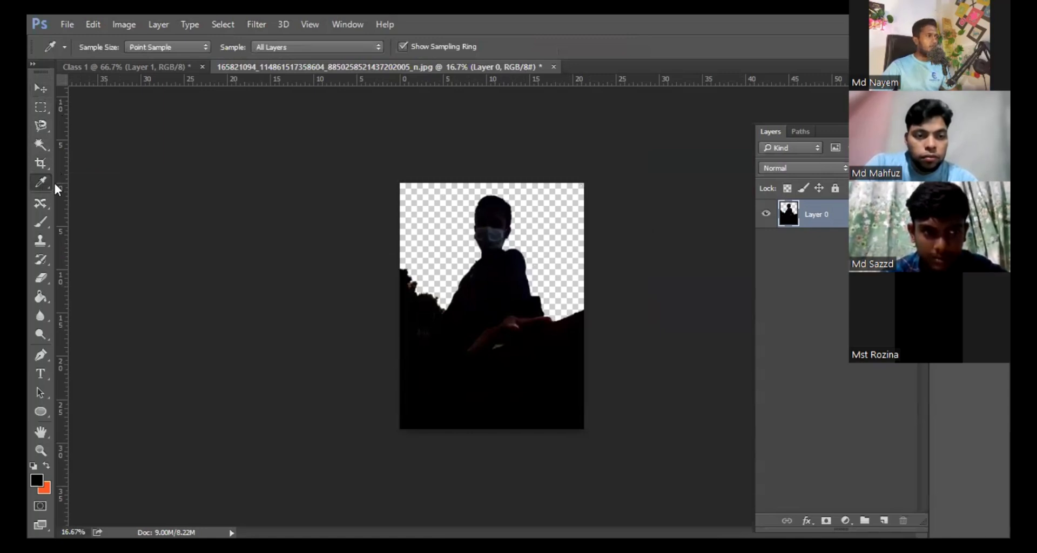
{"action": "left_click", "coordinate": [46, 465]}
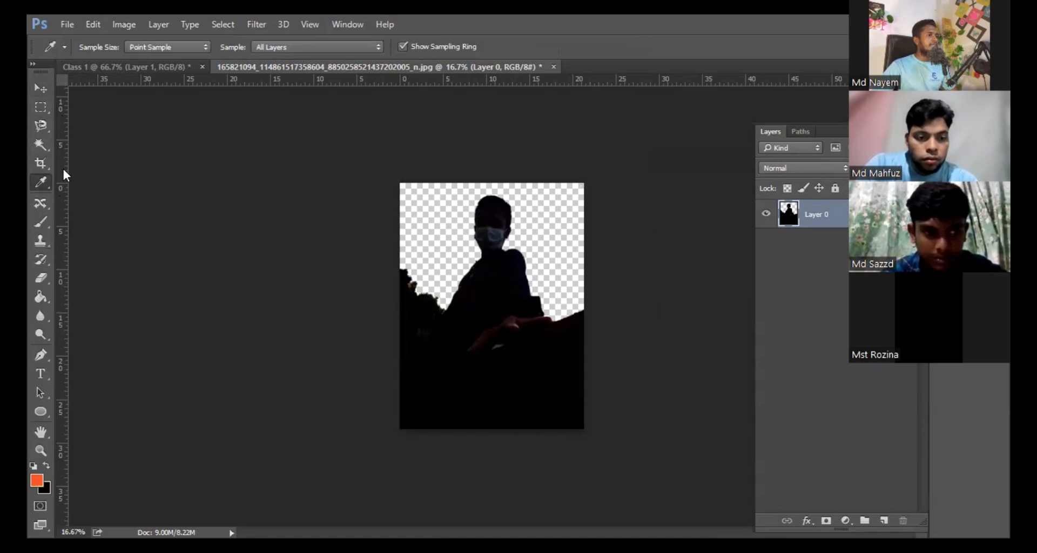
Undo the sky removal to restore the locked background with its sunset sky, and clear the selection
{"action": "key", "text": "ctrl+plus"}
{"action": "key", "text": "ctrl+plus"}
{"action": "key", "text": "ctrl+plus"}
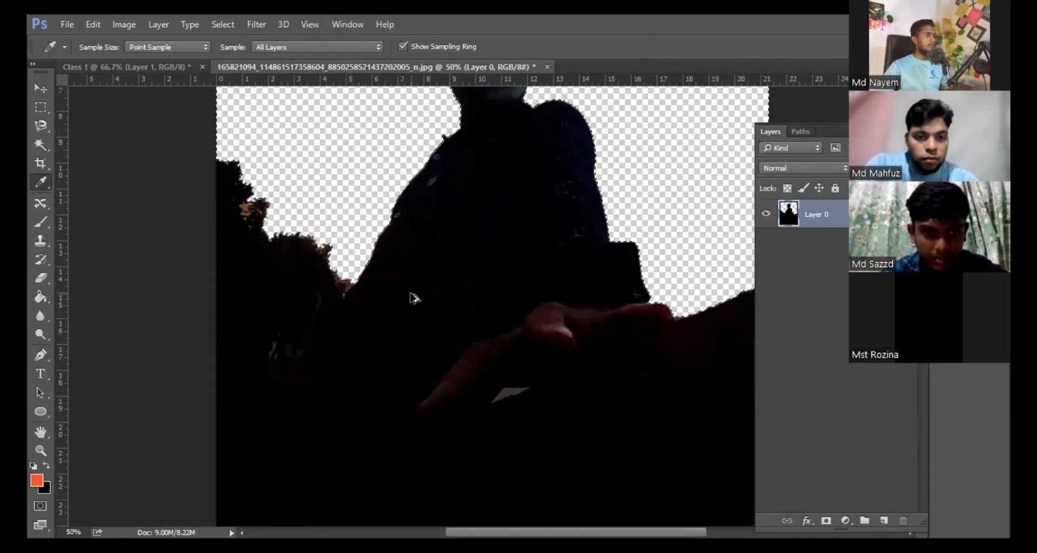
{"action": "key", "text": "ctrl+alt+z"}
{"action": "key", "text": "ctrl+alt+z"}
{"action": "scroll", "coordinate": [413, 298], "scroll_direction": "up", "scroll_amount": 1}
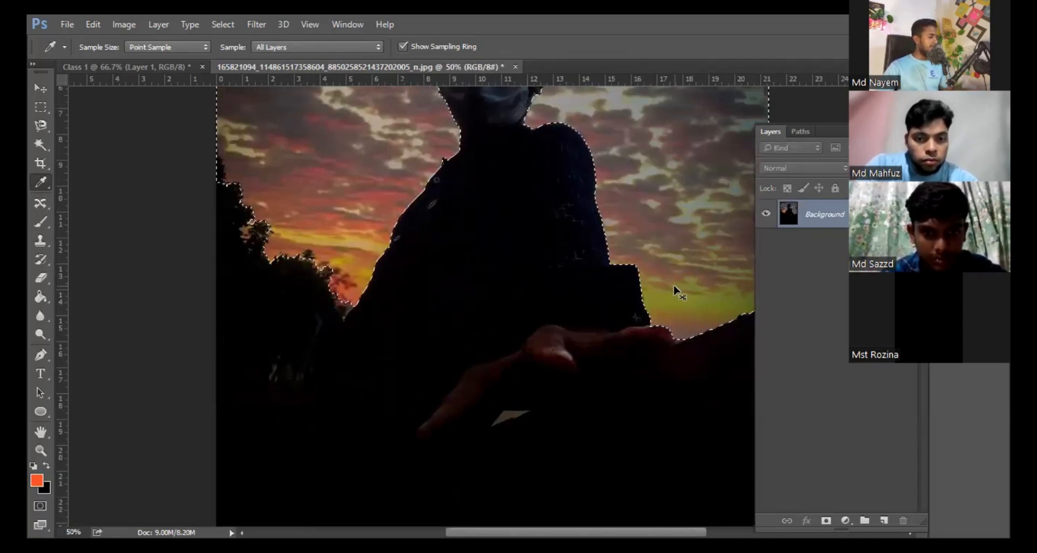
{"action": "key", "text": "ctrl+d"}
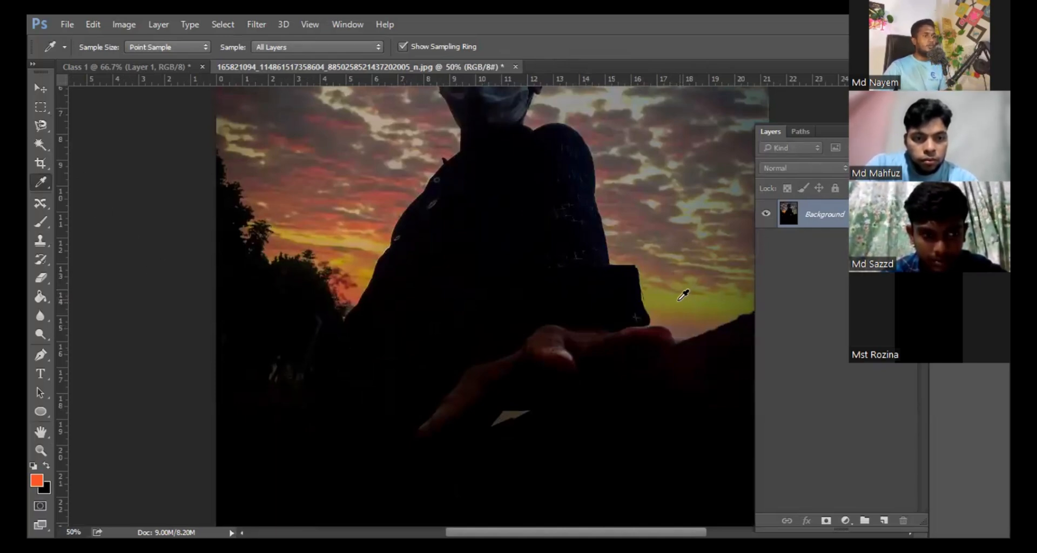
Sample the yellow-green sky just above the hand as the foreground colour and review #80802a in the Color Picker
{"action": "left_click", "coordinate": [679, 298]}
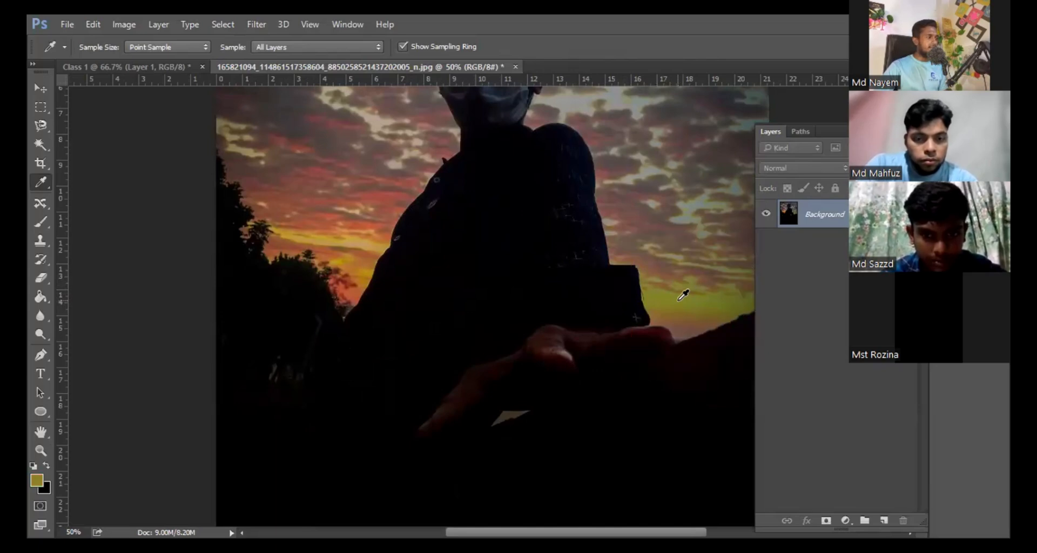
{"action": "left_click", "coordinate": [37, 481]}
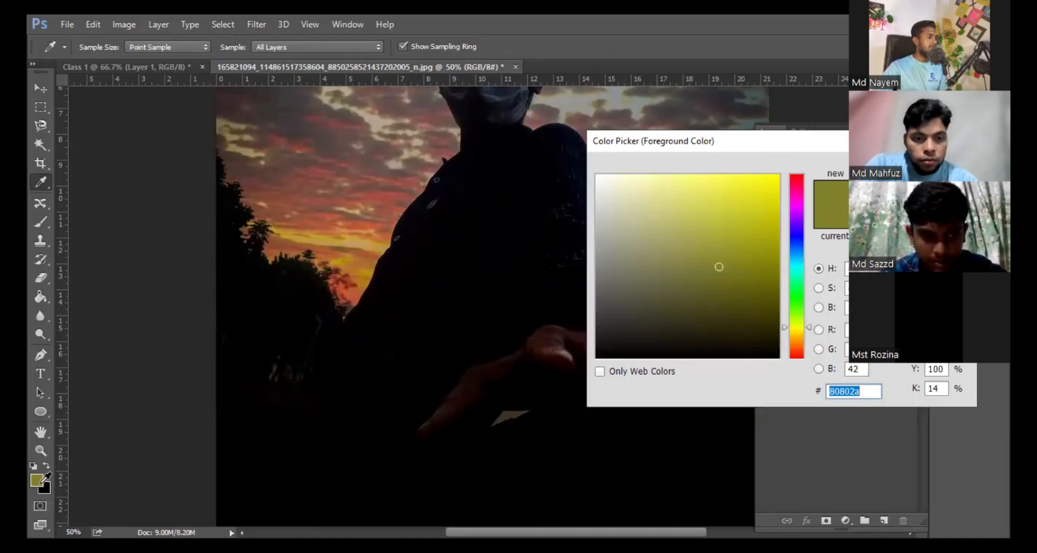
{"action": "left_click", "coordinate": [936, 179]}
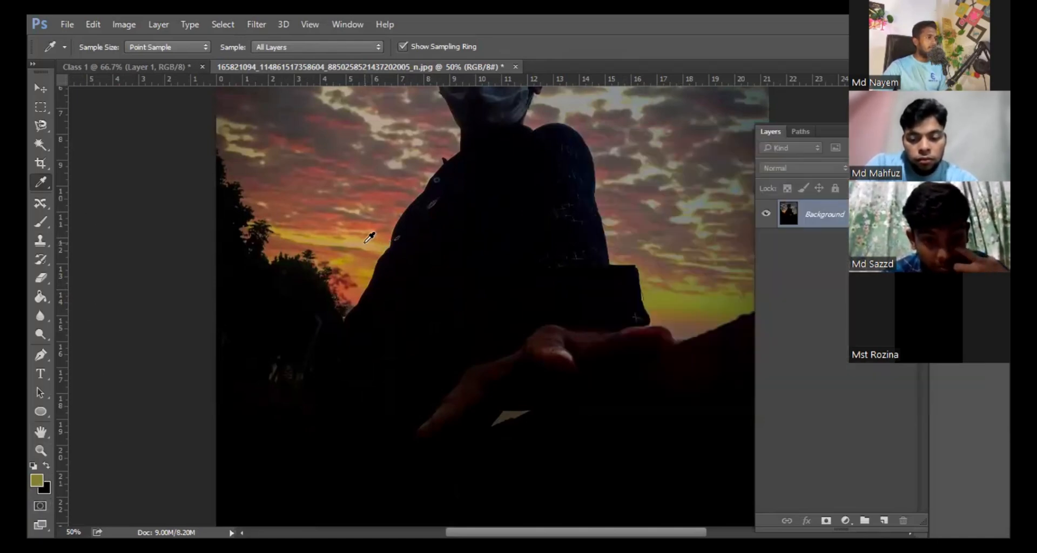
Sample the golden sky beside the sleeve as the foreground colour and draw a filled ellipse about 32 by 24 px there
{"action": "left_click", "coordinate": [368, 238]}
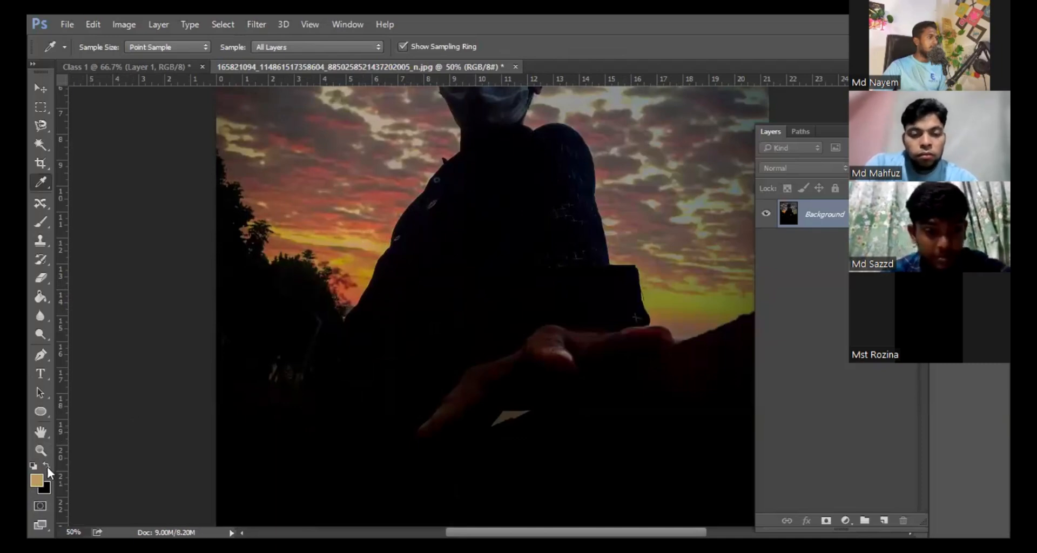
{"action": "left_click", "coordinate": [43, 412]}
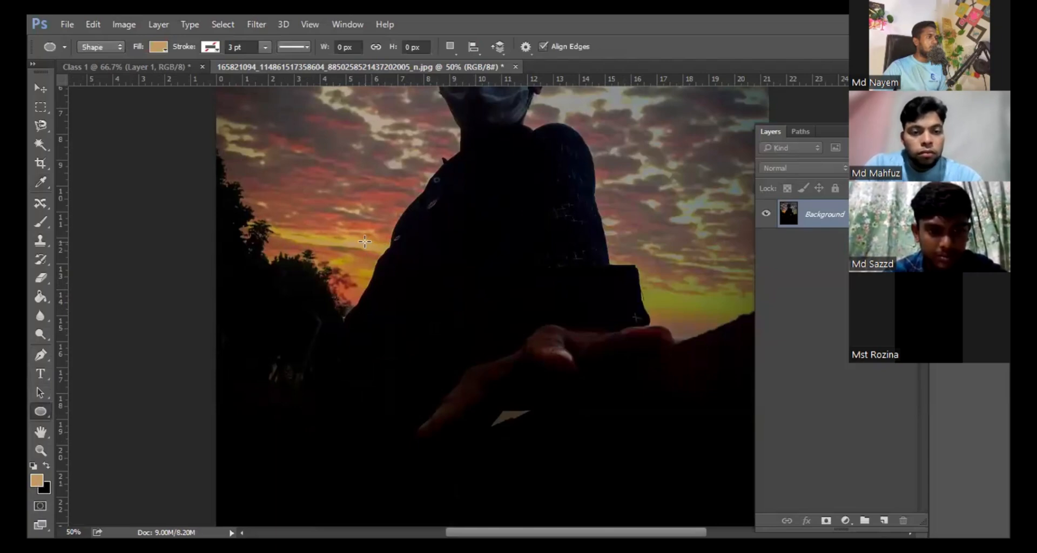
{"action": "left_click_drag", "start_coordinate": [374, 248], "coordinate": [366, 242]}
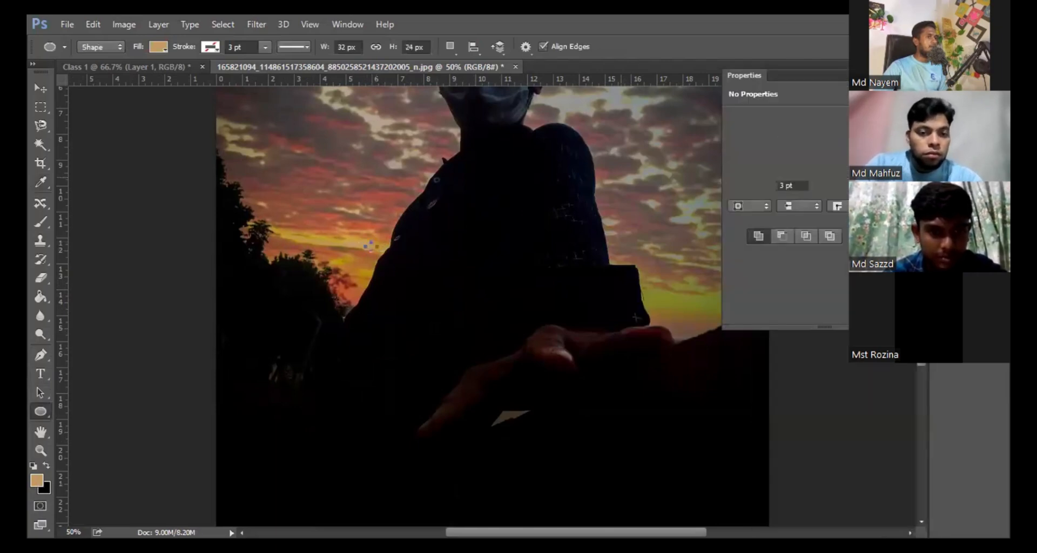
{"action": "key", "text": "v"}
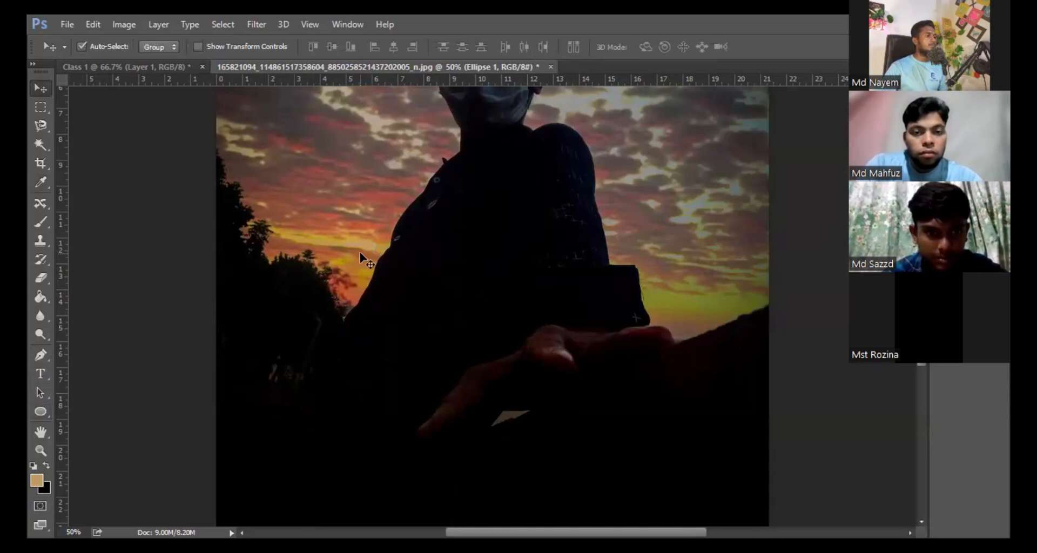
Compare the small ellipse's colour with the surrounding sky up close and remove the ellipse
{"action": "key", "text": "ctrl+plus"}
{"action": "key", "text": "ctrl+plus"}
{"action": "key", "text": "ctrl+plus"}
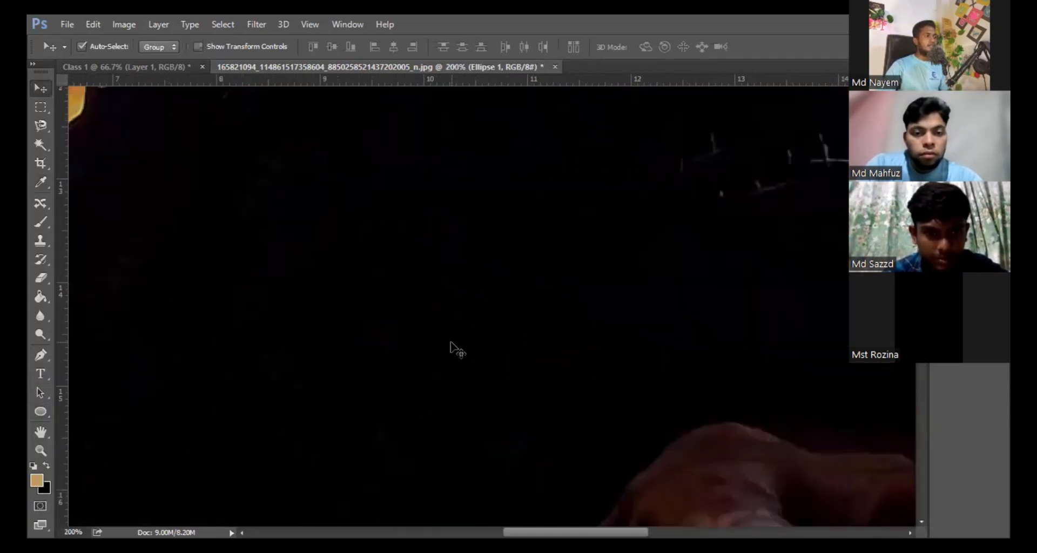
{"action": "scroll", "coordinate": [381, 264], "scroll_direction": "left", "scroll_amount": 5}
{"action": "scroll", "coordinate": [382, 261], "scroll_direction": "up", "scroll_amount": 3}
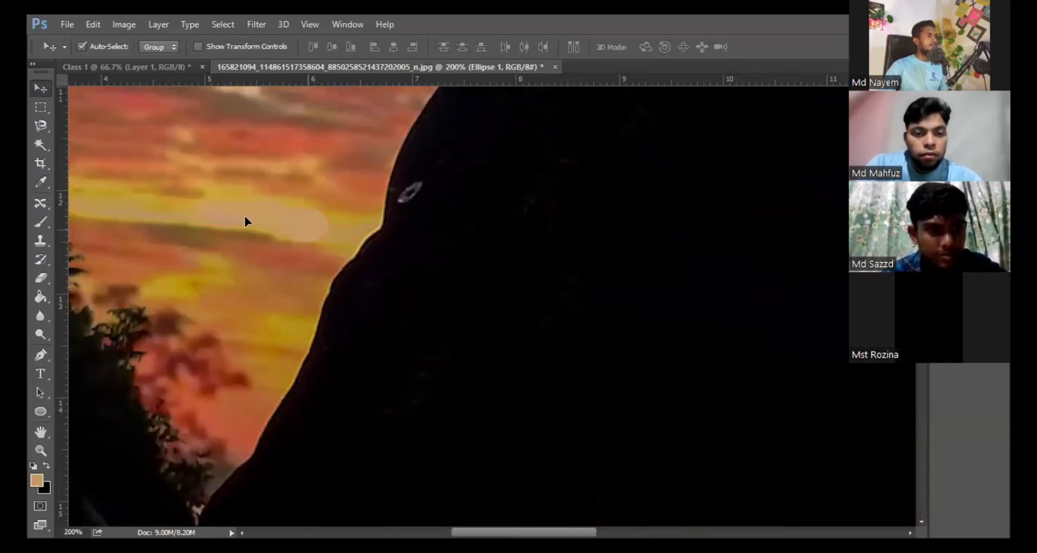
{"action": "left_click", "coordinate": [270, 233]}
{"action": "key", "text": "ctrl+minus"}
{"action": "key", "text": "ctrl+minus"}
{"action": "key", "text": "ctrl+minus"}
{"action": "key", "text": "ctrl+minus"}
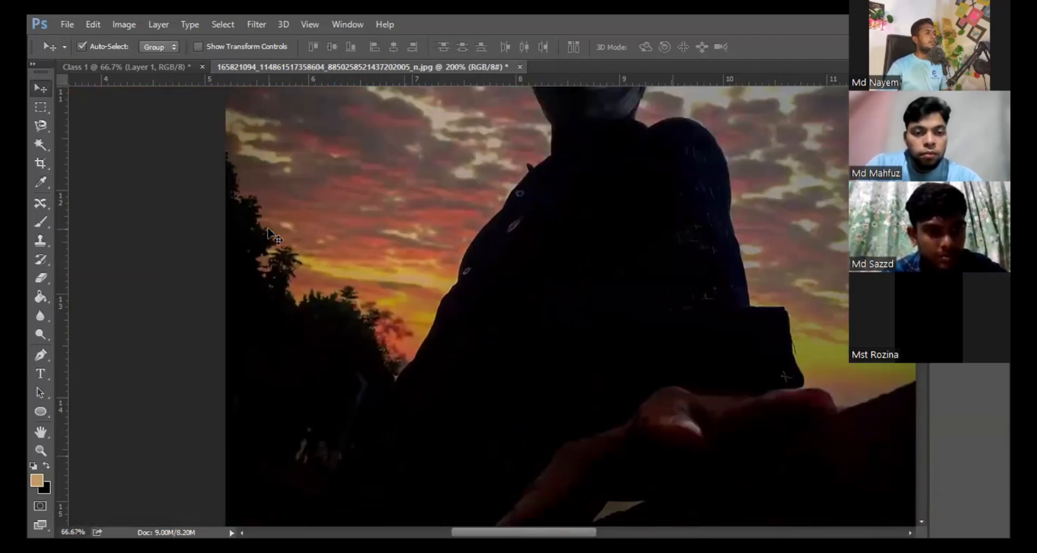
{"action": "key", "text": "ctrl+minus"}
{"action": "key", "text": "ctrl+plus"}
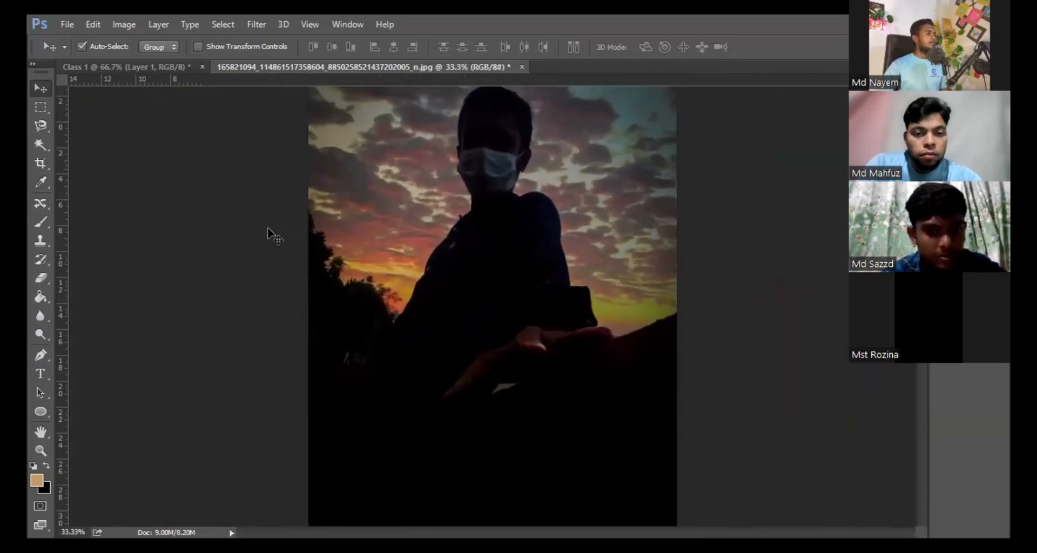
{"action": "scroll", "coordinate": [121, 183], "scroll_direction": "up", "scroll_amount": 1}
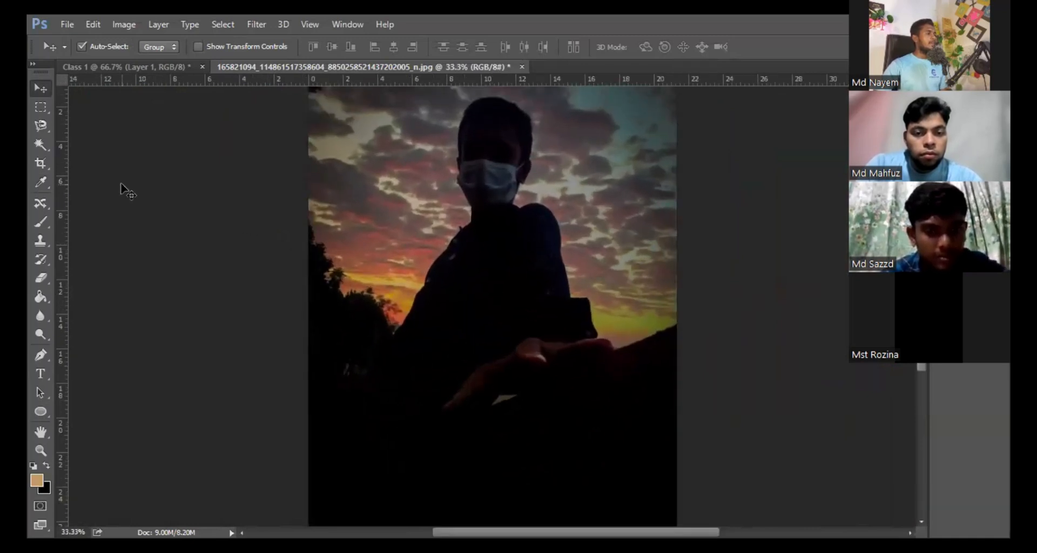
Try erasing part of the sky on the locked background with the Eraser Tool and undo the attempt
{"action": "left_click", "coordinate": [37, 283]}
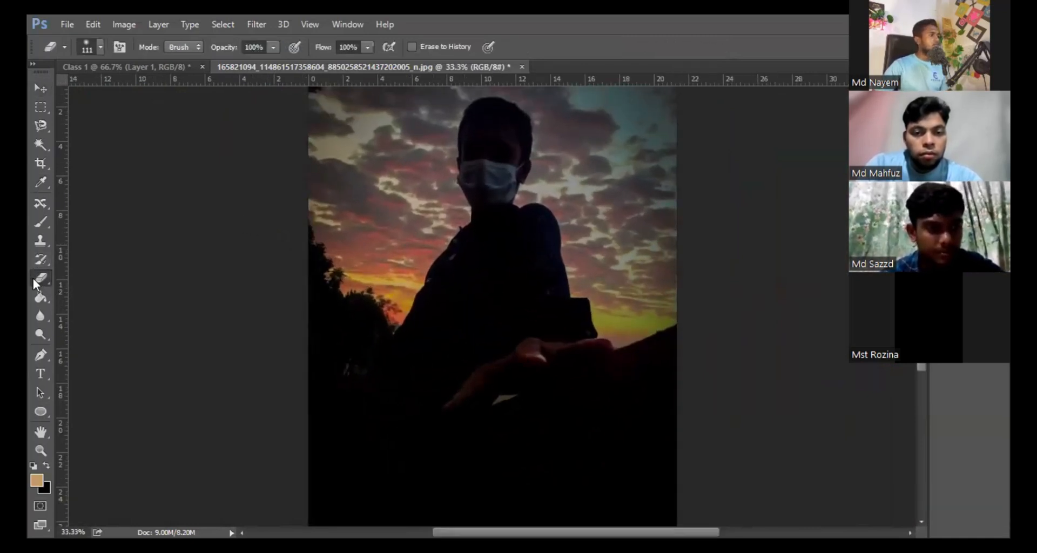
{"action": "right_click", "coordinate": [35, 280]}
{"action": "left_click", "coordinate": [395, 274]}
{"action": "scroll", "coordinate": [389, 276], "scroll_direction": "up", "scroll_amount": 4}
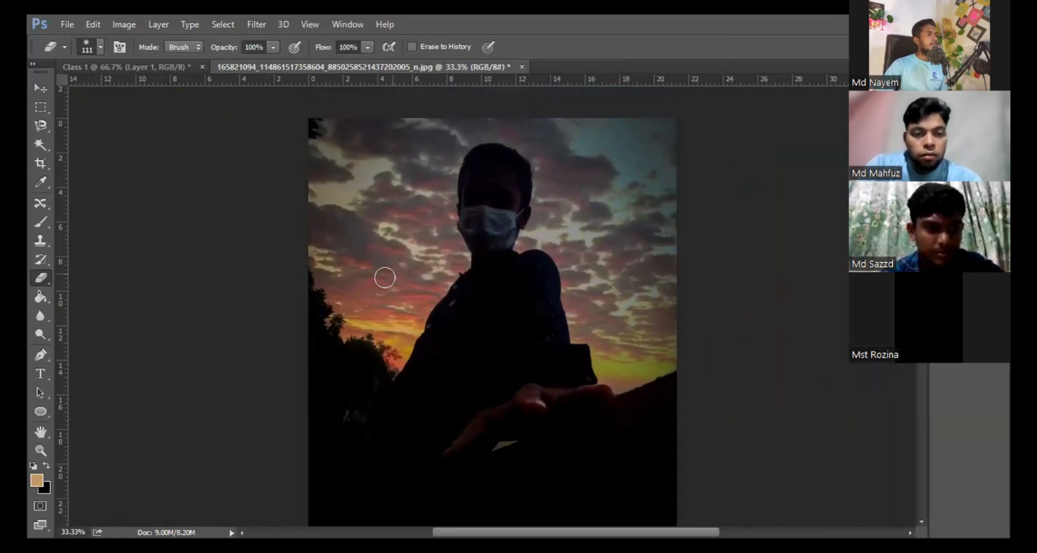
{"action": "scroll", "coordinate": [384, 277], "scroll_direction": "up", "scroll_amount": 4}
{"action": "mouse_move", "coordinate": [375, 191]}
{"action": "left_mouse_down"}
{"action": "mouse_move", "coordinate": [331, 316]}
{"action": "mouse_move", "coordinate": [375, 259]}
{"action": "mouse_move", "coordinate": [385, 266]}
{"action": "left_mouse_up"}
{"action": "key", "text": "ctrl+z"}
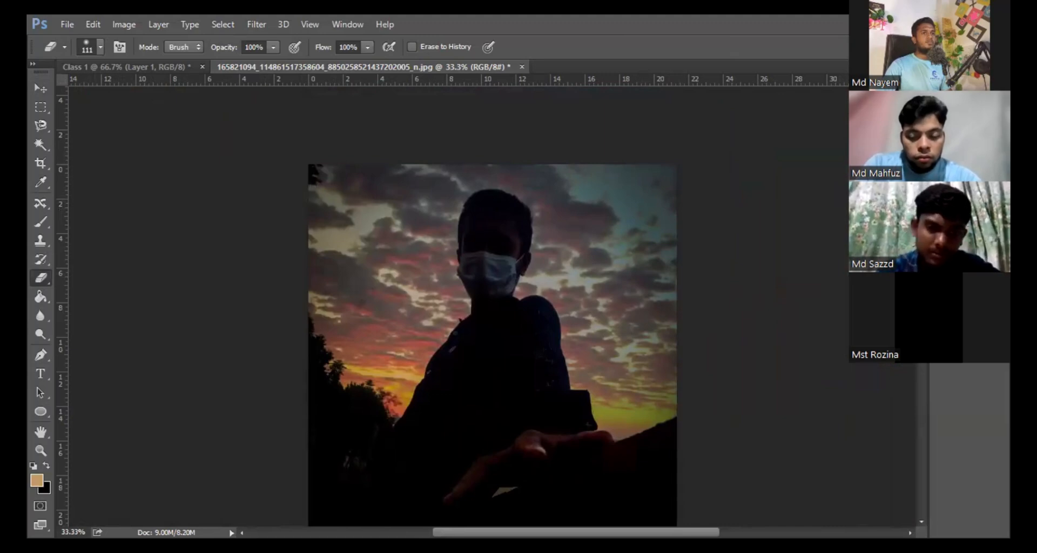
Convert the locked background into a normal layer and erase the upper sky around the person's head to transparency
{"action": "key", "text": "F7"}
{"action": "double_click", "coordinate": [875, 215], "text": "alt"}
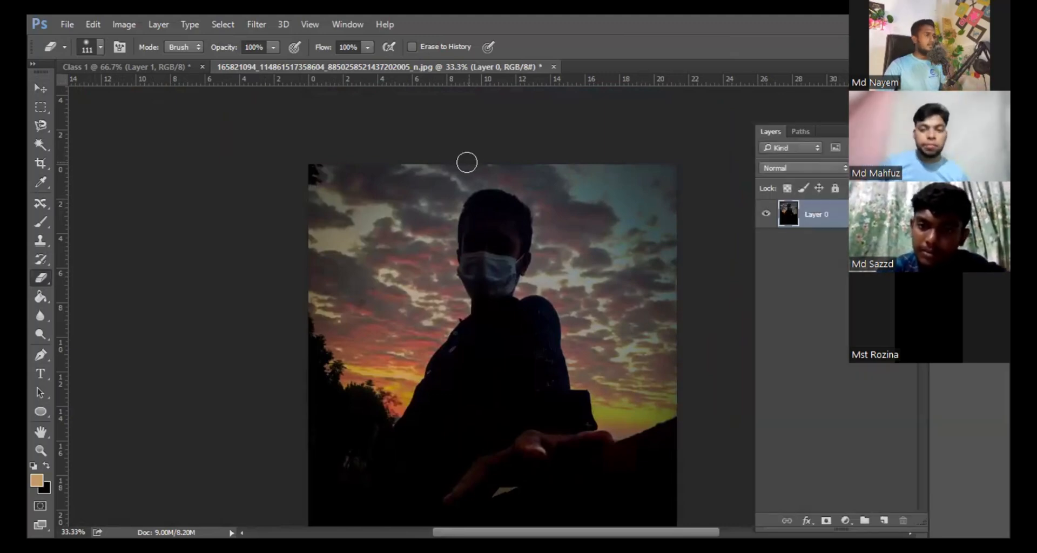
{"action": "mouse_move", "coordinate": [442, 162]}
{"action": "left_mouse_down"}
{"action": "mouse_move", "coordinate": [354, 234]}
{"action": "mouse_move", "coordinate": [394, 184]}
{"action": "mouse_move", "coordinate": [375, 162]}
{"action": "mouse_move", "coordinate": [342, 222]}
{"action": "mouse_move", "coordinate": [341, 189]}
{"action": "mouse_move", "coordinate": [316, 195]}
{"action": "mouse_move", "coordinate": [319, 275]}
{"action": "mouse_move", "coordinate": [327, 260]}
{"action": "mouse_move", "coordinate": [341, 282]}
{"action": "mouse_move", "coordinate": [348, 276]}
{"action": "mouse_move", "coordinate": [426, 148]}
{"action": "mouse_move", "coordinate": [305, 221]}
{"action": "mouse_move", "coordinate": [341, 242]}
{"action": "mouse_move", "coordinate": [405, 193]}
{"action": "mouse_move", "coordinate": [376, 232]}
{"action": "mouse_move", "coordinate": [406, 193]}
{"action": "mouse_move", "coordinate": [496, 160]}
{"action": "mouse_move", "coordinate": [561, 173]}
{"action": "mouse_move", "coordinate": [649, 216]}
{"action": "mouse_move", "coordinate": [668, 245]}
{"action": "mouse_move", "coordinate": [621, 169]}
{"action": "mouse_move", "coordinate": [696, 225]}
{"action": "mouse_move", "coordinate": [562, 162]}
{"action": "left_mouse_up"}
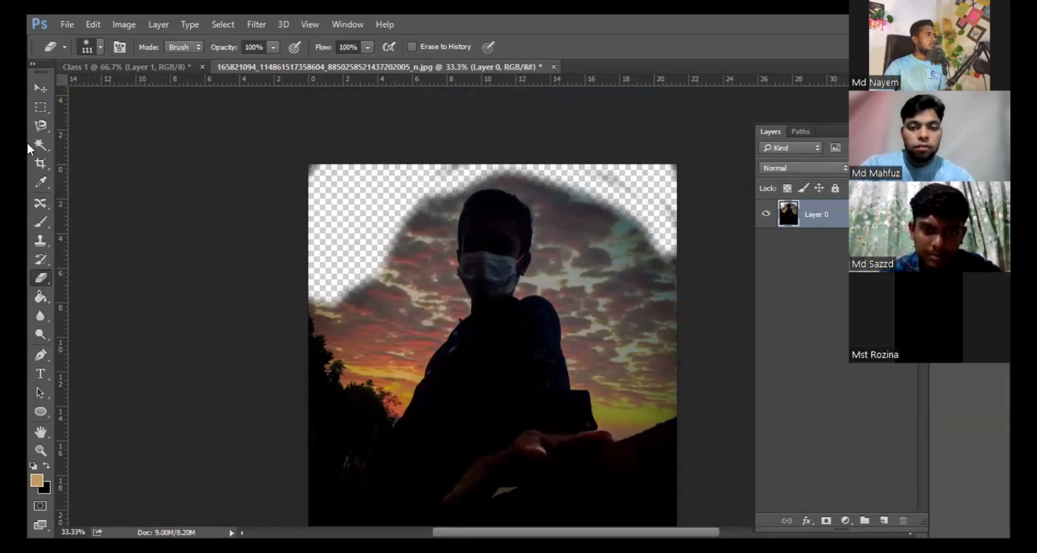
Try cropping the photo inward from its upper-left corner, undo the crop adjustment and leave the crop
{"action": "left_click", "coordinate": [44, 161]}
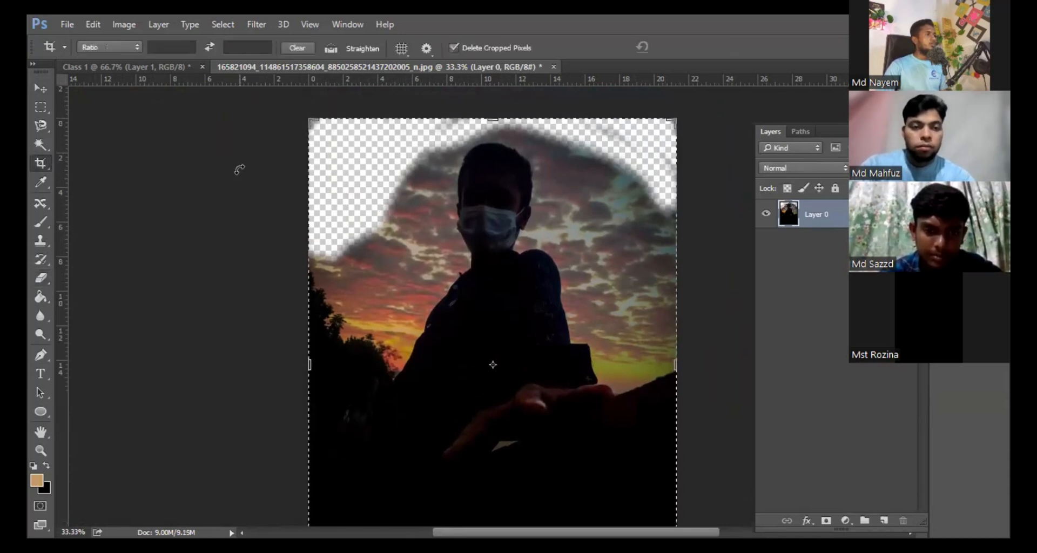
{"action": "left_click_drag", "start_coordinate": [304, 142], "coordinate": [305, 143]}
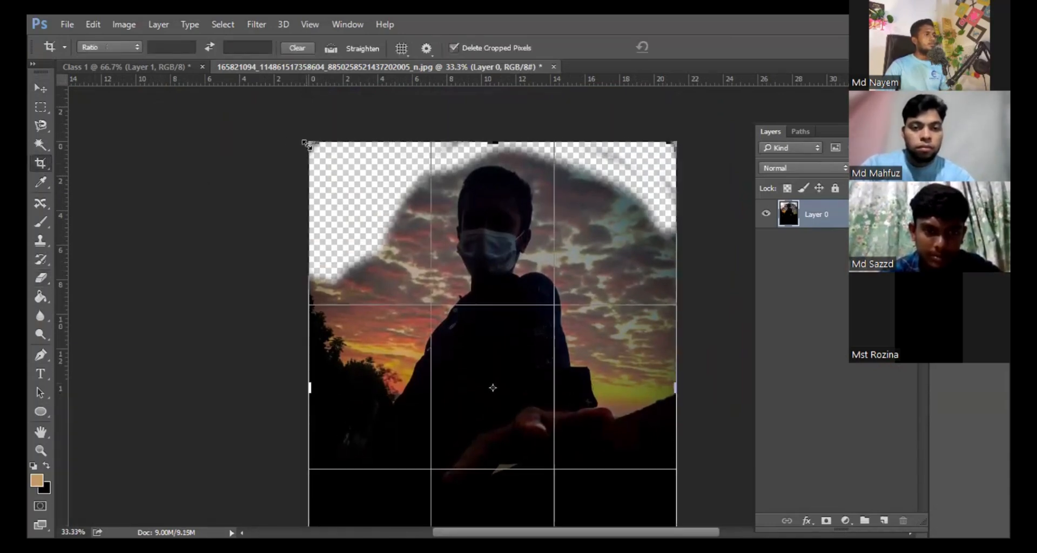
{"action": "left_click_drag", "start_coordinate": [357, 195], "coordinate": [358, 195]}
{"action": "key", "text": "ctrl+z"}
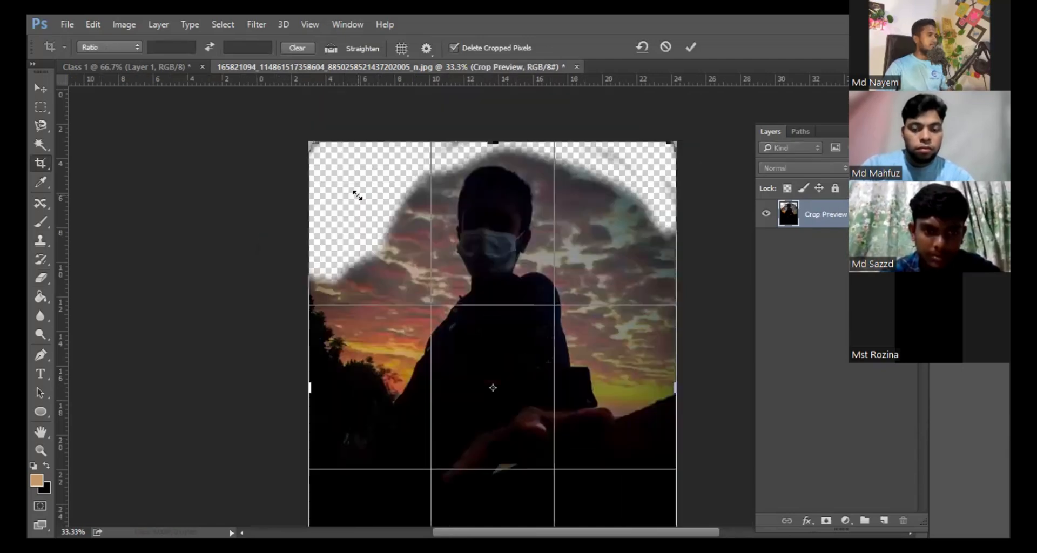
{"action": "key", "text": "Return"}
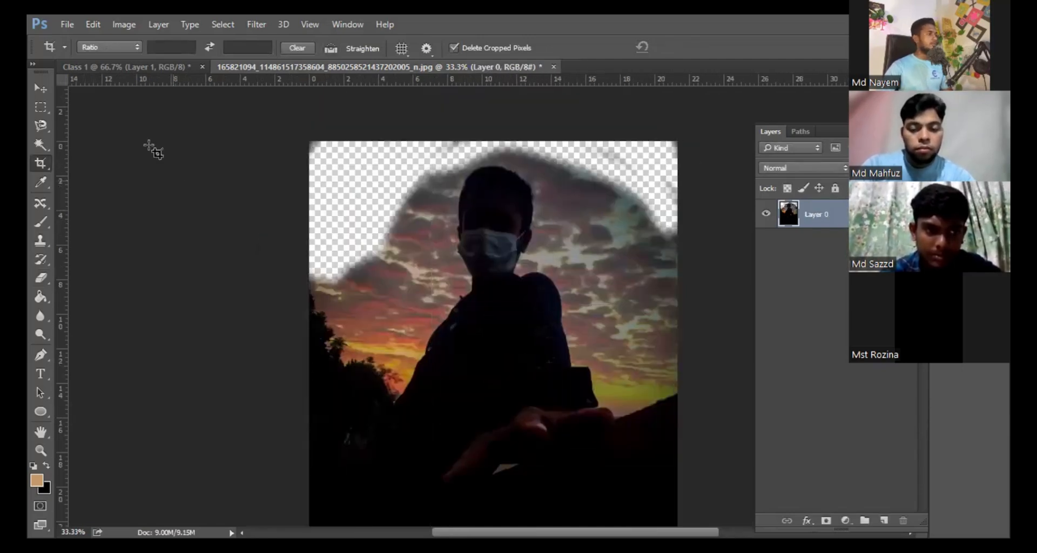
Review the healing, patch and Content-Aware Move tool group and the Clone Stamp tool group
{"action": "left_click", "coordinate": [34, 205]}
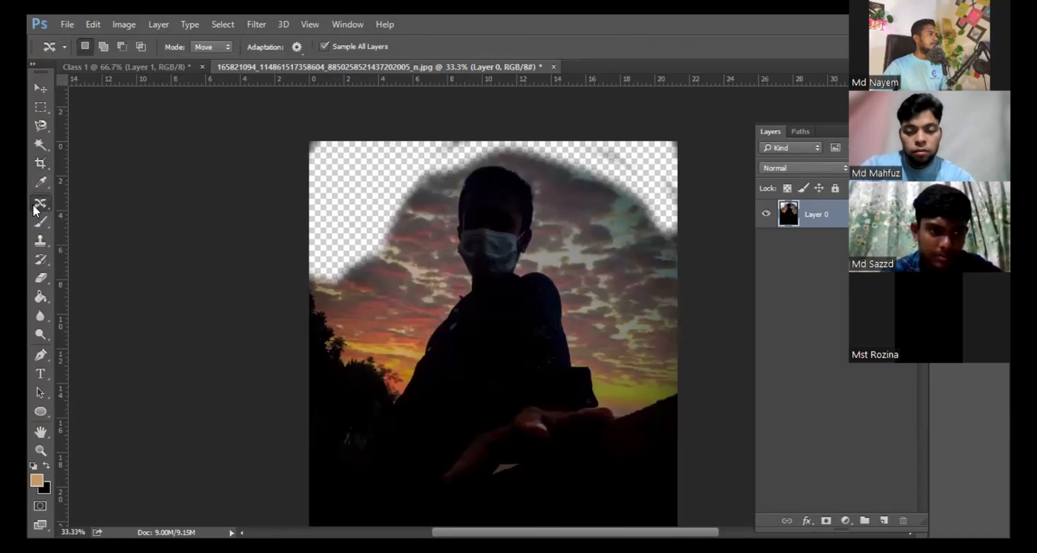
{"action": "right_click", "coordinate": [34, 206]}
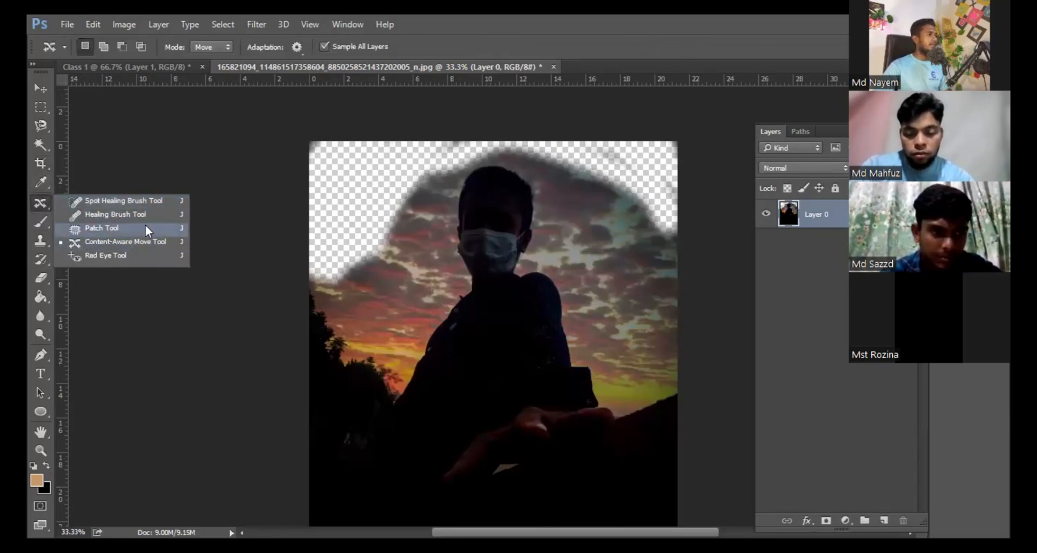
{"action": "left_click", "coordinate": [34, 244]}
{"action": "right_click", "coordinate": [34, 244]}
{"action": "left_click", "coordinate": [40, 264]}
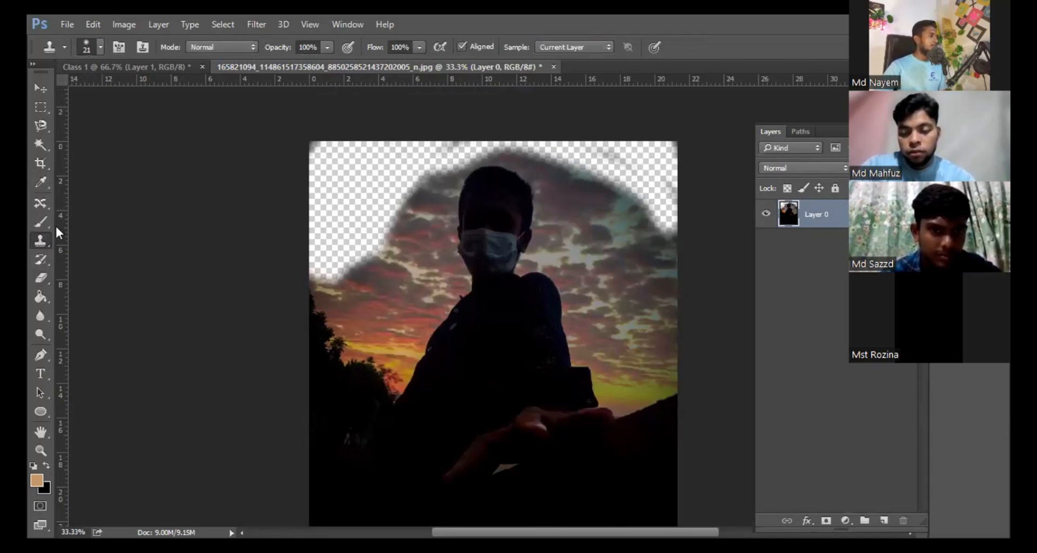
Switch to the Class 1 airplane document with the Paint Bucket Tool active
{"action": "left_click", "coordinate": [43, 298]}
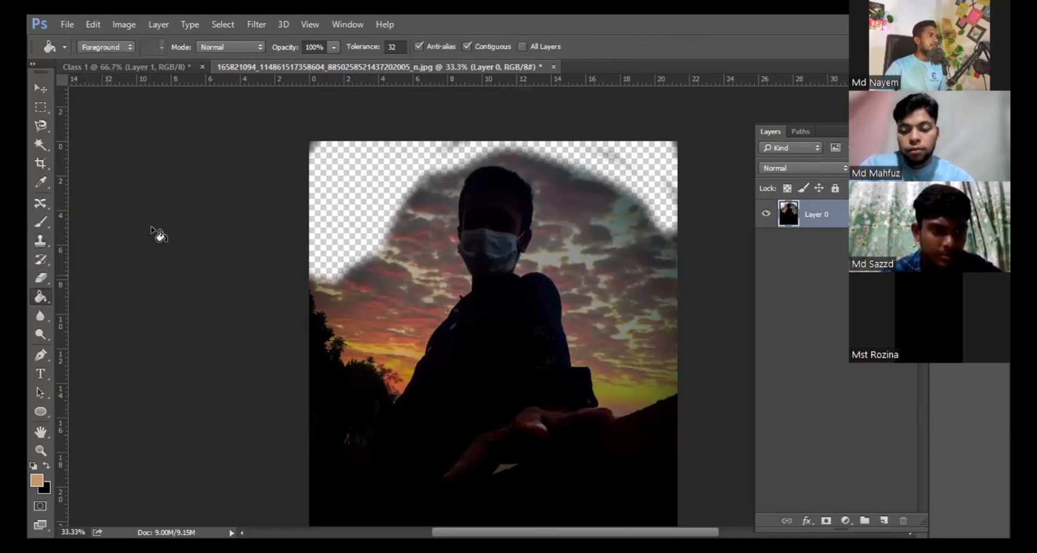
{"action": "key", "text": "ctrl+Tab"}
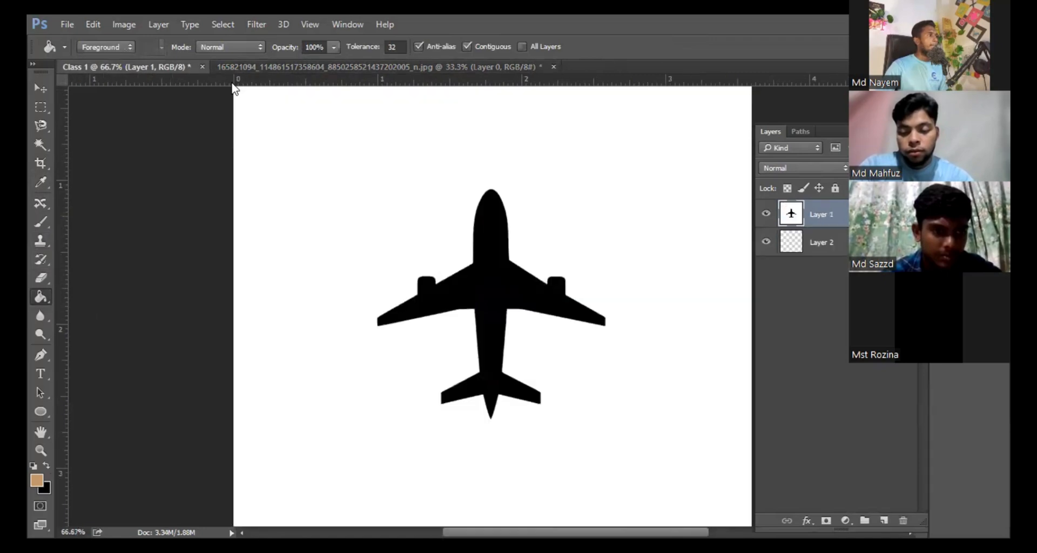
{"action": "left_click", "coordinate": [42, 292]}
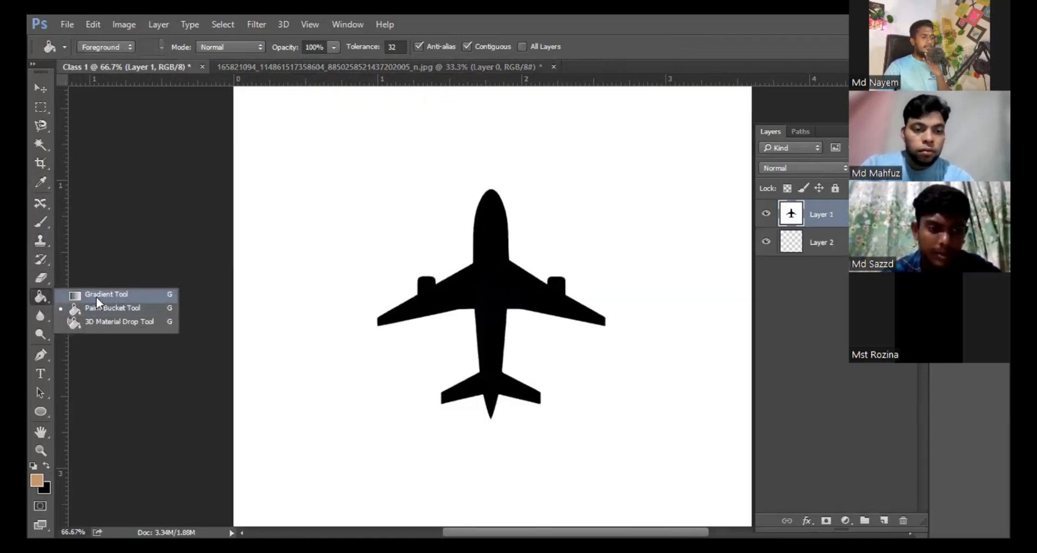
{"action": "left_click", "coordinate": [106, 309]}
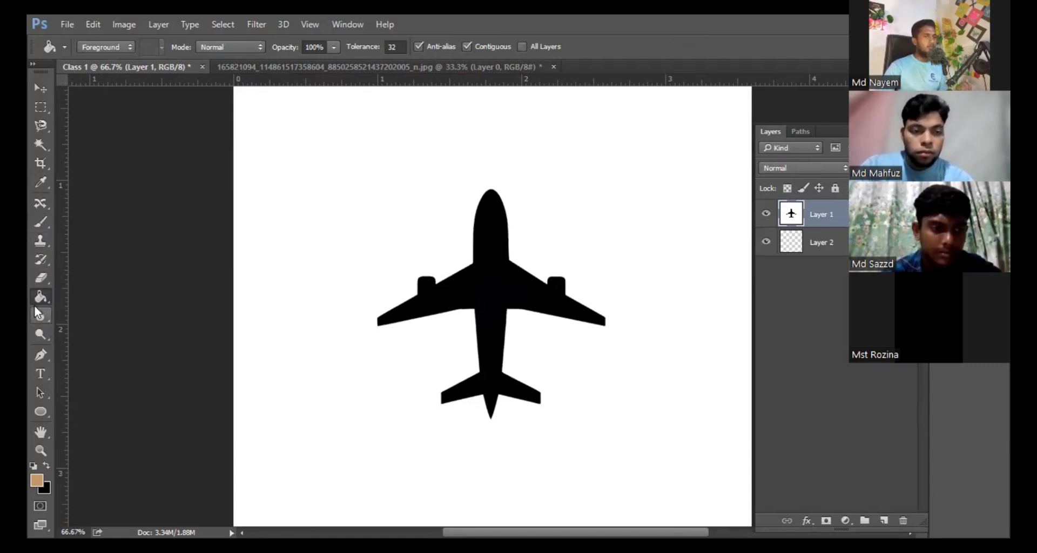
Set the foreground colour to bright red #ff000c
{"action": "left_click", "coordinate": [37, 481]}
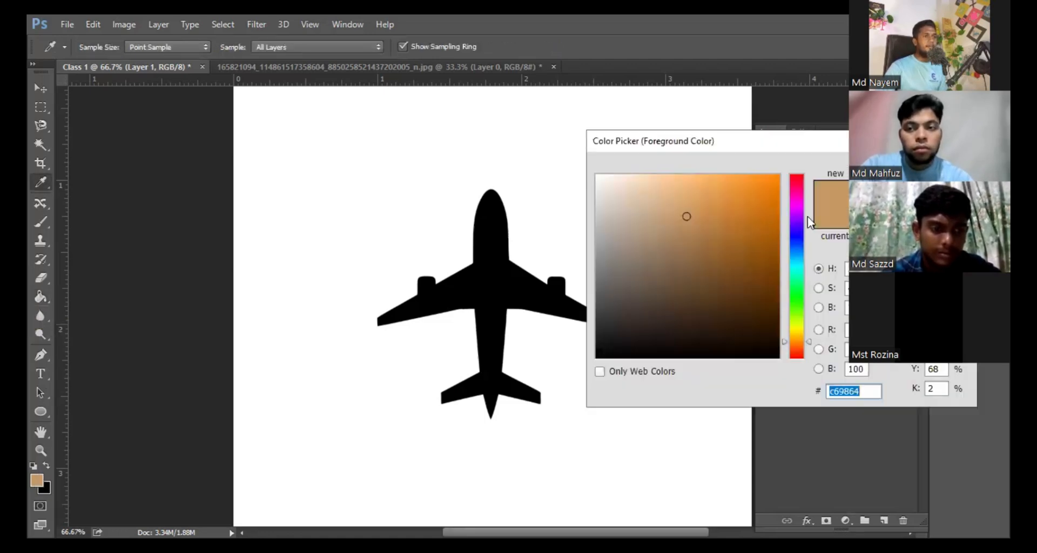
{"action": "left_click", "coordinate": [796, 179]}
{"action": "left_click_drag", "start_coordinate": [730, 195], "coordinate": [801, 170]}
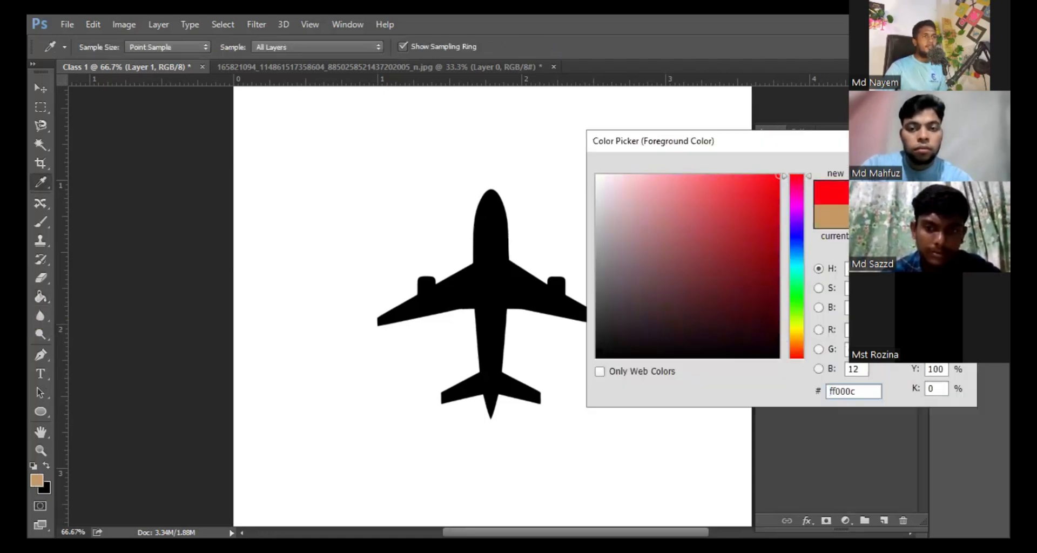
{"action": "key", "text": "Return"}
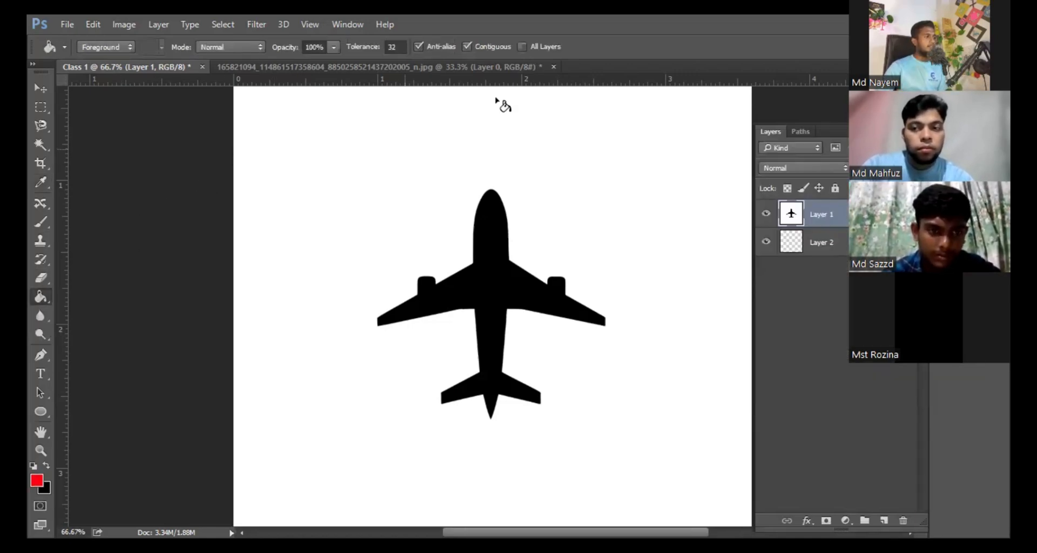
Try filling the white area around the airplane and then the airplane itself with red, undoing each fill
{"action": "left_click", "coordinate": [279, 199]}
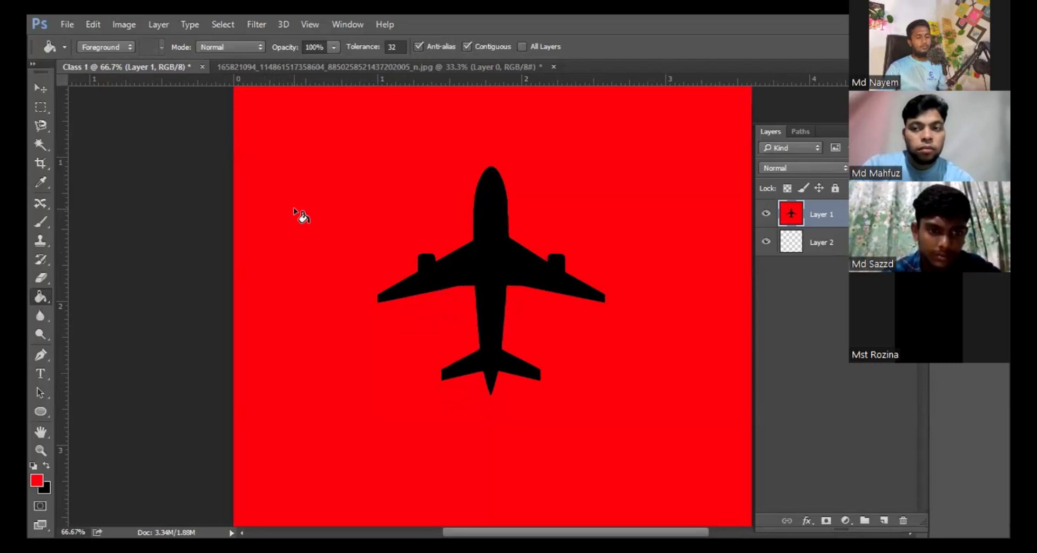
{"action": "key", "text": "ctrl+minus"}
{"action": "key", "text": "ctrl+minus"}
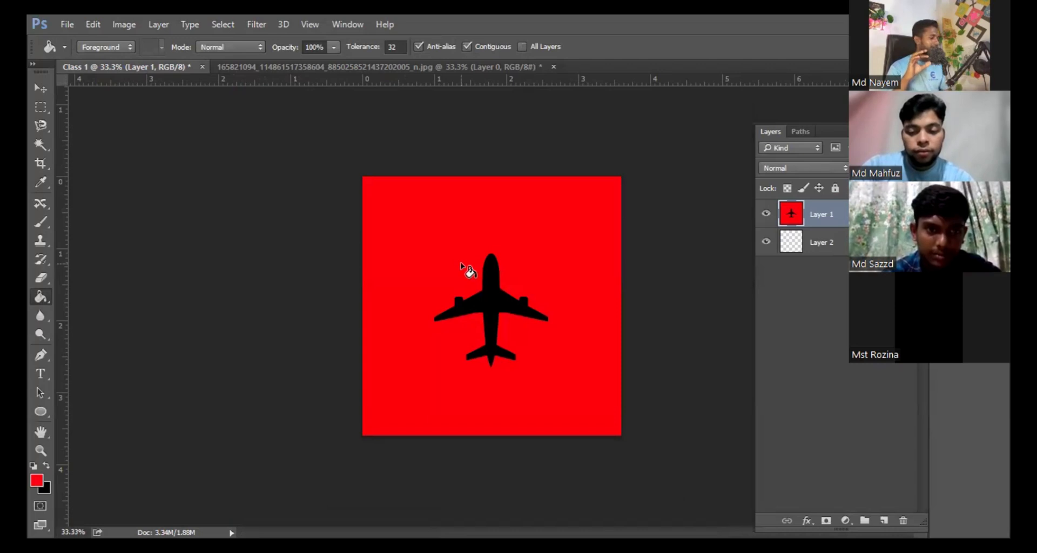
{"action": "key", "text": "ctrl+z"}
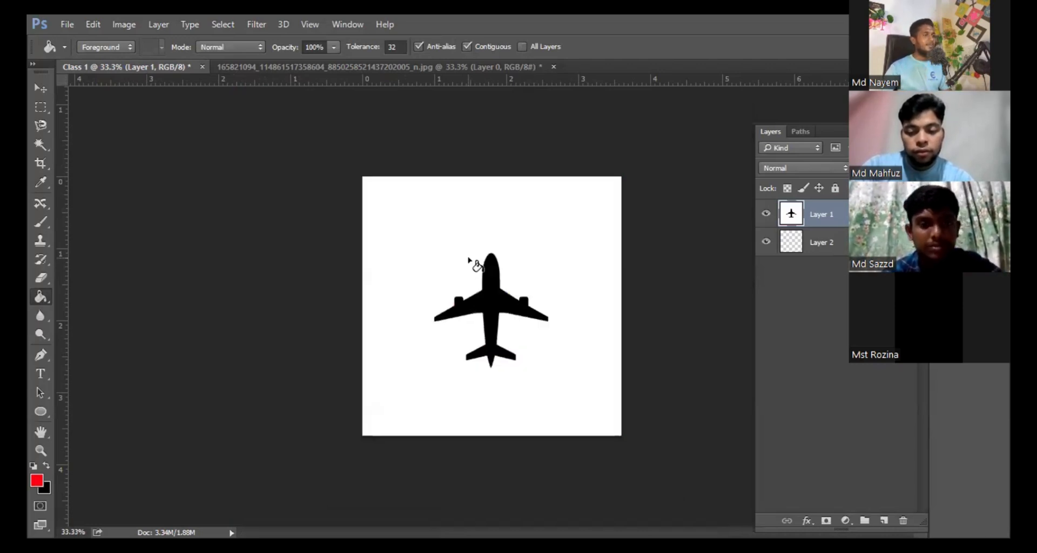
{"action": "left_click", "coordinate": [492, 298]}
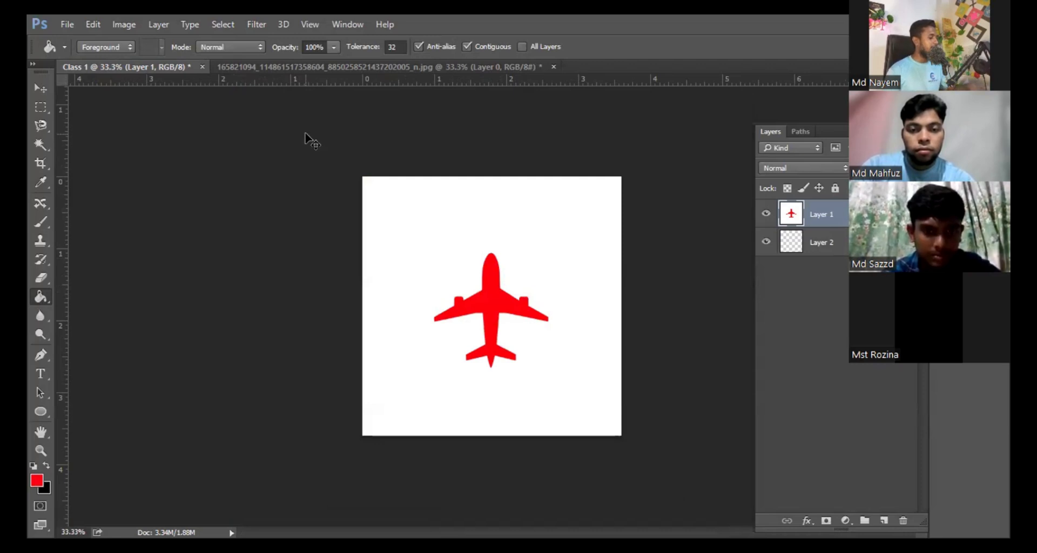
{"action": "key", "text": "ctrl+z"}
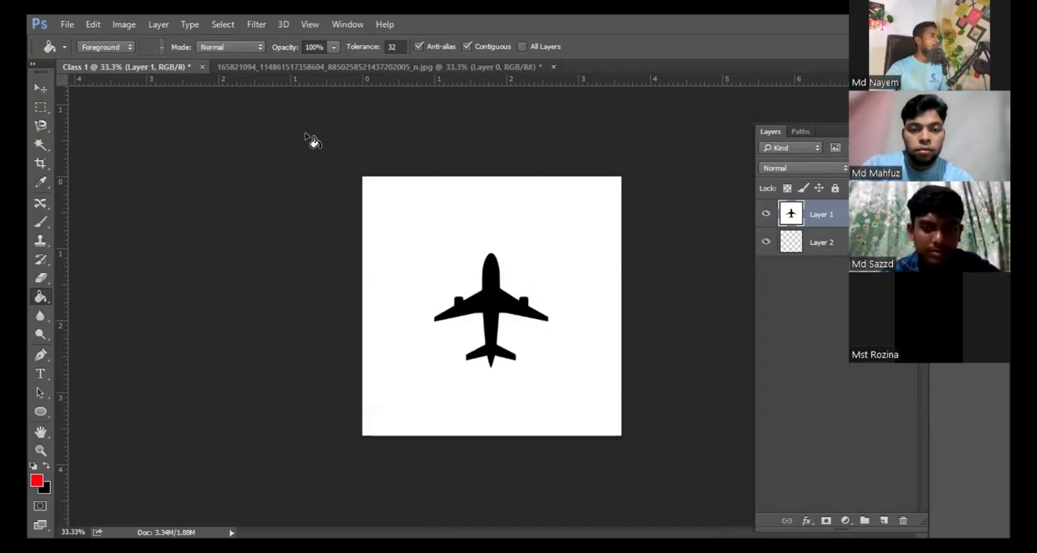
Try filling a rectangular marquee selection in the white area near the canvas's upper-left corner with red, and deselect it
{"action": "left_click", "coordinate": [41, 111]}
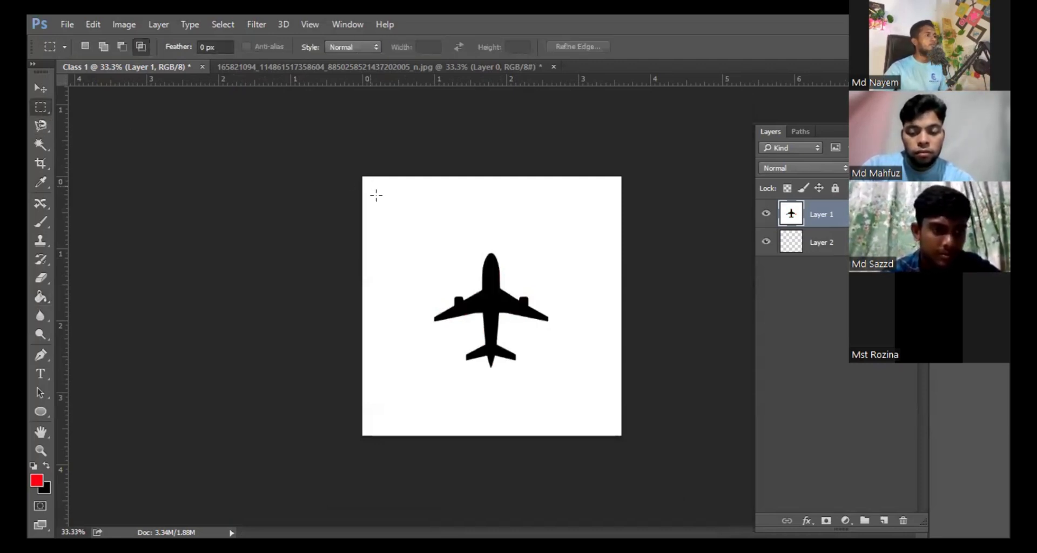
{"action": "left_click_drag", "start_coordinate": [432, 265], "coordinate": [371, 186]}
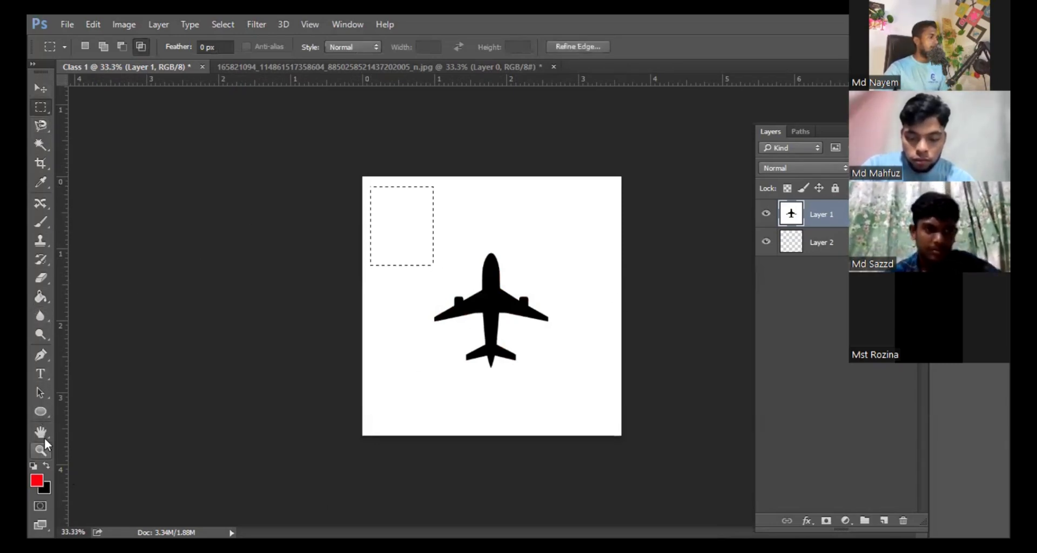
{"action": "left_click", "coordinate": [40, 297]}
{"action": "left_click", "coordinate": [400, 234]}
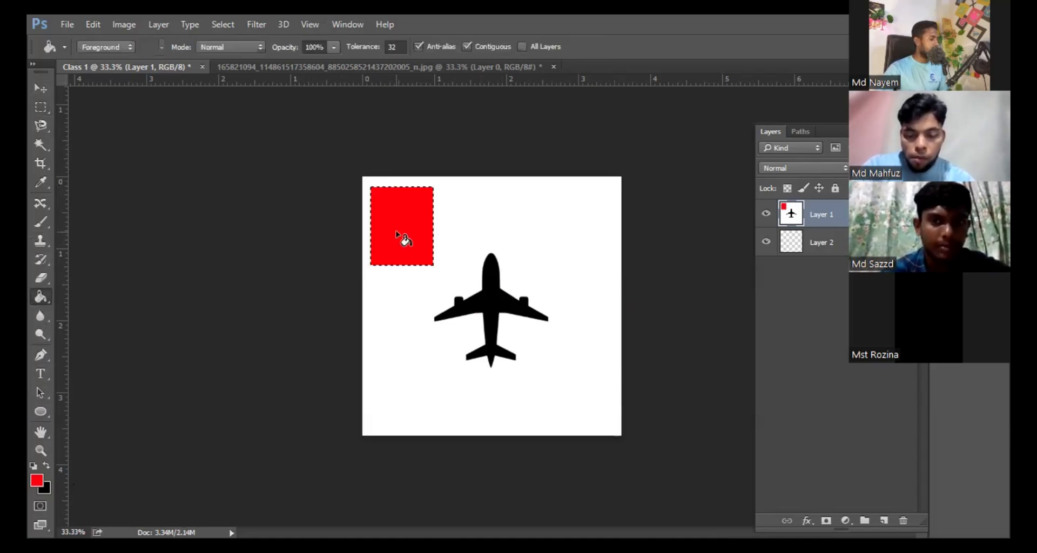
{"action": "key", "text": "ctrl+d"}
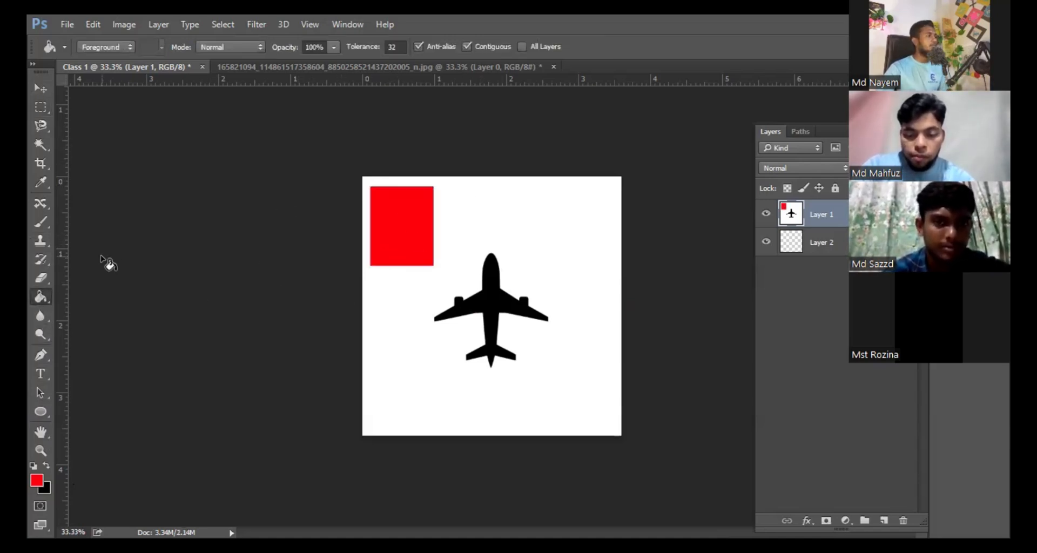
Undo the deselection, the red fill and the rectangular marquee selection
{"action": "key", "text": "ctrl+z"}
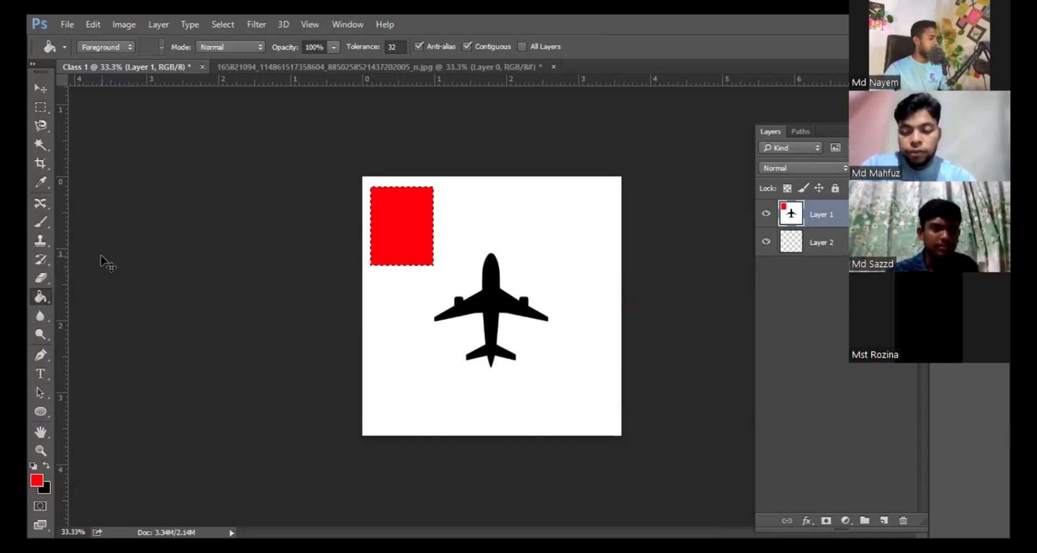
{"action": "key", "text": "ctrl+alt+z"}
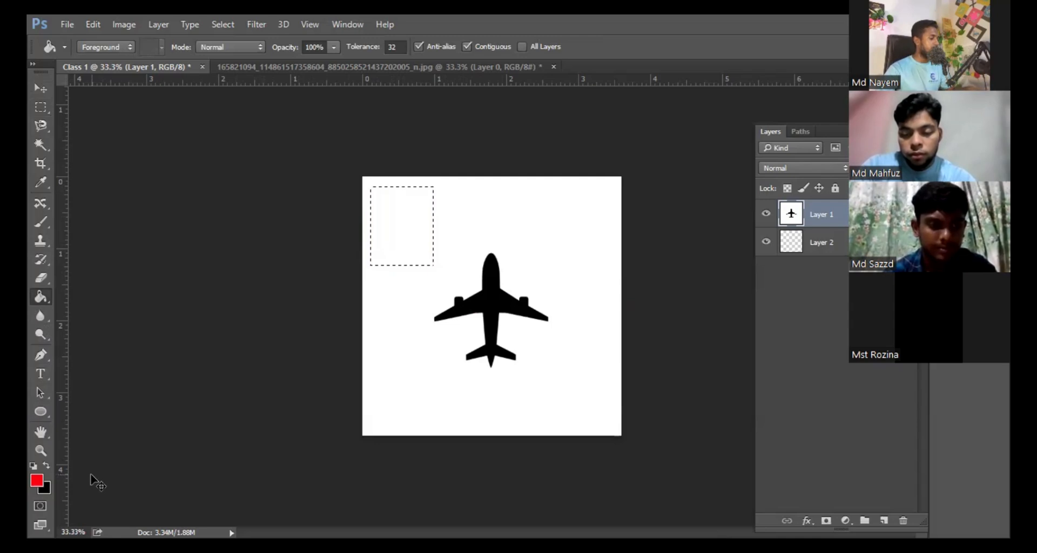
{"action": "key", "text": "ctrl+alt+z"}
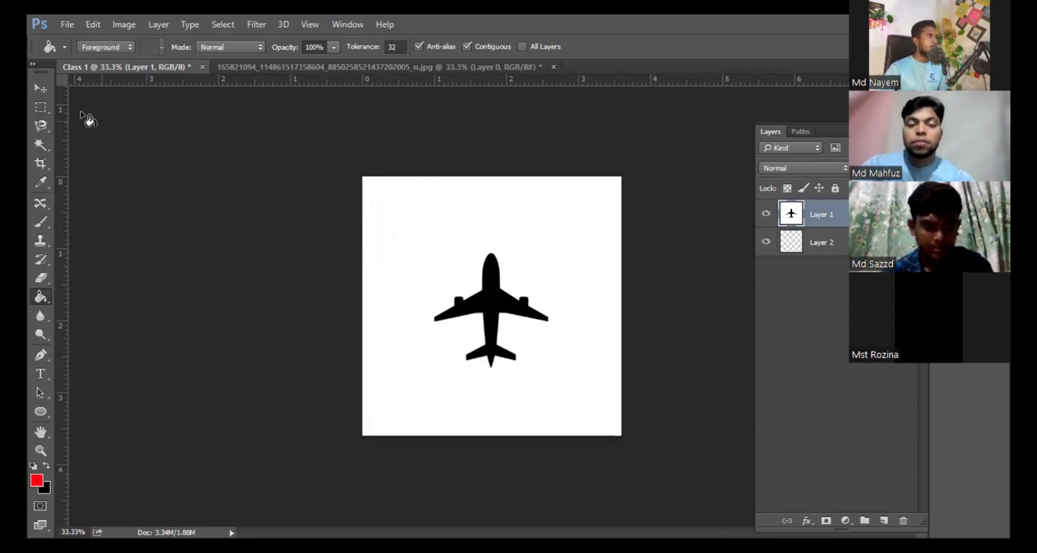
Activate the Move Tool and hide the Layers panel
{"action": "key", "text": "v"}
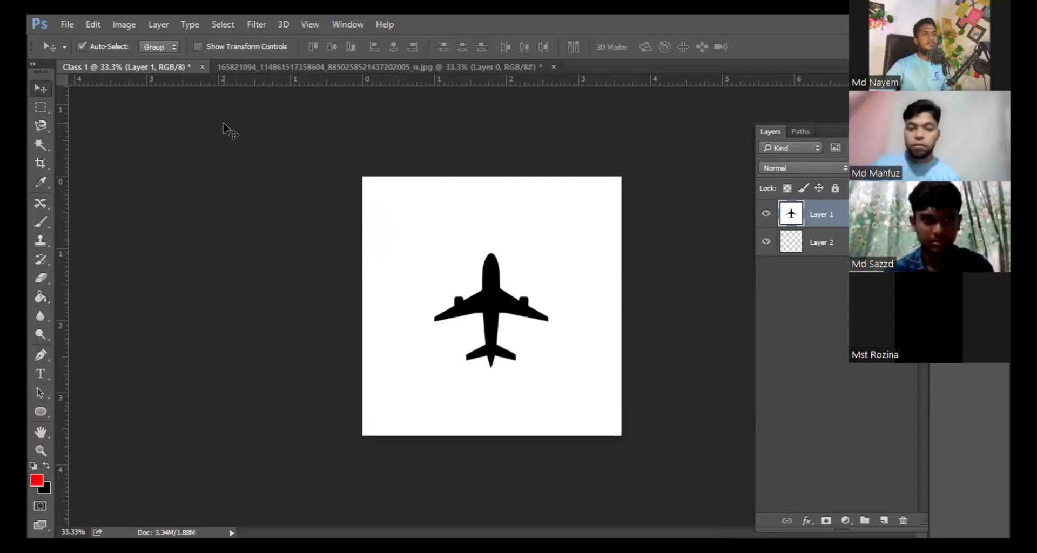
{"action": "key", "text": "F7"}
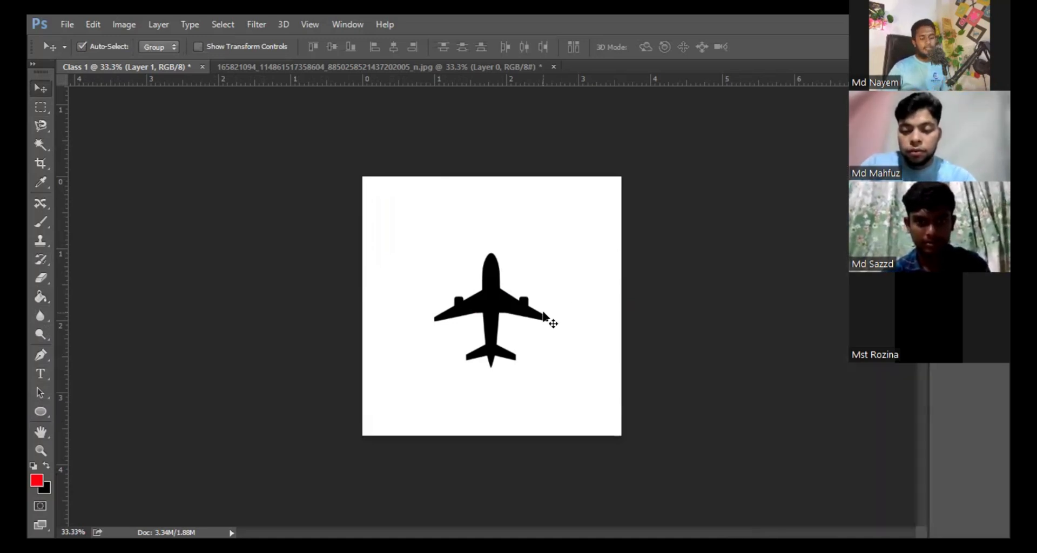
Demonstrate canvas magnification by zooming the airplane in and out repeatedly, between 25% and 300%
{"action": "key", "text": "ctrl+plus"}
{"action": "key", "text": "ctrl+plus"}
{"action": "key", "text": "ctrl+plus"}
{"action": "key", "text": "ctrl+minus"}
{"action": "key", "text": "ctrl+minus"}
{"action": "key", "text": "ctrl+minus"}
{"action": "key", "text": "ctrl+minus"}
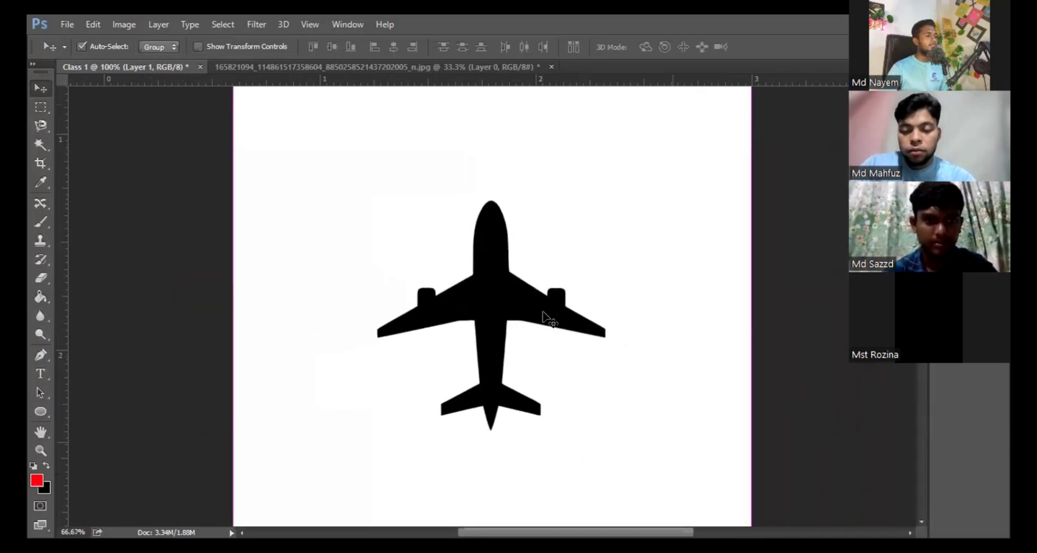
{"action": "key", "text": "ctrl+minus"}
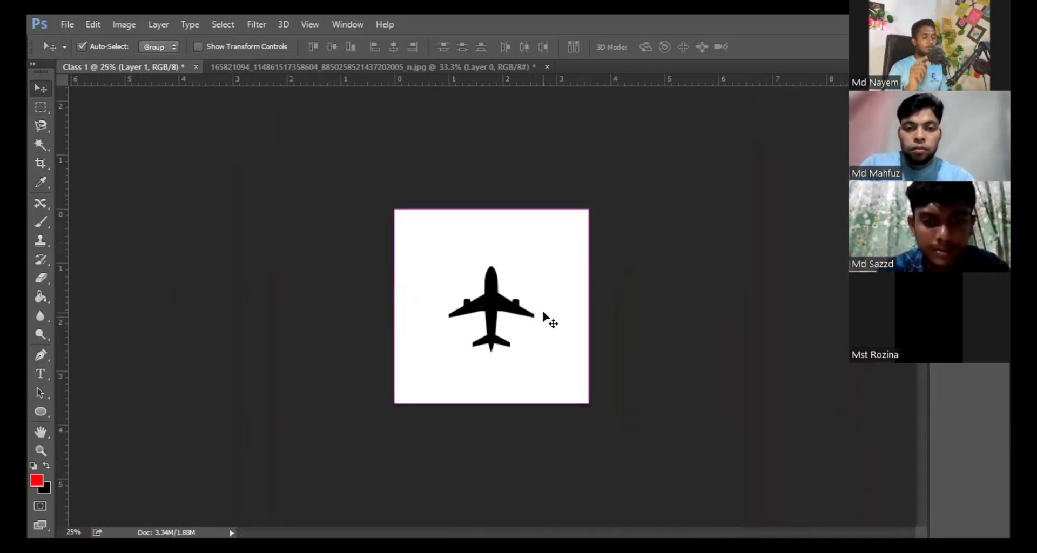
{"action": "key", "text": "ctrl+plus"}
{"action": "key", "text": "ctrl+plus"}
{"action": "key", "text": "ctrl+plus"}
{"action": "key", "text": "ctrl+plus"}
{"action": "key", "text": "ctrl+plus"}
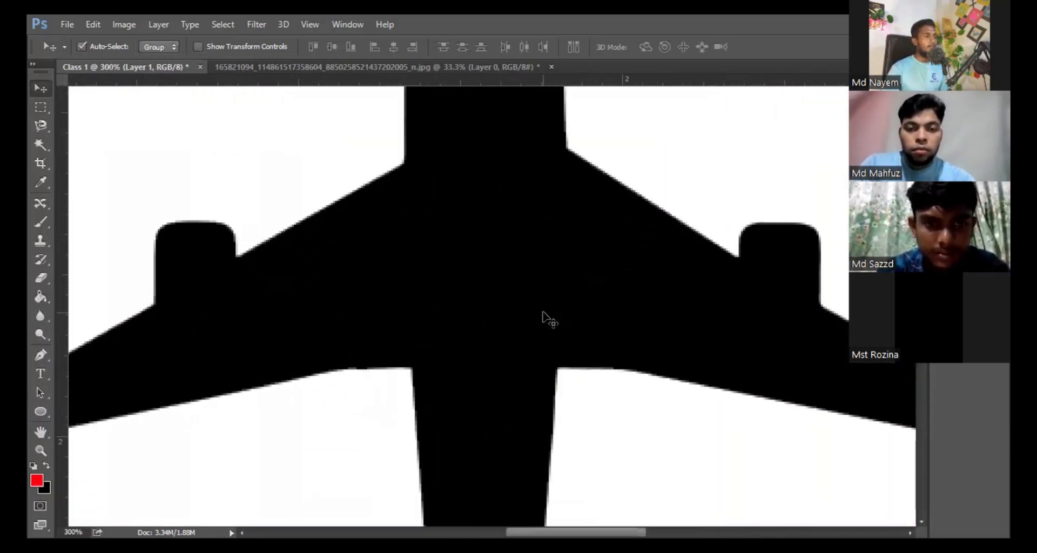
{"action": "key", "text": "ctrl+minus"}
{"action": "key", "text": "ctrl+minus"}
{"action": "key", "text": "ctrl+minus"}
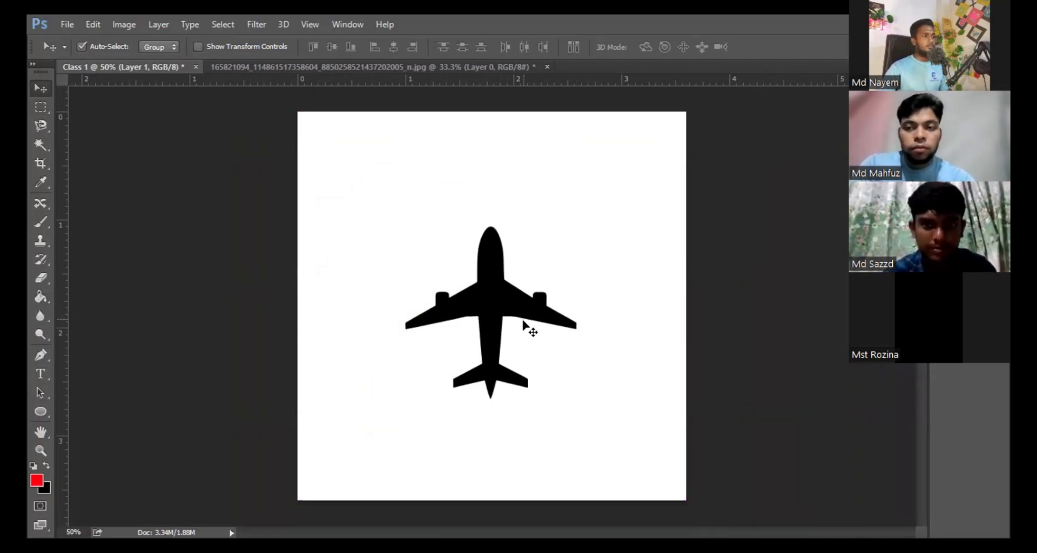
Examine the airplane at 500% magnification, panning sideways and vertically across its wings and fuselage, and zoom back out
{"action": "key", "text": "ctrl+plus"}
{"action": "key", "text": "ctrl+plus"}
{"action": "key", "text": "ctrl+plus"}
{"action": "key", "text": "ctrl+plus"}
{"action": "key", "text": "ctrl+plus"}
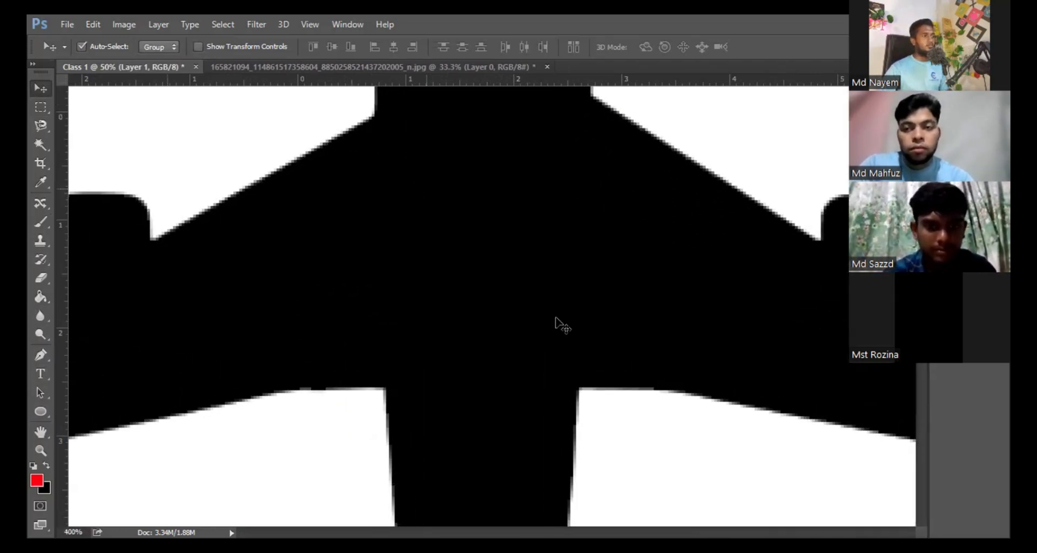
{"action": "key", "text": "ctrl+plus"}
{"action": "scroll", "coordinate": [549, 314], "scroll_direction": "right", "scroll_amount": 6}
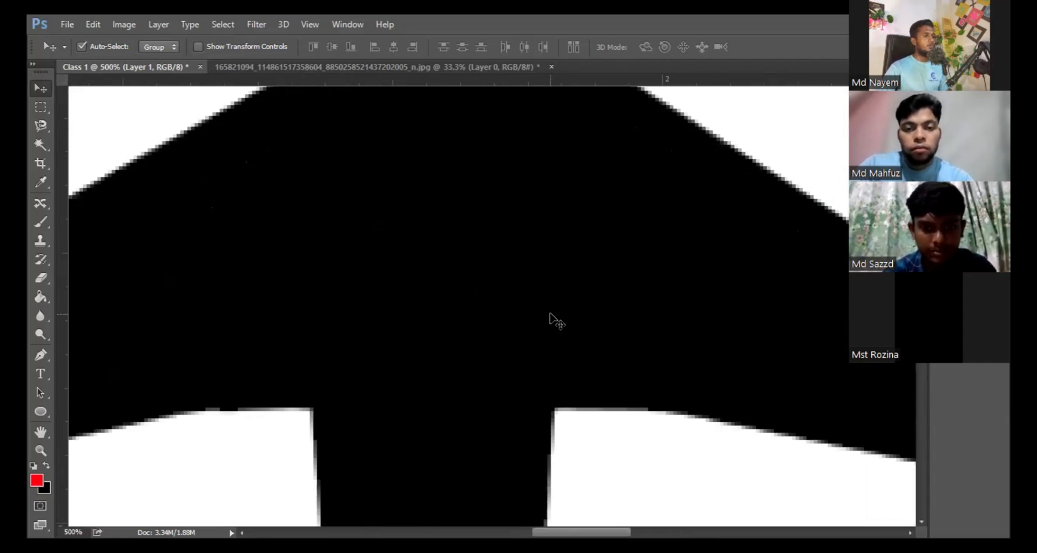
{"action": "scroll", "coordinate": [557, 320], "scroll_direction": "left", "scroll_amount": 12}
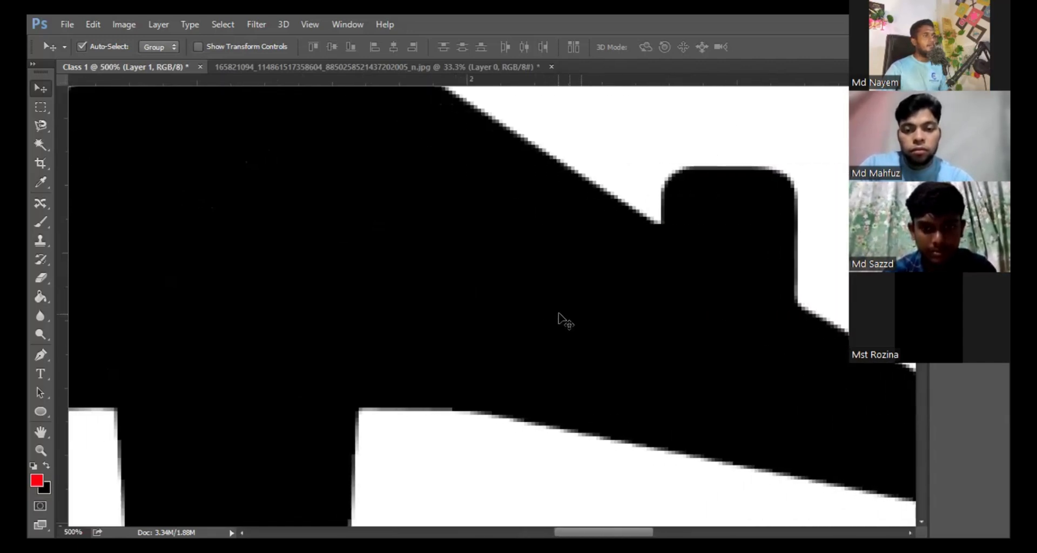
{"action": "scroll", "coordinate": [565, 264], "scroll_direction": "down", "scroll_amount": 4}
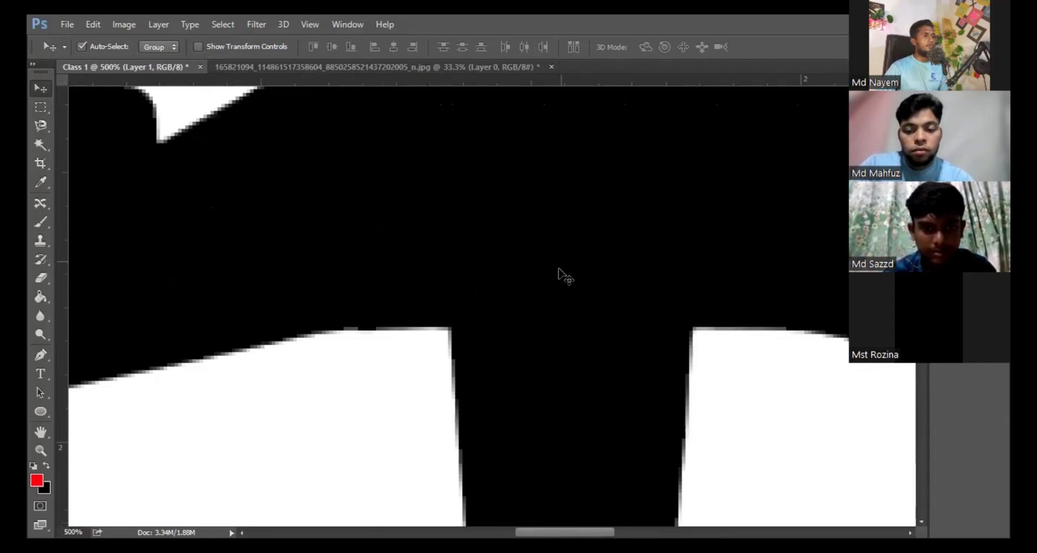
{"action": "scroll", "coordinate": [560, 281], "scroll_direction": "up", "scroll_amount": 3}
{"action": "scroll", "coordinate": [571, 271], "scroll_direction": "up", "scroll_amount": 2}
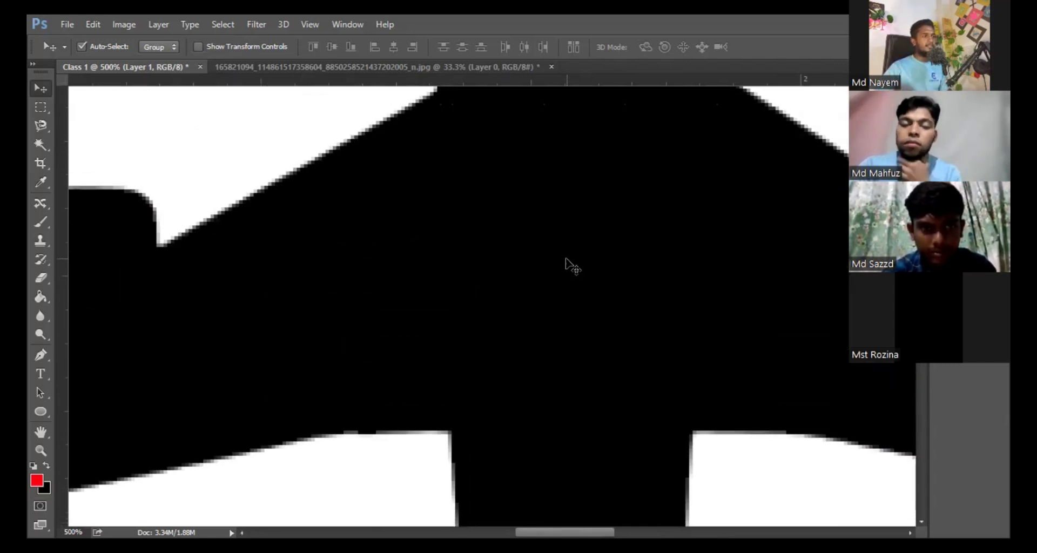
{"action": "scroll", "coordinate": [597, 278], "scroll_direction": "right", "scroll_amount": 5}
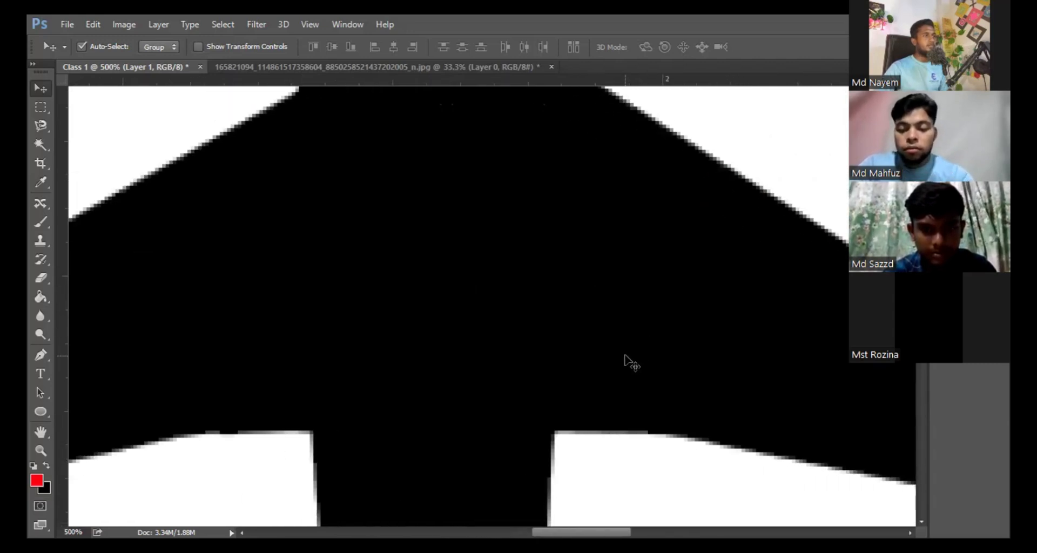
{"action": "scroll", "coordinate": [626, 361], "scroll_direction": "left", "scroll_amount": 4}
{"action": "scroll", "coordinate": [629, 364], "scroll_direction": "right", "scroll_amount": 4}
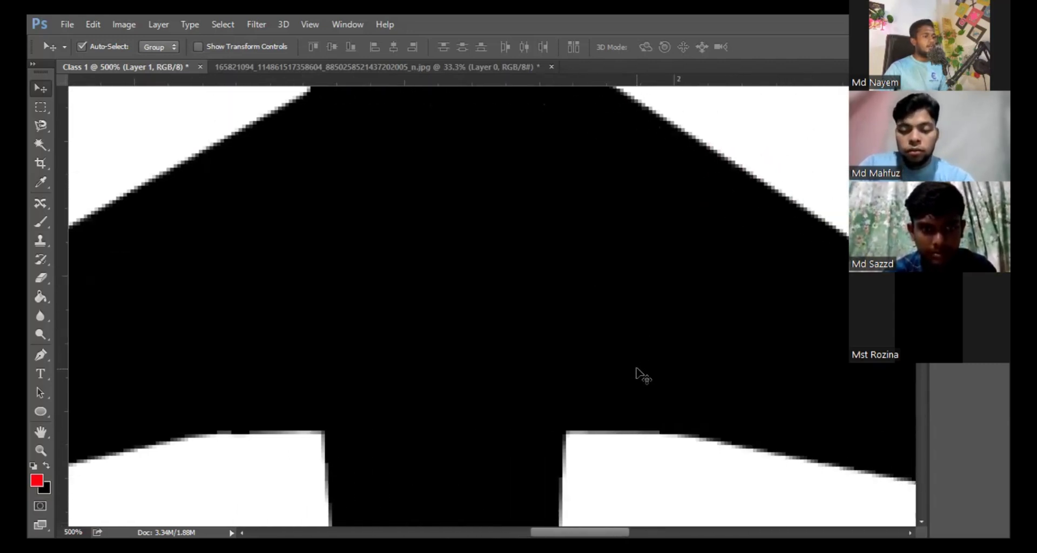
{"action": "scroll", "coordinate": [567, 320], "scroll_direction": "up", "scroll_amount": 6}
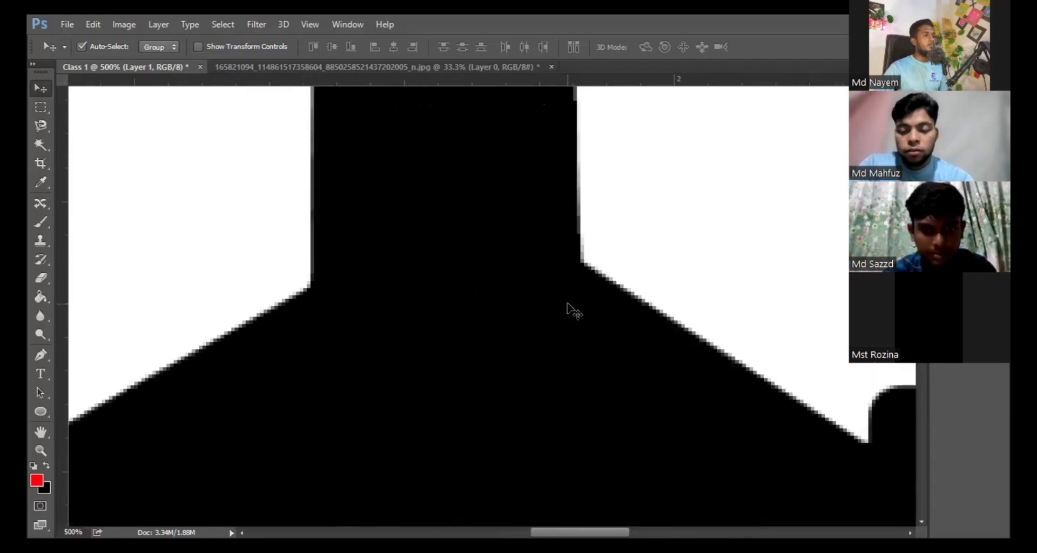
{"action": "scroll", "coordinate": [567, 310], "scroll_direction": "up", "scroll_amount": 4}
{"action": "scroll", "coordinate": [566, 303], "scroll_direction": "down", "scroll_amount": 6}
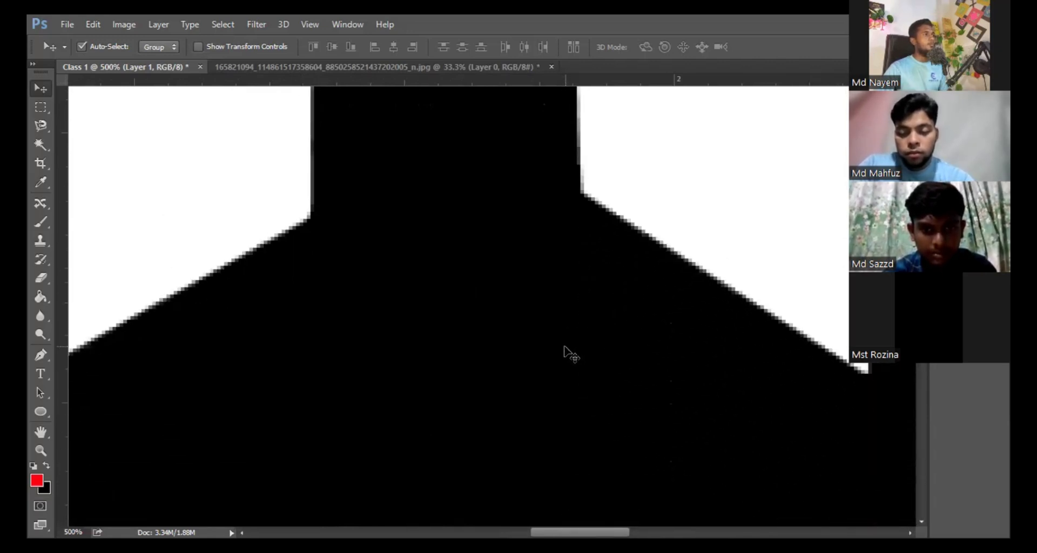
{"action": "scroll", "coordinate": [571, 356], "scroll_direction": "down", "scroll_amount": 2}
{"action": "key", "text": "ctrl+0"}
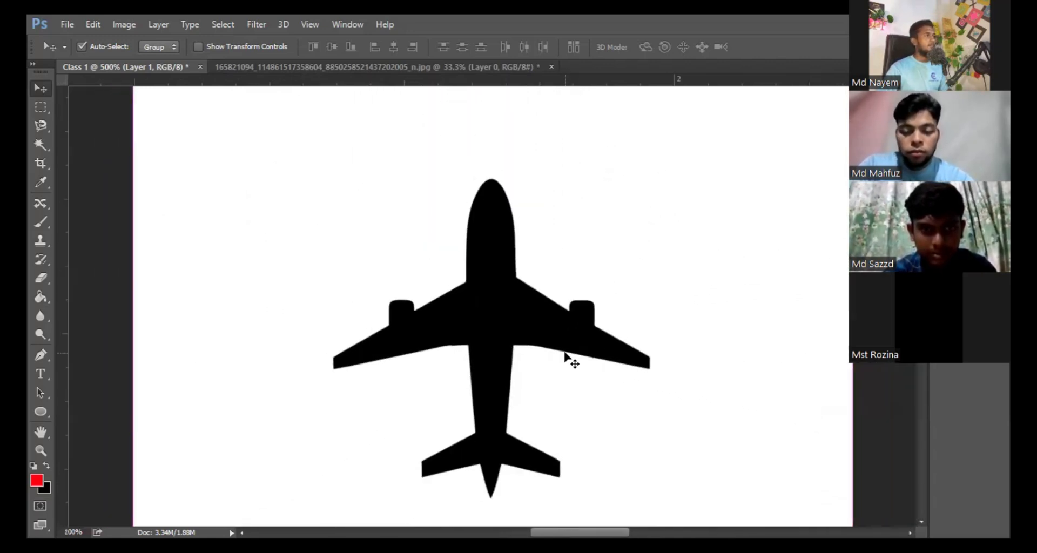